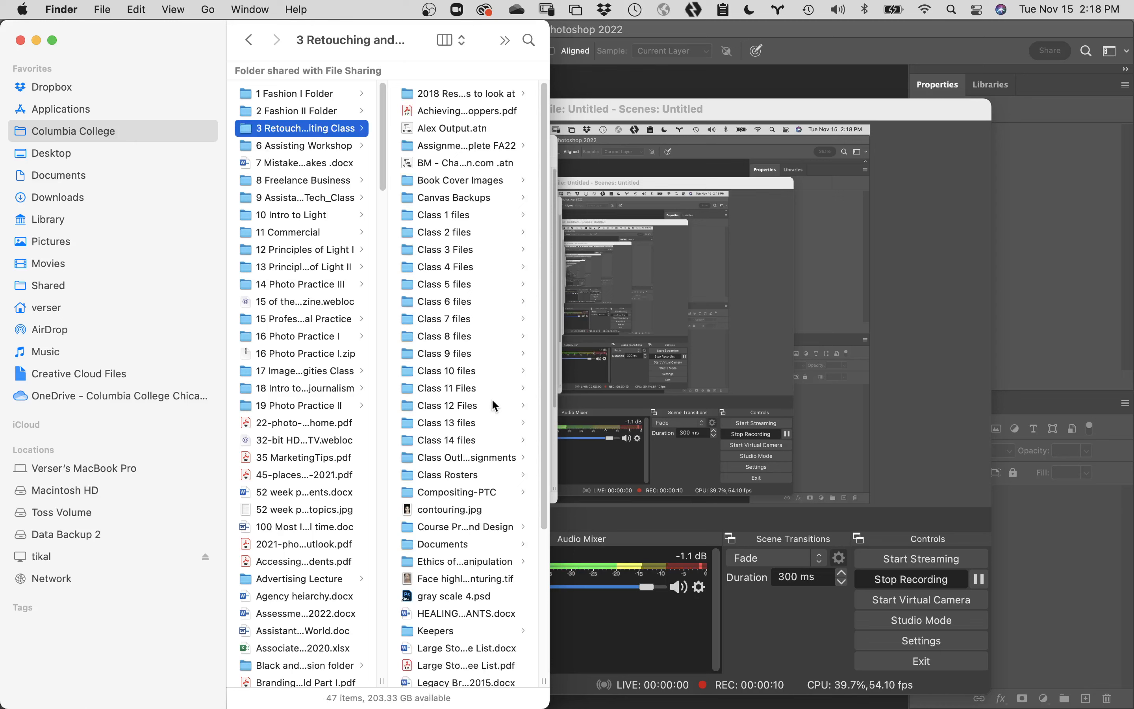
Open 940 copy.psd from the Student Files Week 10 folder inside Class 10 files and fit the image on screen.
left_click(459, 372)
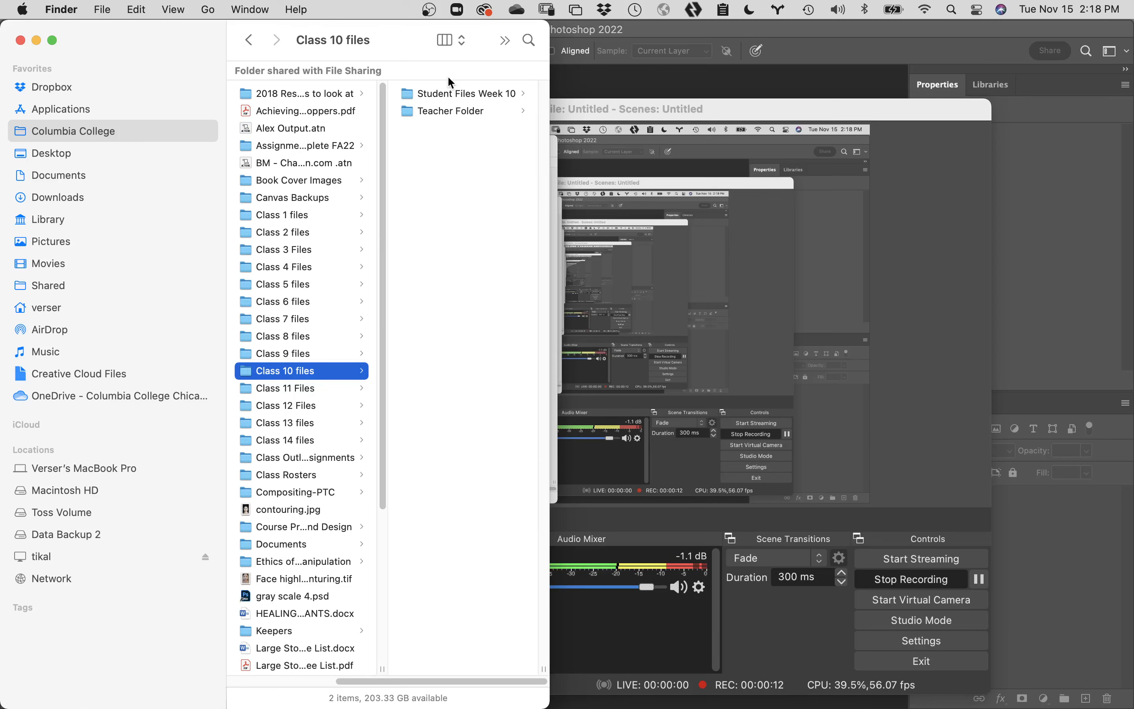
left_click(470, 91)
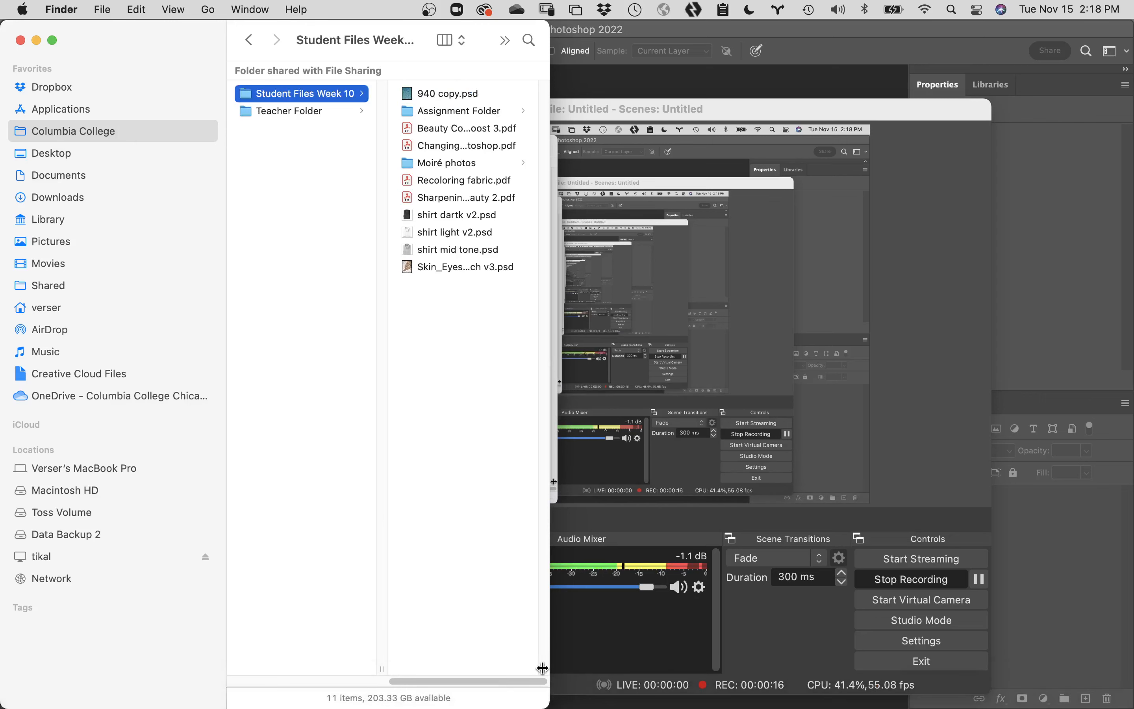
left_click_drag(539, 668, 853, 632)
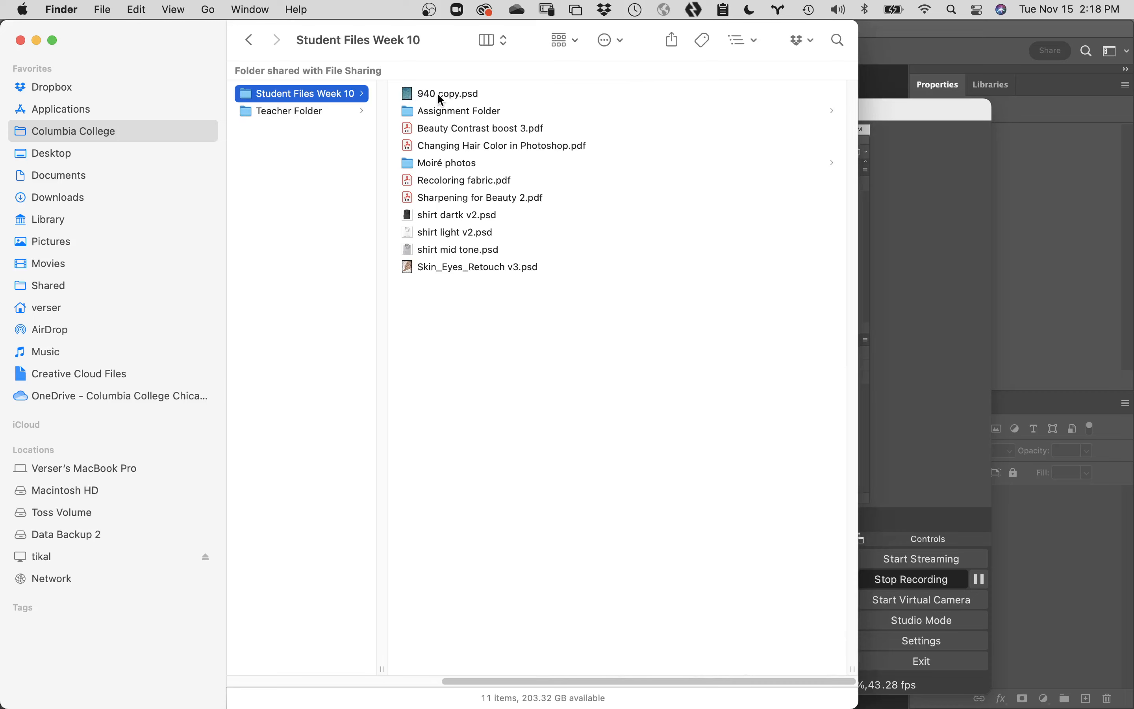
double_click(409, 96)
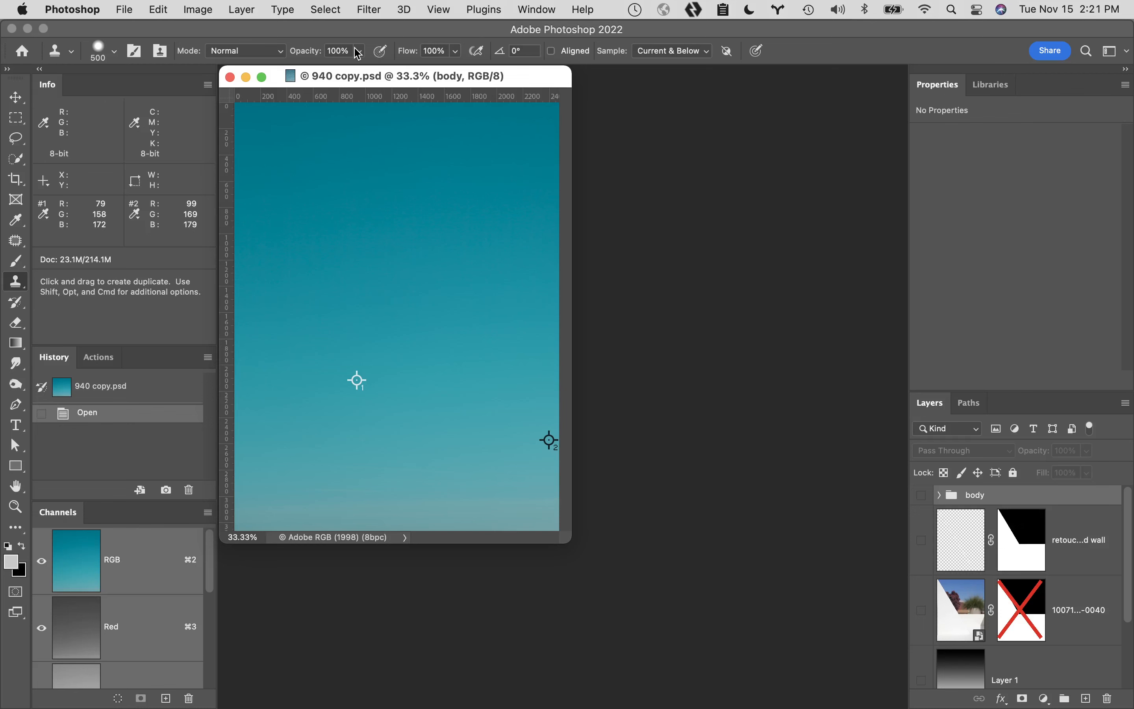
left_click(15, 487)
double_click(15, 487)
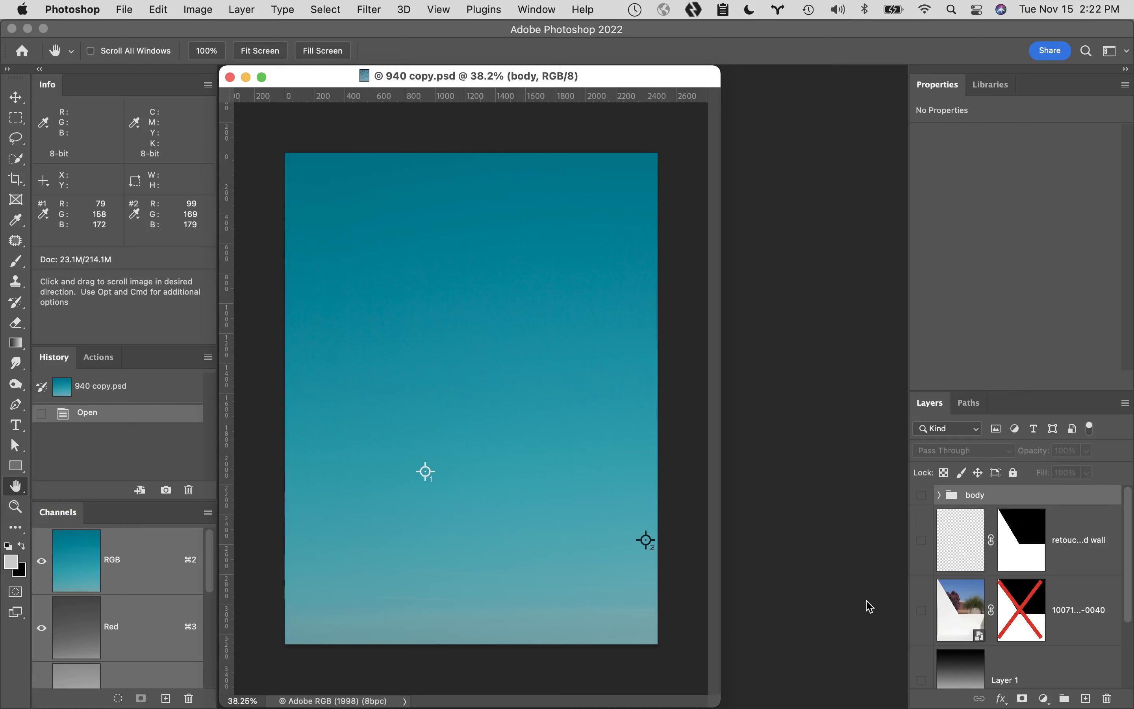
Inspect the raw settings of the 100715_Transformers_Set_01-0001 smart object in Camera Raw, then close it without applying changes.
scroll(1054, 574, "down", 3)
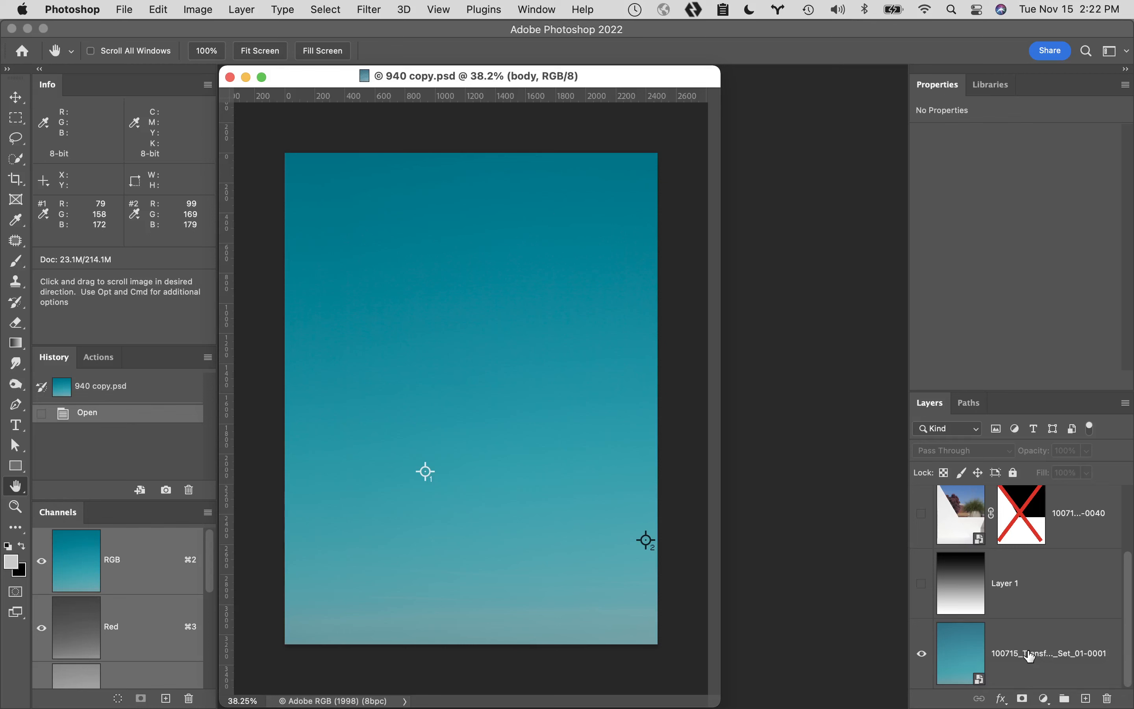
left_click(963, 654)
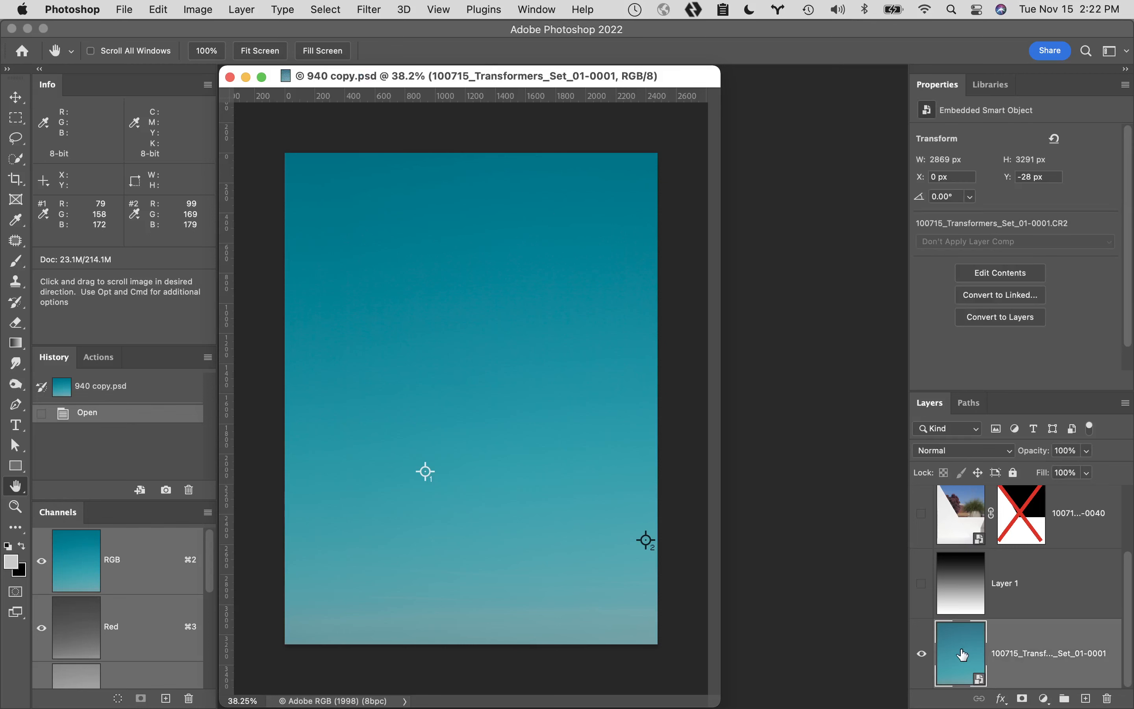
double_click(963, 653)
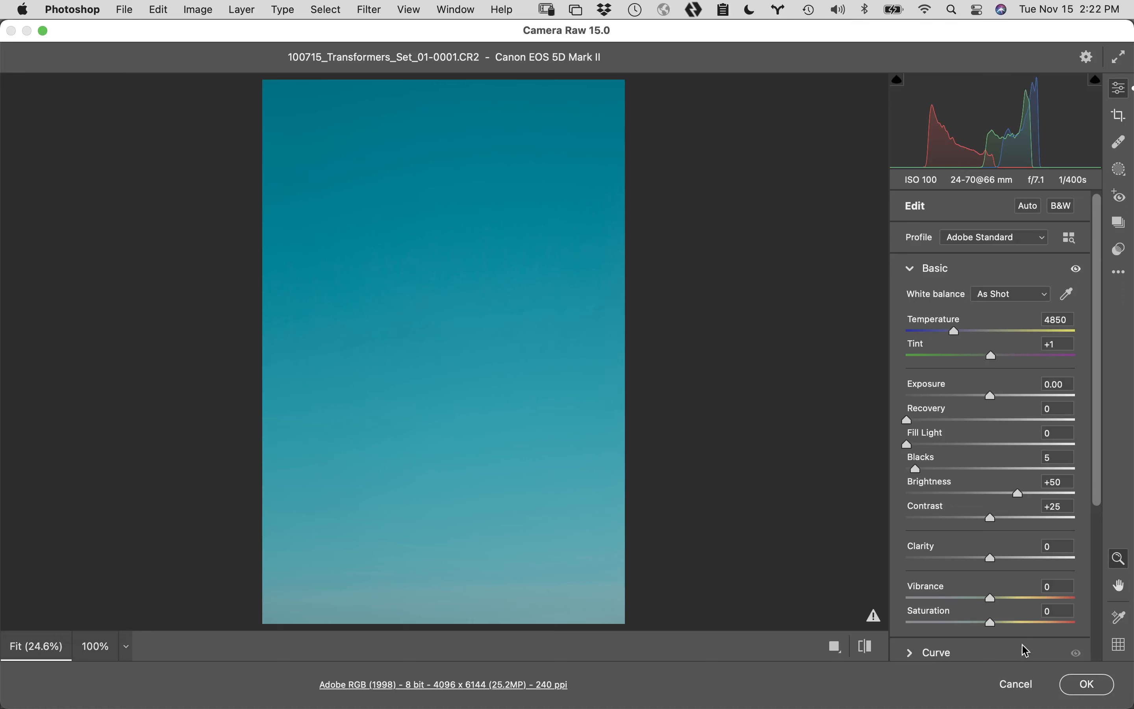
left_click(1014, 685)
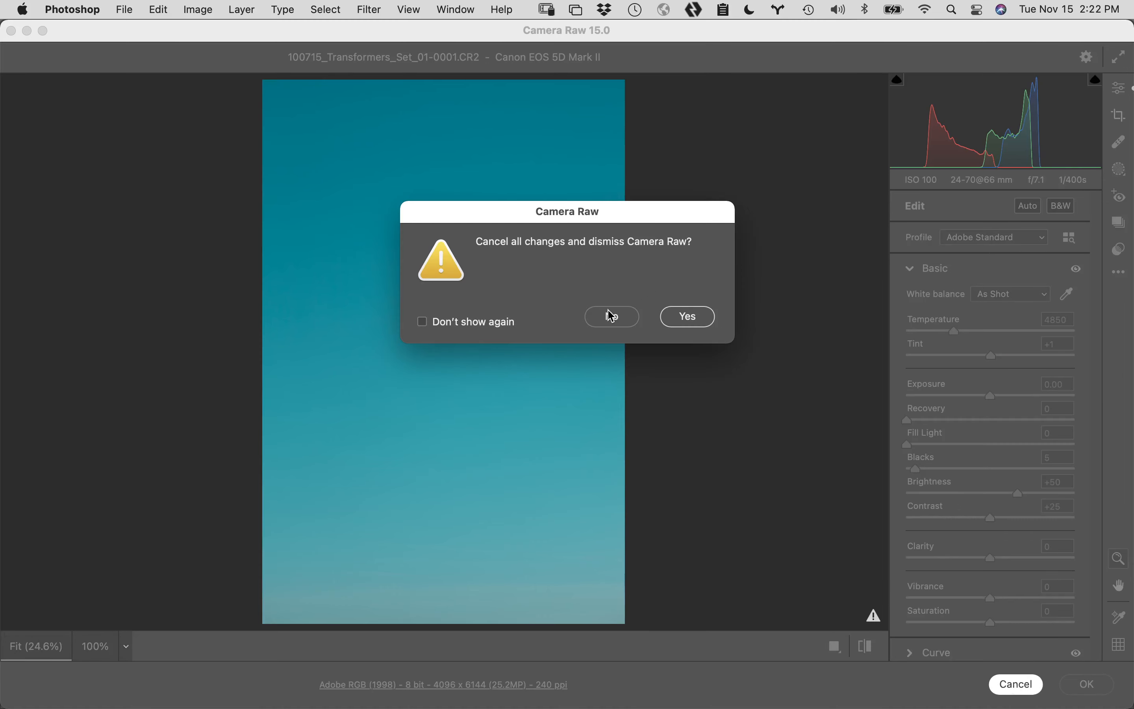
left_click(693, 313)
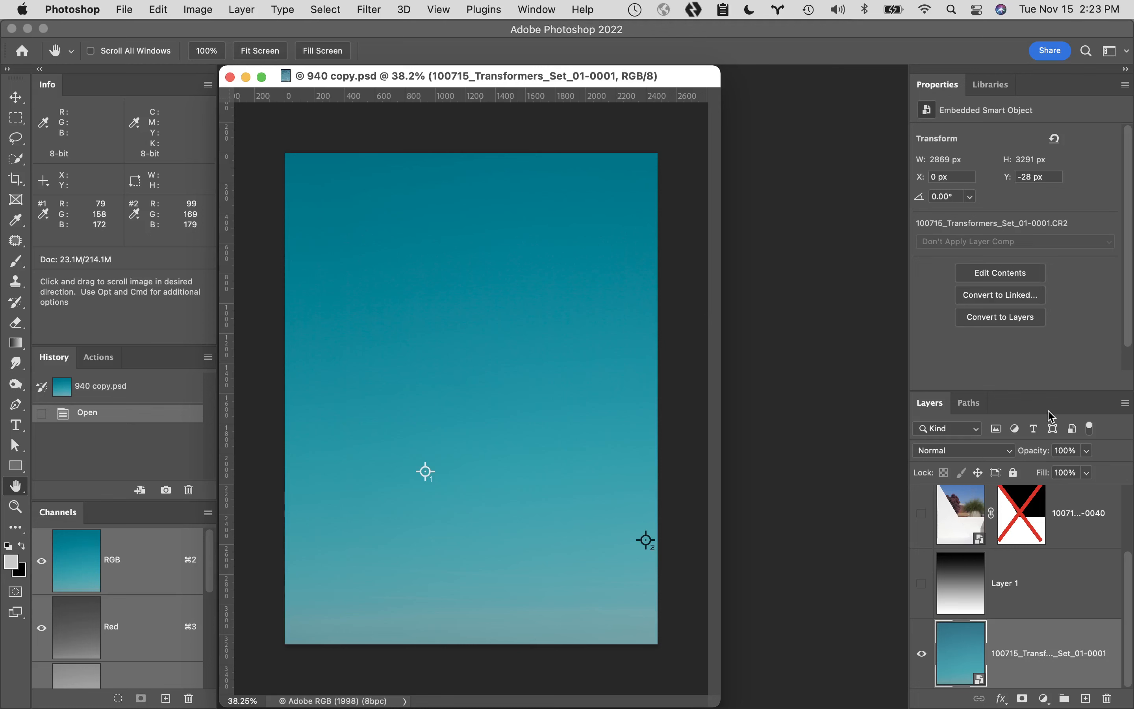
Show the Layer 1 gradient and the wall photo layer ending in -0040, and enable that photo layer's mask.
left_click(922, 586)
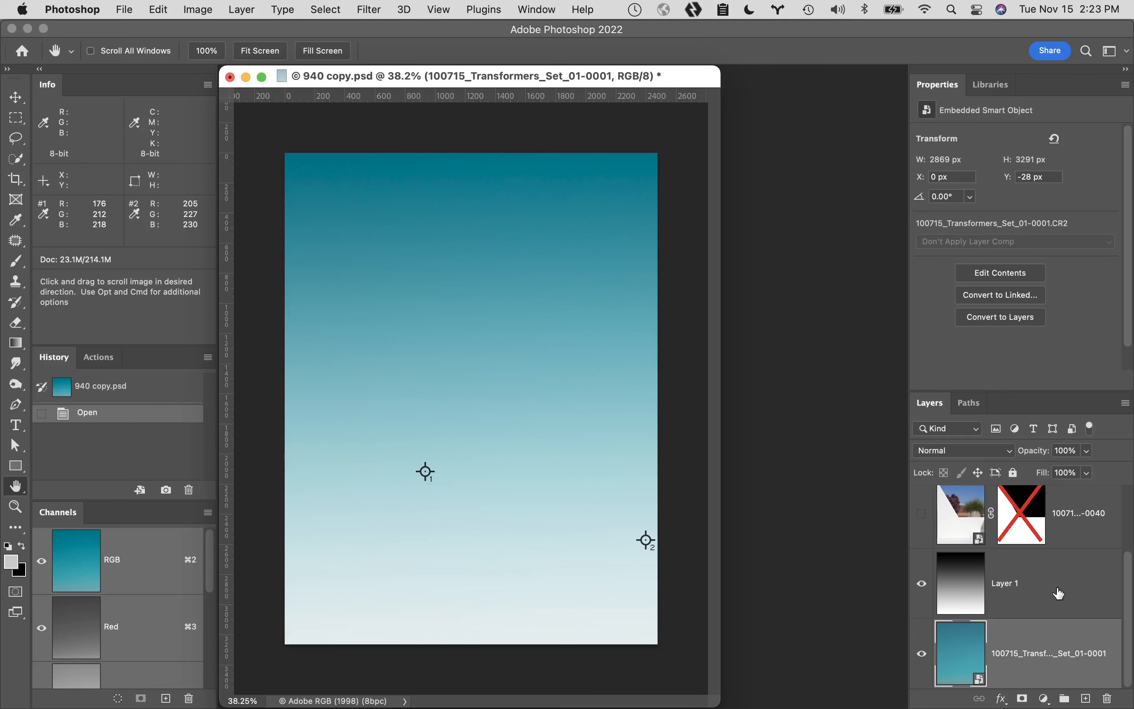
left_click(921, 520)
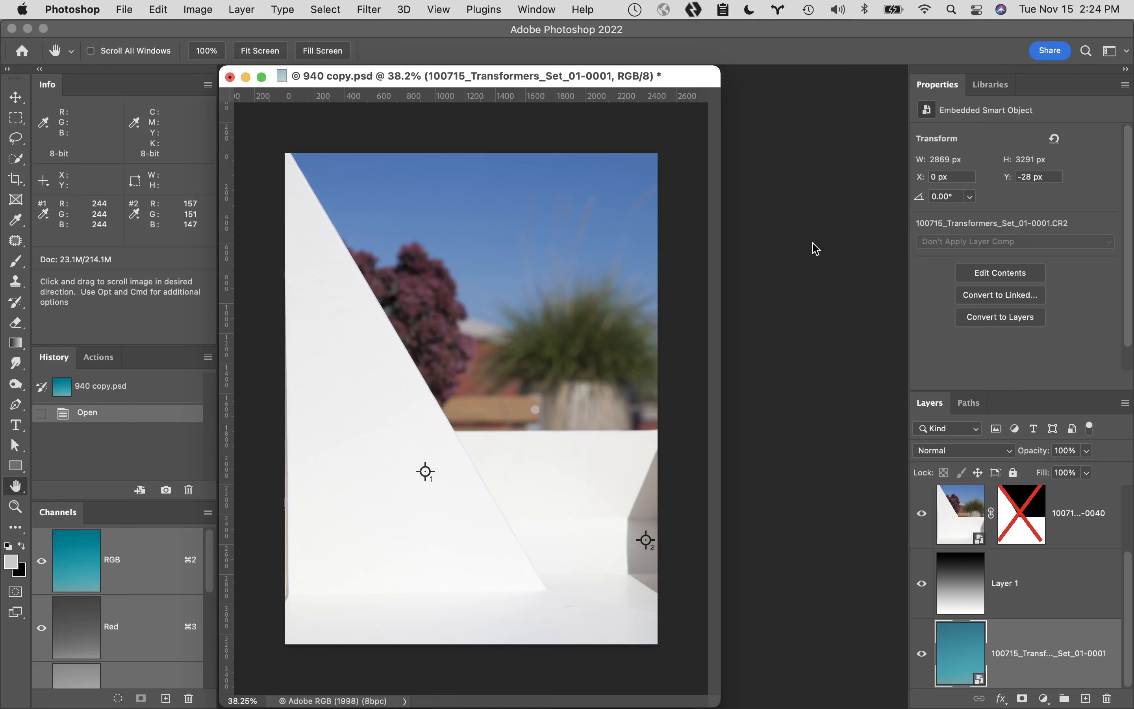
left_click(1012, 505, "shift")
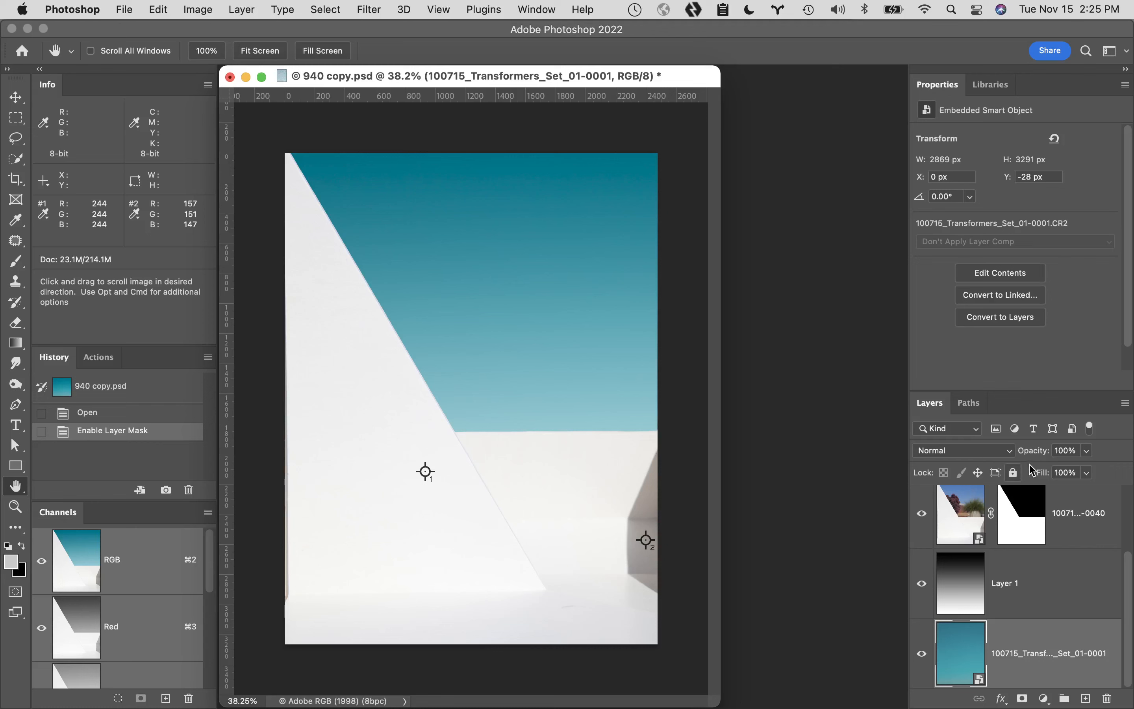
Show the retouch floor and wall layer and compare the wall edge with and without it, leaving the layer visible.
scroll(1035, 492, "up", 3)
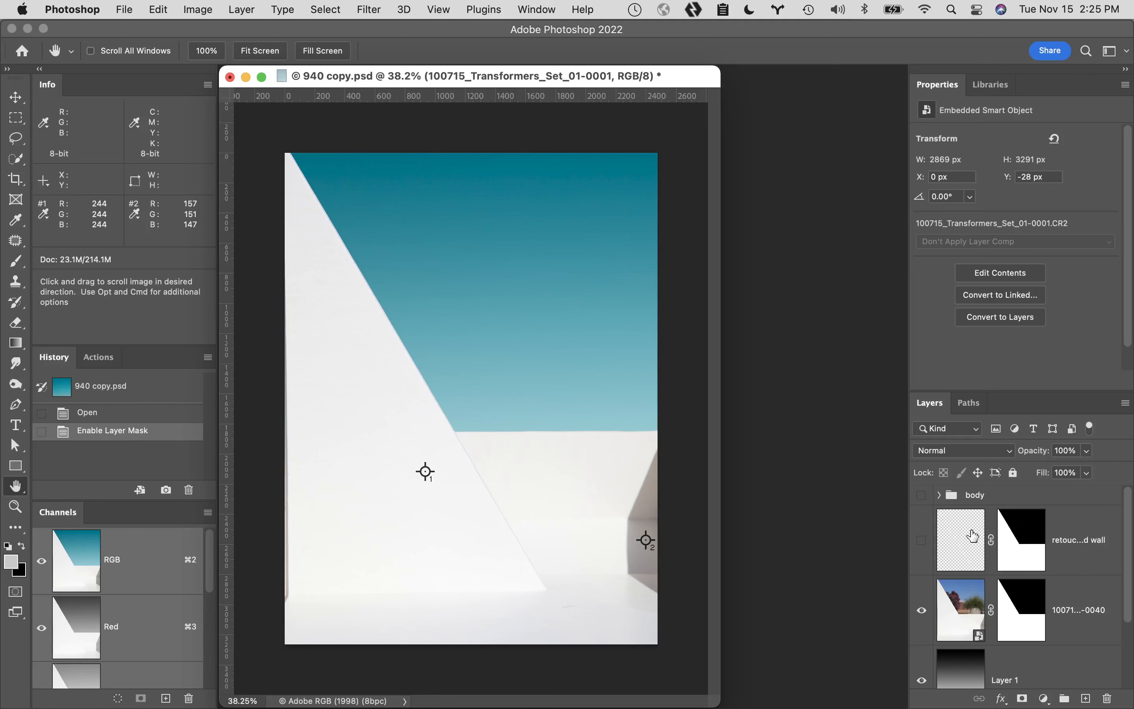
left_click(922, 541)
left_click(451, 421, "super")
left_click(453, 426, "super")
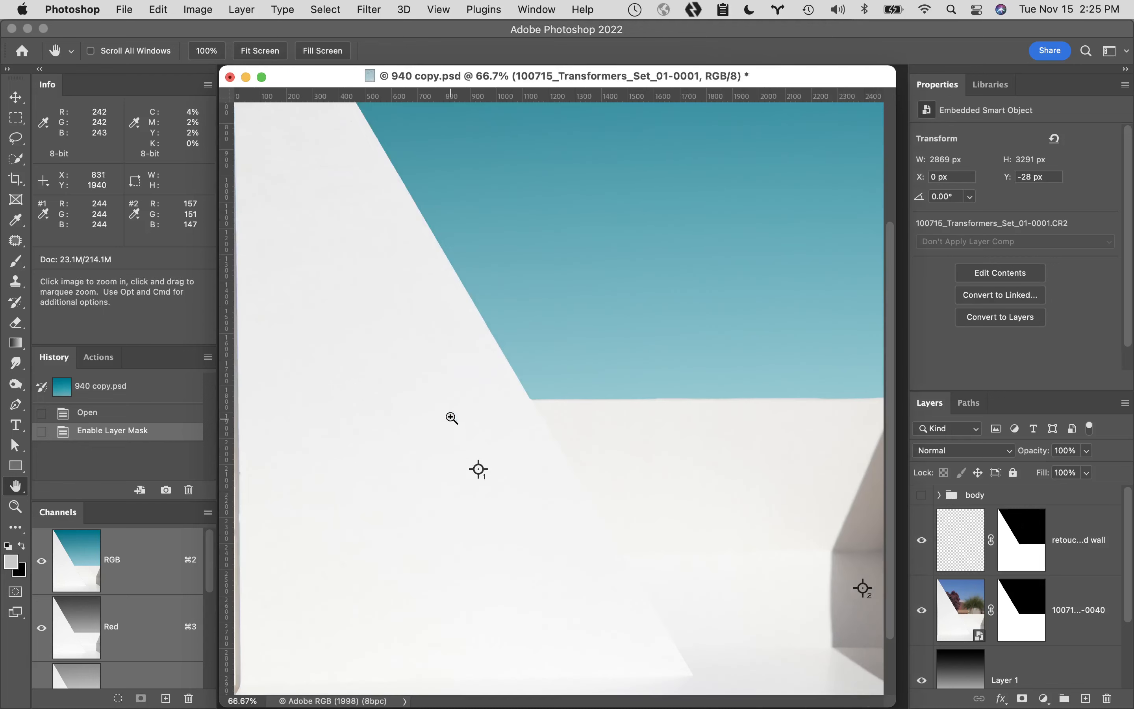
left_click(921, 543)
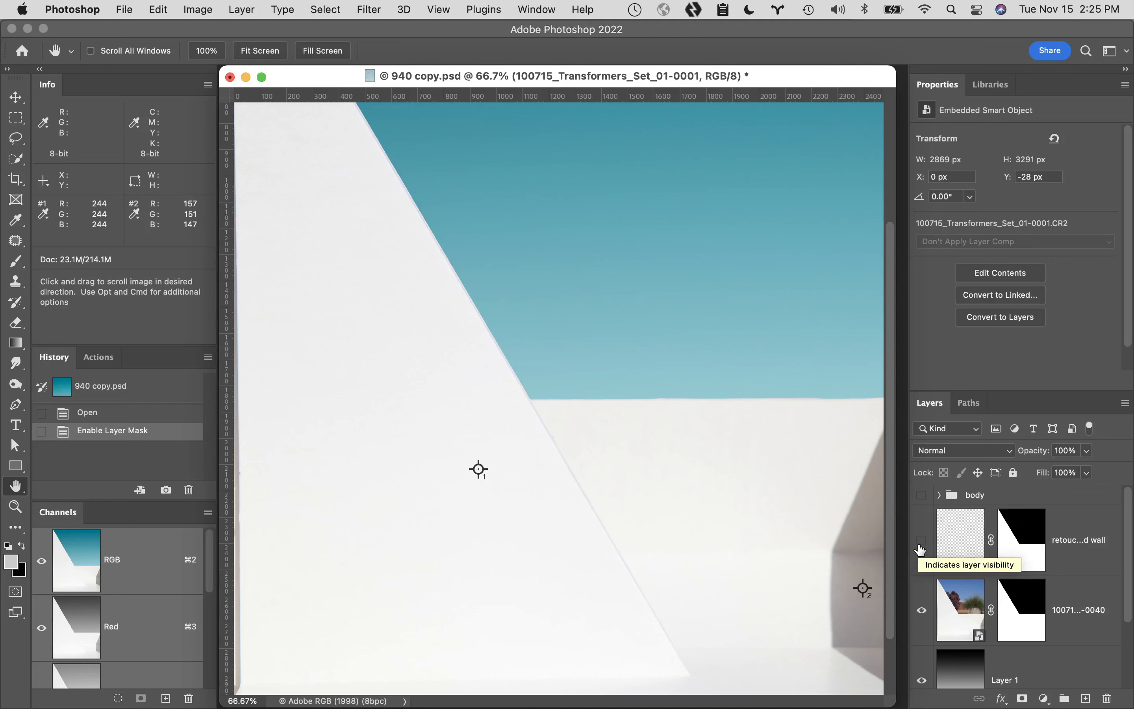
left_click(921, 544)
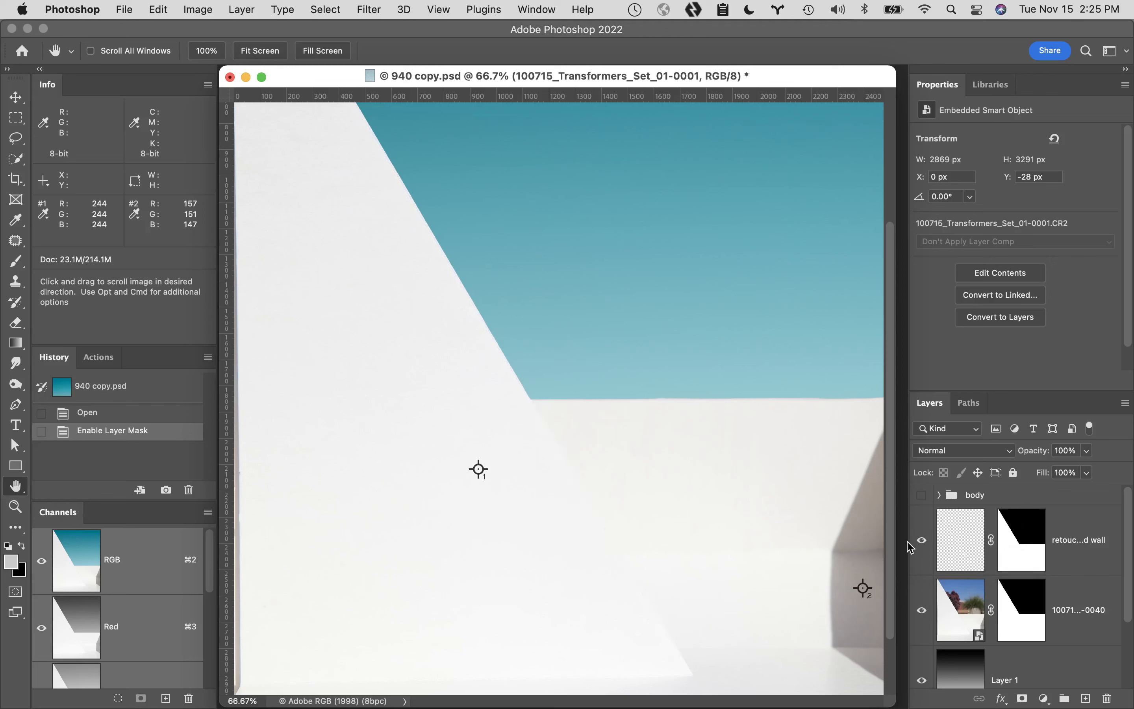
double_click(17, 487)
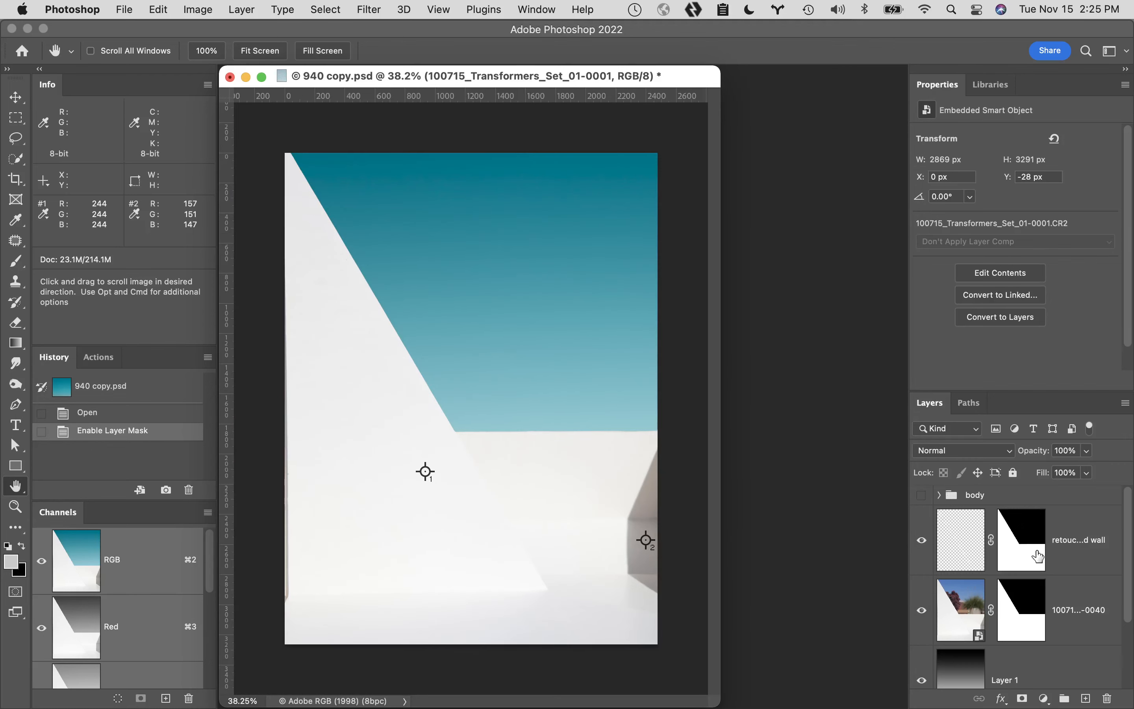
Compare the composite with and without the body group, leaving the group visible.
left_click(922, 496)
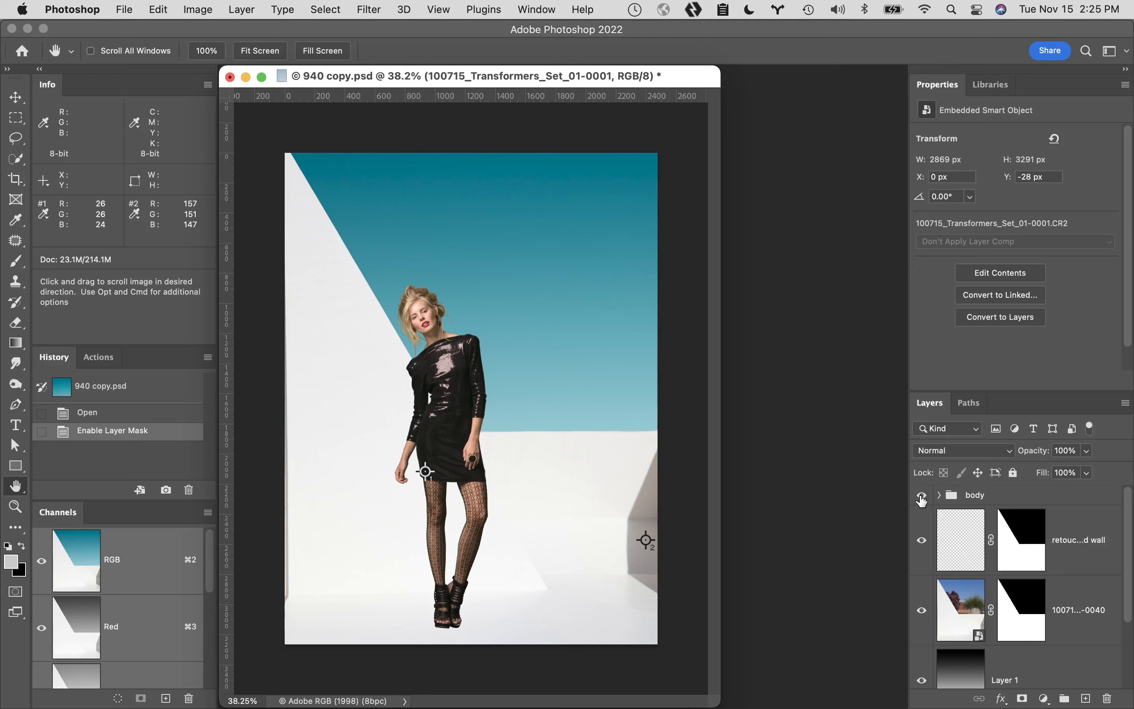
left_click(922, 495)
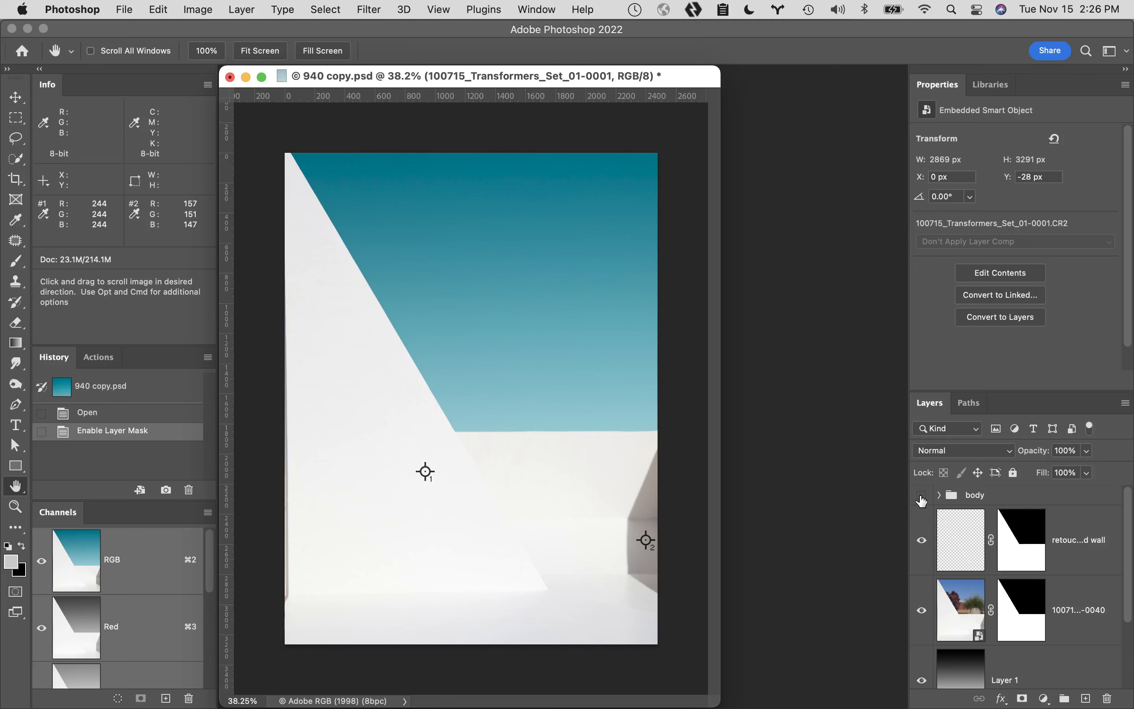
left_click(922, 496)
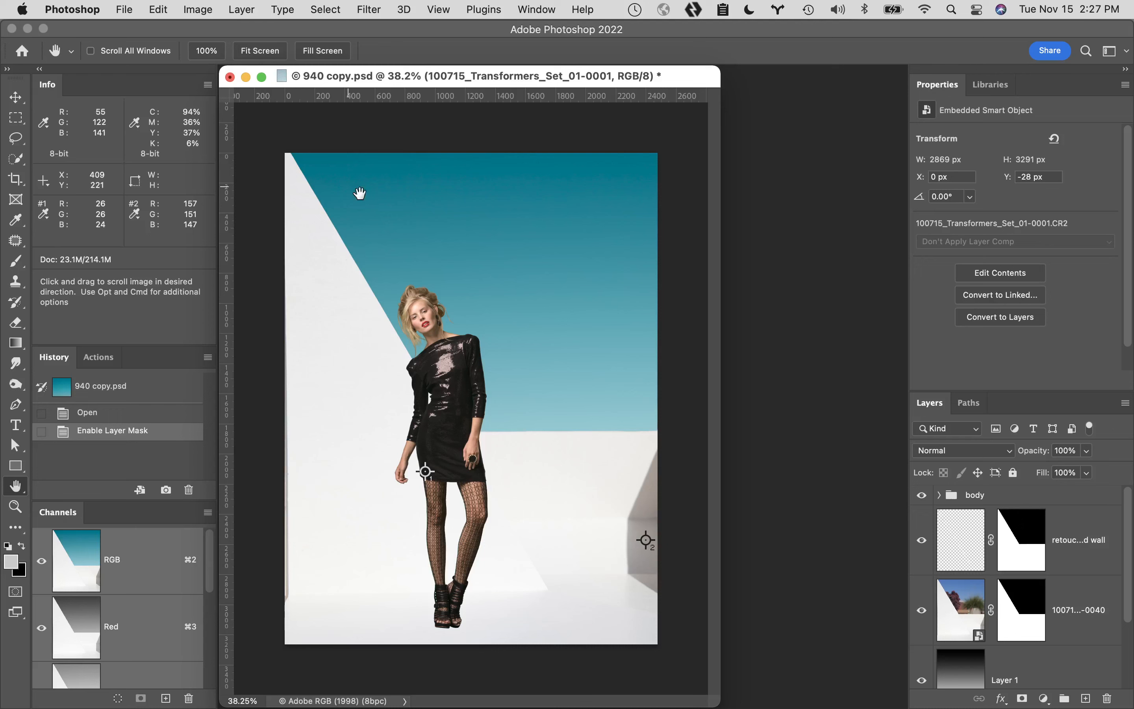
Flip the body group horizontally so the model faces the other way.
left_click(1030, 496)
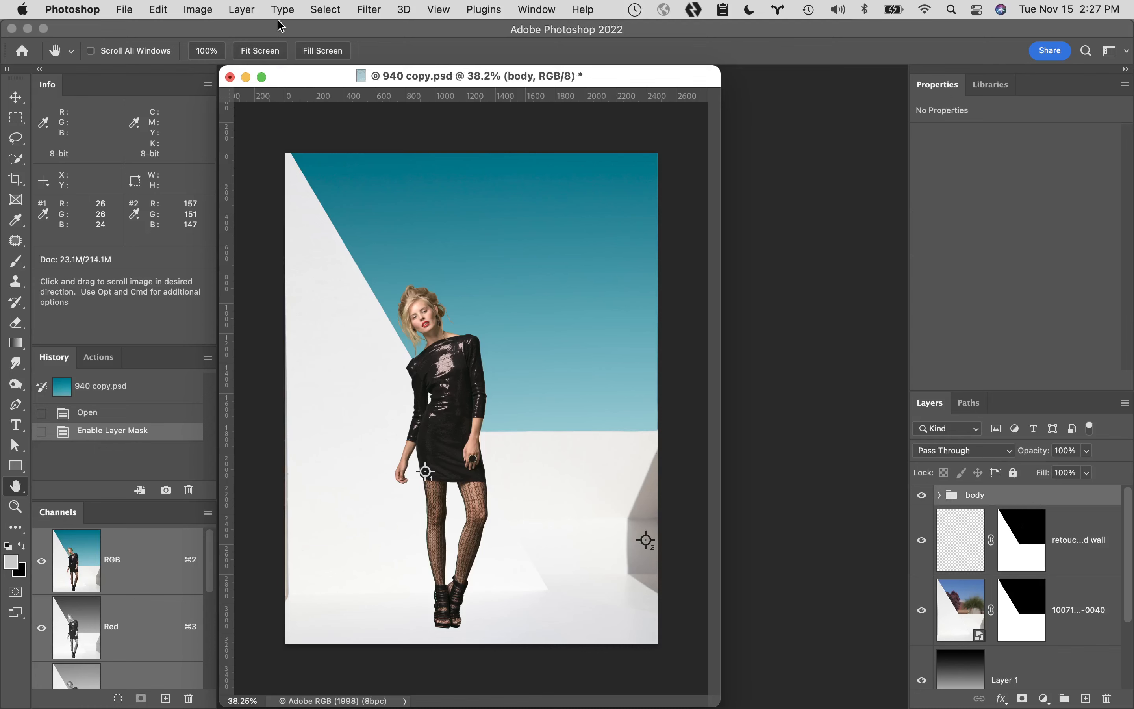
left_click(155, 6)
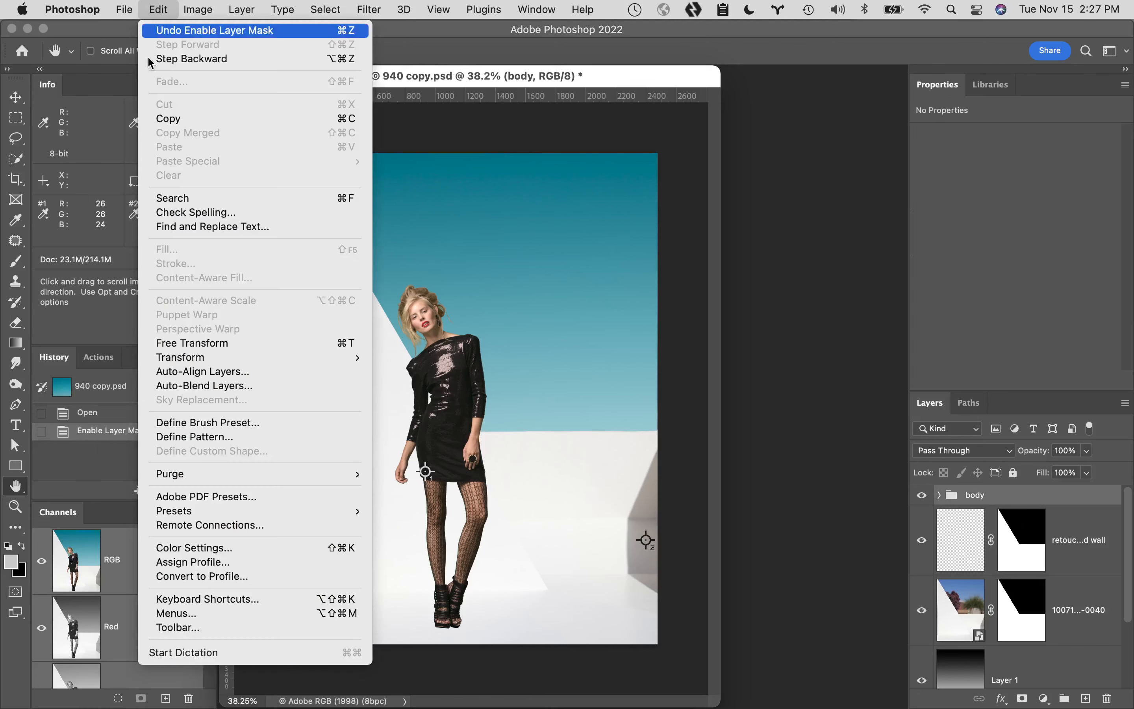
mouse_move(173, 357)
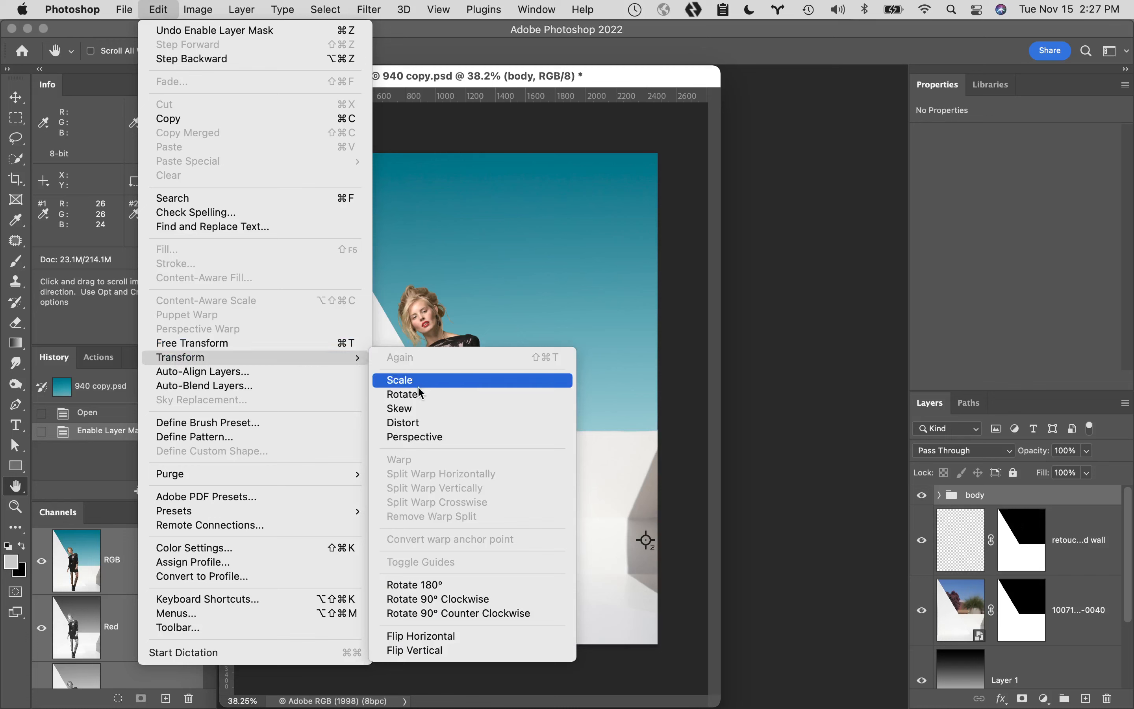
left_click(475, 637)
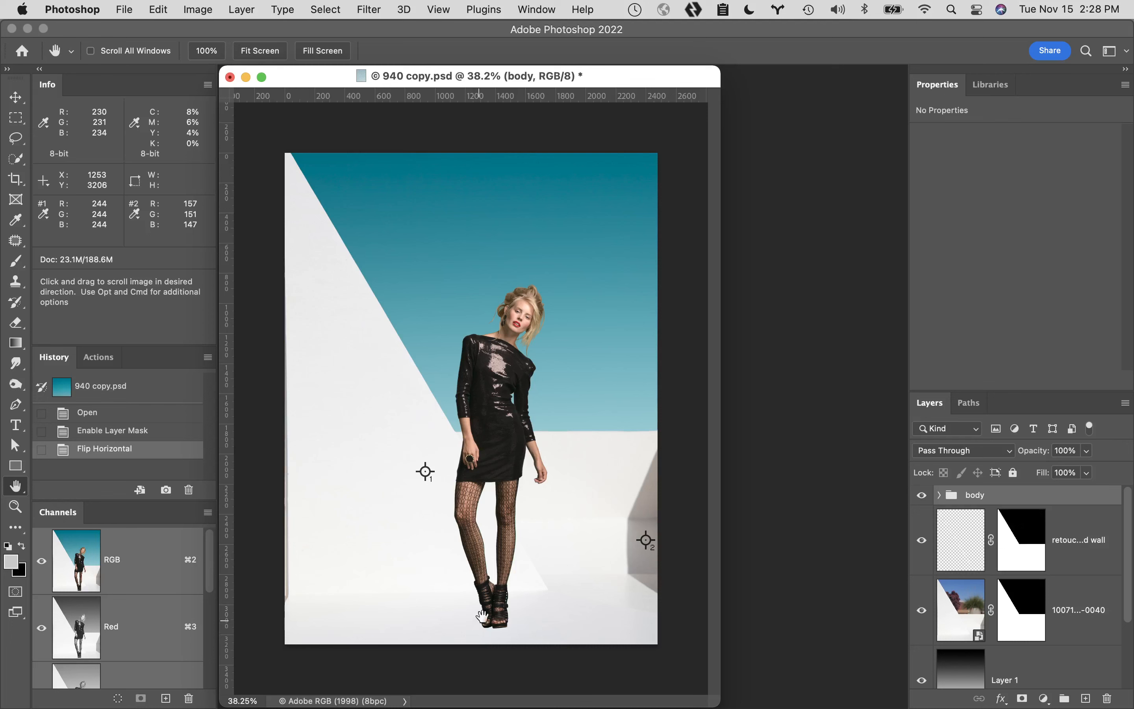
Group all layers from retouch floor and wall down to 100715_Transformers_Set_01-0001 into a new group named "set".
left_click(1095, 523)
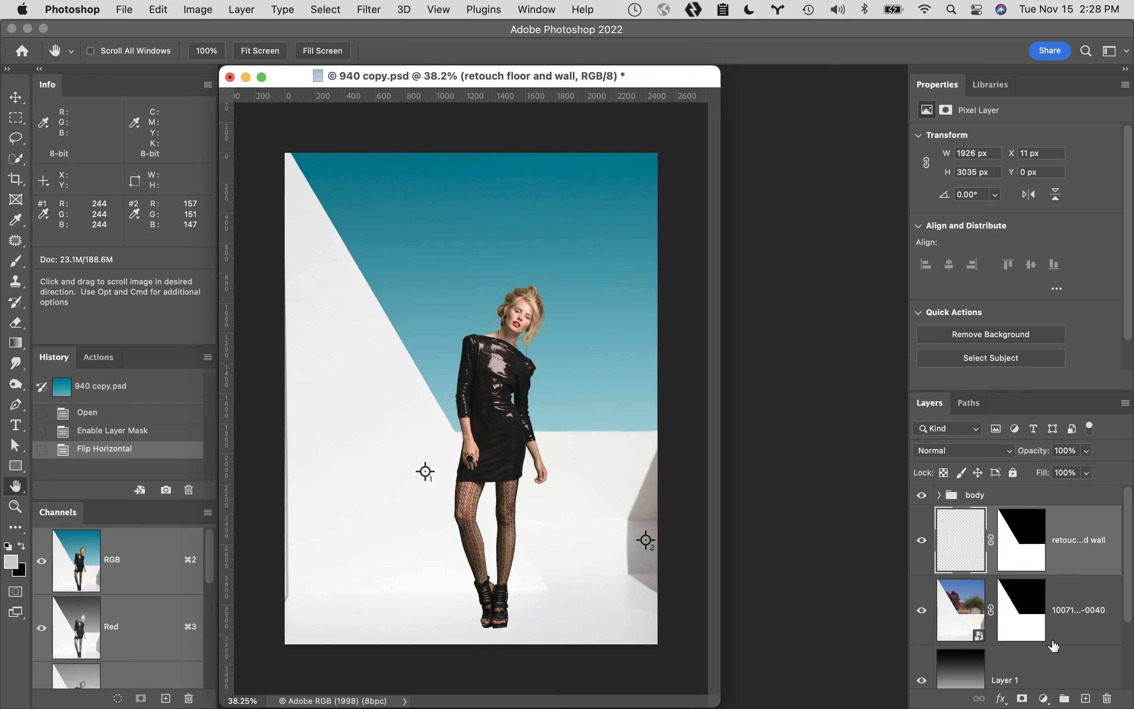
scroll(1054, 646, "down", 3)
scroll(1055, 647, "up", 3)
scroll(1072, 562, "down", 3)
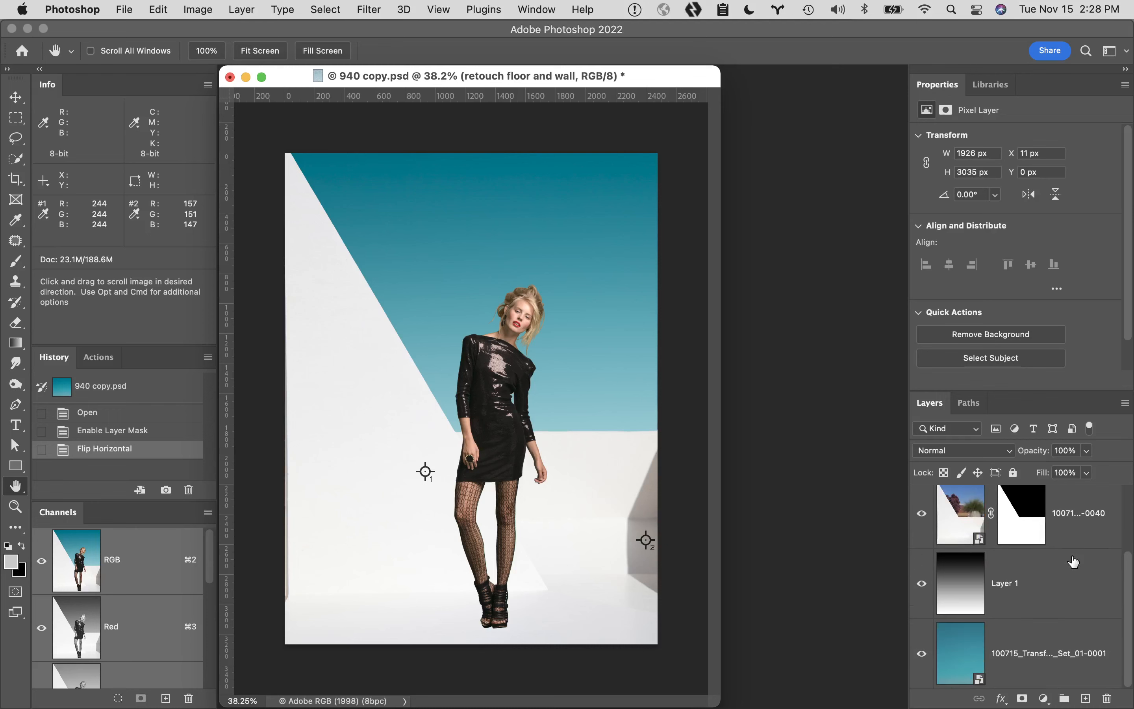
left_click(1018, 644, "shift")
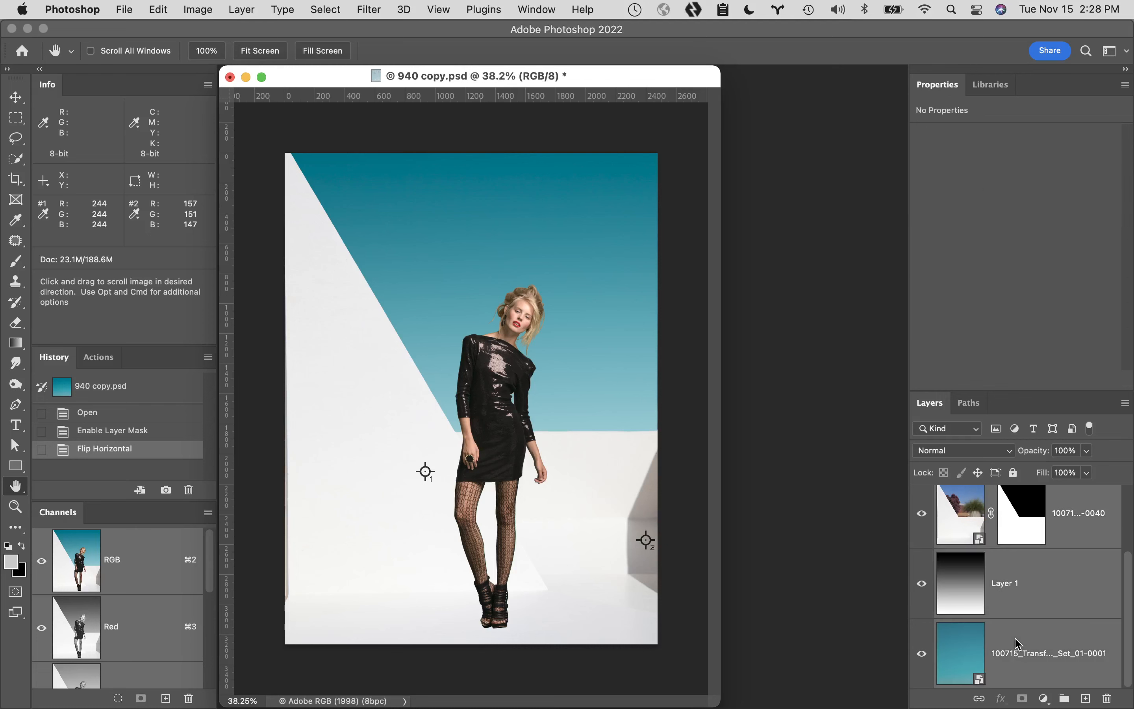
left_click(1126, 403)
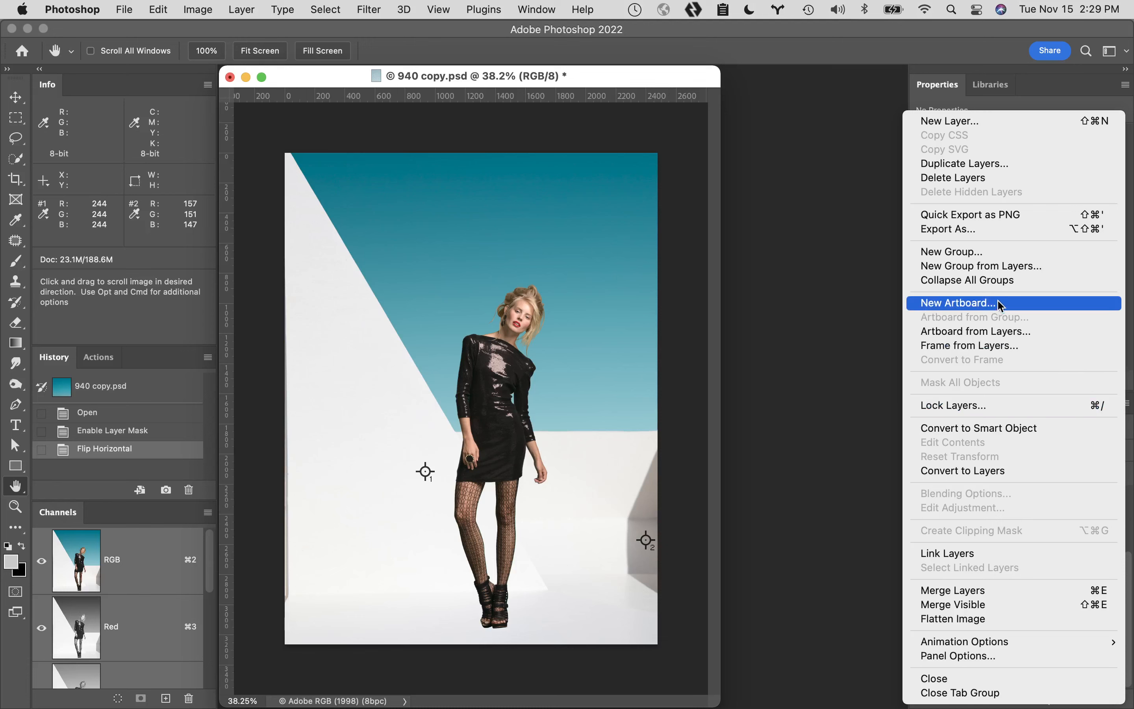
left_click(978, 265)
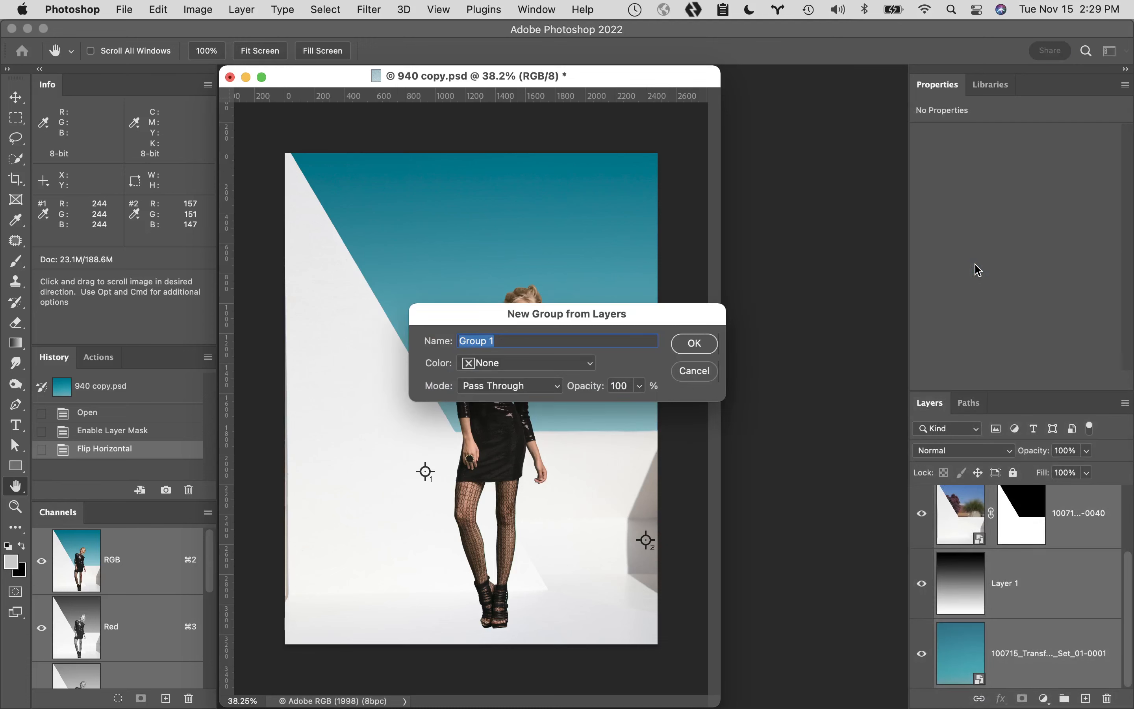
type("set")
left_click(695, 343)
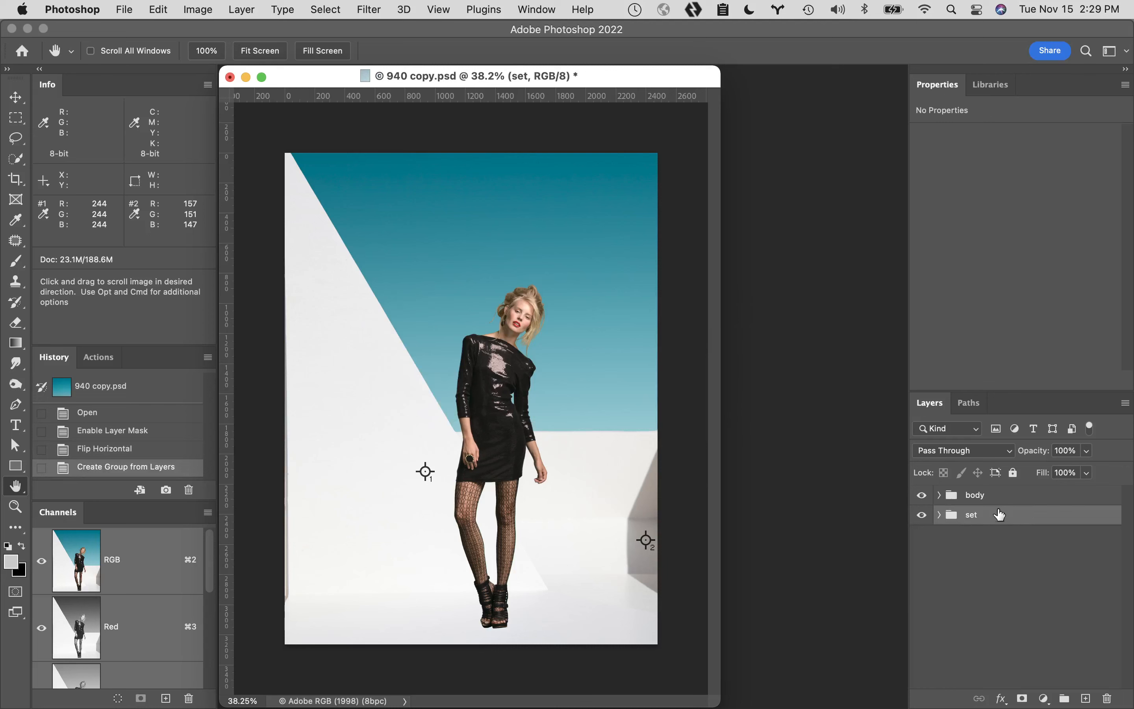
Add a new empty layer between the body and set groups and name it "shadow 1".
left_click(1087, 699)
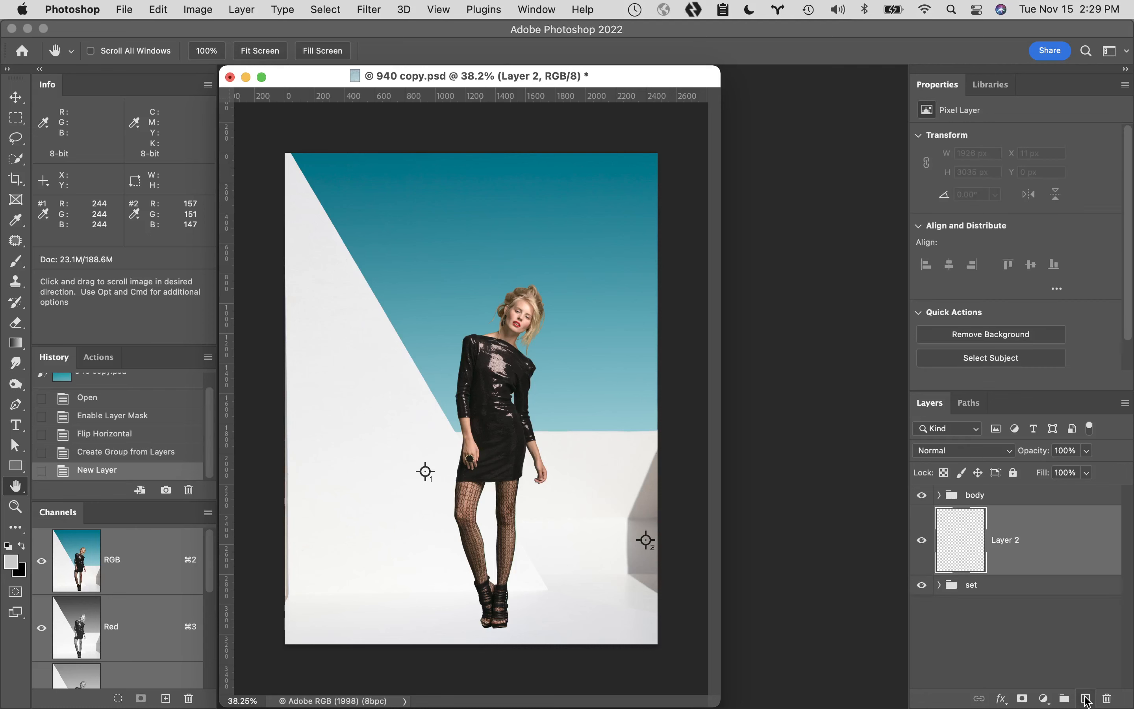
double_click(1008, 541)
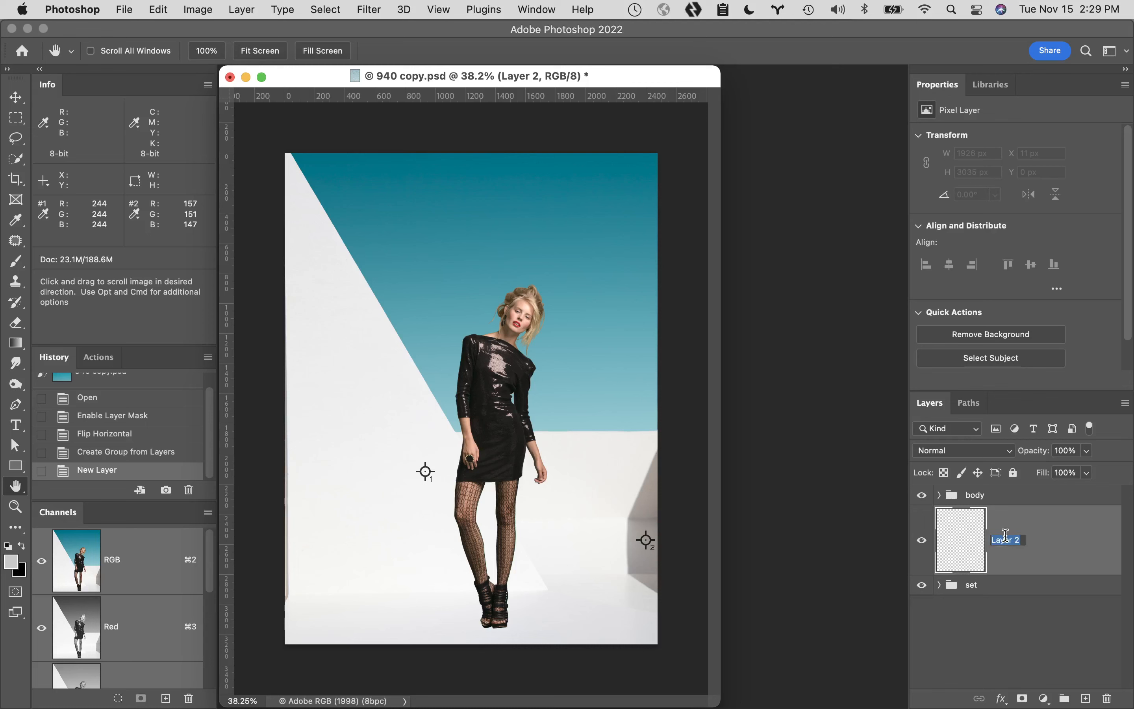
type("shadow 1")
key("Return")
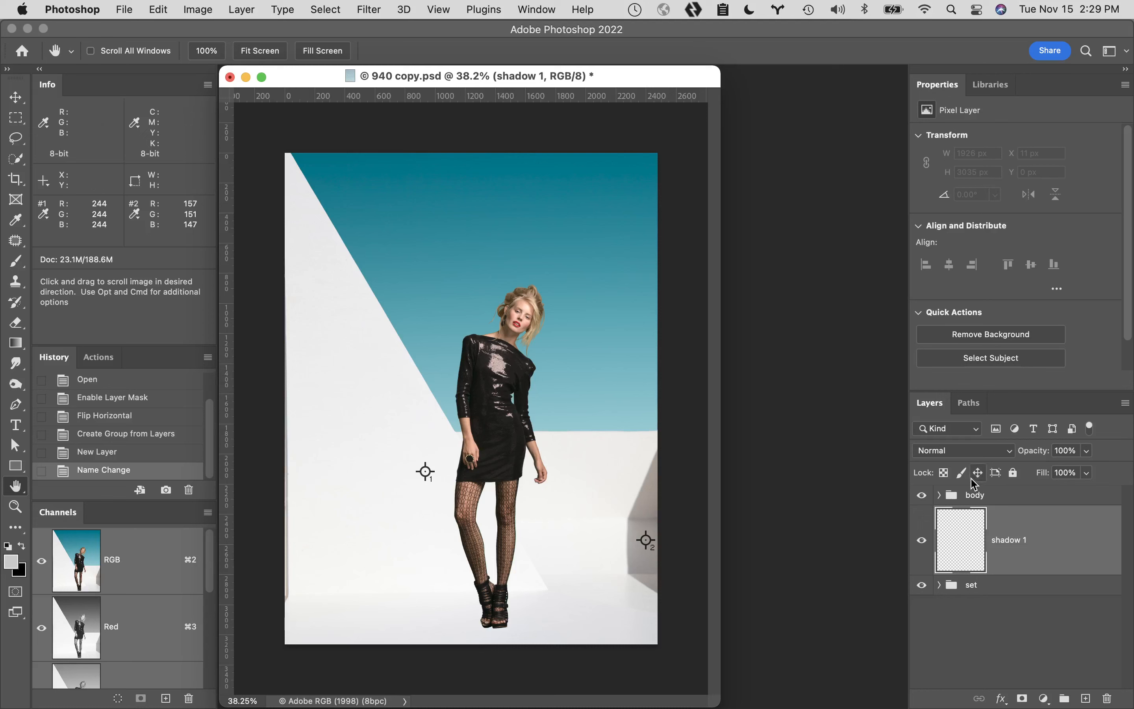
Examine the layers and the adjustment mask inside the body group, leaving the group collapsed.
left_click(941, 497)
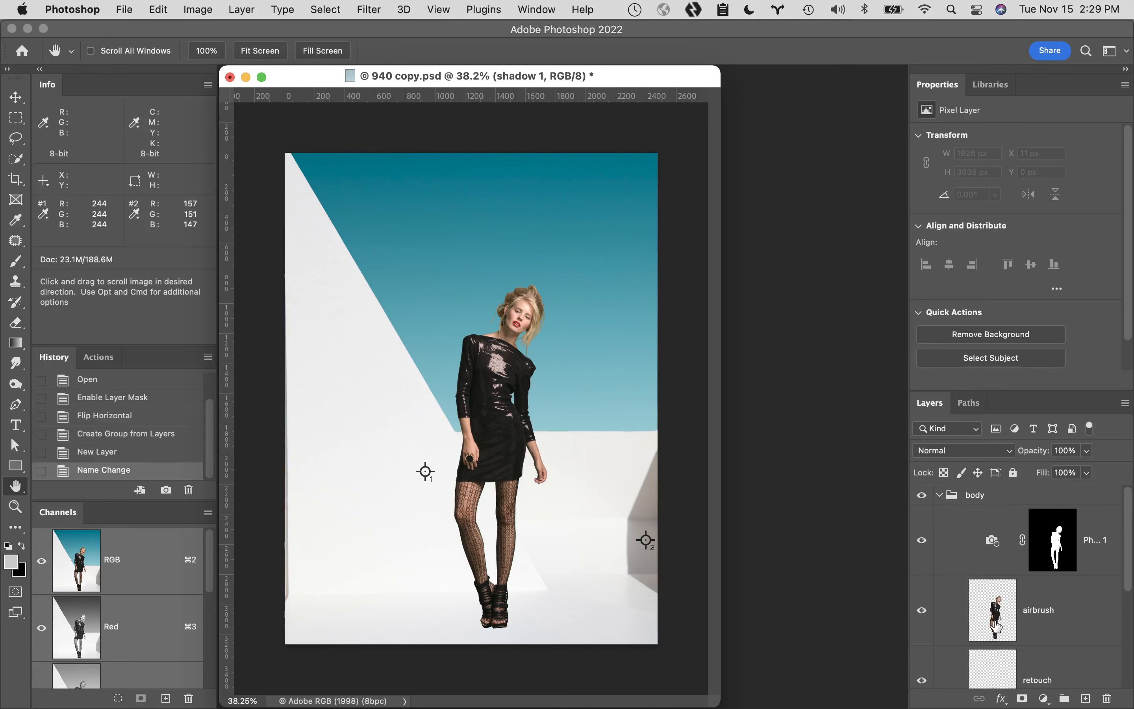
scroll(998, 626, "down", 5)
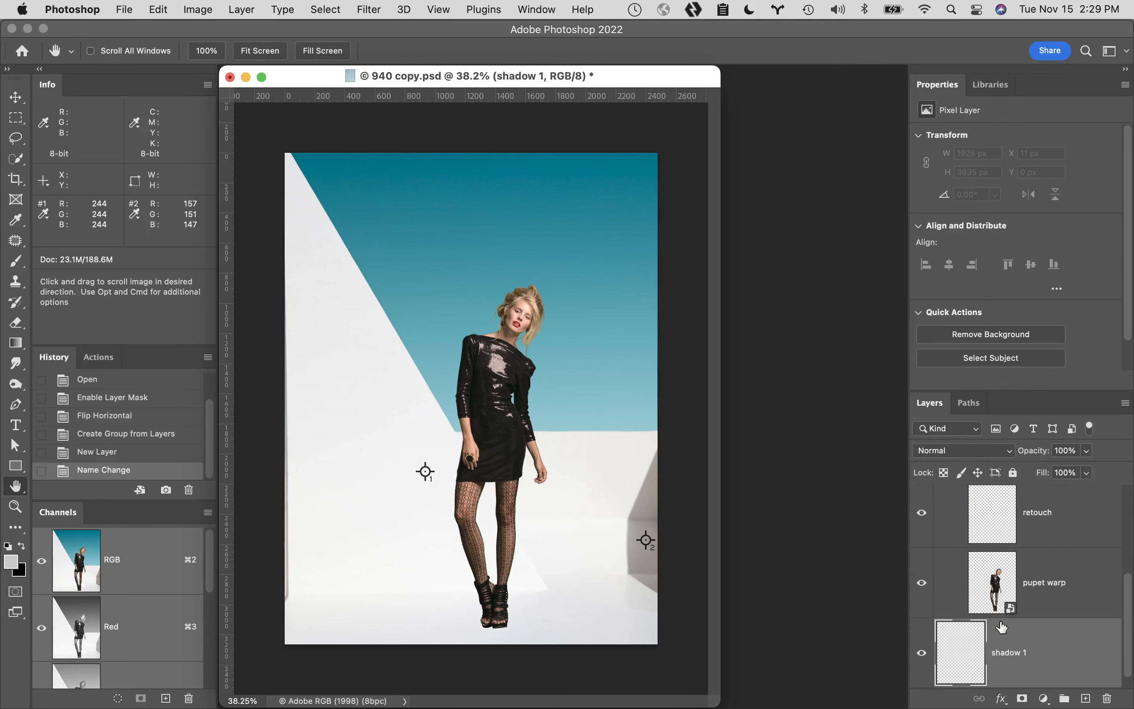
scroll(1002, 627, "down", 2)
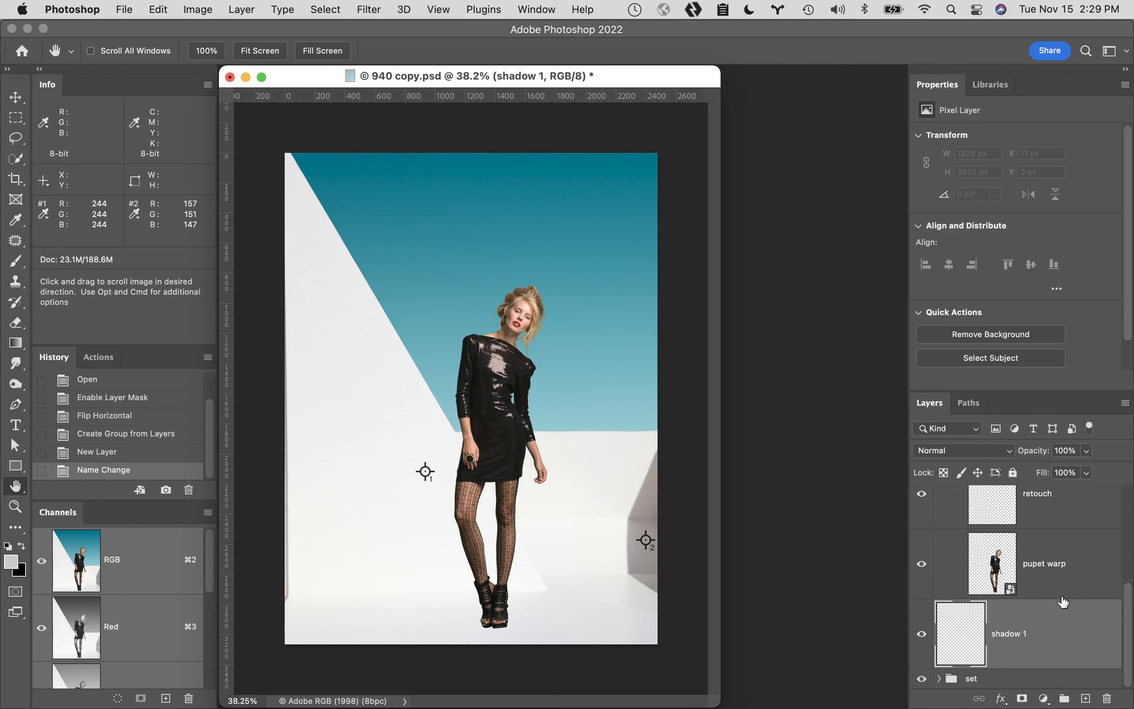
scroll(1063, 602, "up", 5)
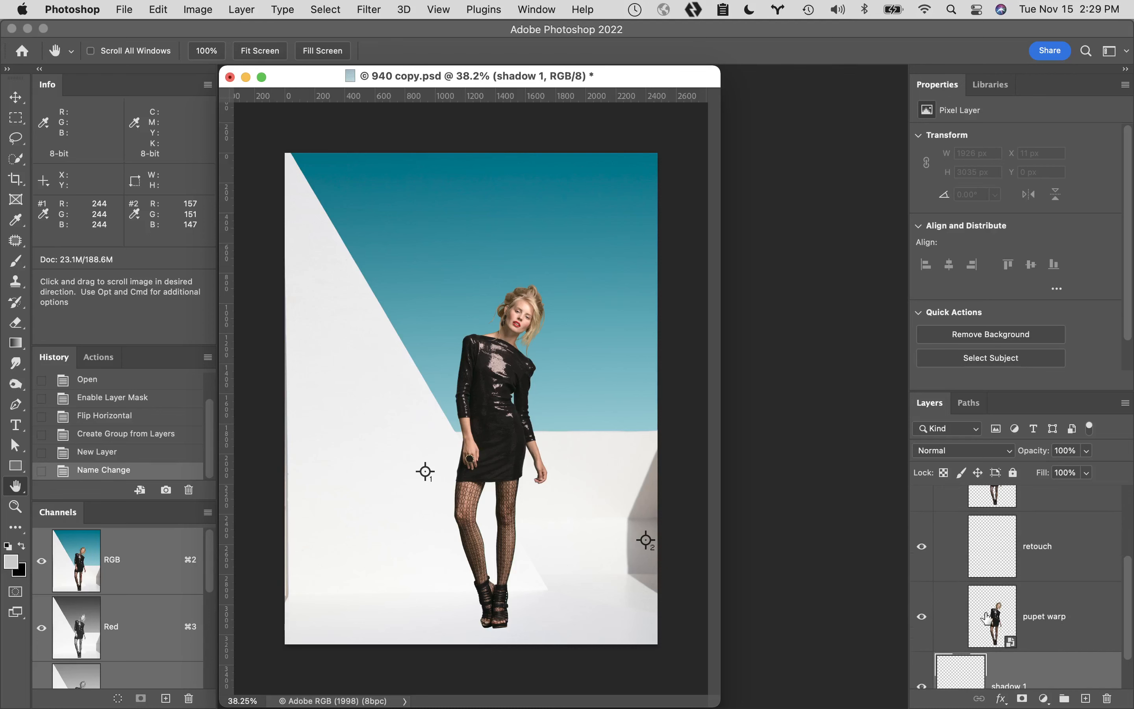
scroll(991, 618, "up", 10)
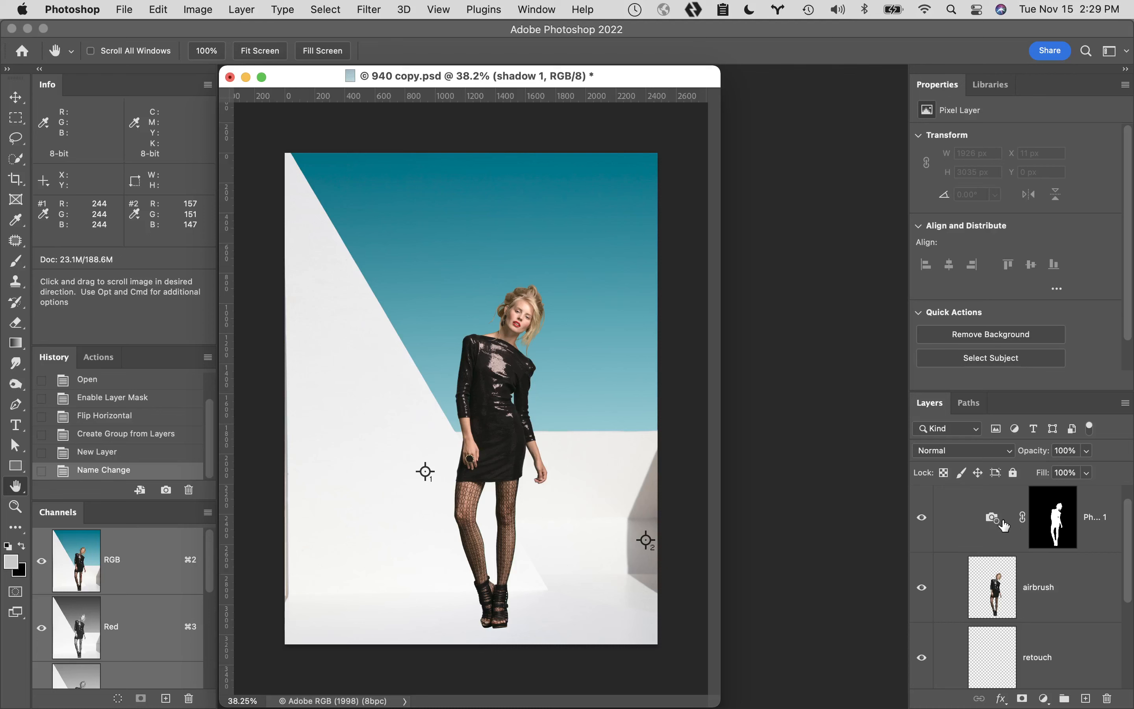
scroll(1004, 524, "up", 1)
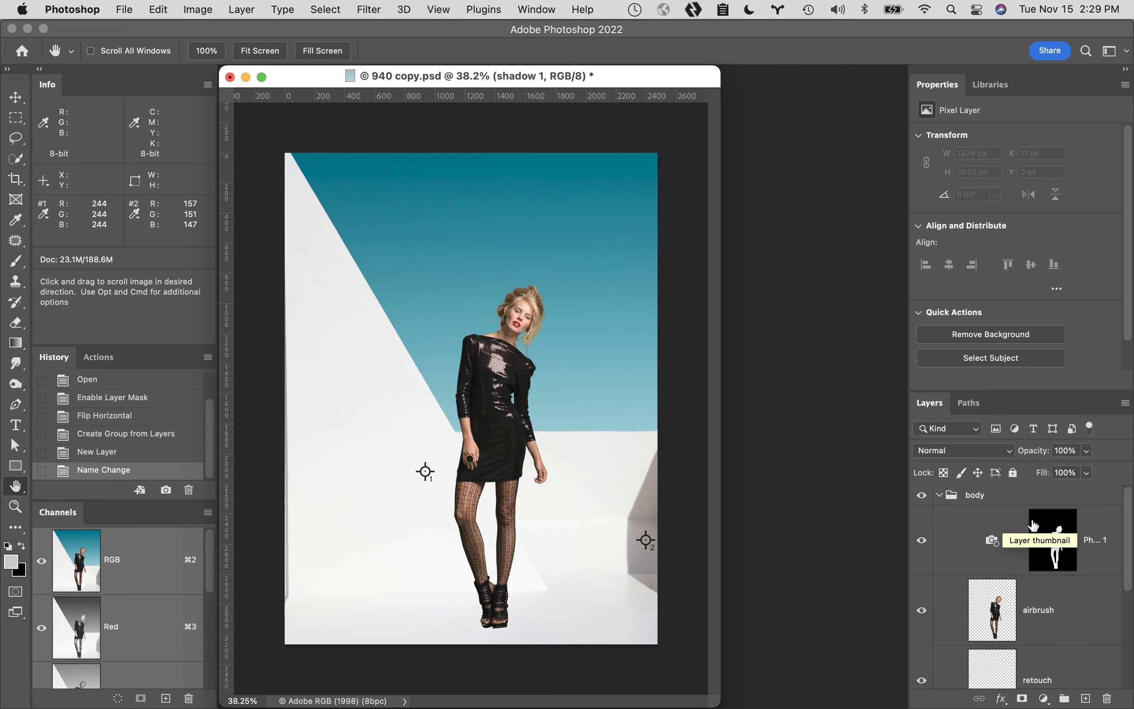
left_click(939, 495)
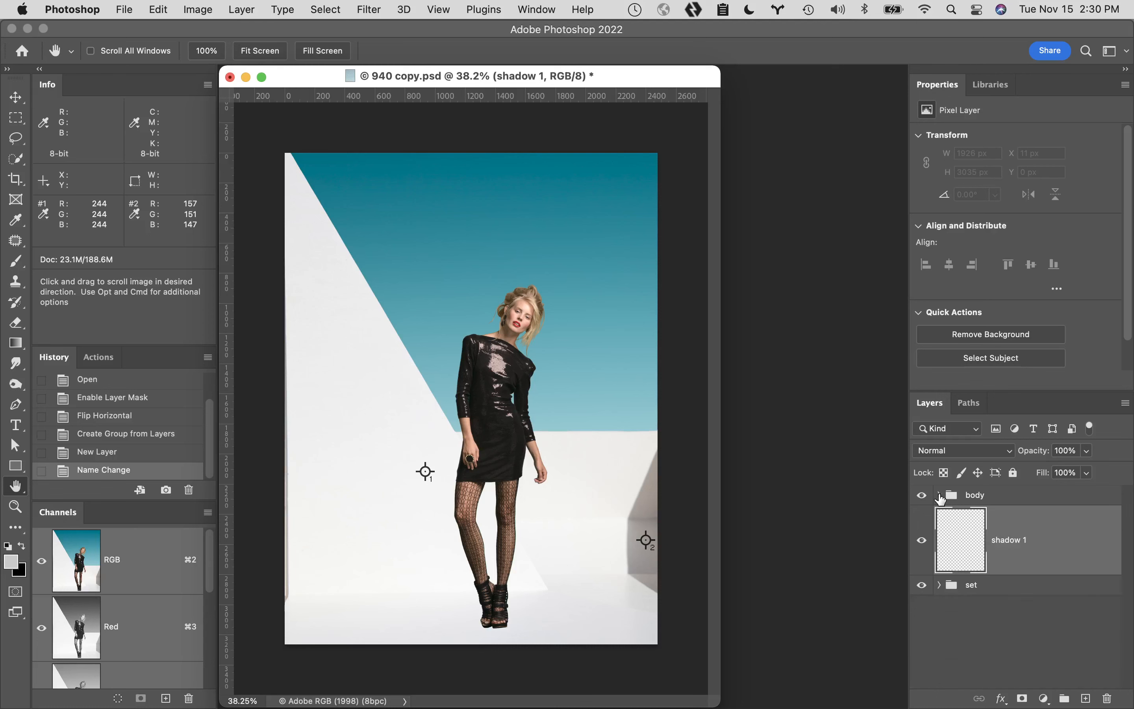
Hide the shadow 1 layer and the set group, and stamp the visible model into a new layer above the body group.
left_click(923, 542)
left_click(921, 586)
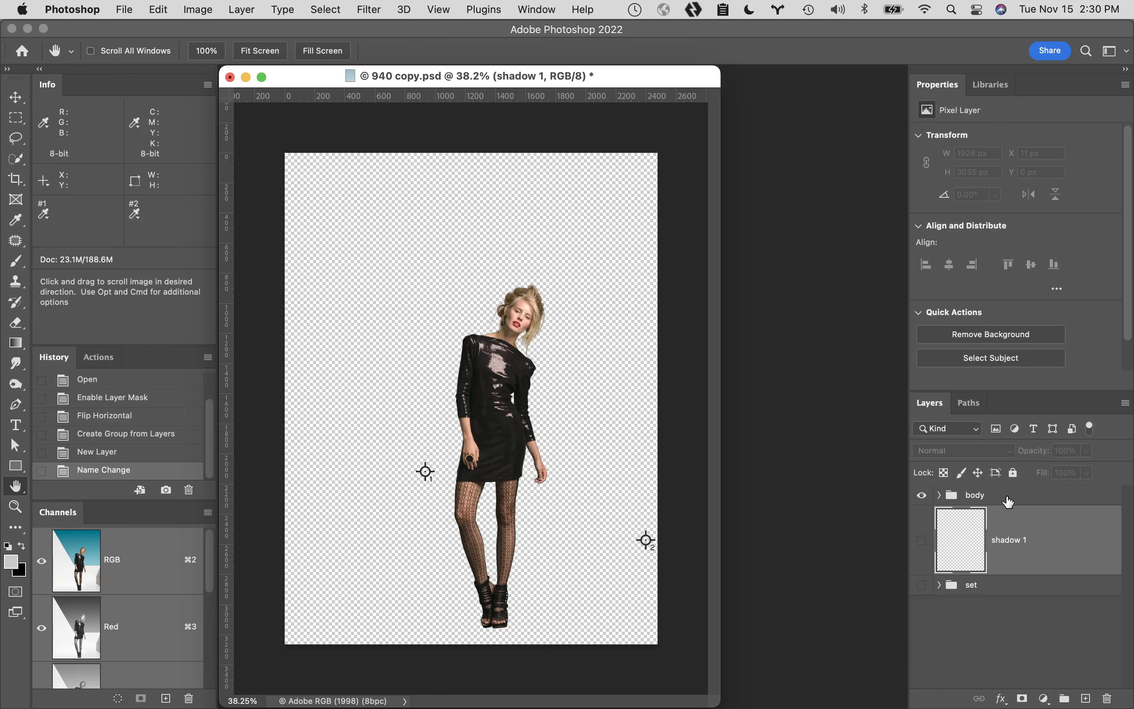
left_click(1020, 498)
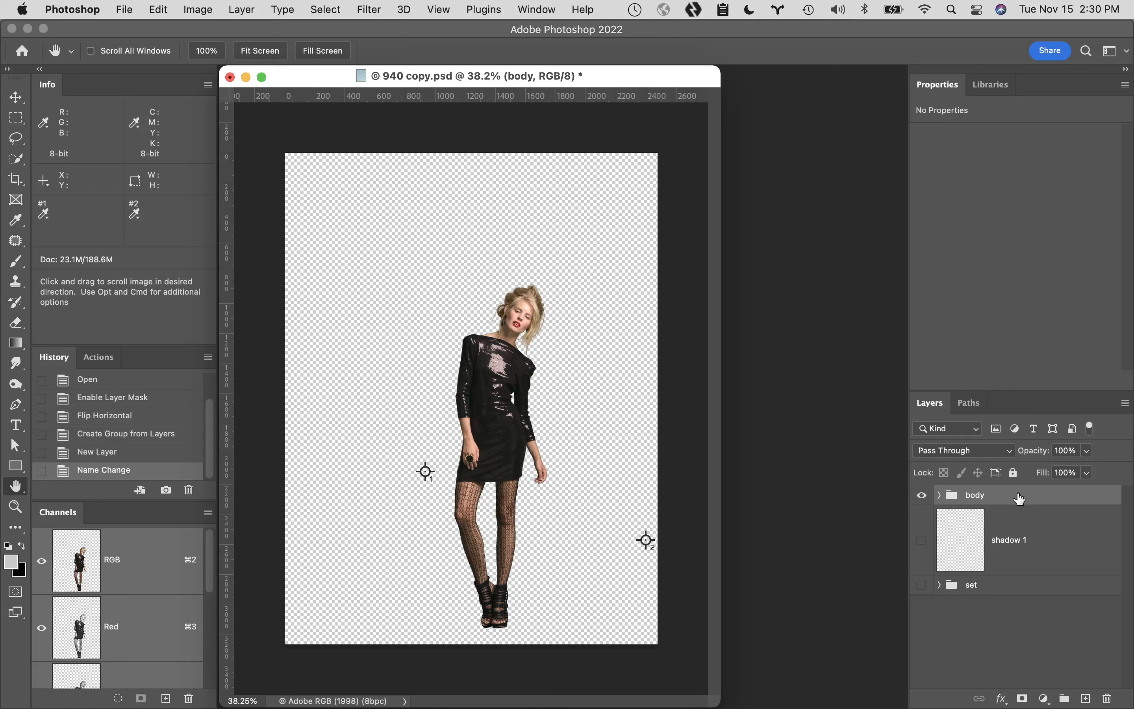
key("super+alt+shift+e")
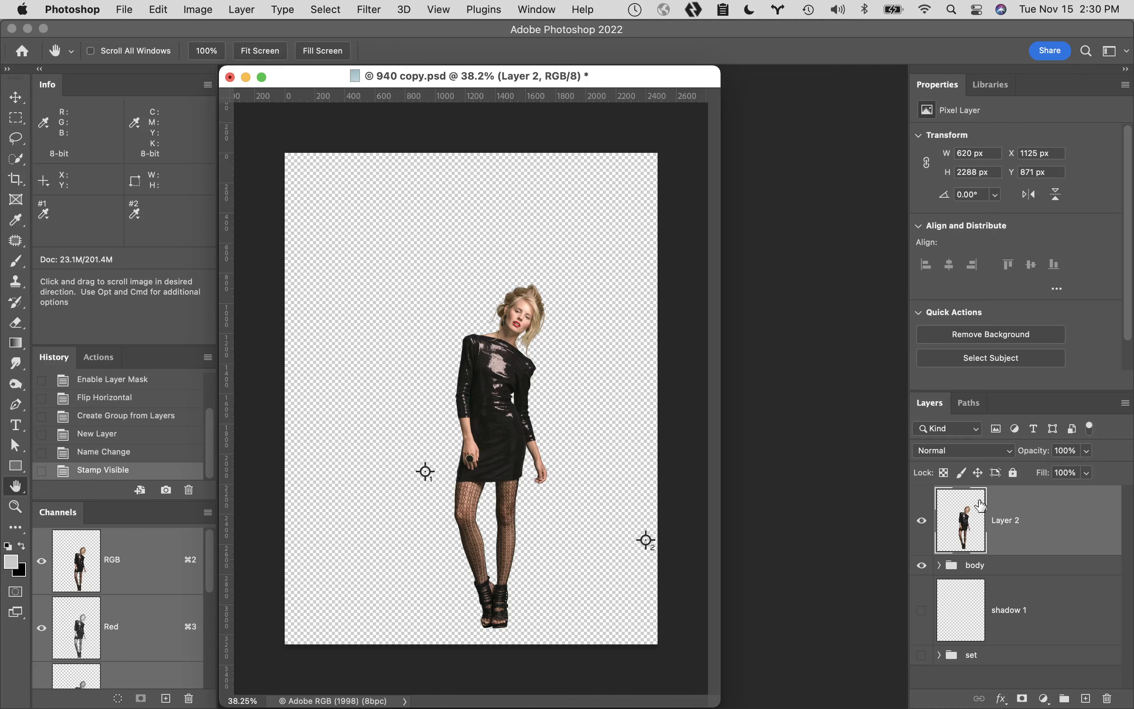
Load the stamped model layer's outline as a selection and save it as a new channel named "body final".
left_click(965, 518, "super")
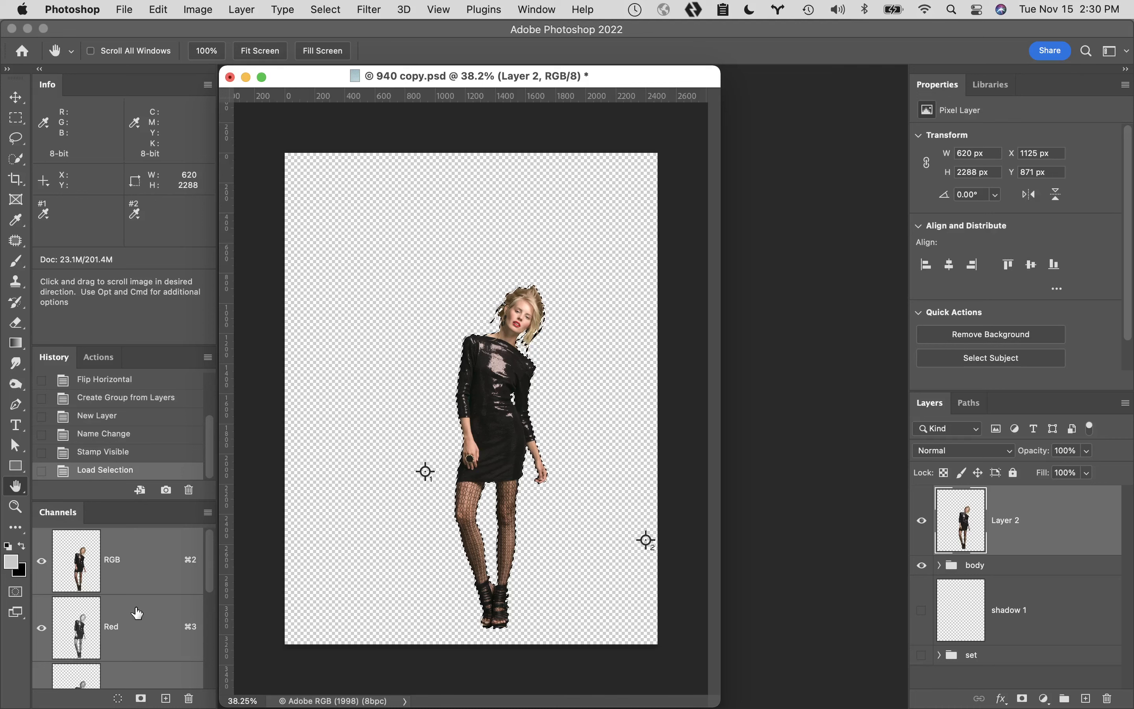
scroll(132, 614, "down", 5)
scroll(136, 614, "up", 5)
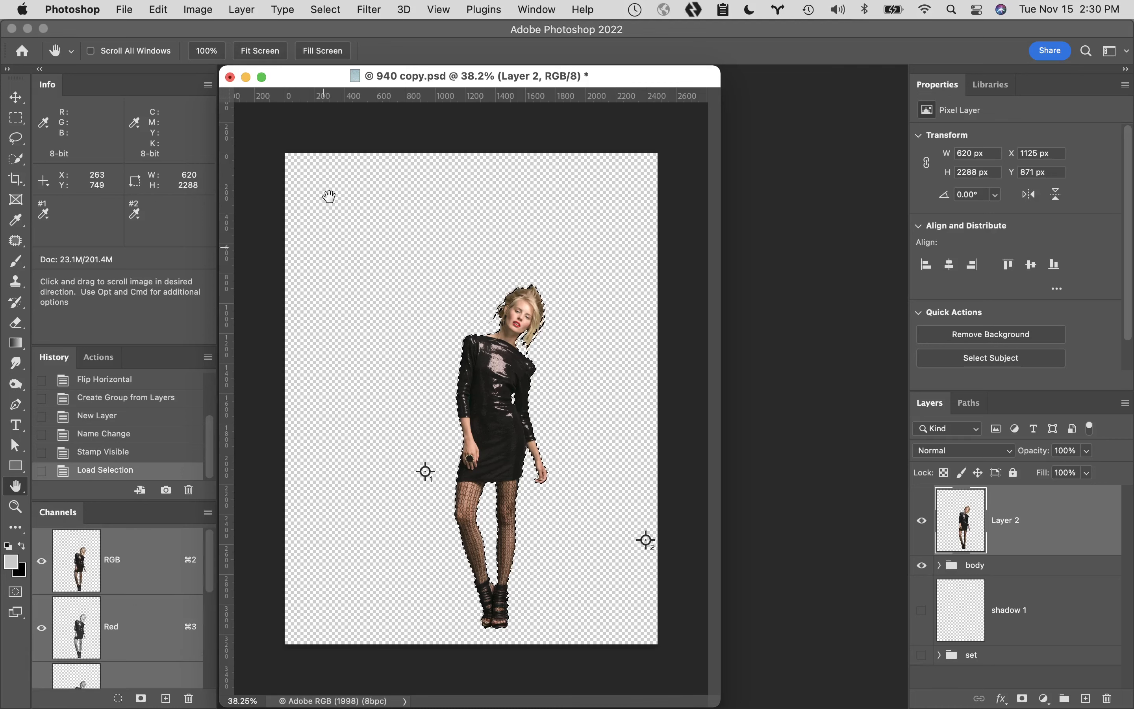
left_click(368, 8)
mouse_move(322, 8)
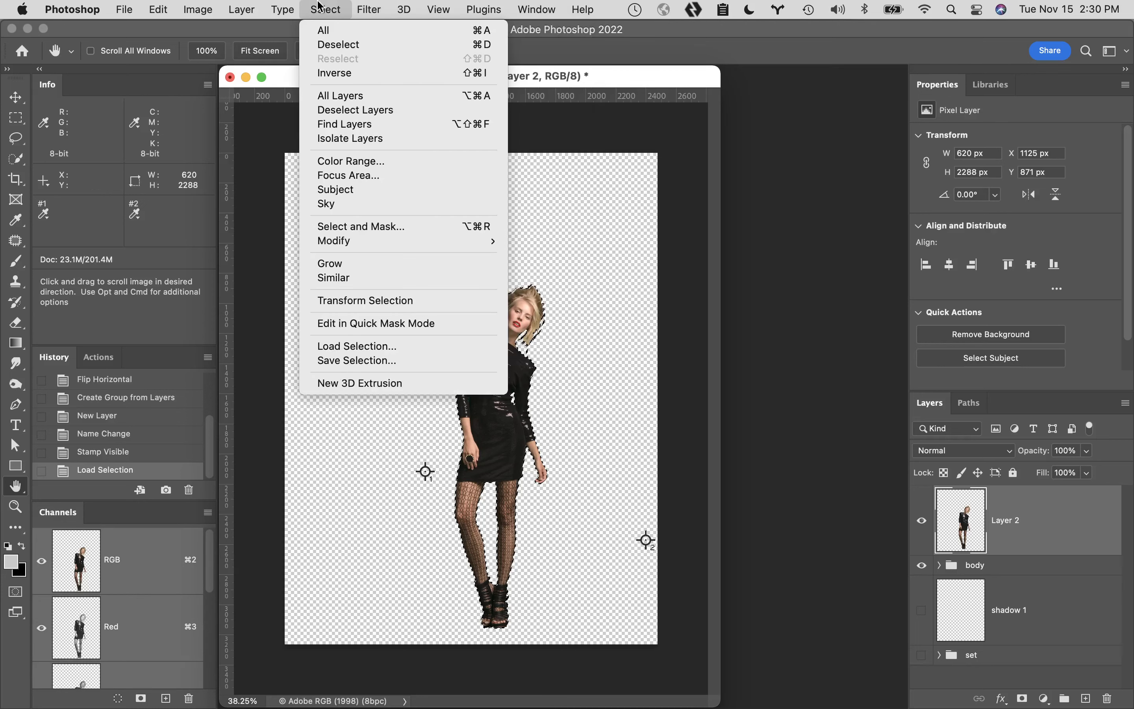
left_click(351, 361)
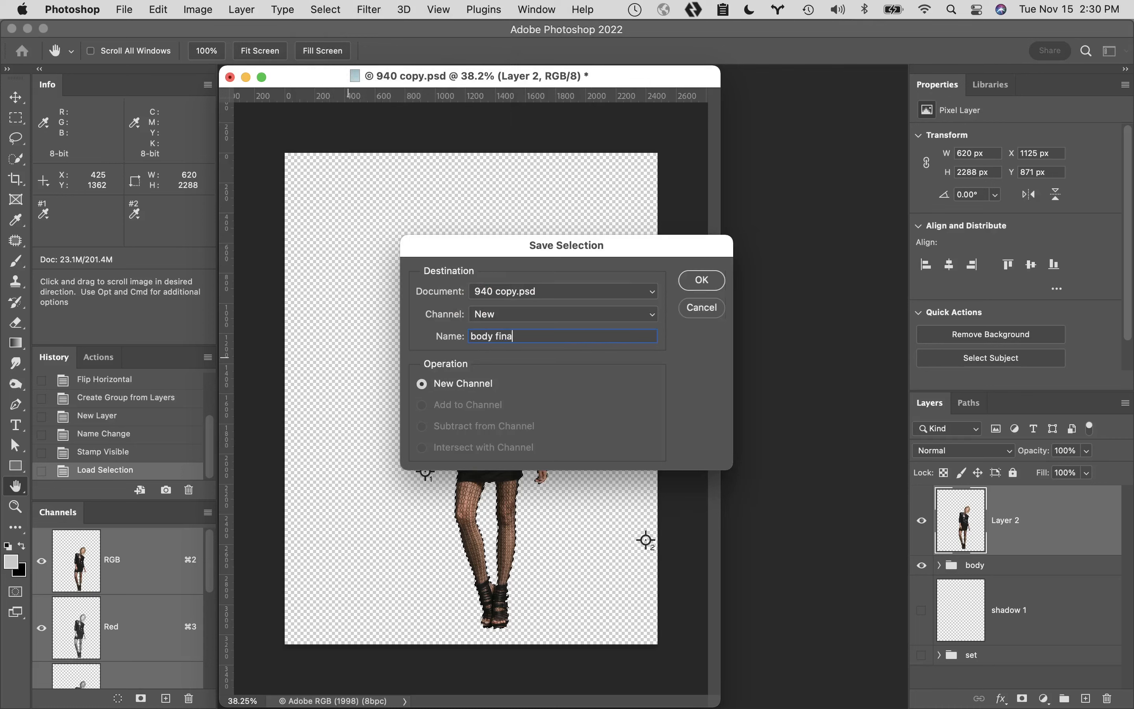
left_click(701, 280)
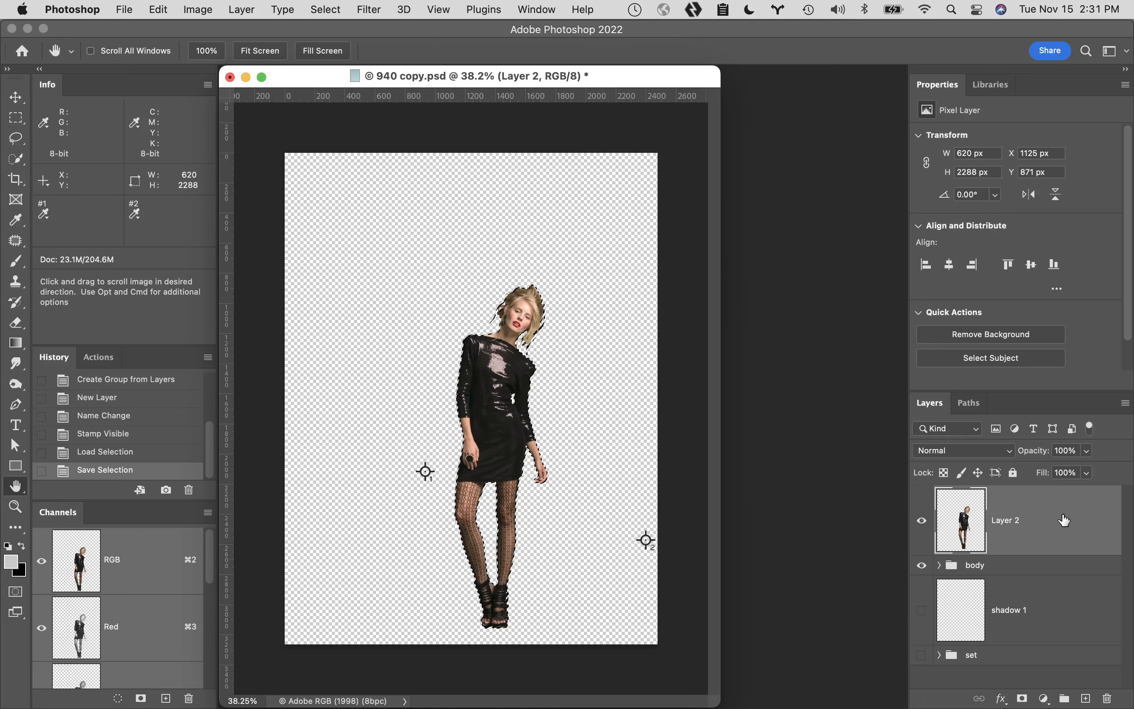
Delete the stamped layer and show the shadow 1 layer and set group again, with shadow 1 as the active layer.
left_click_drag(1064, 519, 1107, 698)
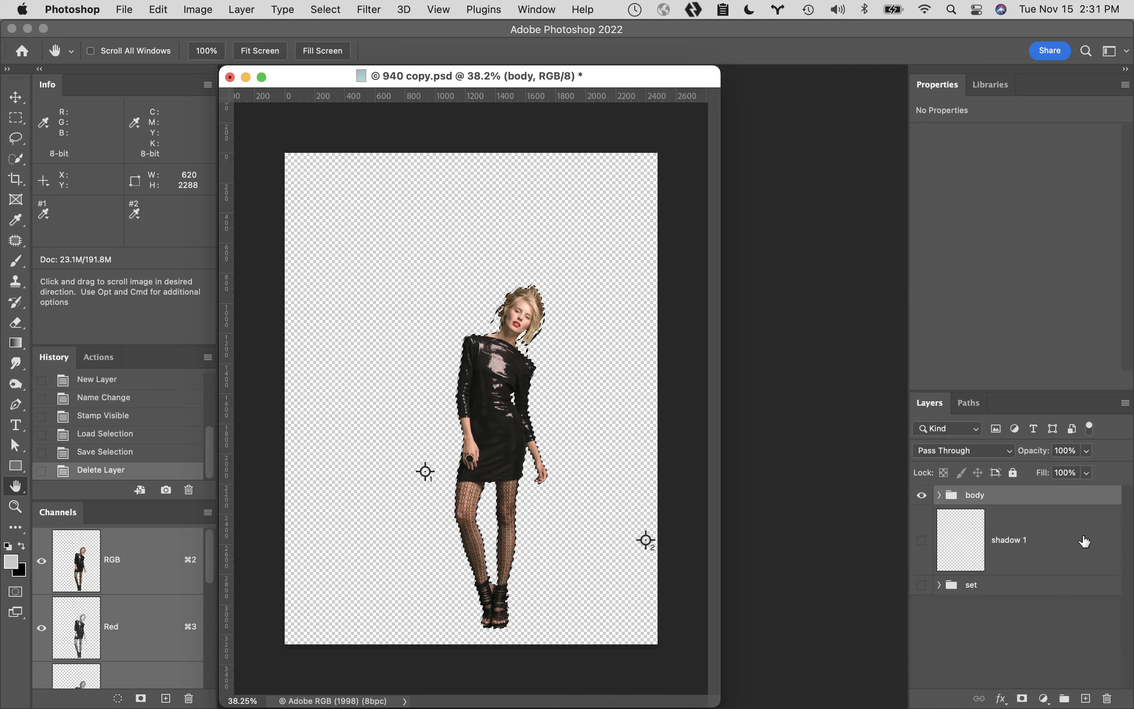
left_click(921, 541)
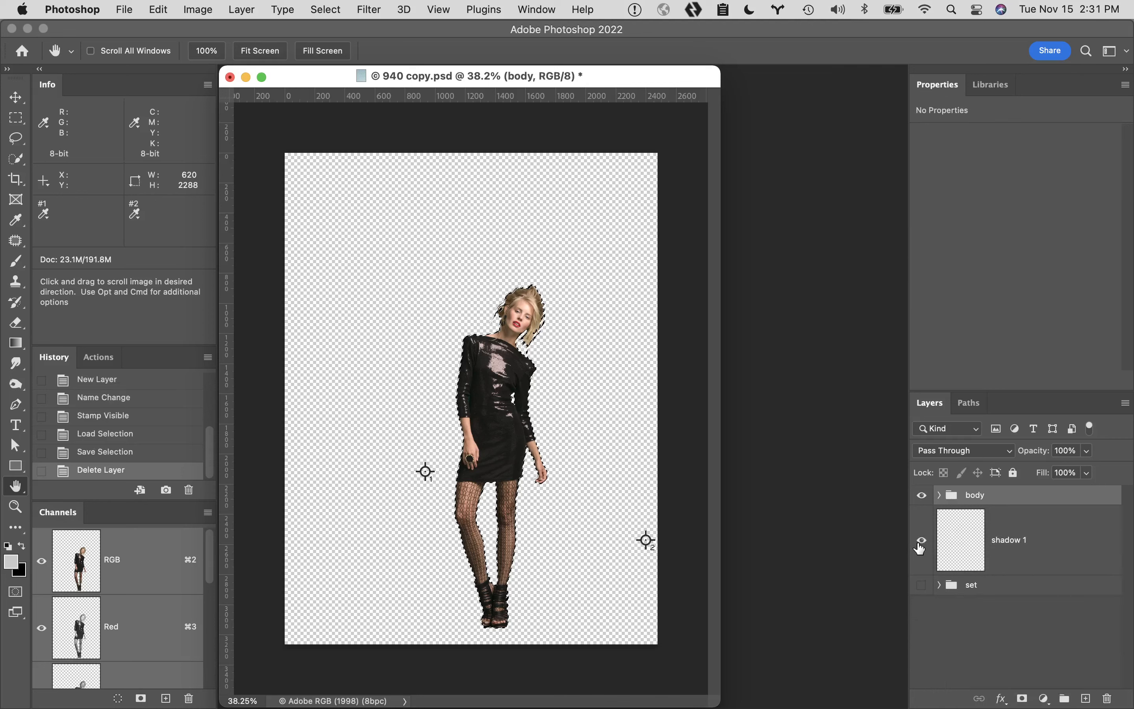
left_click(1058, 544)
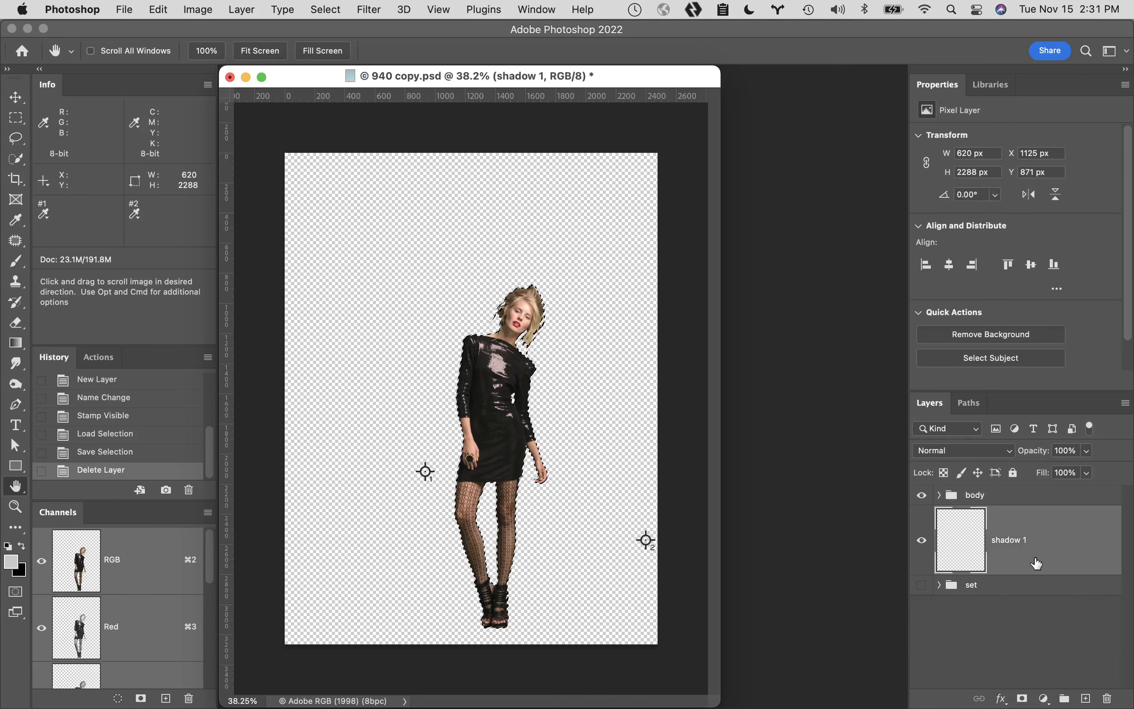
left_click(922, 586)
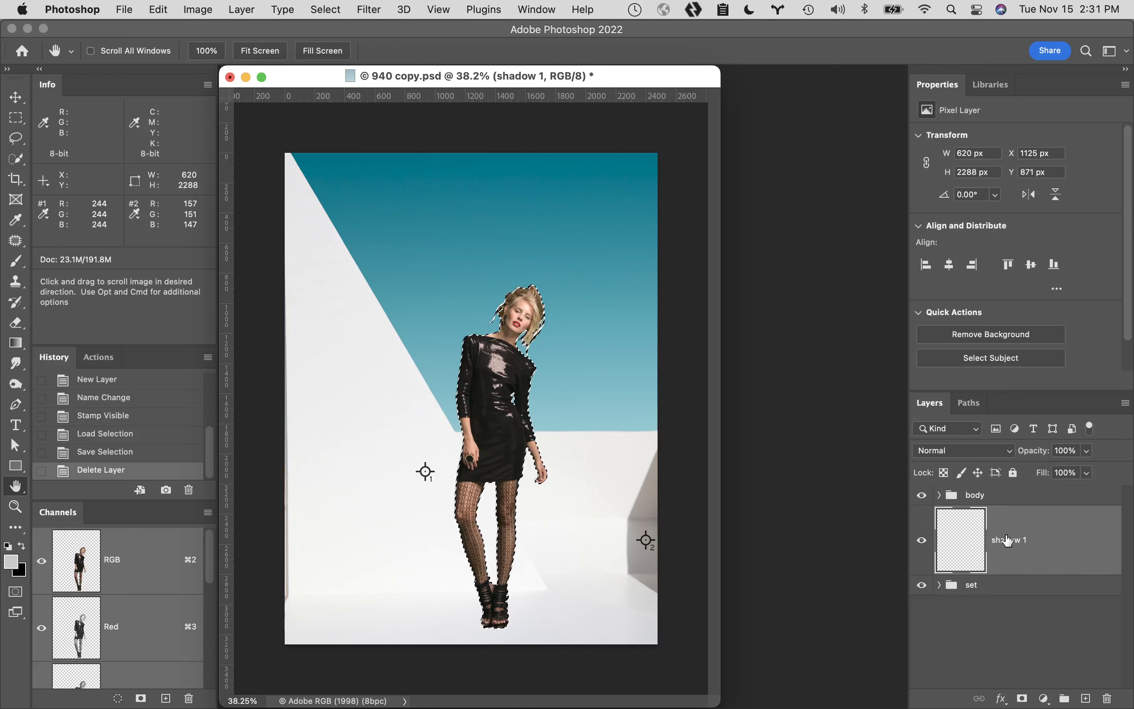
Fill the model-shaped selection with black on the shadow 1 layer, then hide the body group and deselect.
key("d")
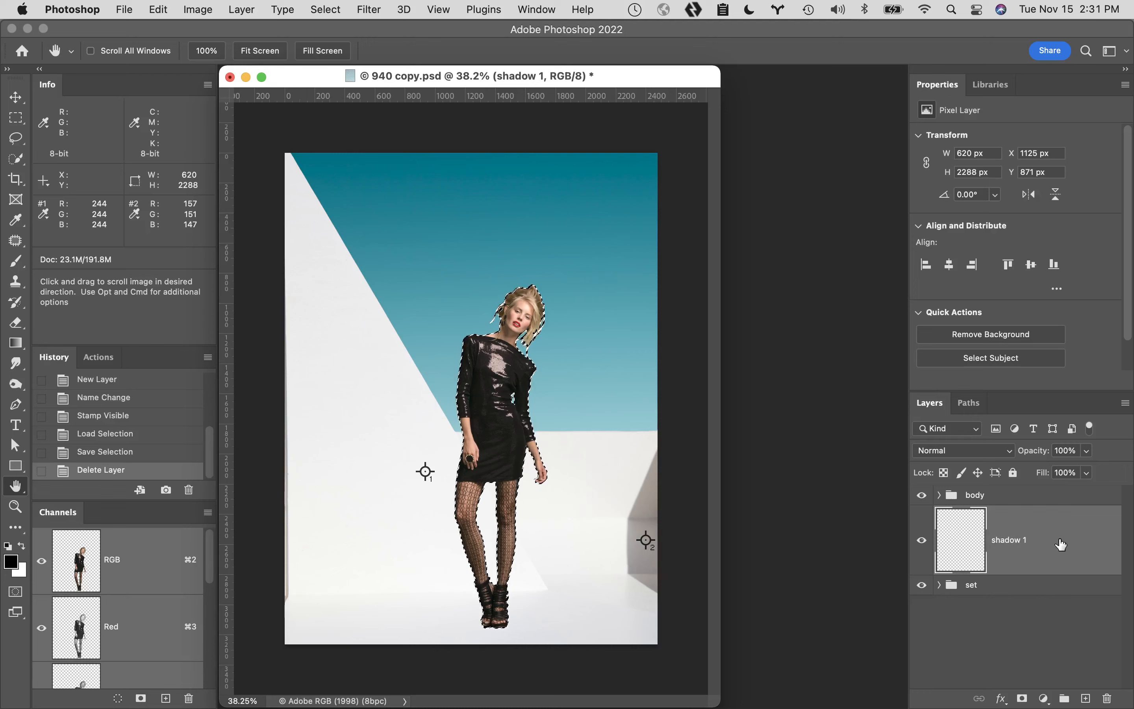
key("alt+BackSpace")
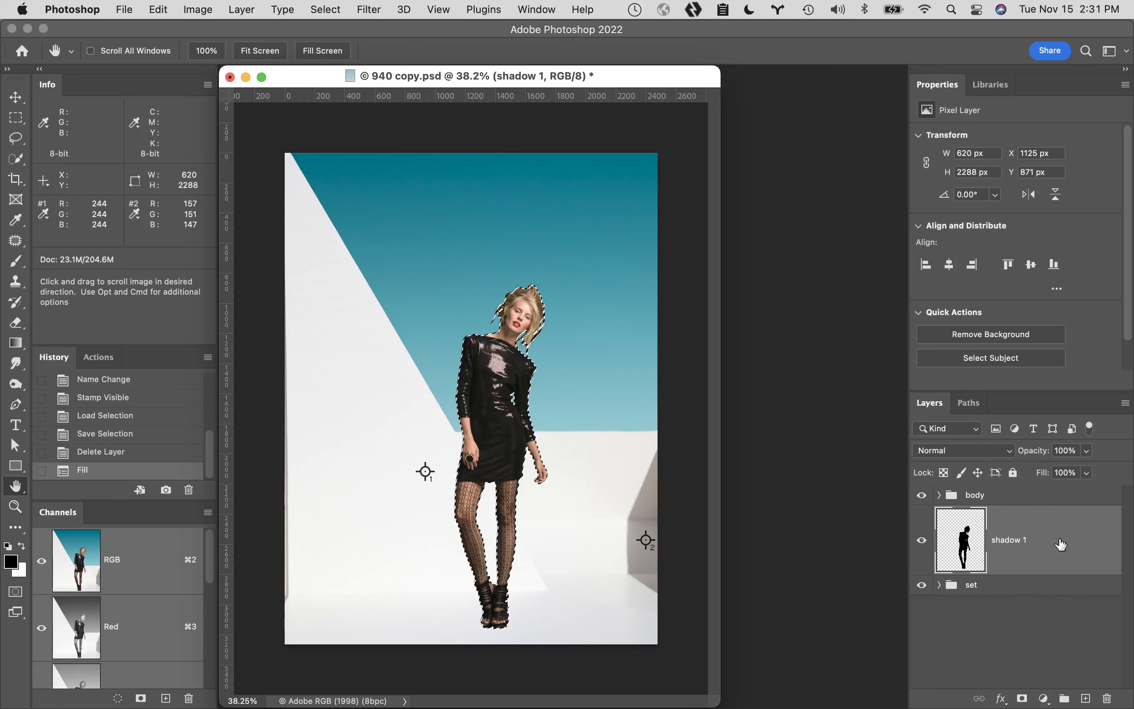
left_click(922, 495)
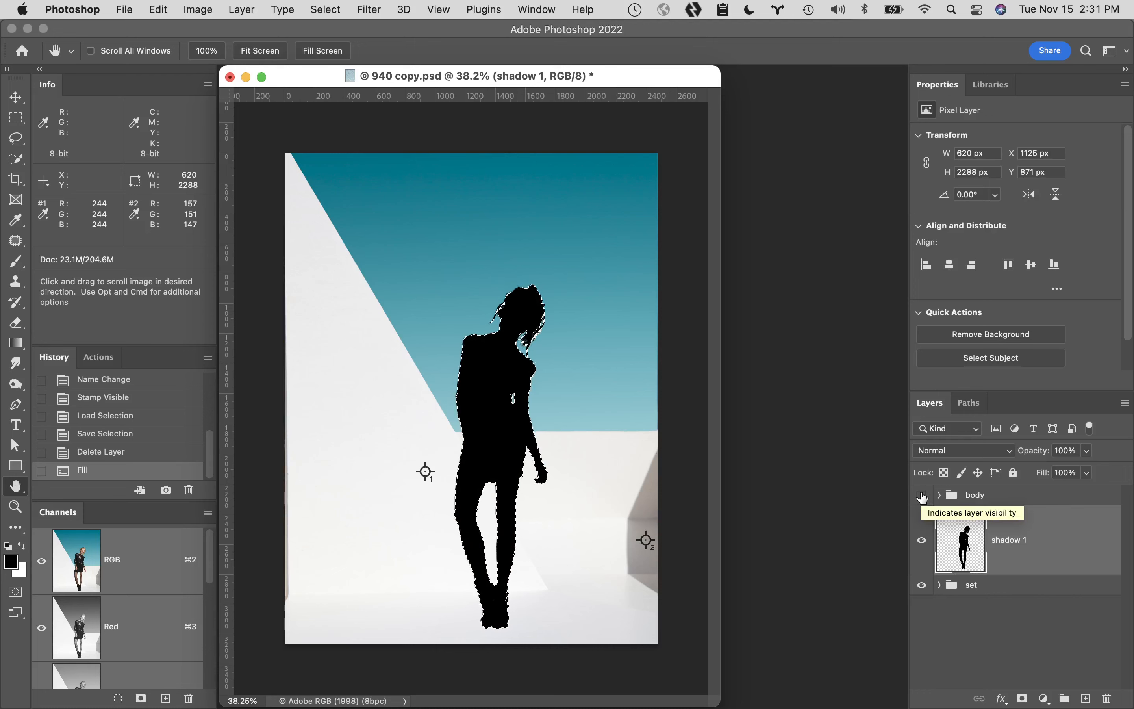
key("super+d")
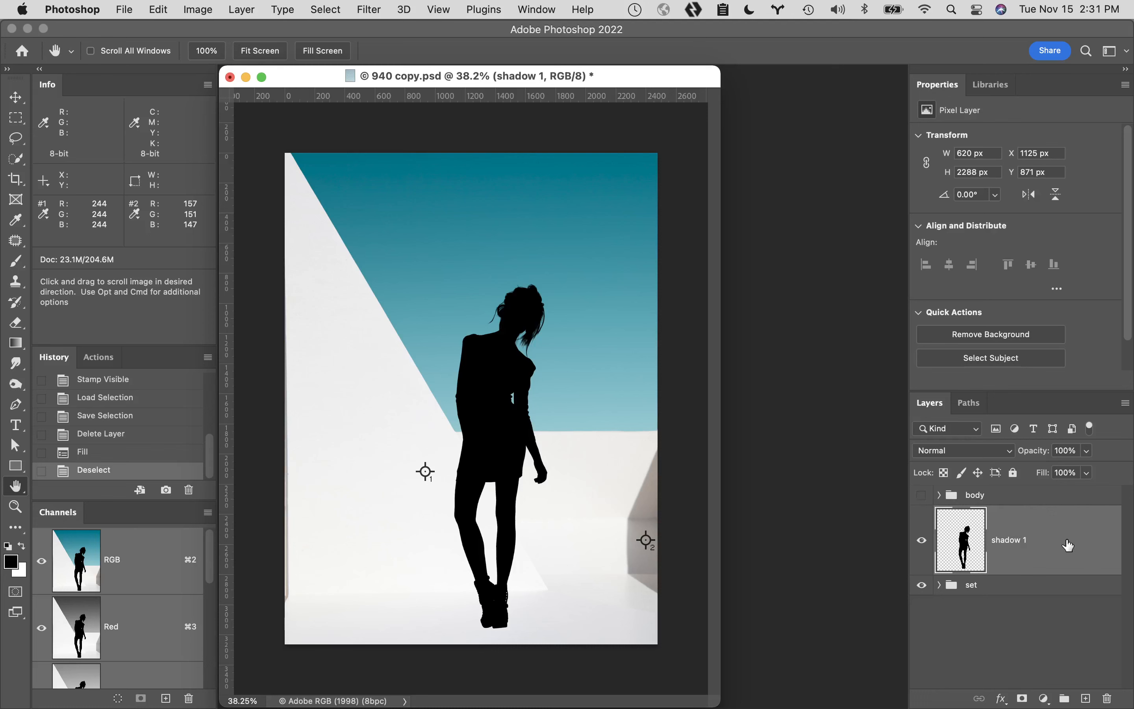
Duplicate the shadow 1 layer as "shadow 2" and show the body group again.
key("super+j")
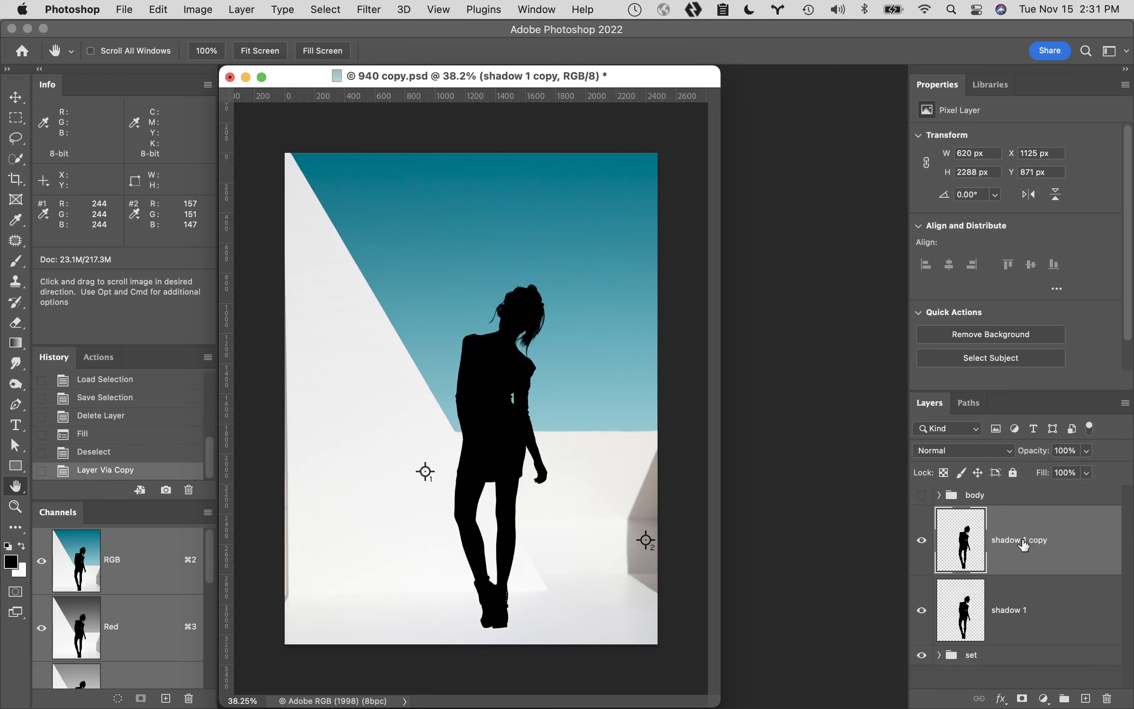
double_click(1024, 544)
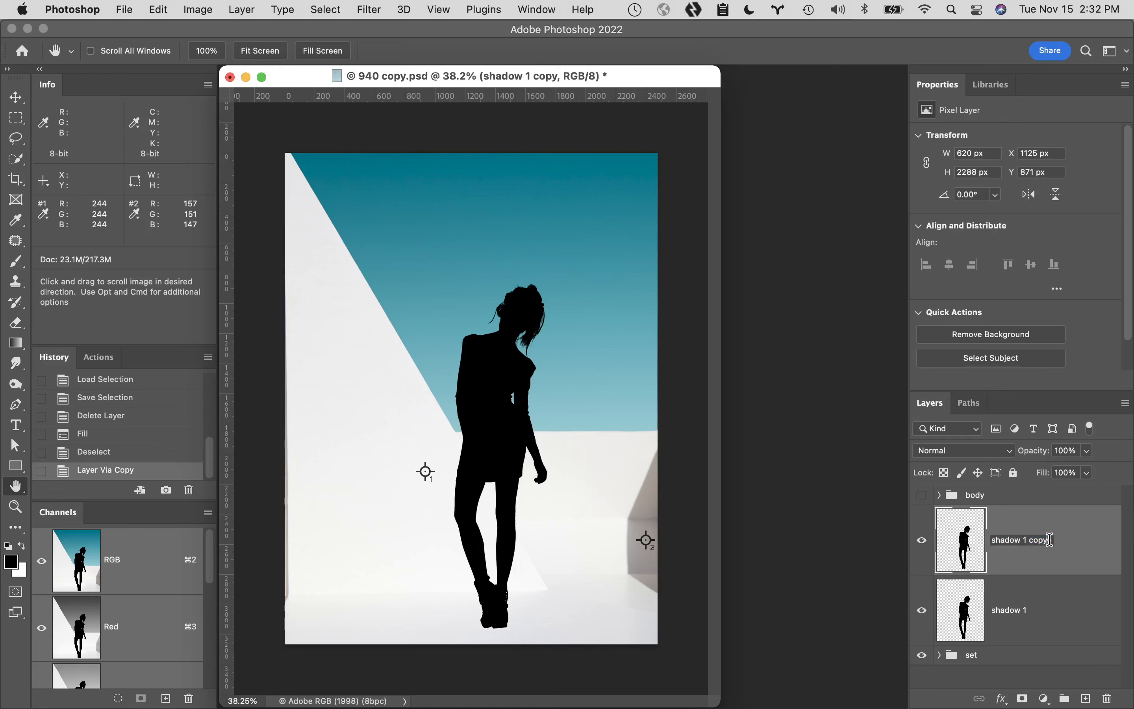
key("BackSpace")
key("BackSpace")
key("BackSpace")
key("BackSpace")
key("BackSpace")
key("BackSpace")
key("BackSpace")
type("2")
key("Return")
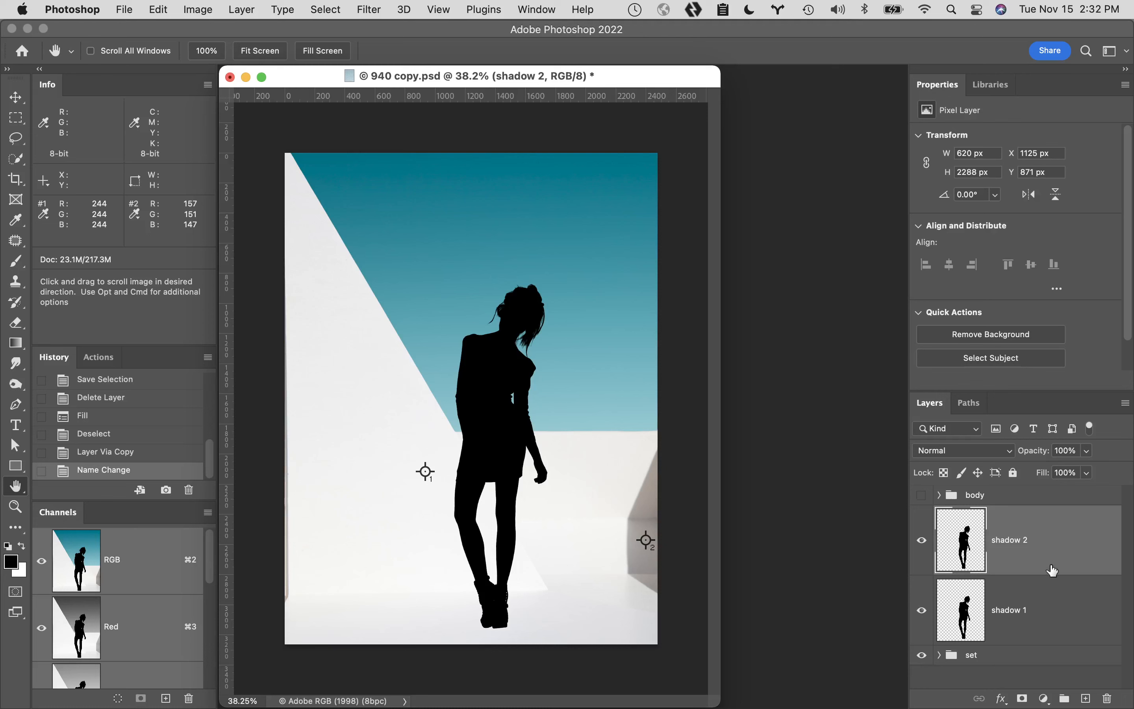
left_click(922, 496)
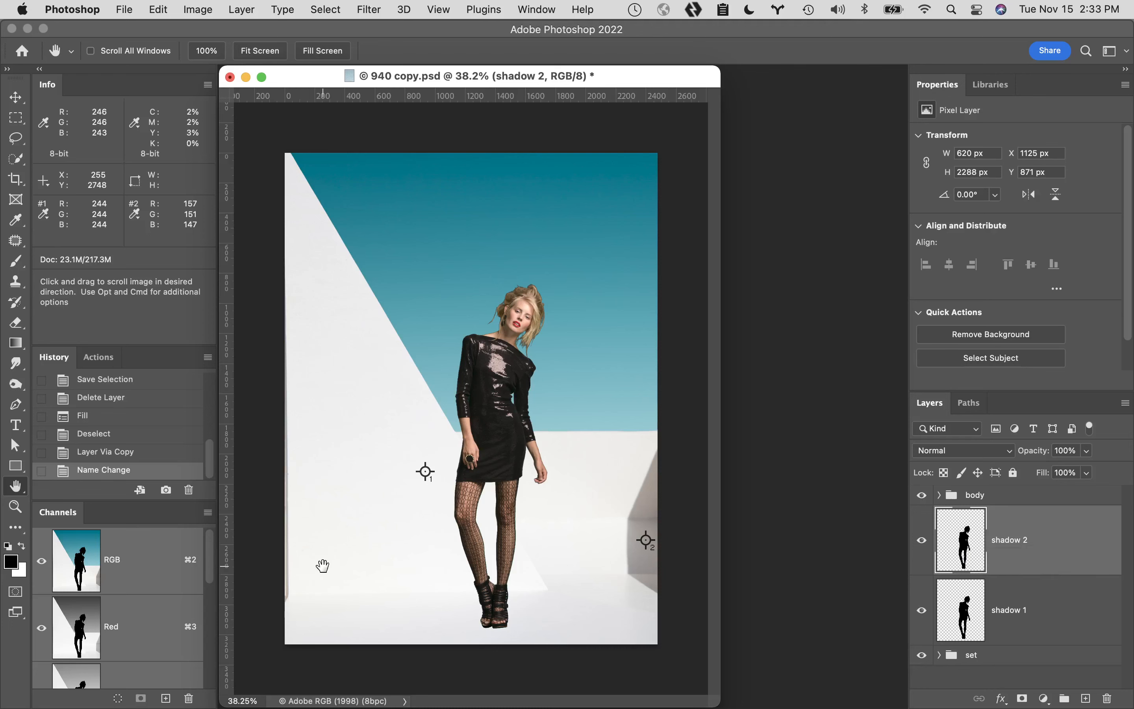
Try masking the shadow 2 layer with the back wall channel's selection, and delete that mask without applying it.
scroll(153, 628, "down", 5)
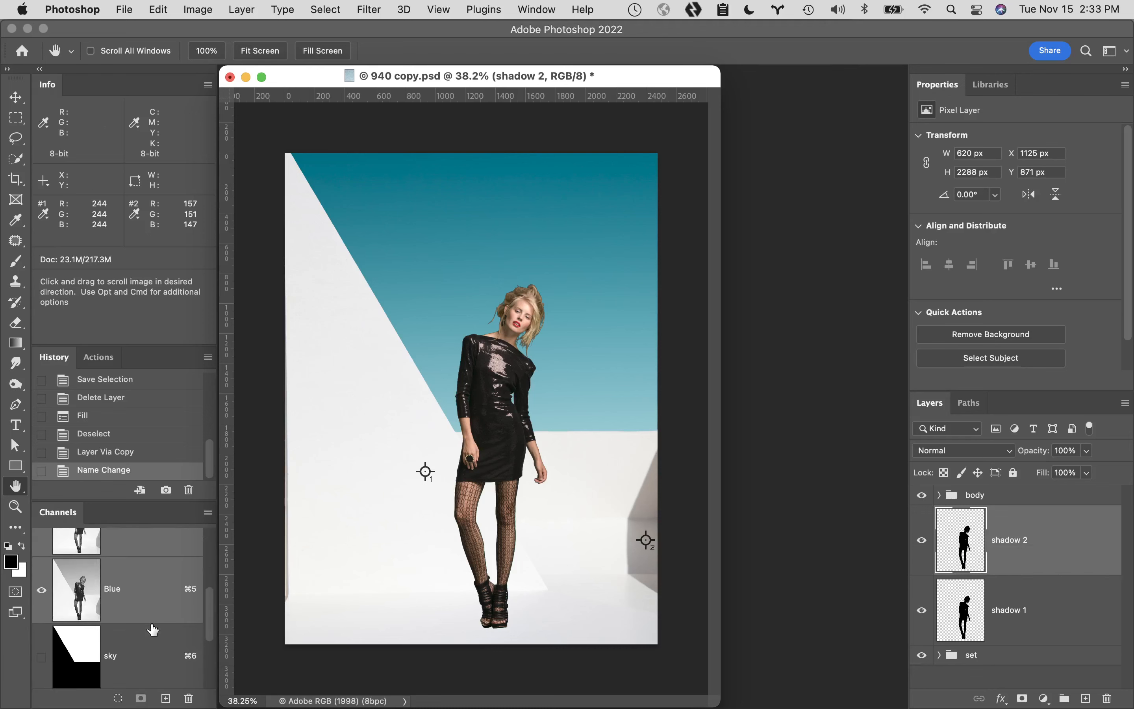
scroll(153, 628, "down", 3)
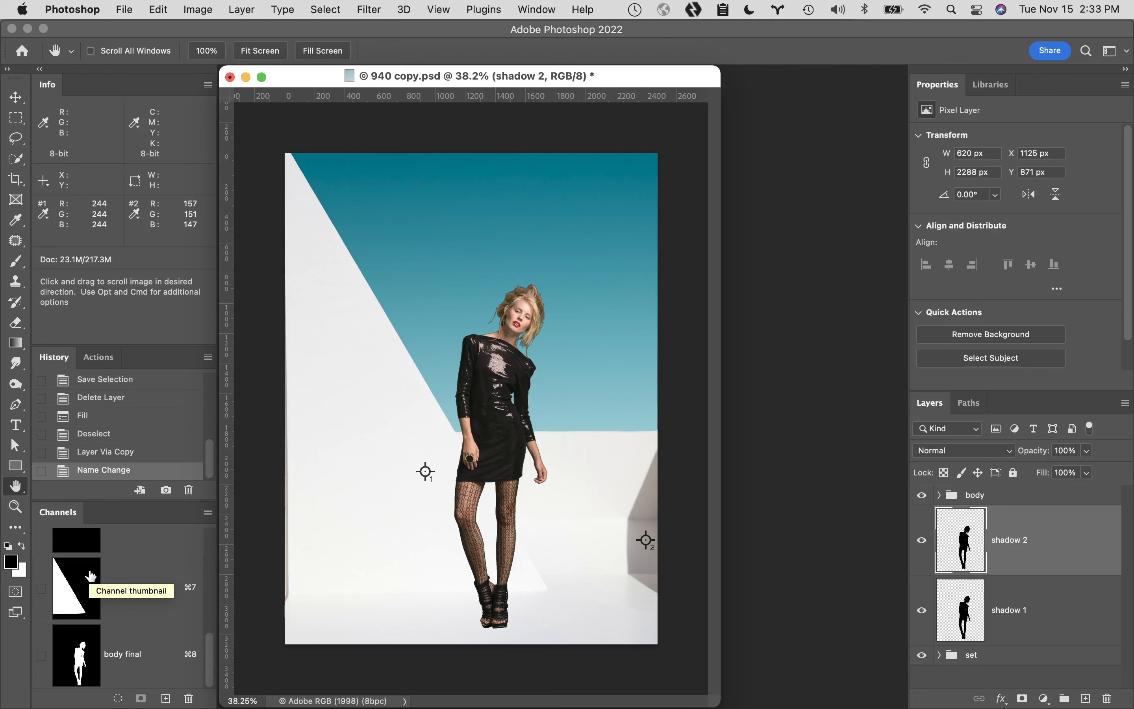
left_click(65, 592, "super")
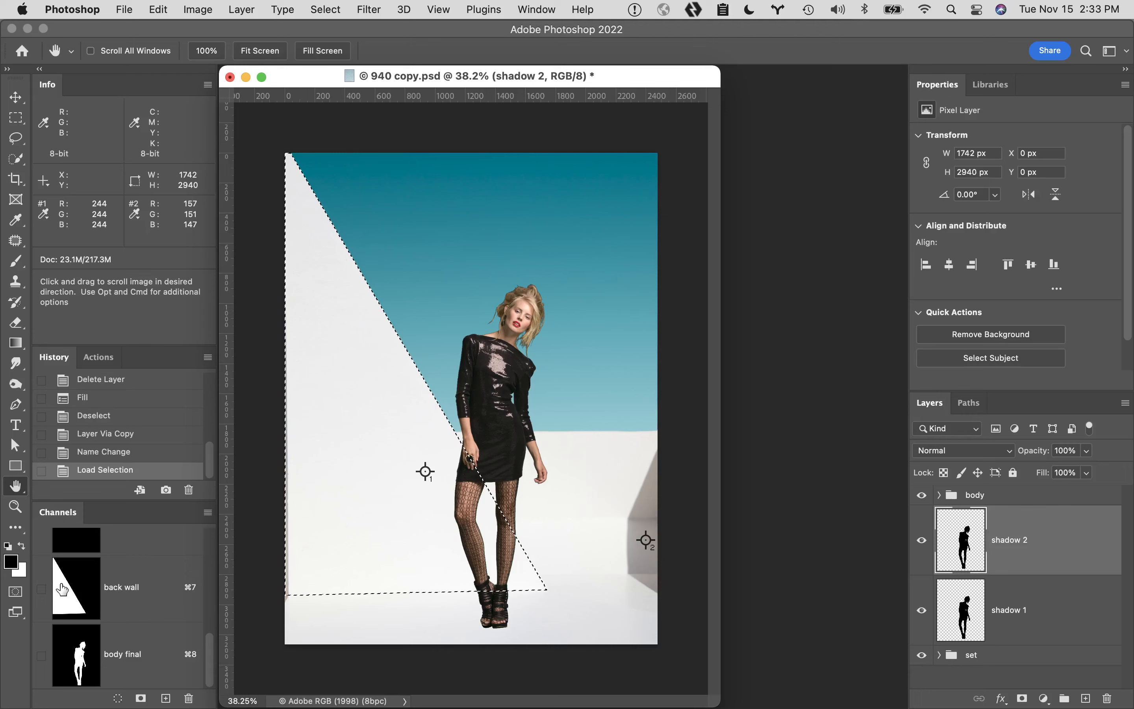
left_click(1022, 699)
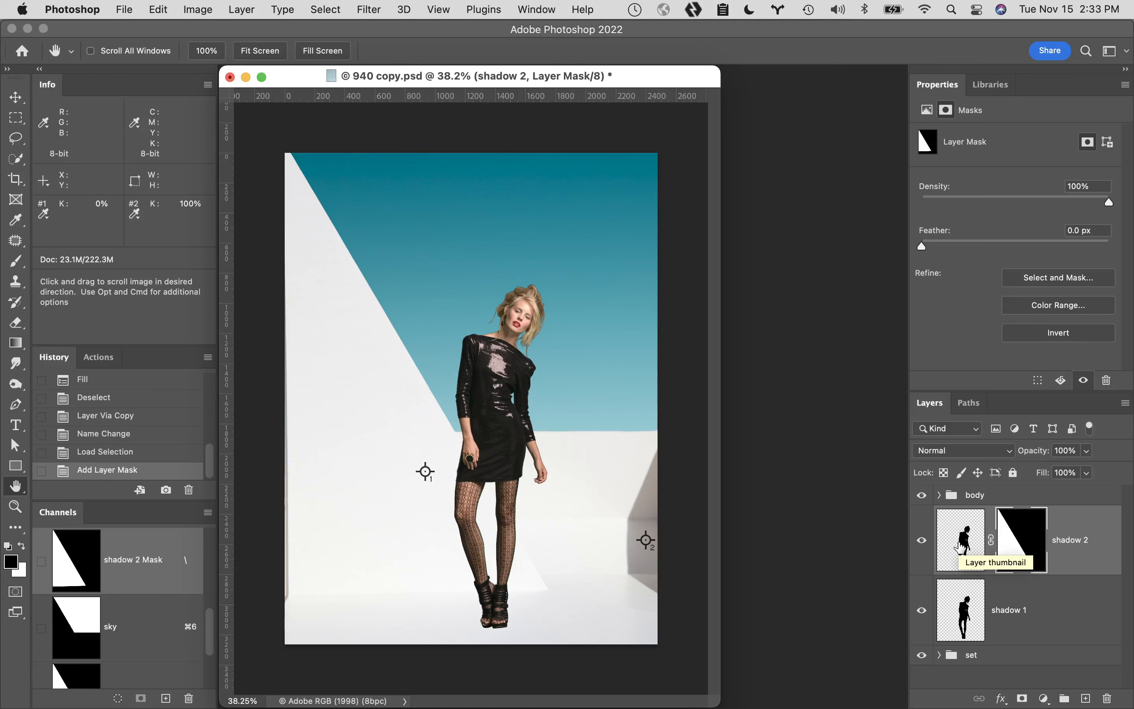
left_click_drag(1036, 534, 1108, 697)
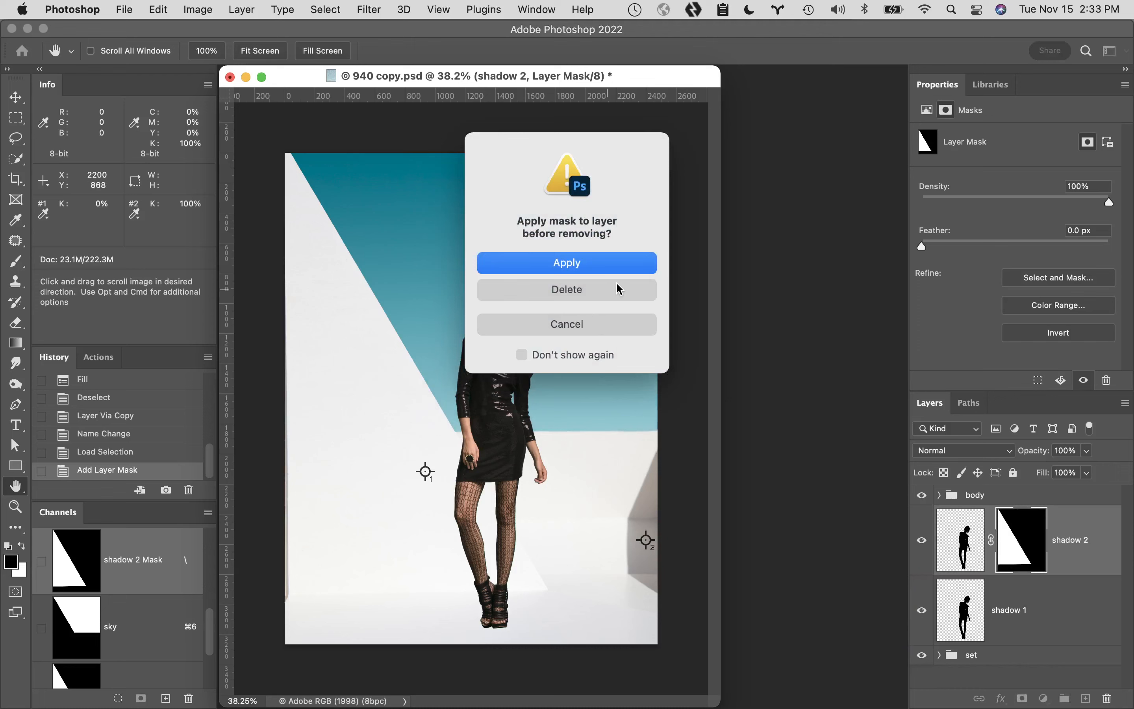
left_click(618, 288)
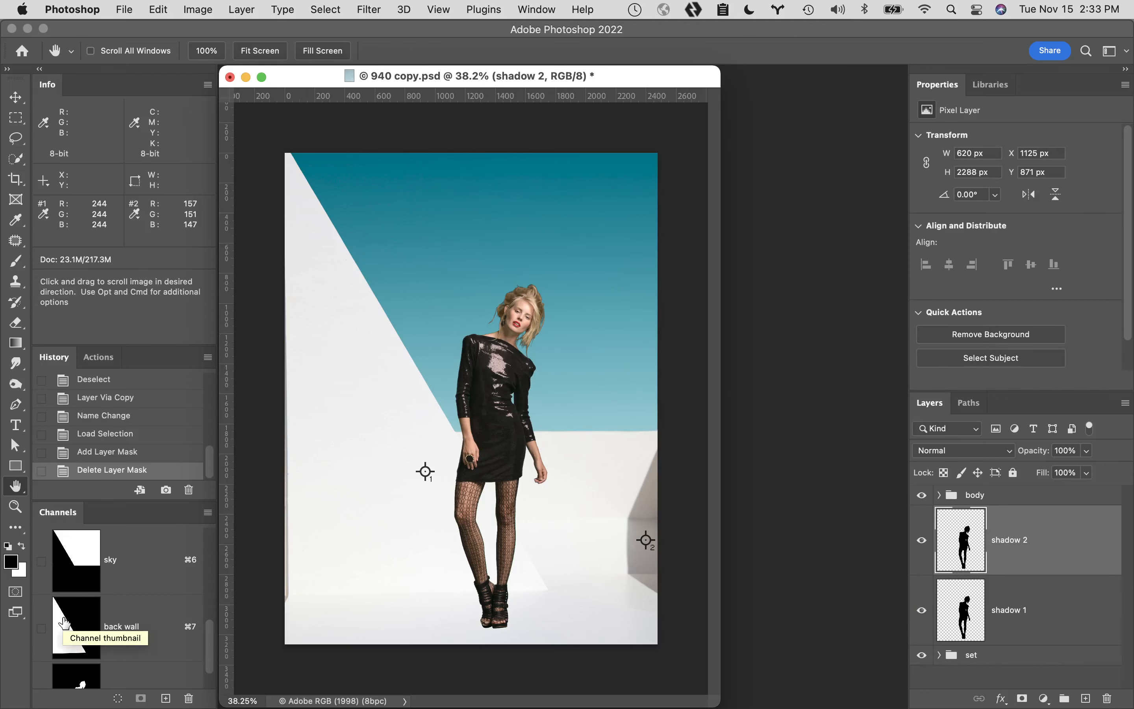
Load the back wall channel as a selection and add it as a layer mask on the shadow 2 layer.
left_click(65, 622, "super")
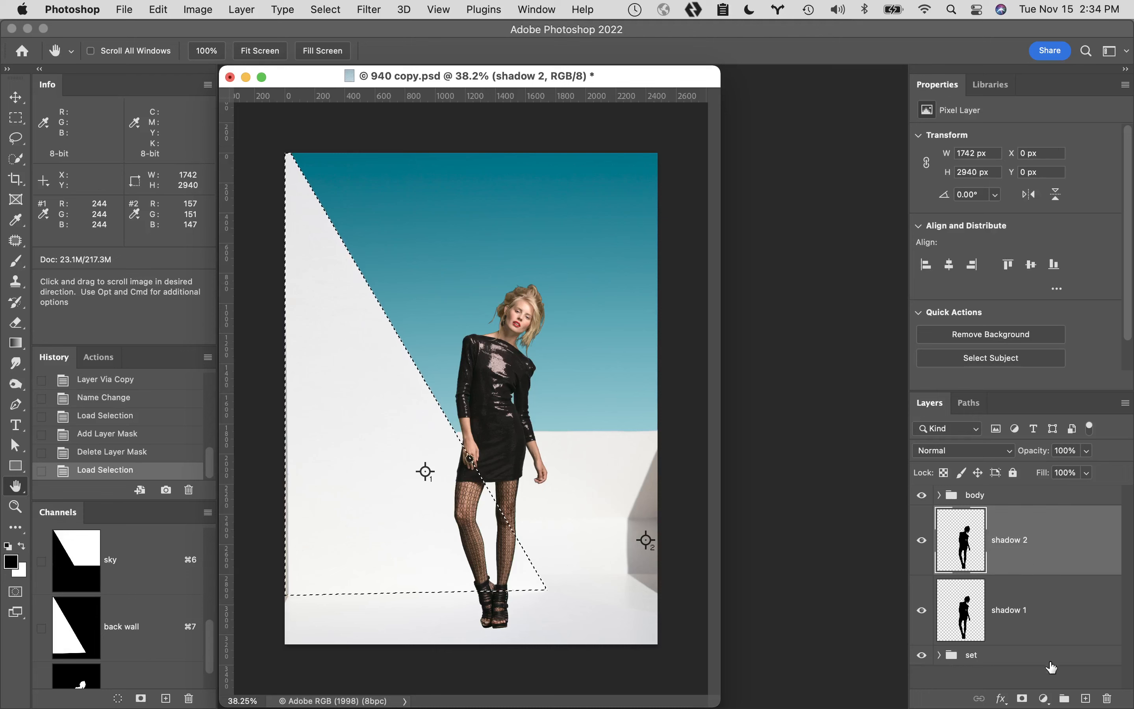
left_click(1023, 699)
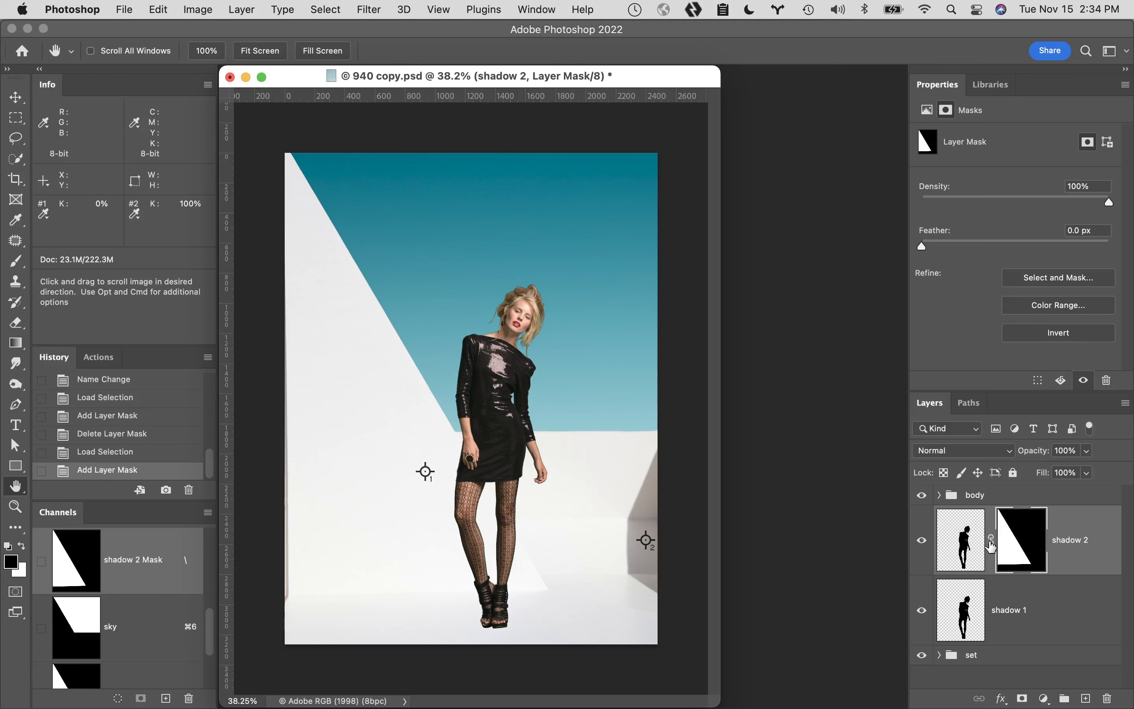
Unlink the mask on the shadow 2 layer and move only its silhouette onto the back wall, at about X 93 px, Y 1346 px.
left_click(989, 543)
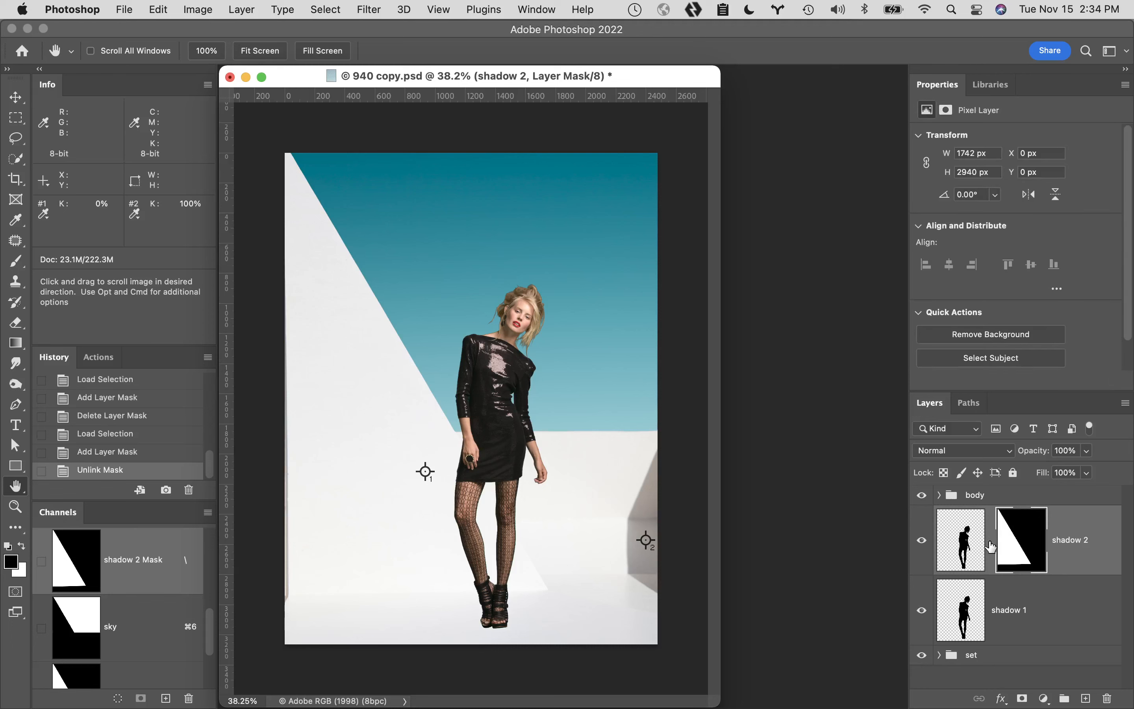
left_click(953, 529)
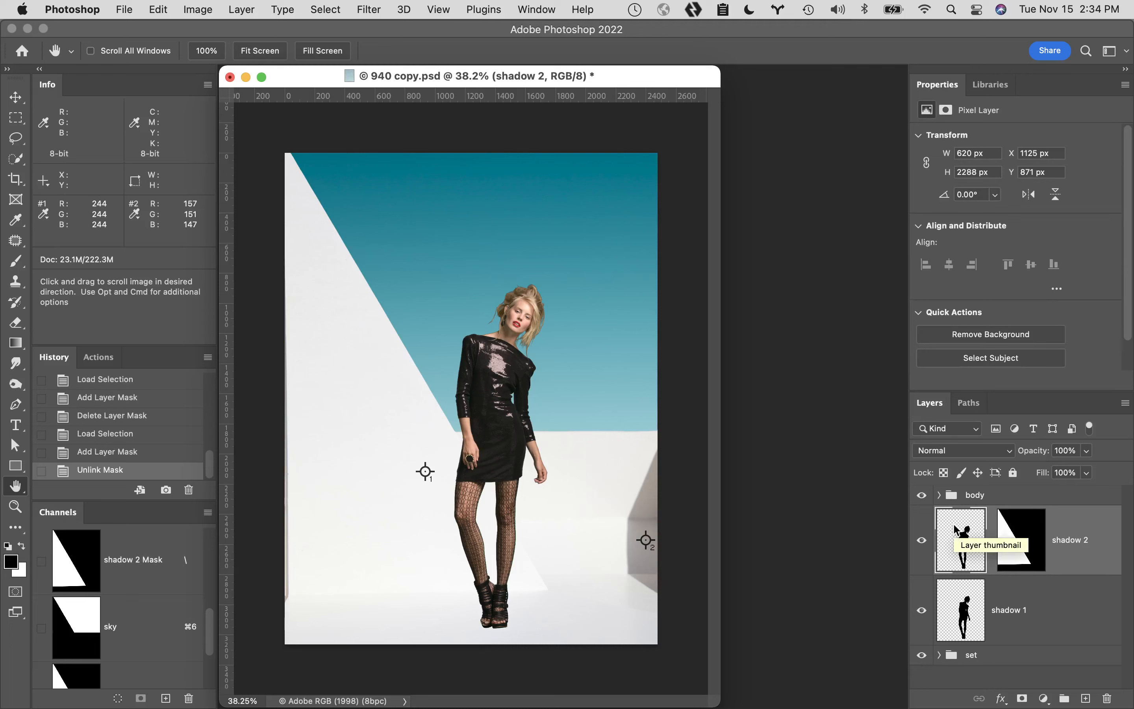
key("v")
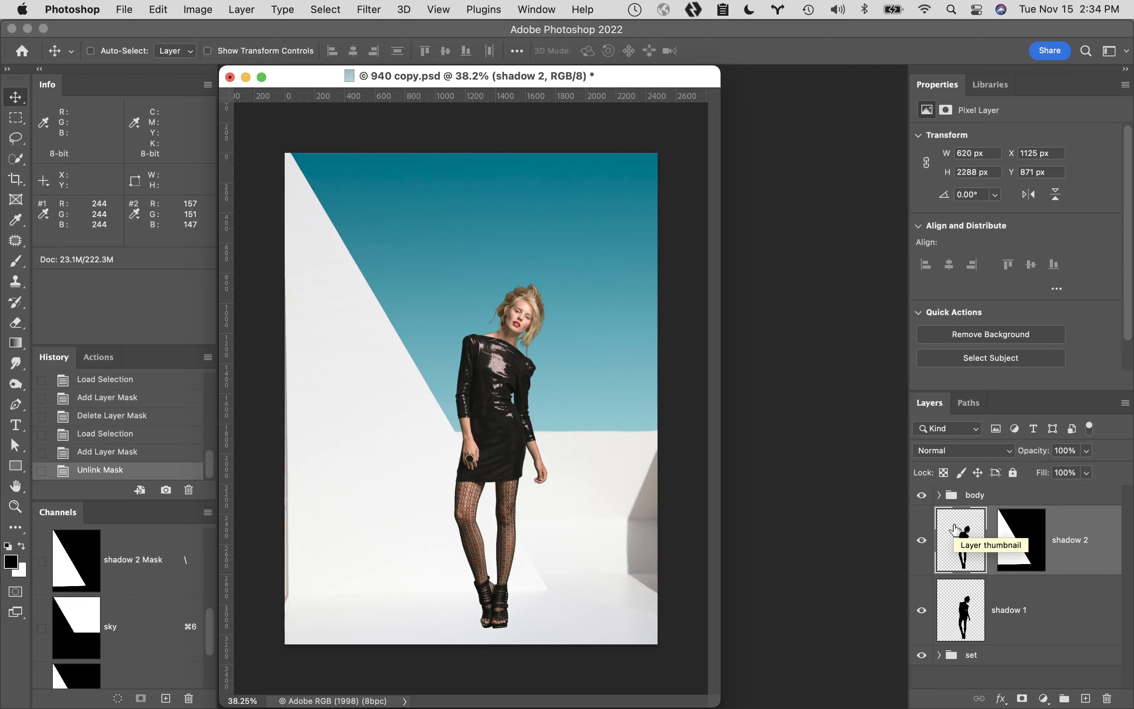
left_click_drag(507, 497, 397, 590)
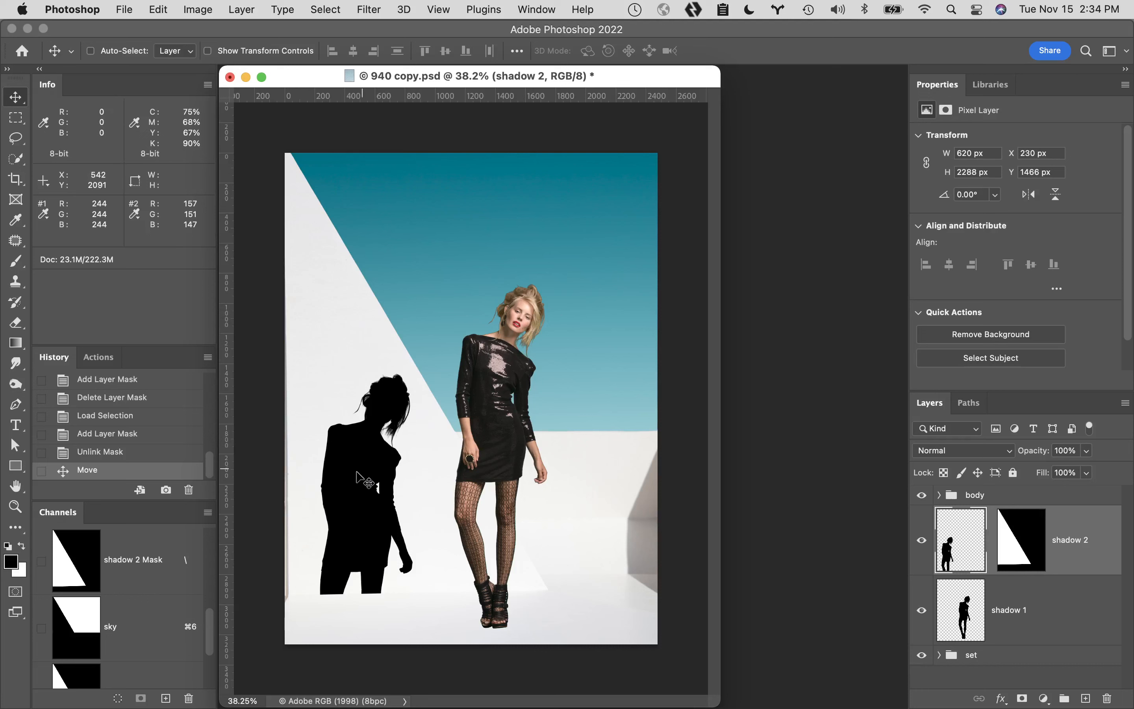
left_click_drag(352, 473, 335, 446)
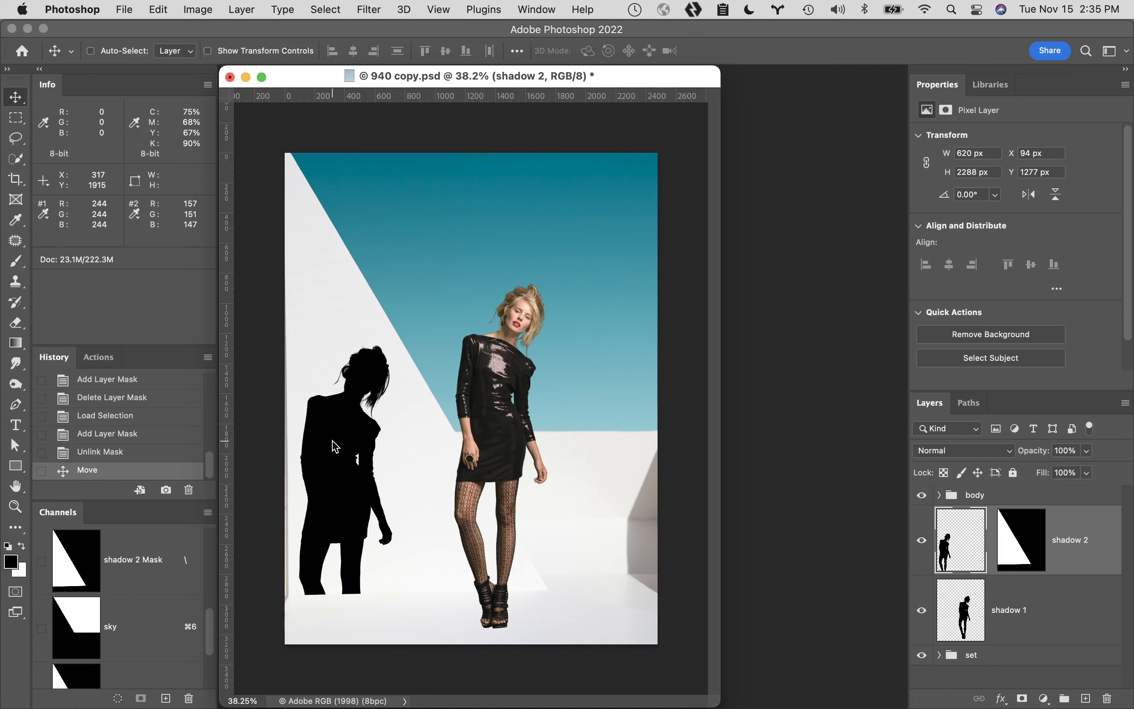
left_click_drag(333, 445, 338, 452)
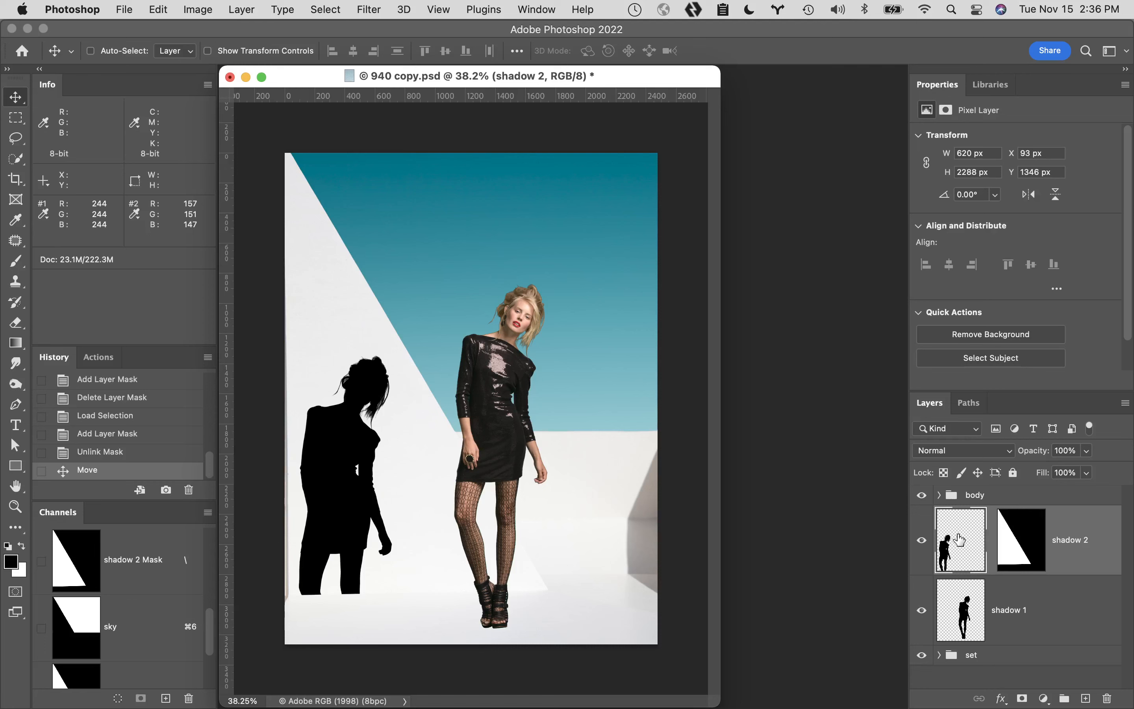
left_click(1044, 612)
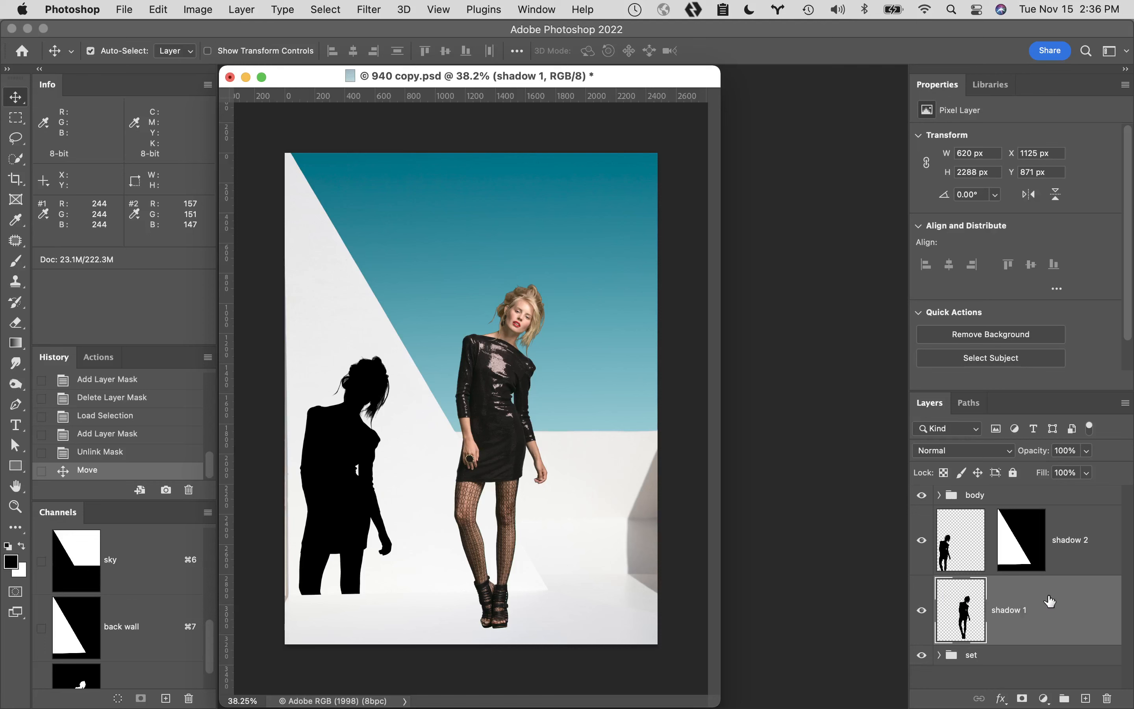
key("super+t")
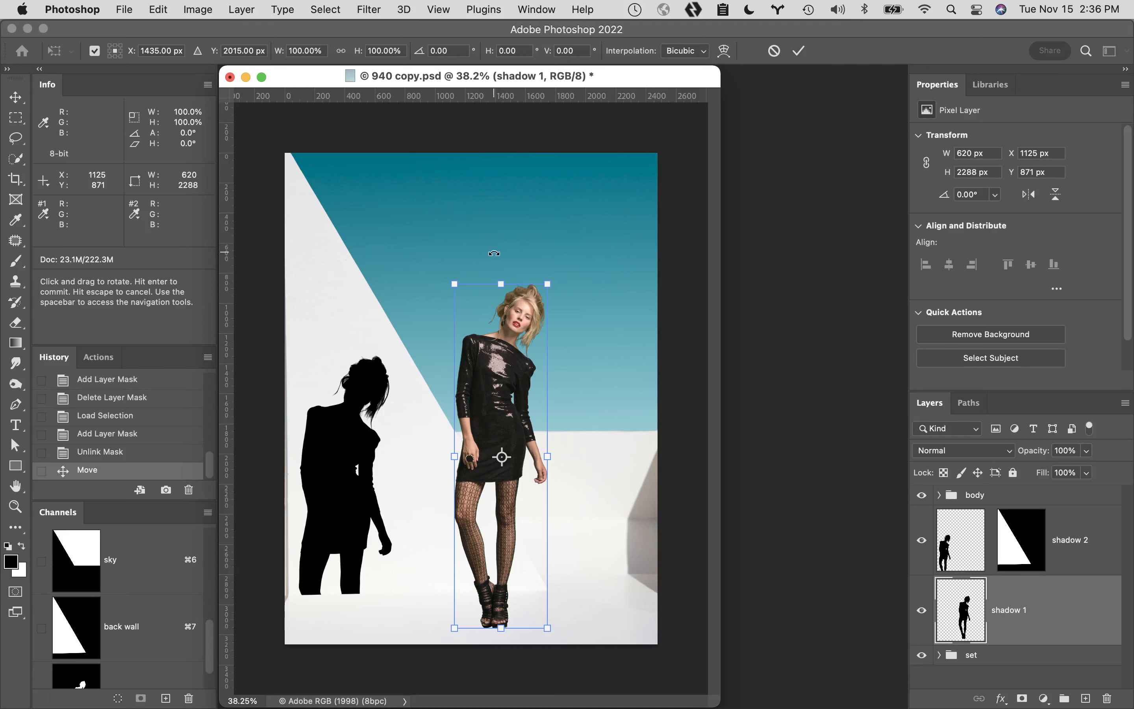
mouse_move(494, 253)
left_mouse_down()
mouse_move(525, 244)
mouse_move(488, 256)
left_mouse_up()
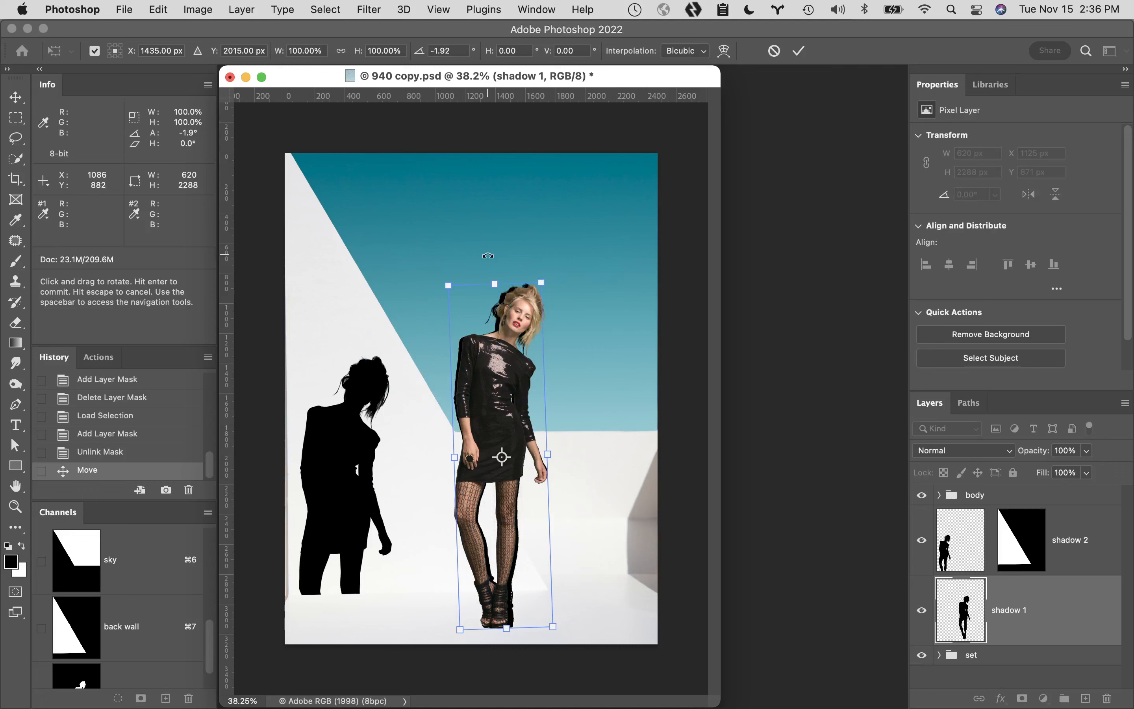
key("super+z")
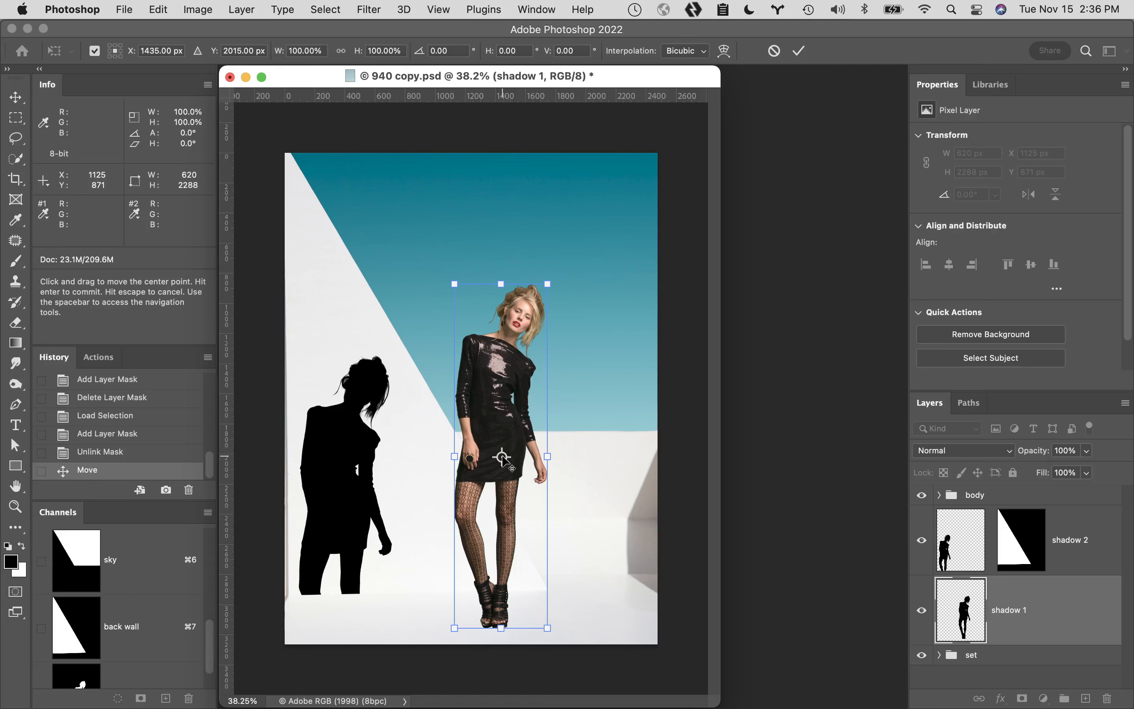
left_click_drag(502, 456, 492, 622)
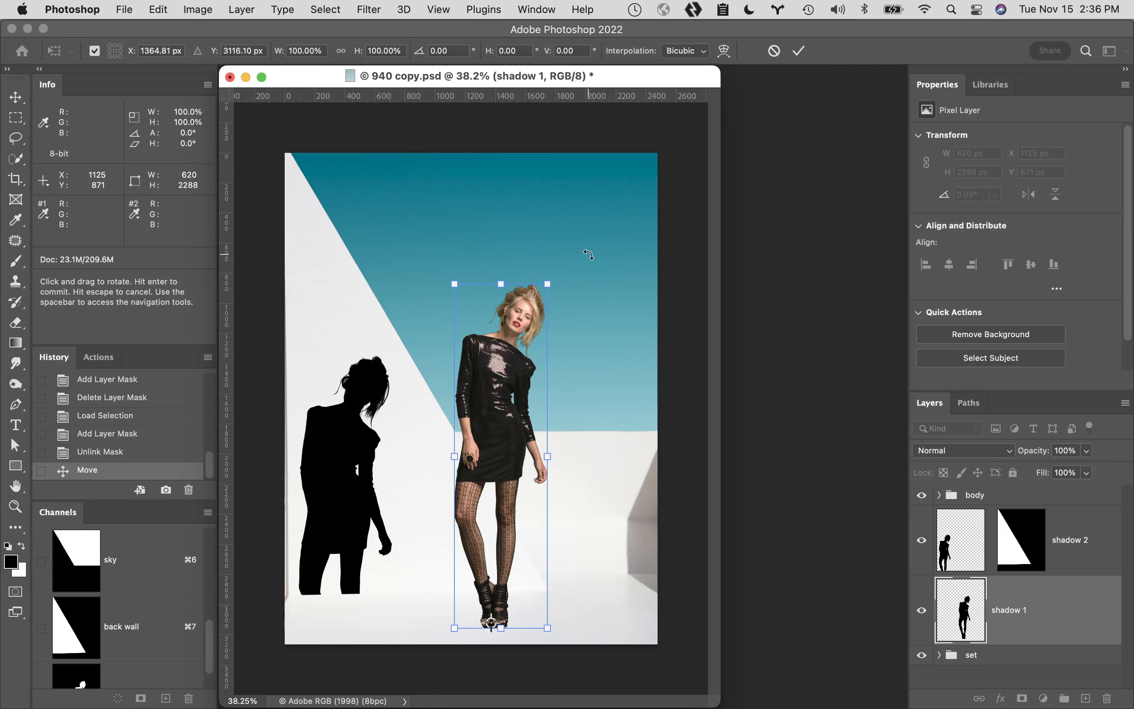
left_click_drag(586, 254, 248, 505)
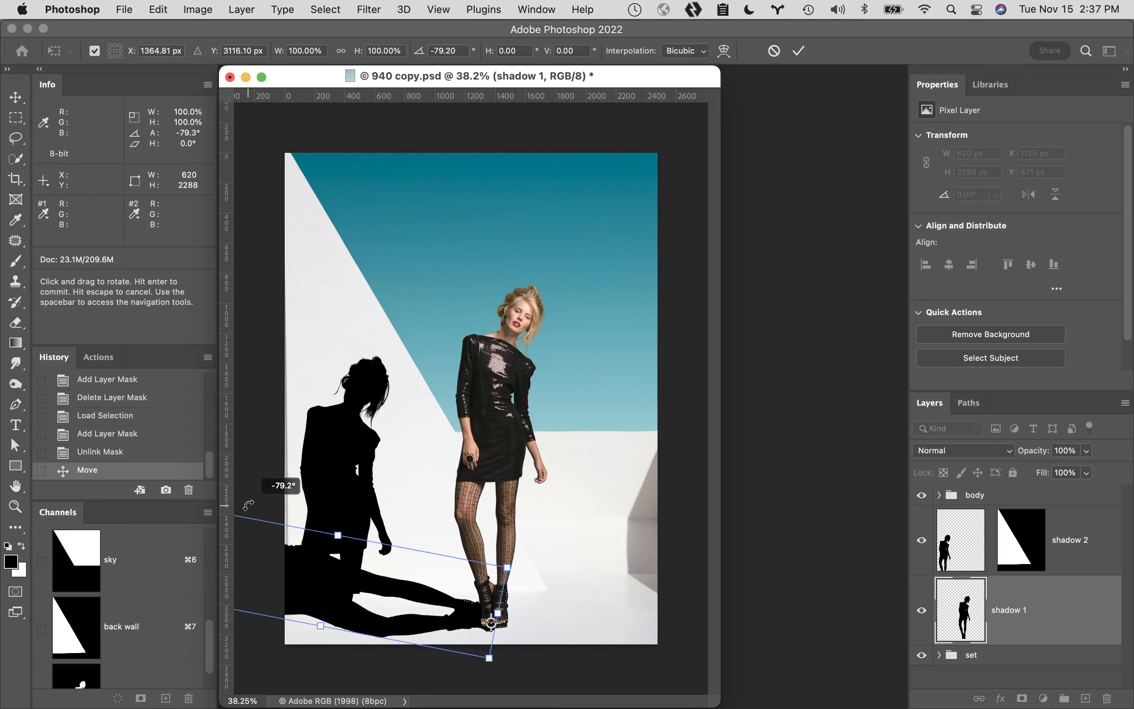
left_click_drag(248, 505, 377, 346)
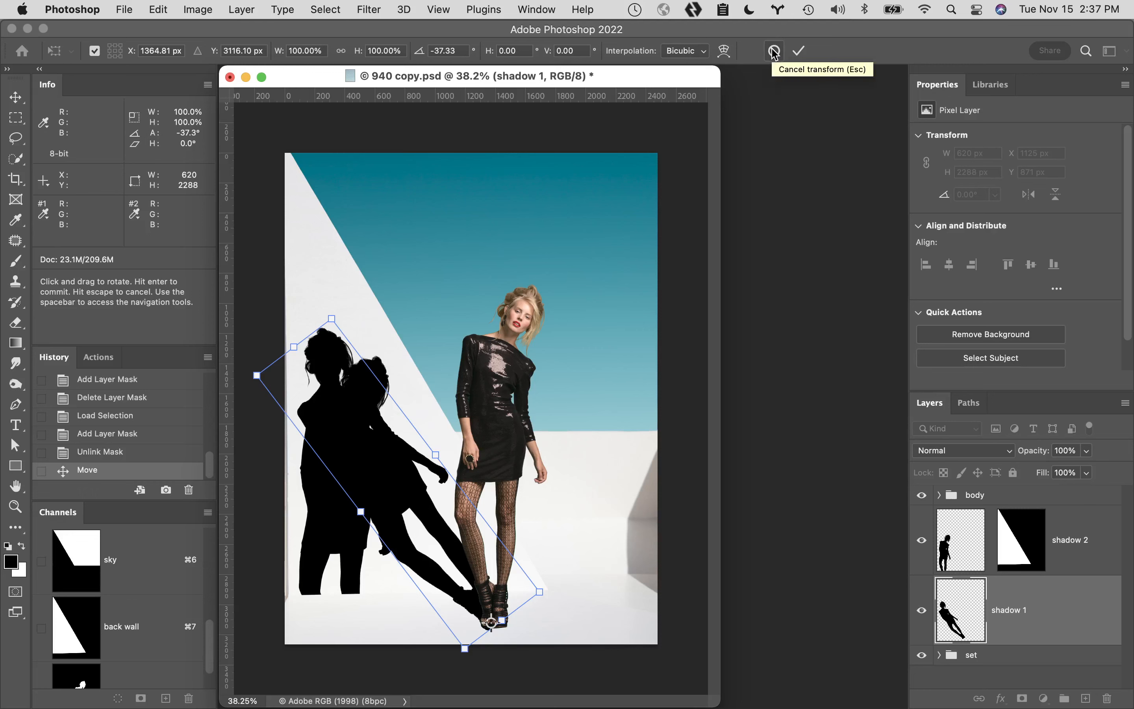
left_click(774, 52)
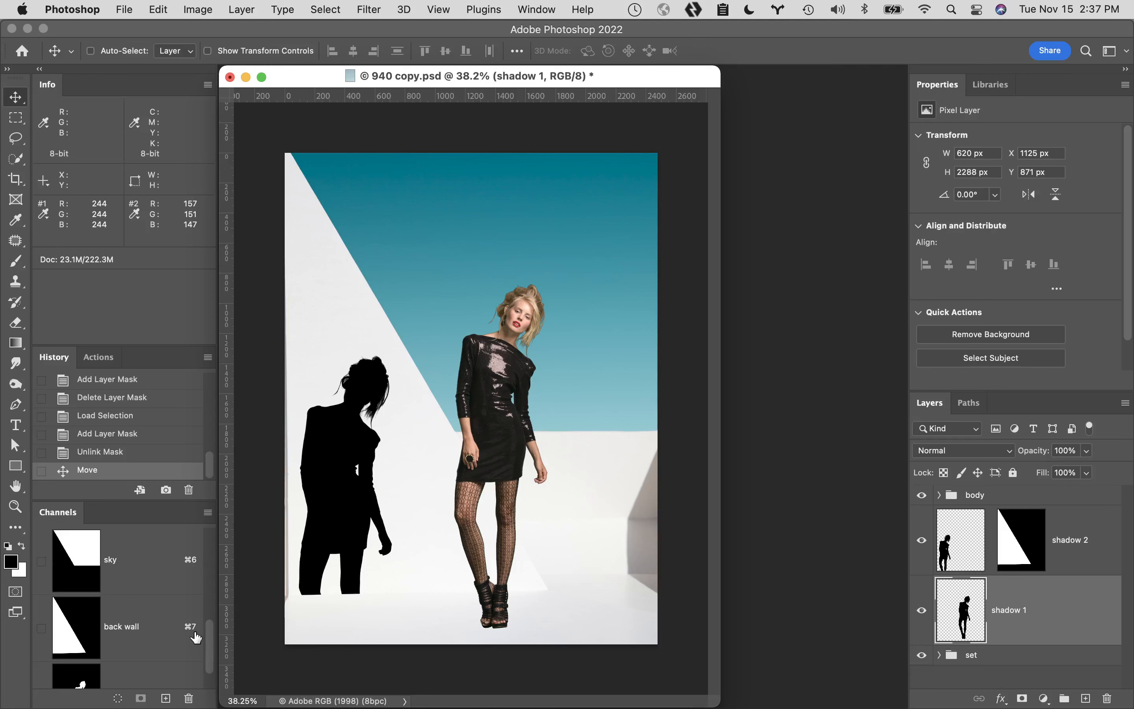
Add a layer mask to the shadow 1 layer from the back wall channel's selection and invert the mask.
scroll(195, 637, "down", 2)
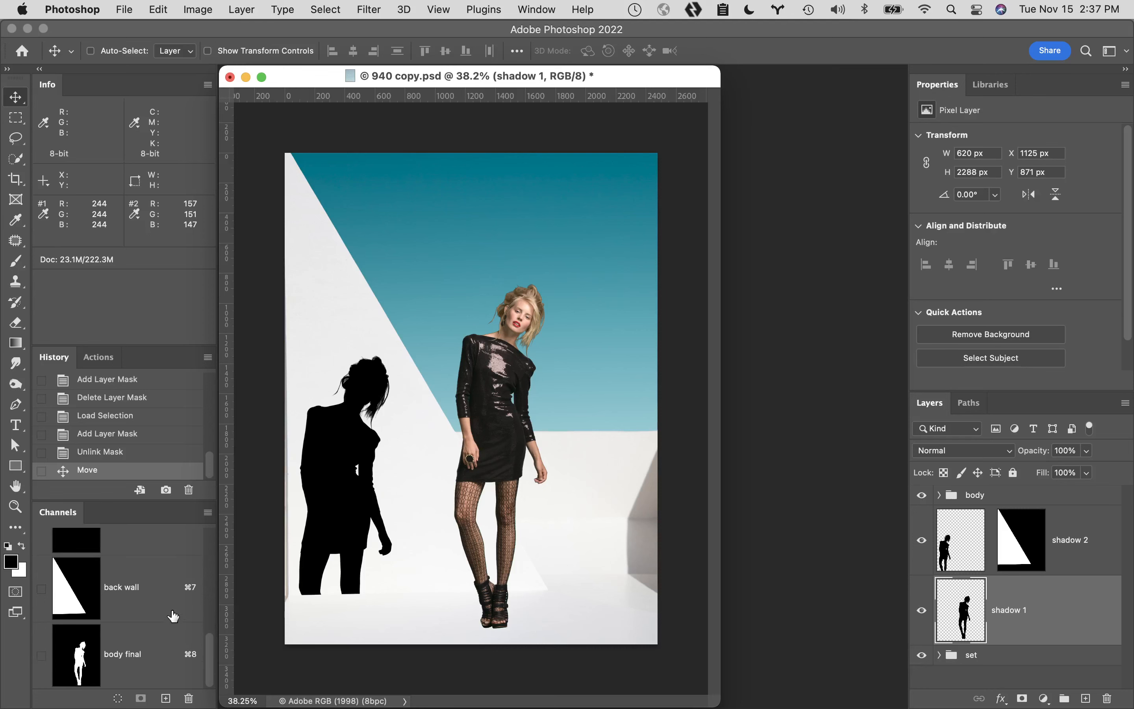
key("super")
left_click(56, 584, "super")
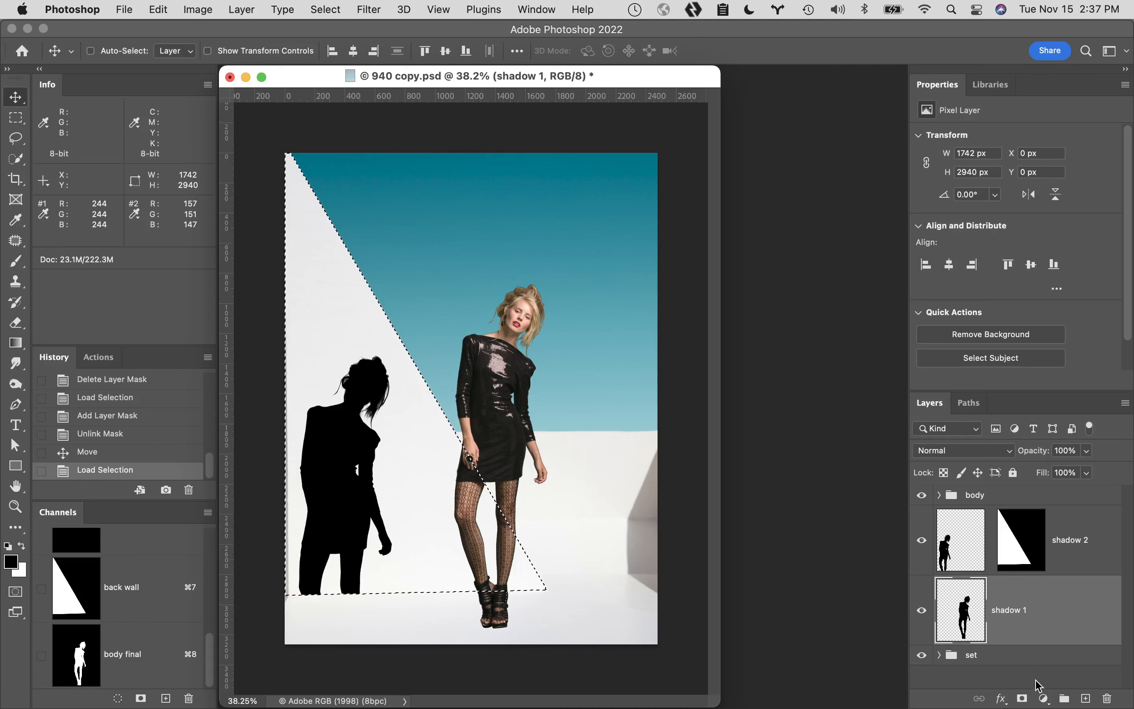
left_click(1023, 699)
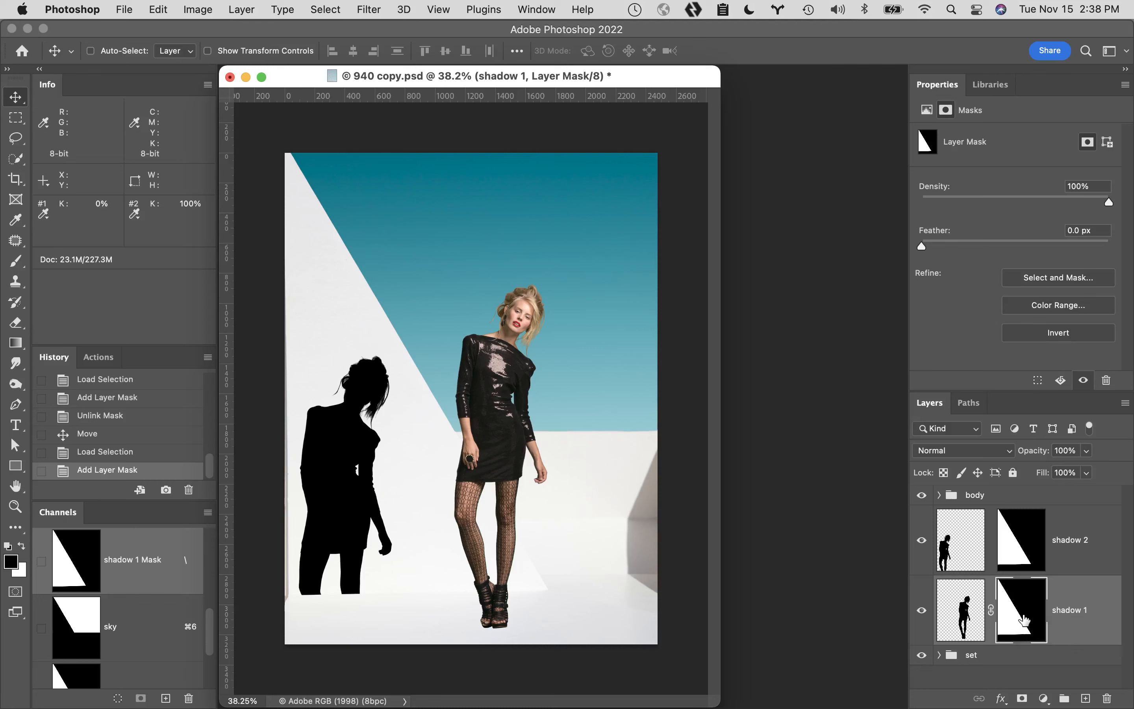
key("super+i")
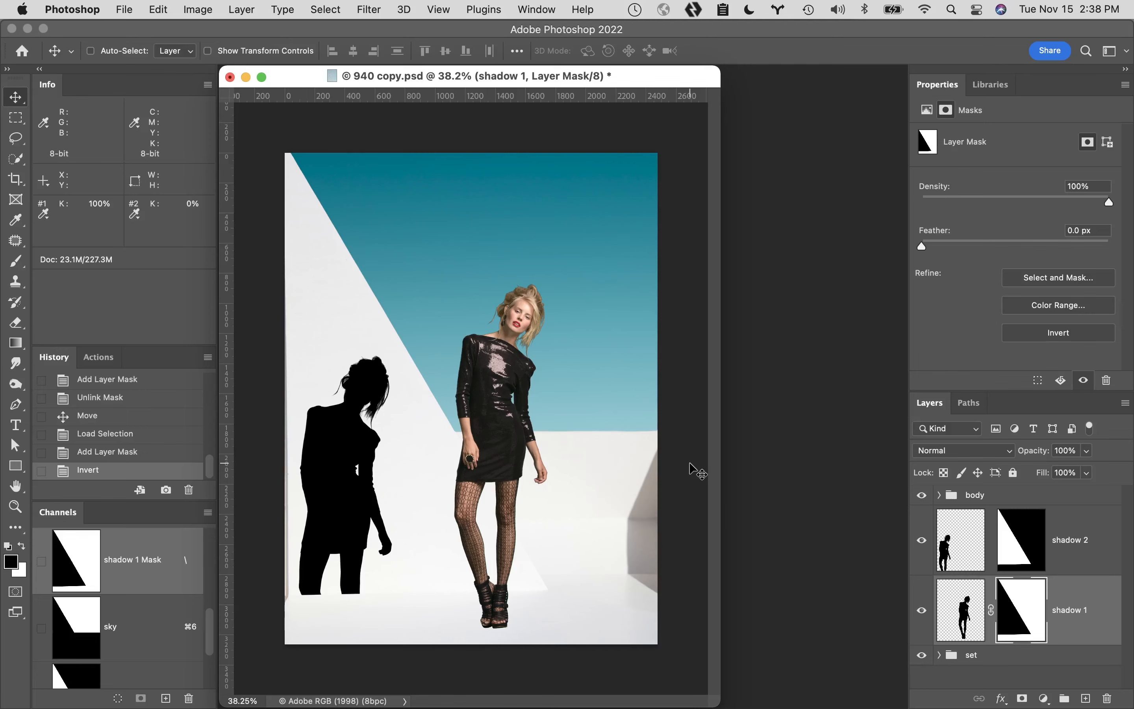
Unlink the shadow 1 layer's mask and rotate its silhouette to about -75° around a pivot at the model's feet.
key("f")
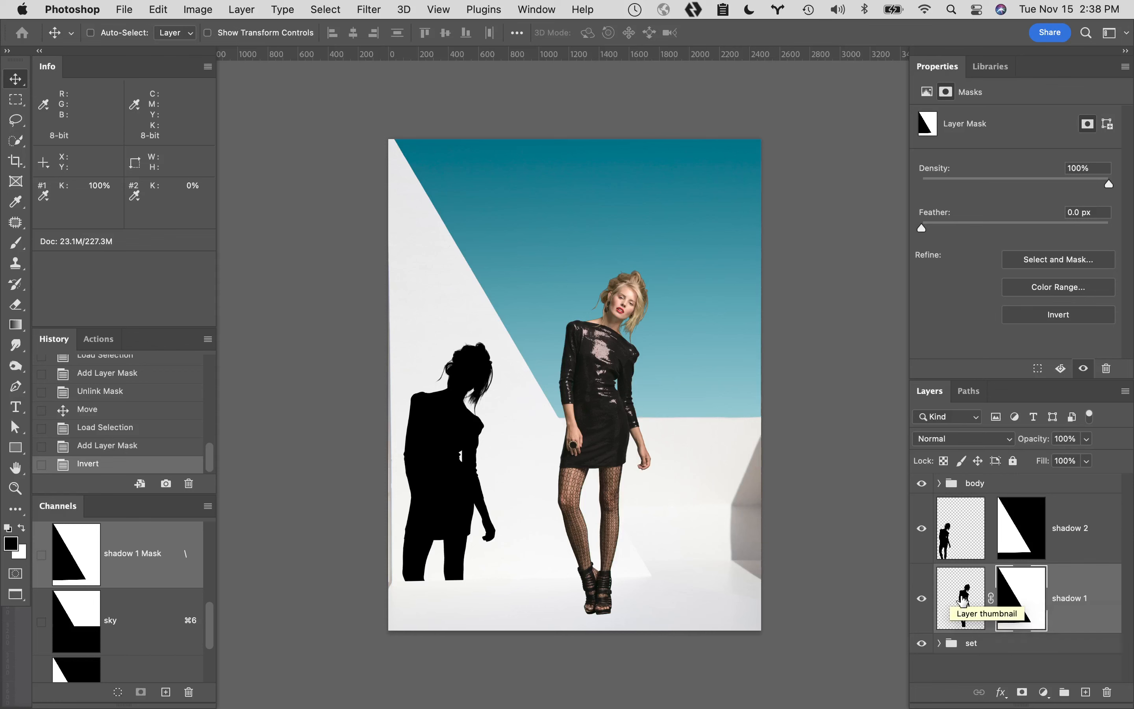
left_click(991, 600)
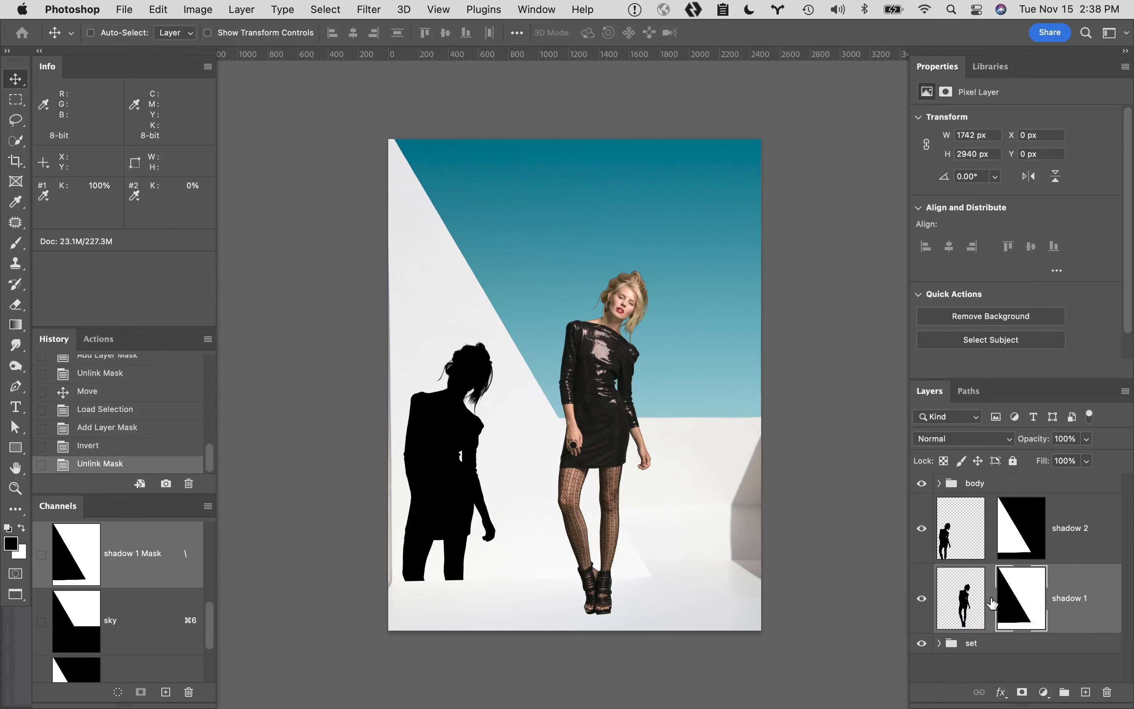
left_click(955, 604)
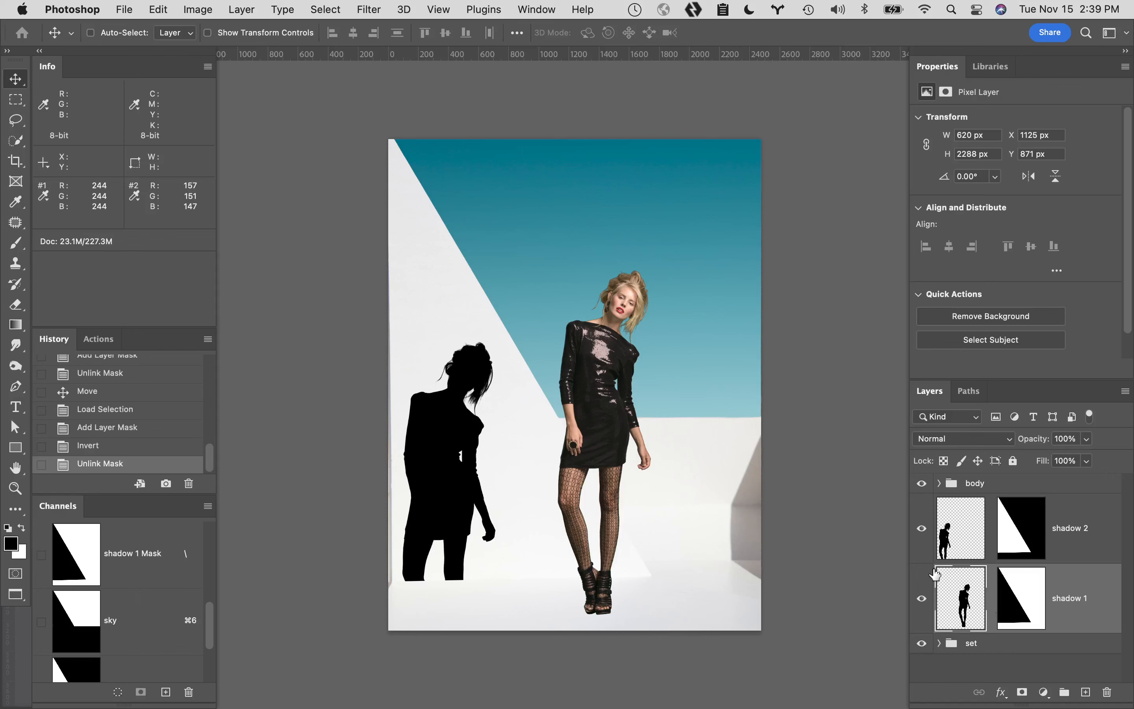
key("super+t")
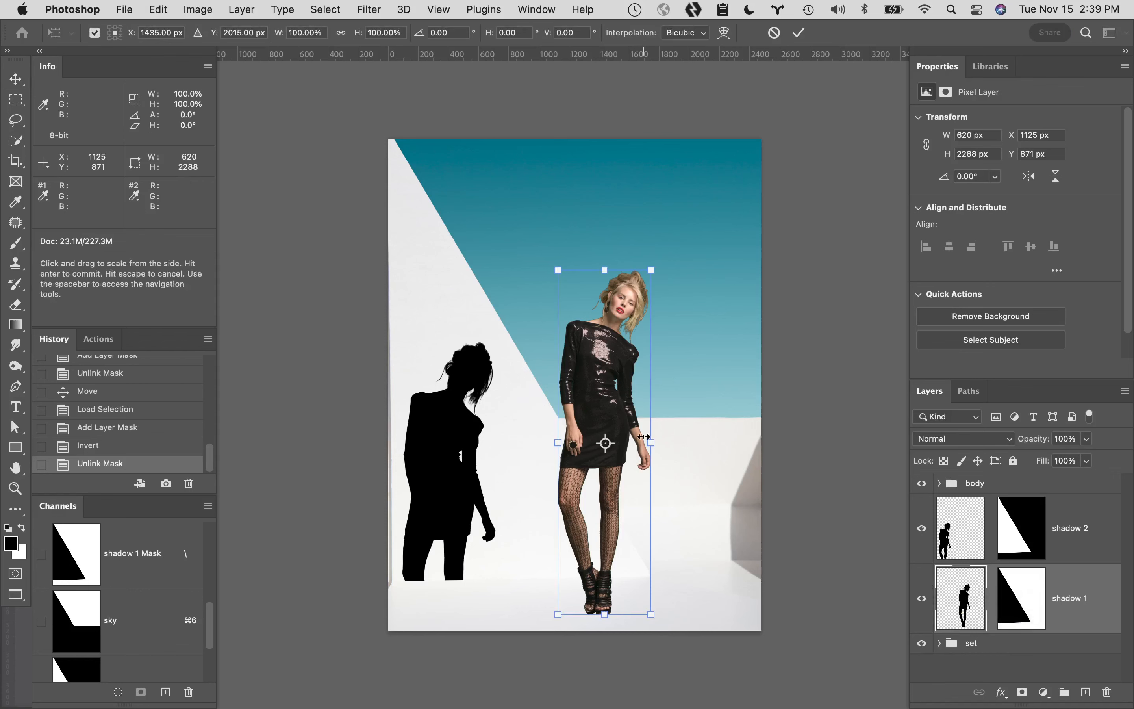
left_click_drag(604, 443, 596, 610)
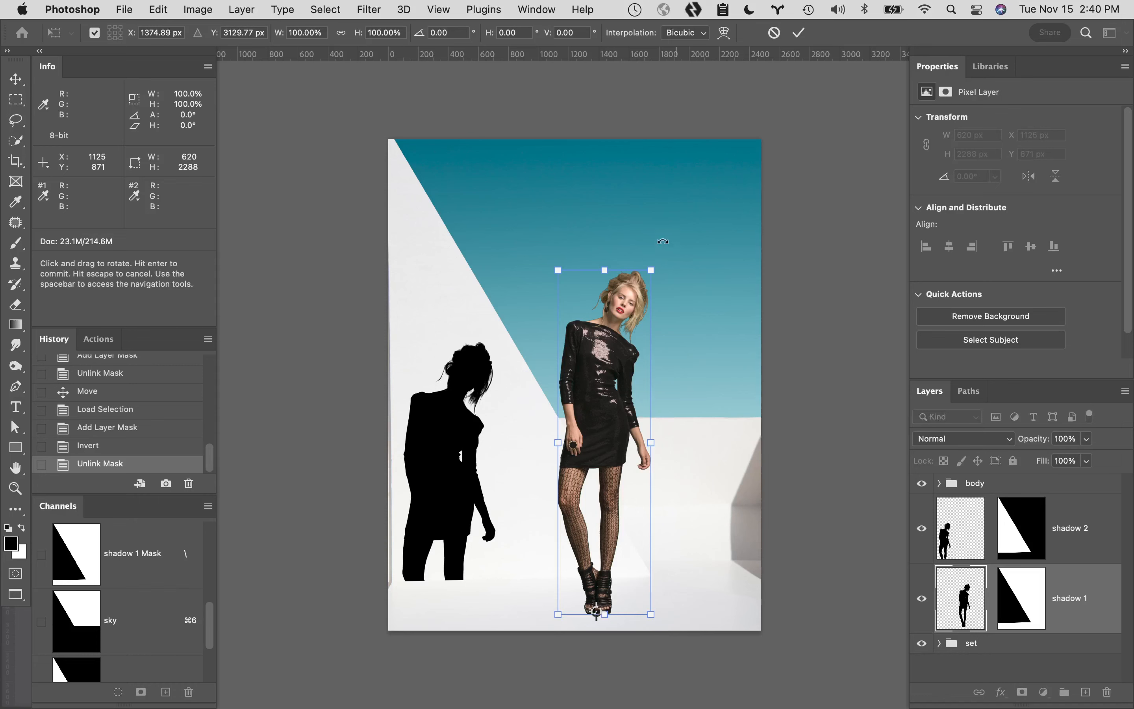
left_click_drag(662, 243, 278, 449)
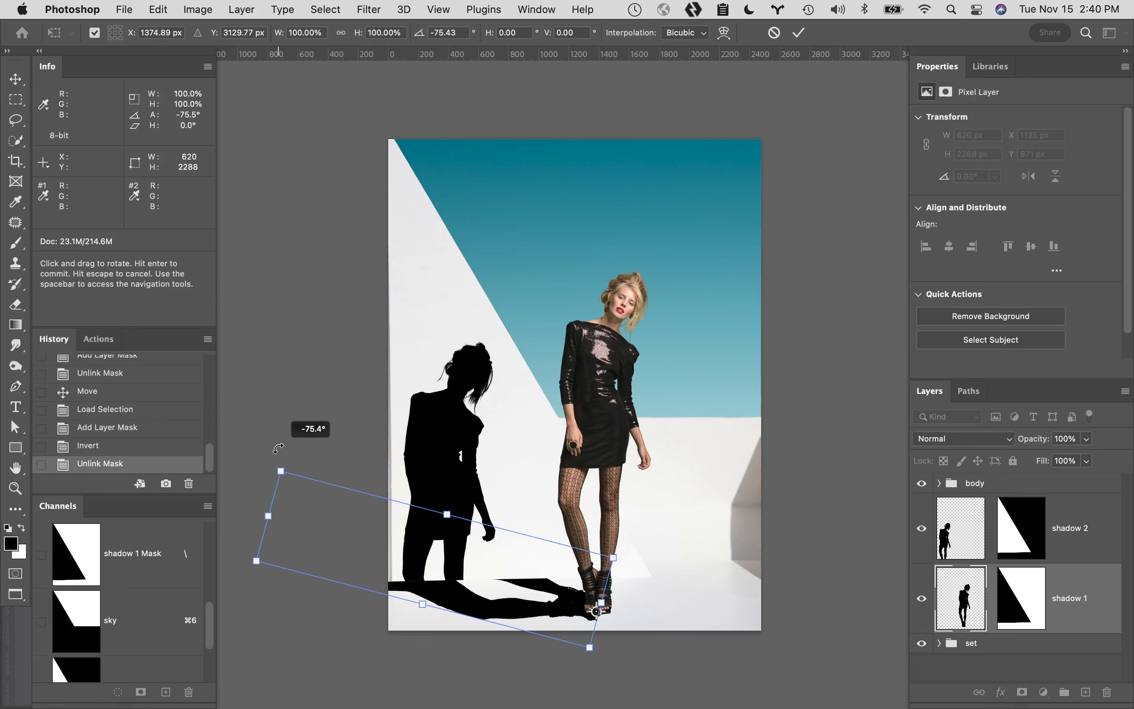
left_click_drag(279, 447, 279, 445)
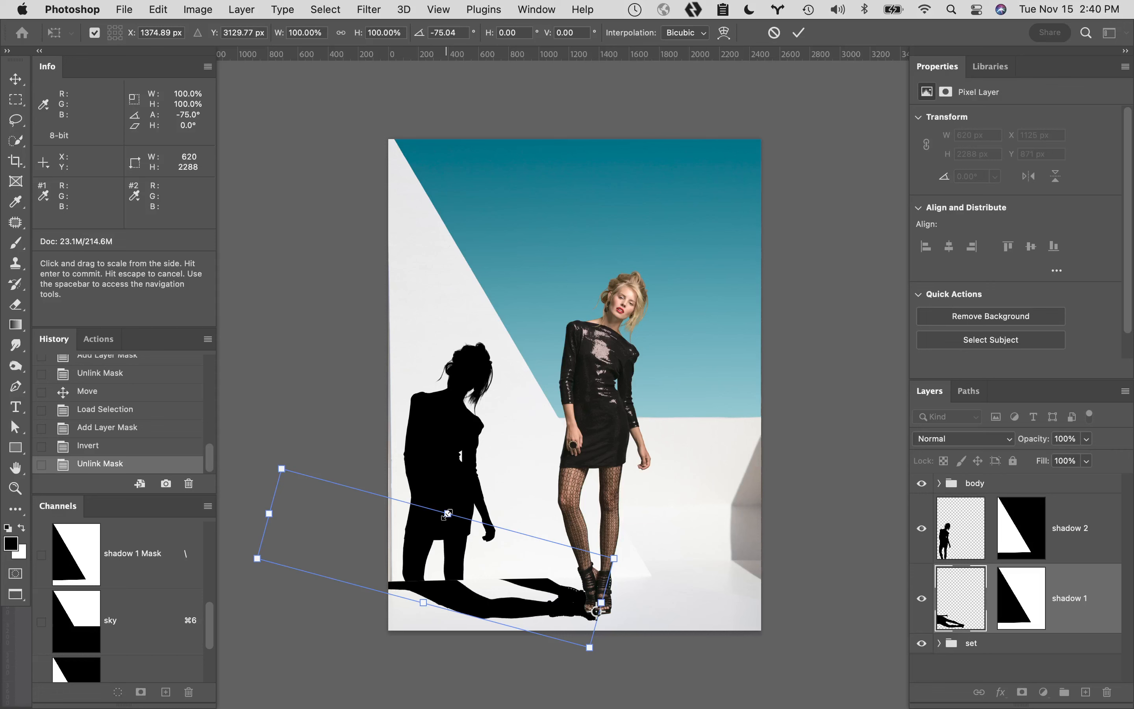
Scale the shadow 1 silhouette to about 52% width and 120% height, and shift it up toward the model's shoes.
left_click_drag(448, 512, 429, 557)
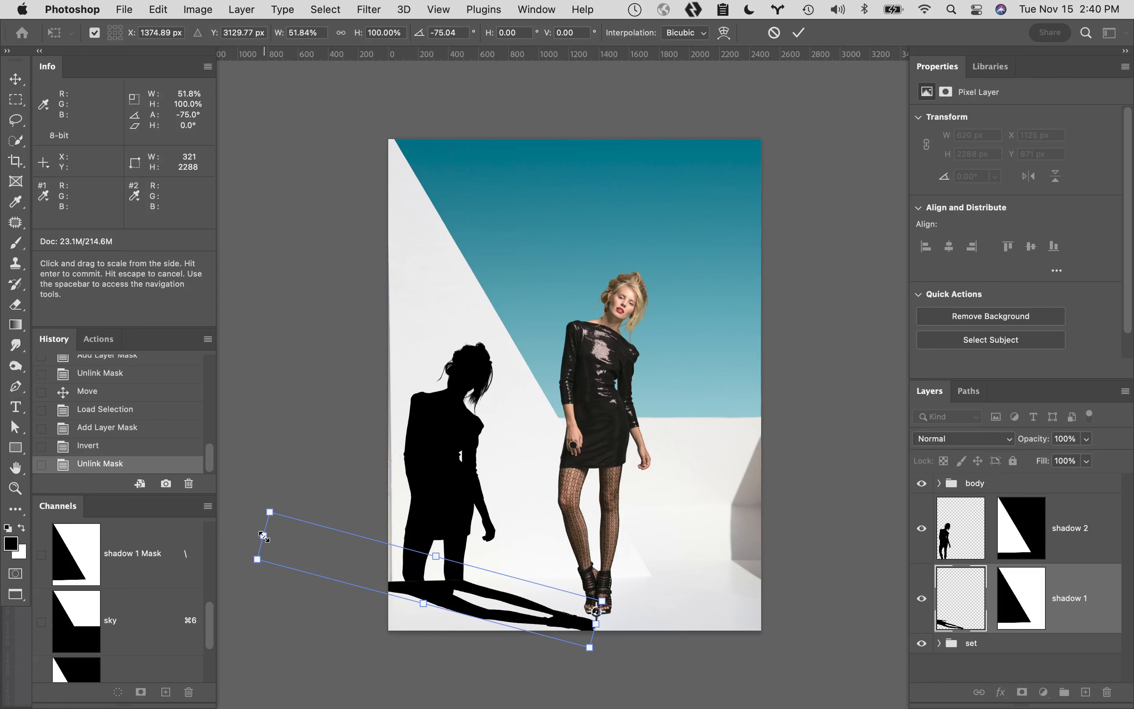
left_click_drag(263, 536, 202, 502)
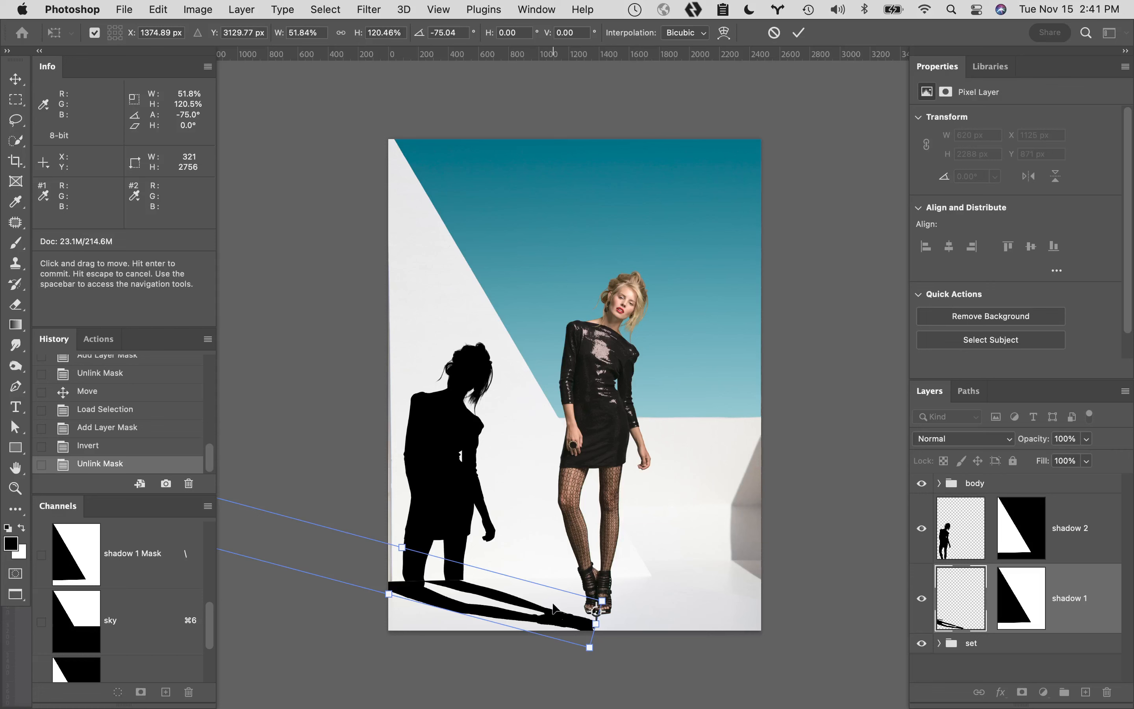
mouse_move(556, 606)
left_mouse_down()
mouse_move(559, 595)
mouse_move(560, 627)
mouse_move(559, 594)
left_mouse_up()
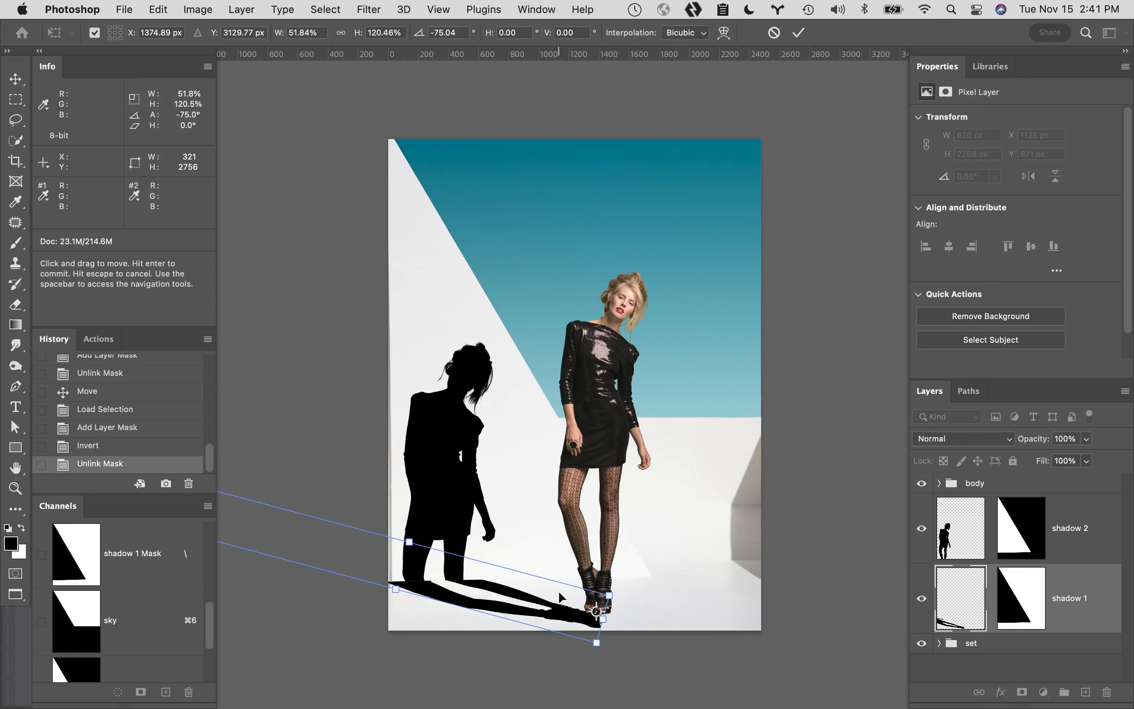
key("Up")
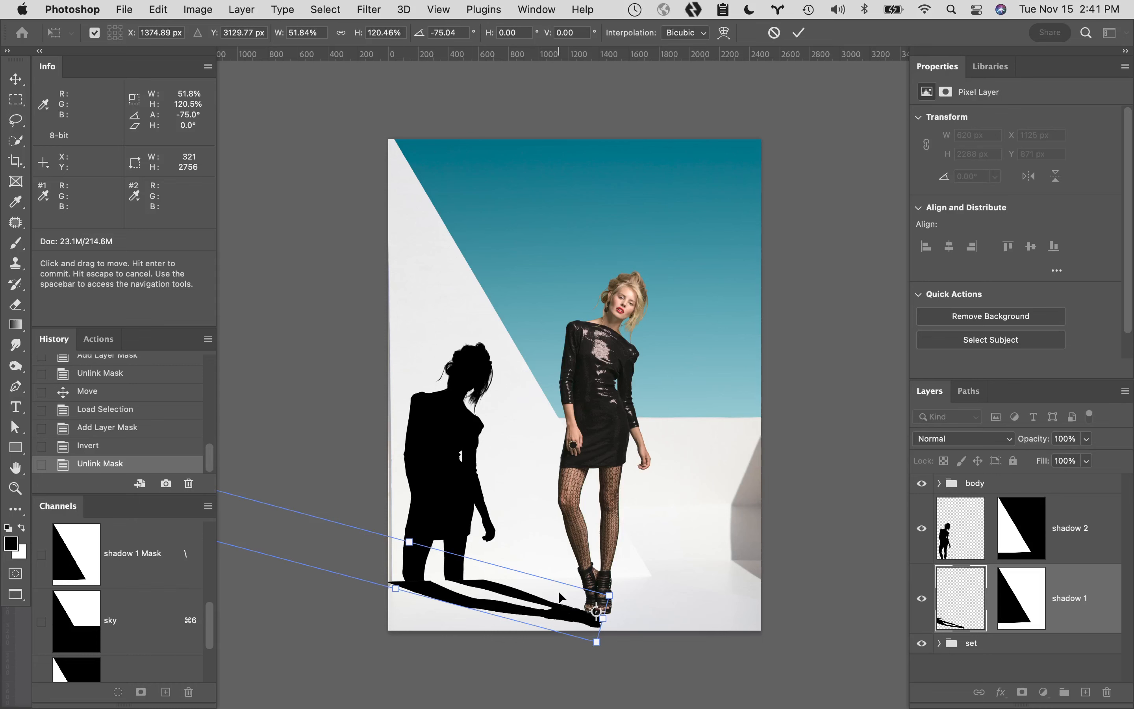
key("shift+Up")
key("shift+Up")
key("shift+Up")
key("shift+Up")
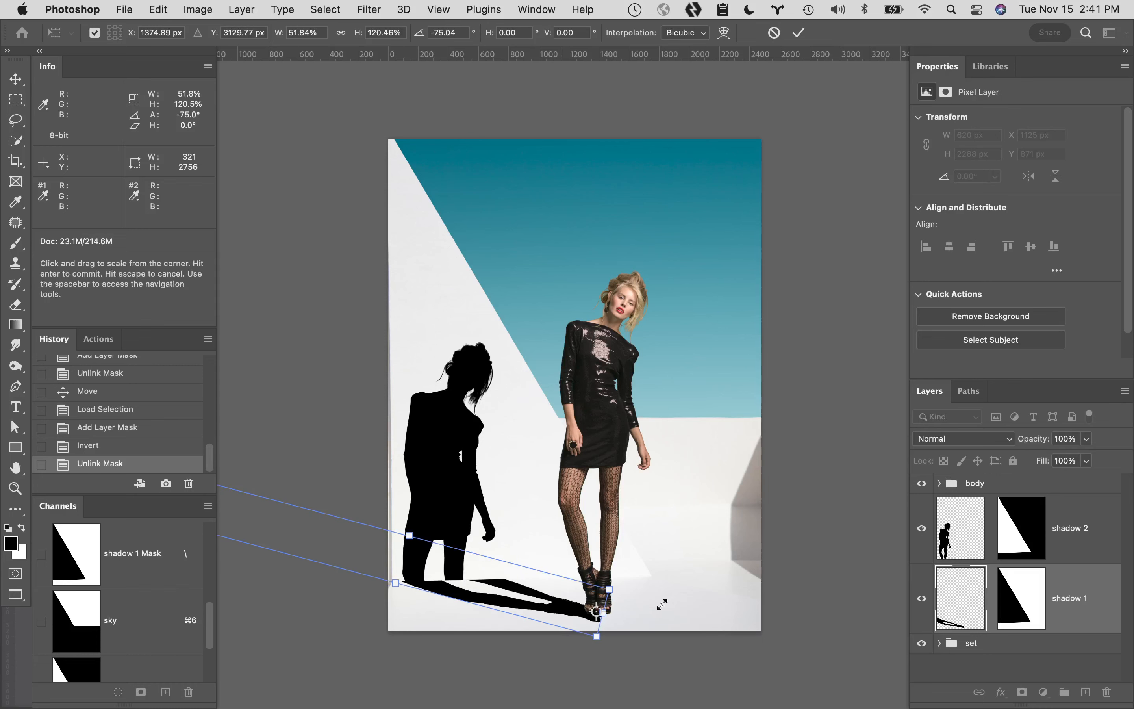
Shift the shadow 1 silhouette up slightly and narrow it to about 30% width so its legs meet the wall shadow's legs.
left_click(485, 589, "super")
left_click(505, 606, "super")
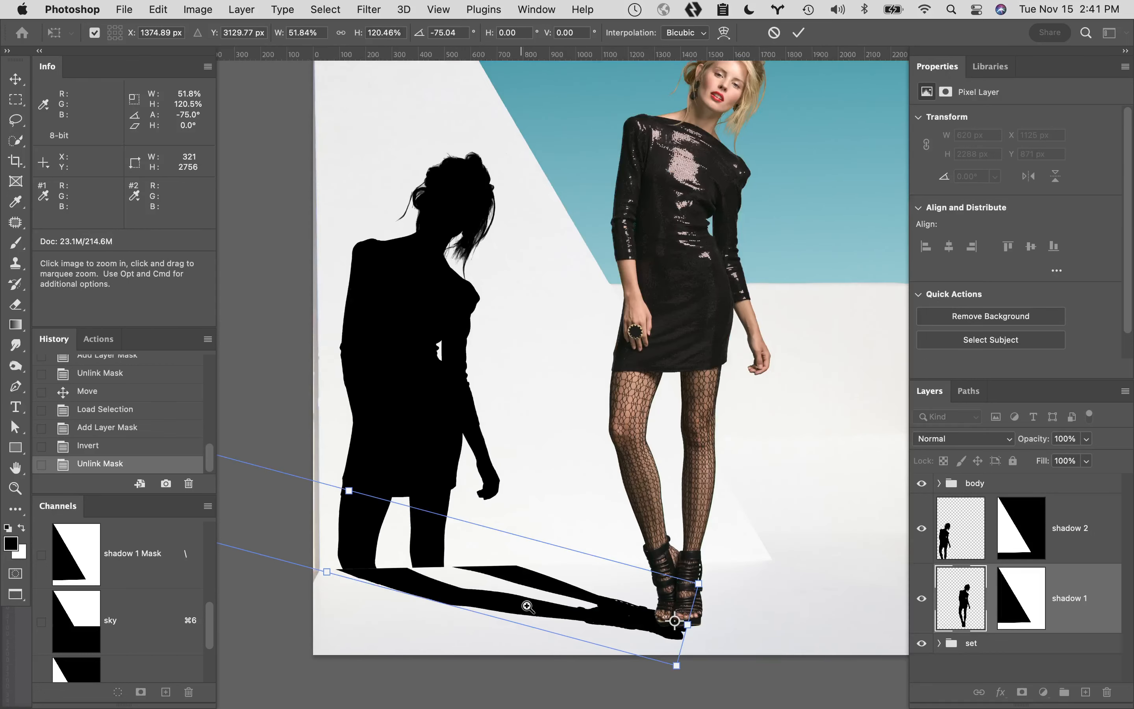
left_click_drag(644, 619, 644, 609)
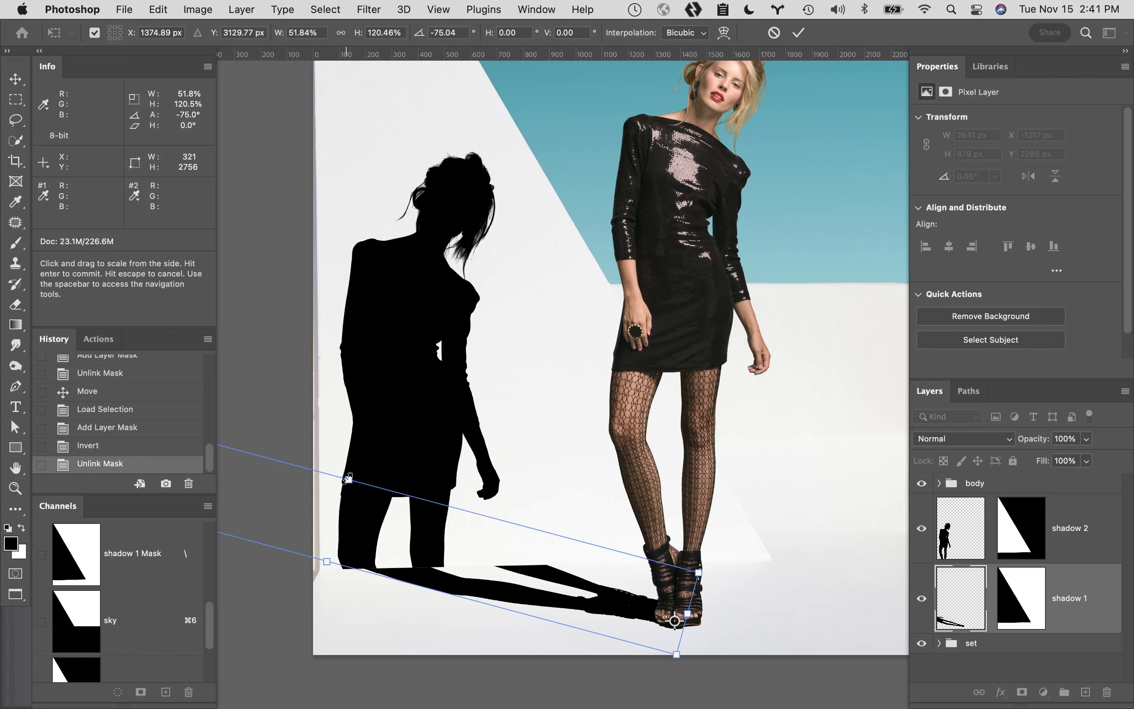
left_click_drag(345, 480, 285, 507)
left_click_drag(281, 512, 287, 511)
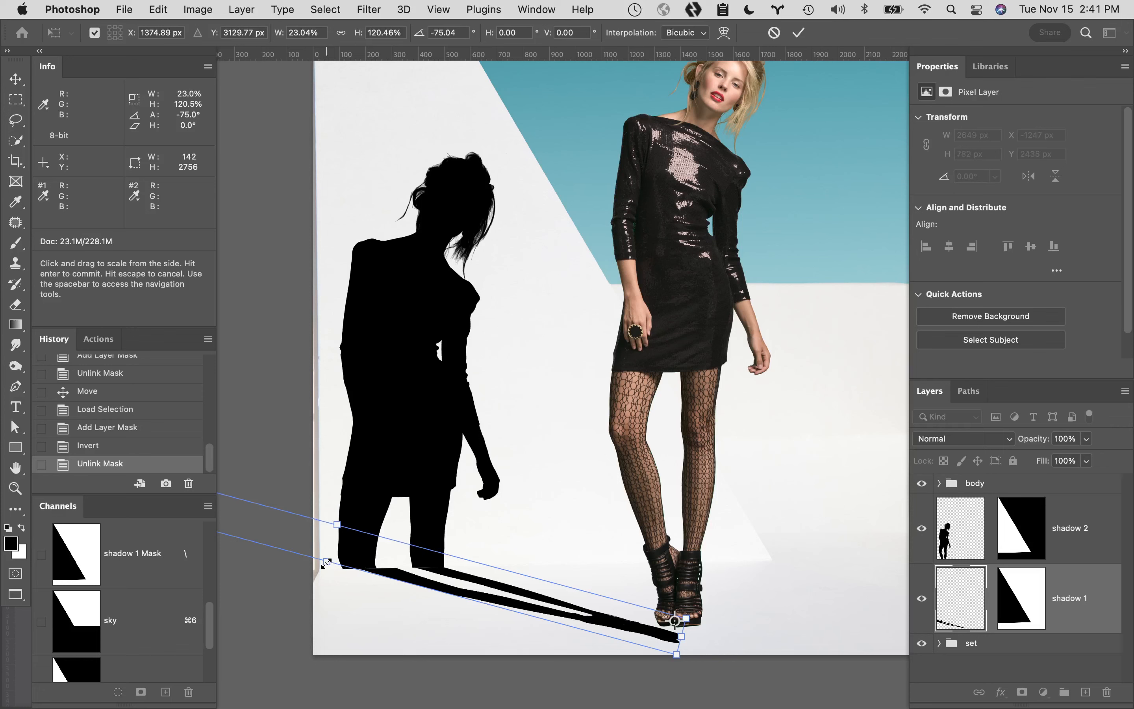
left_click_drag(326, 563, 341, 521)
Warp the shadow 1 silhouette by nudging the control points on its long edges near the wall-floor line, and apply the transform.
key("super+space")
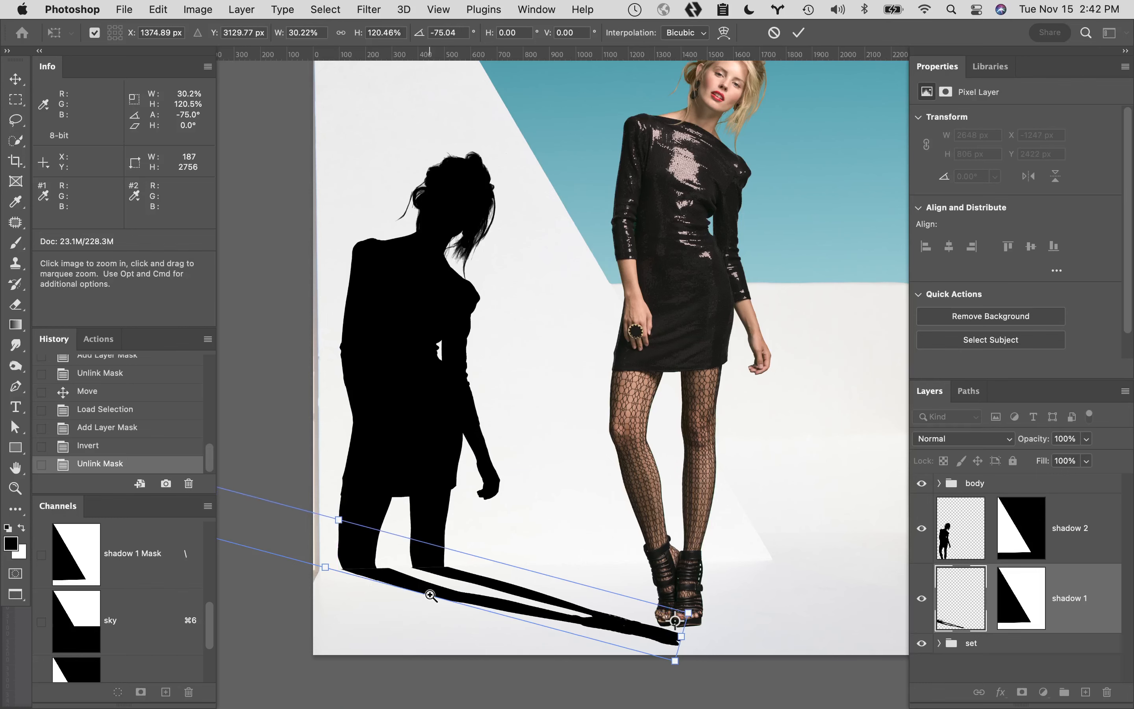
left_click(430, 594)
left_click(430, 577)
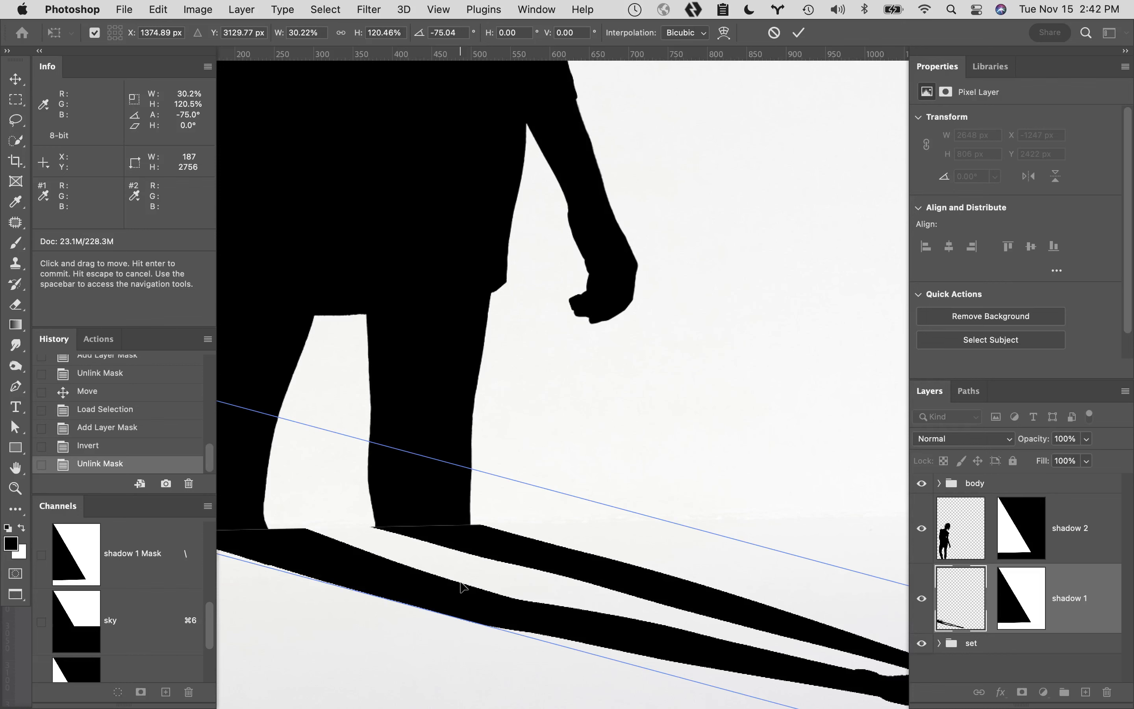
left_click_drag(455, 587, 592, 509)
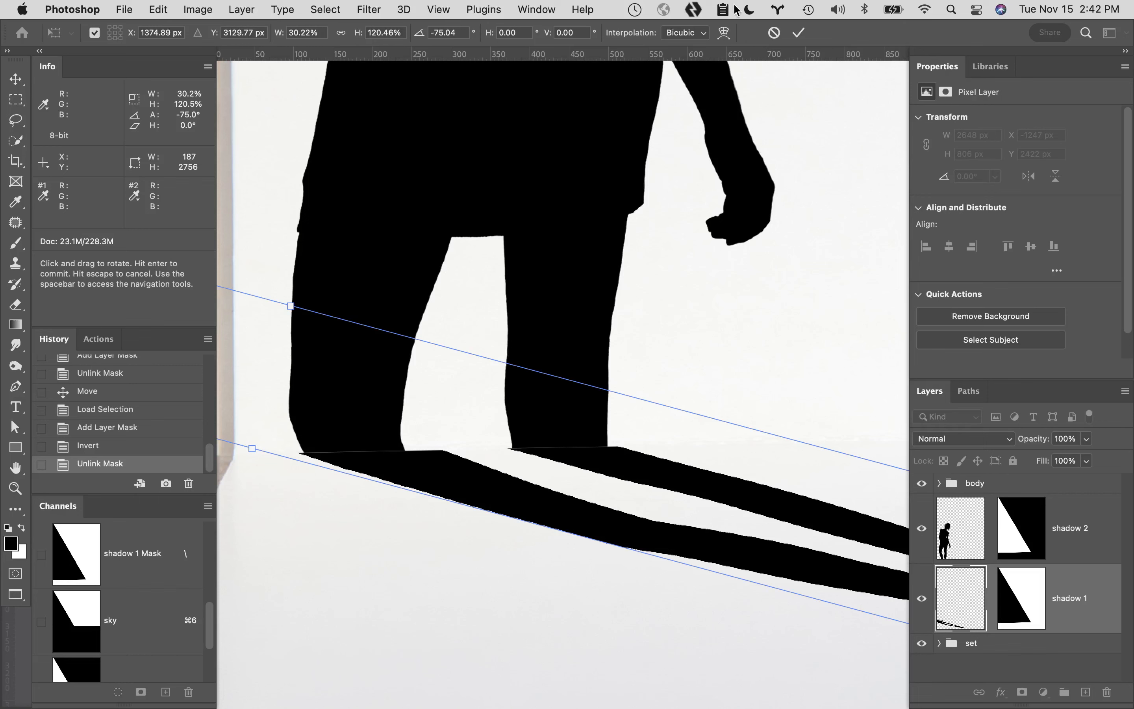
left_click(155, 9)
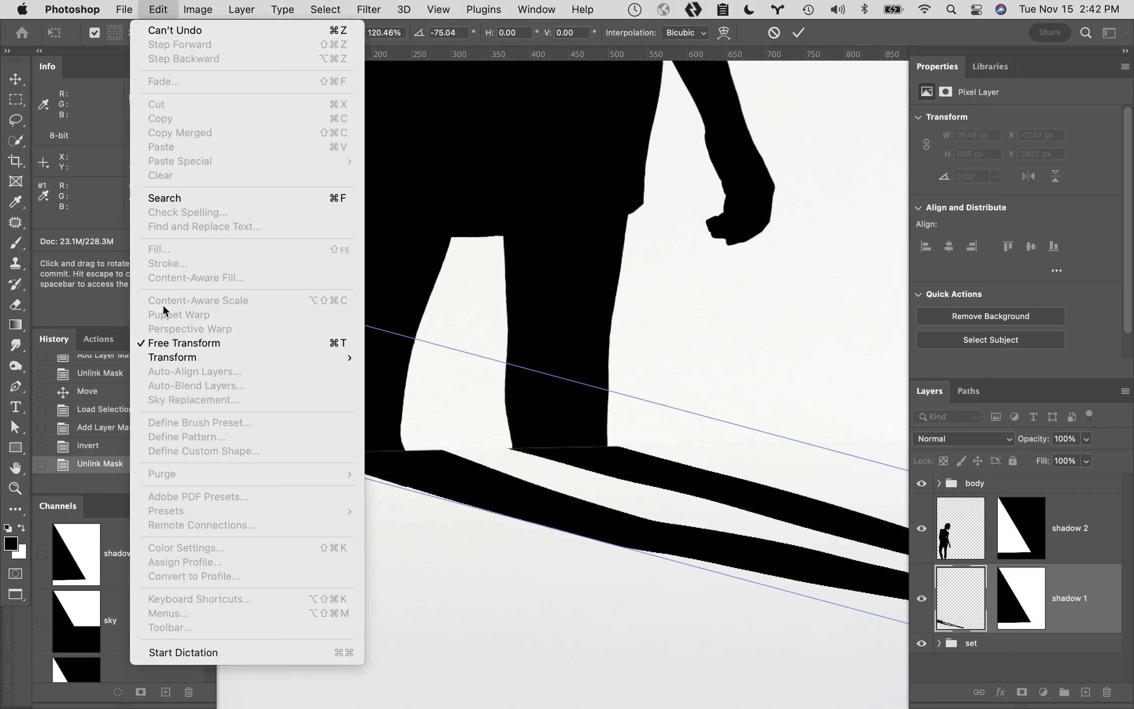
mouse_move(167, 358)
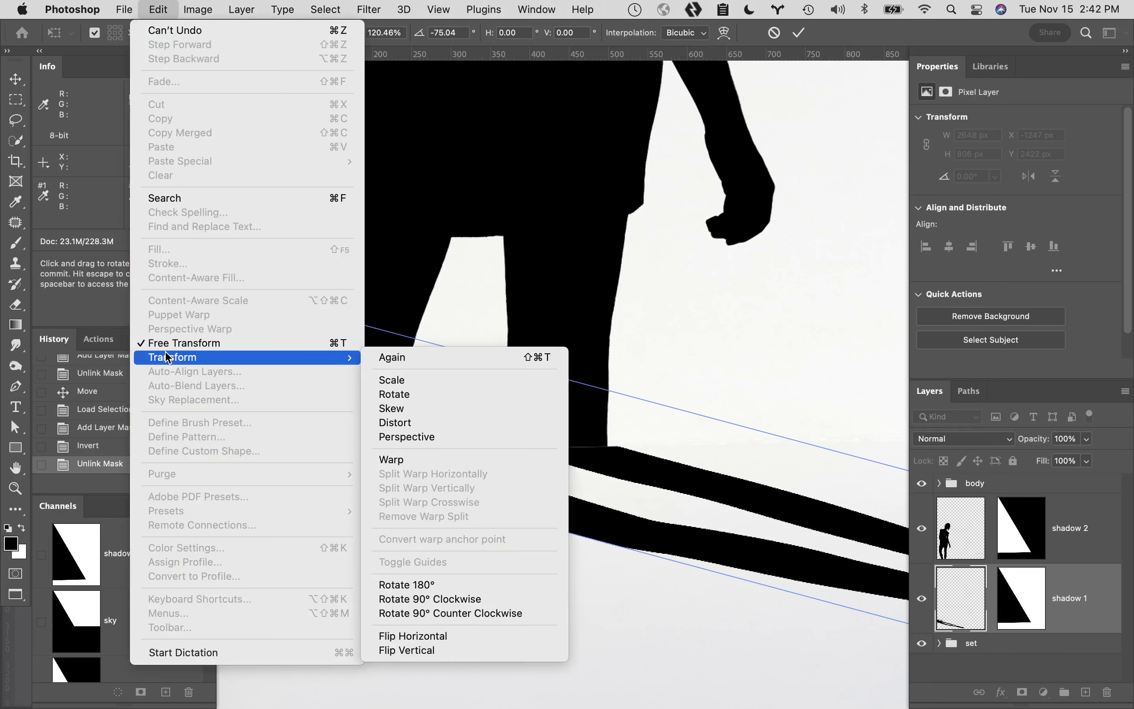
left_click(394, 461)
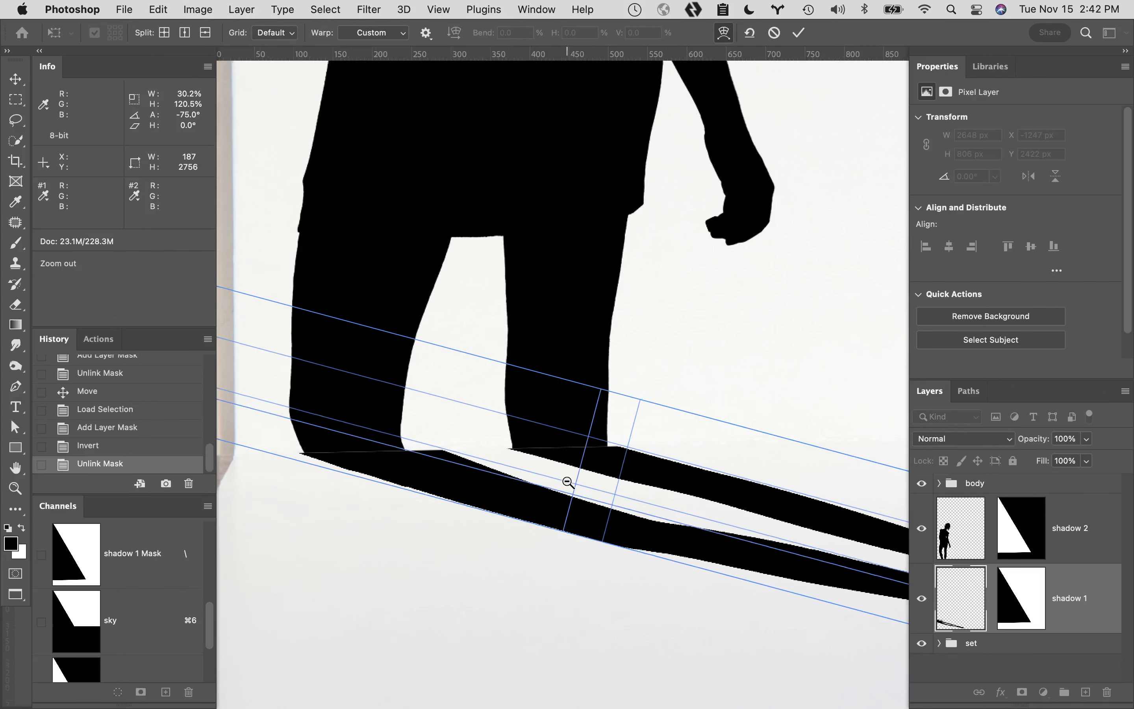
scroll(575, 509, "down", 5)
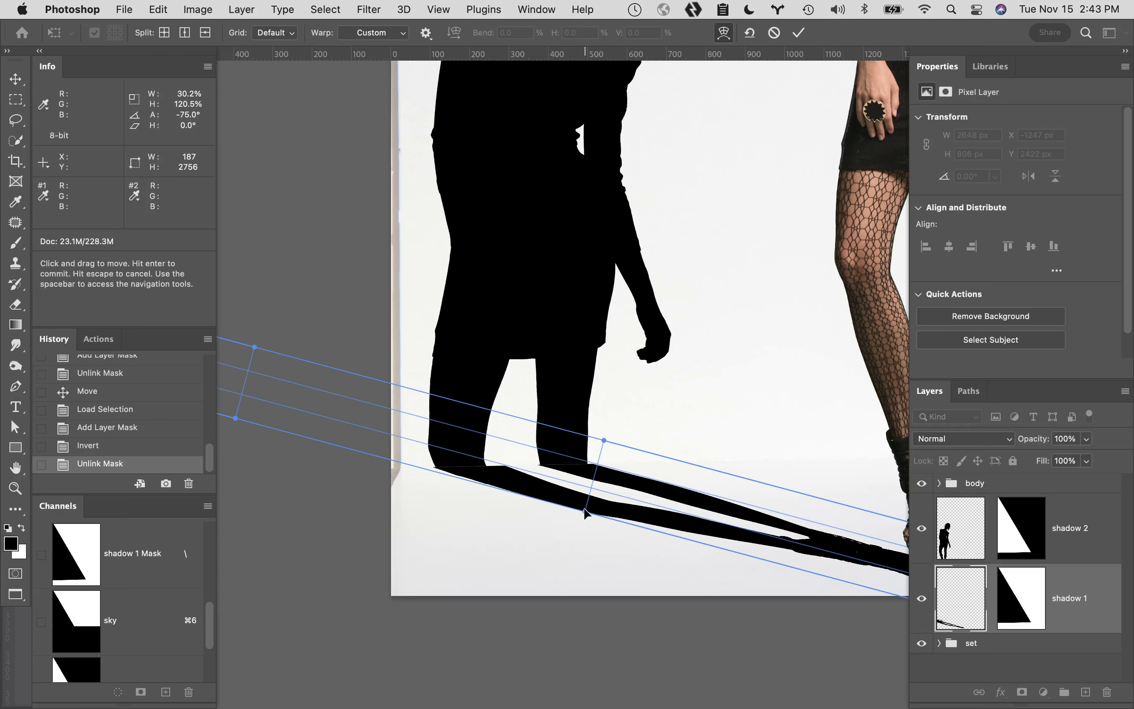
left_click_drag(584, 512, 553, 506)
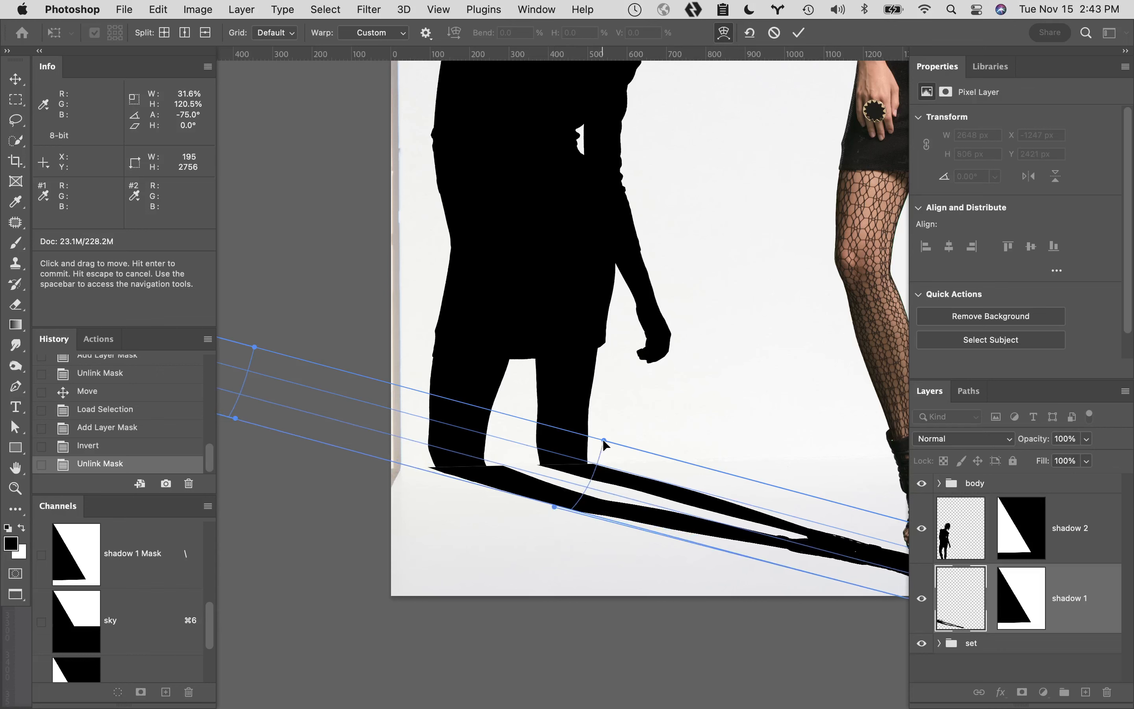
left_click_drag(605, 442, 604, 441)
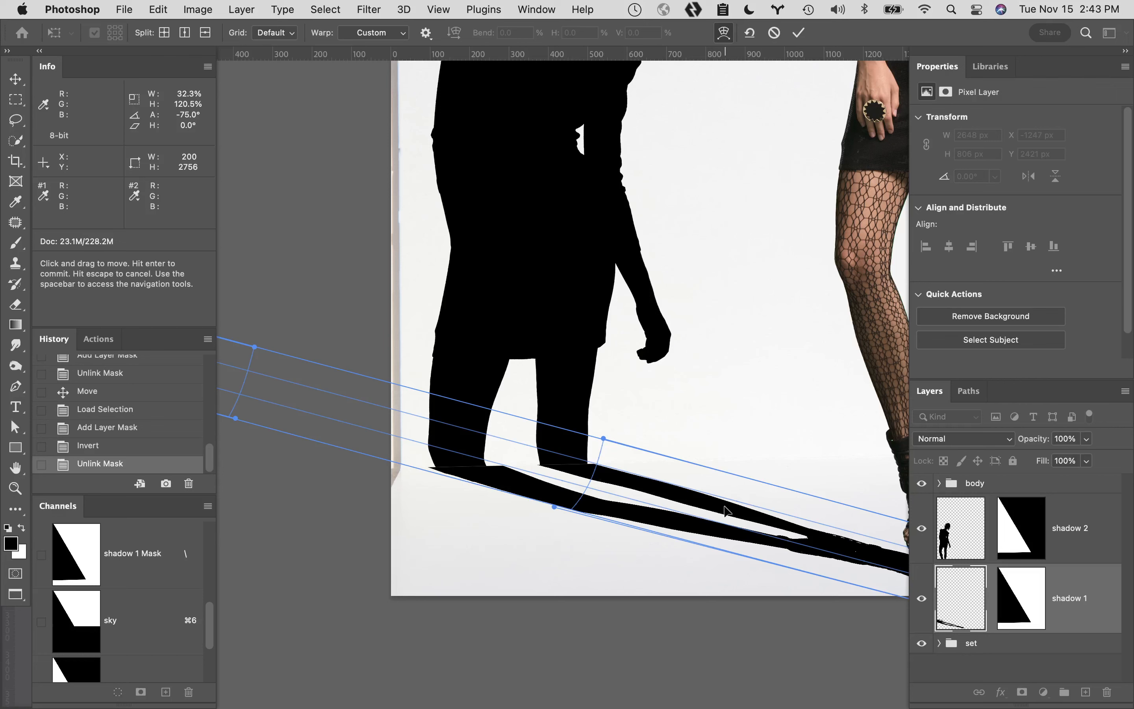
left_click(801, 34)
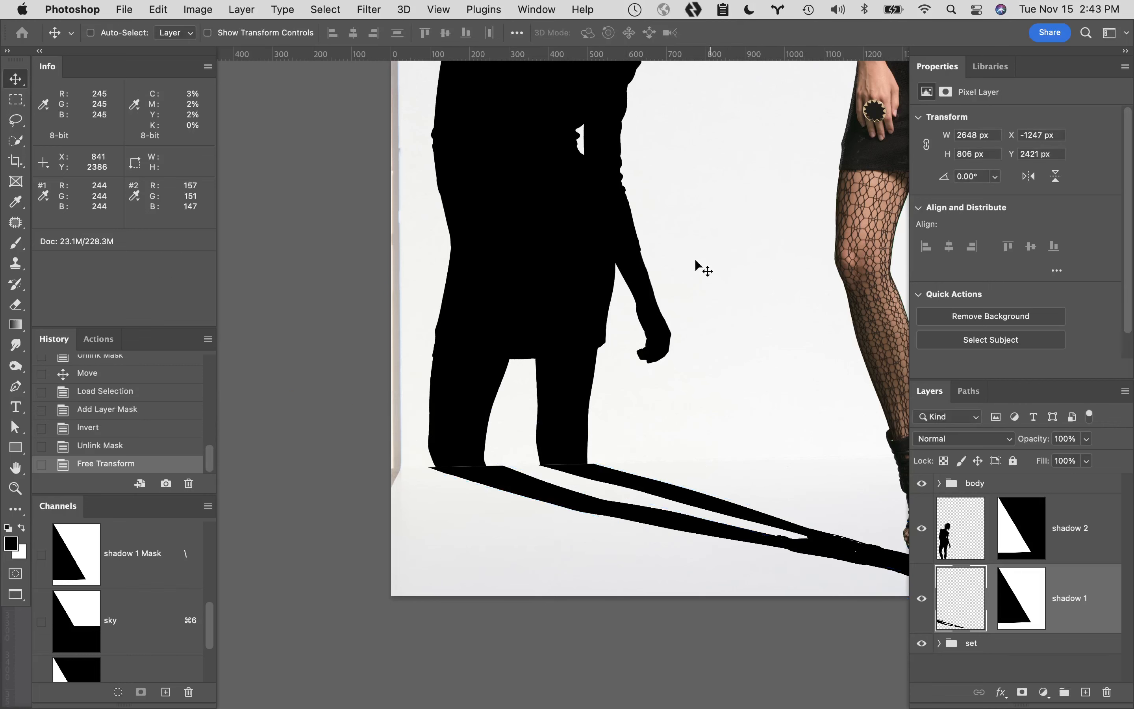
Place the shadow 1 layer in a new group and add a blank layer mask to that group.
left_click(508, 482, "super")
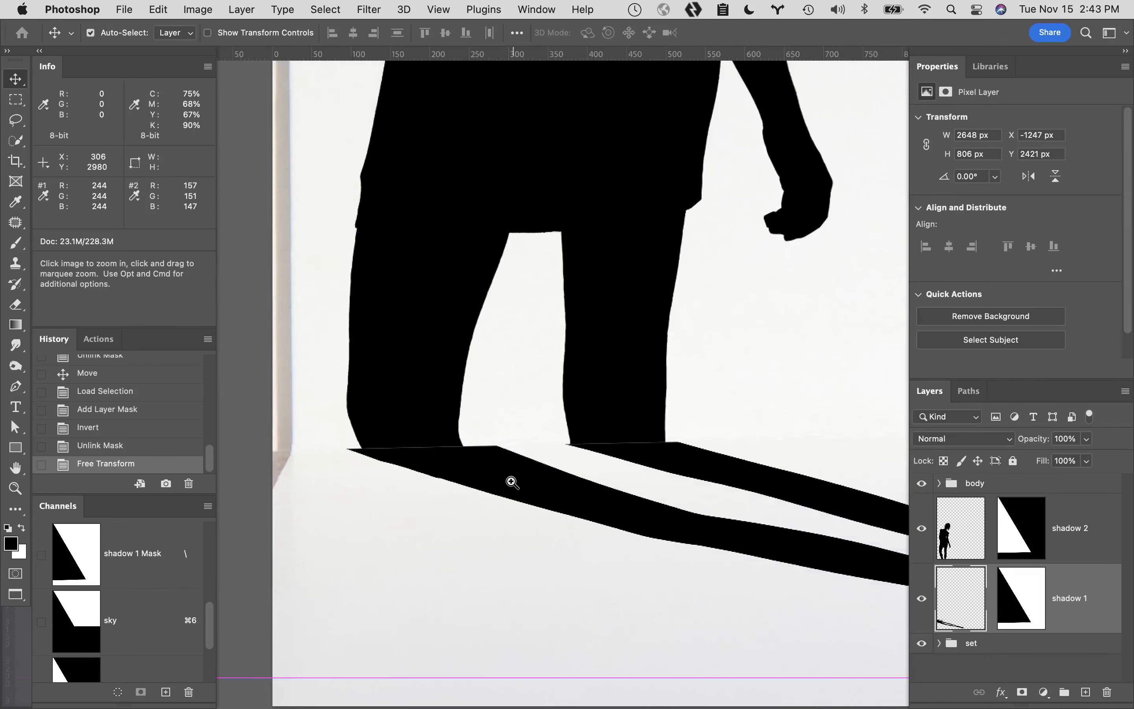
left_click(511, 481, "super")
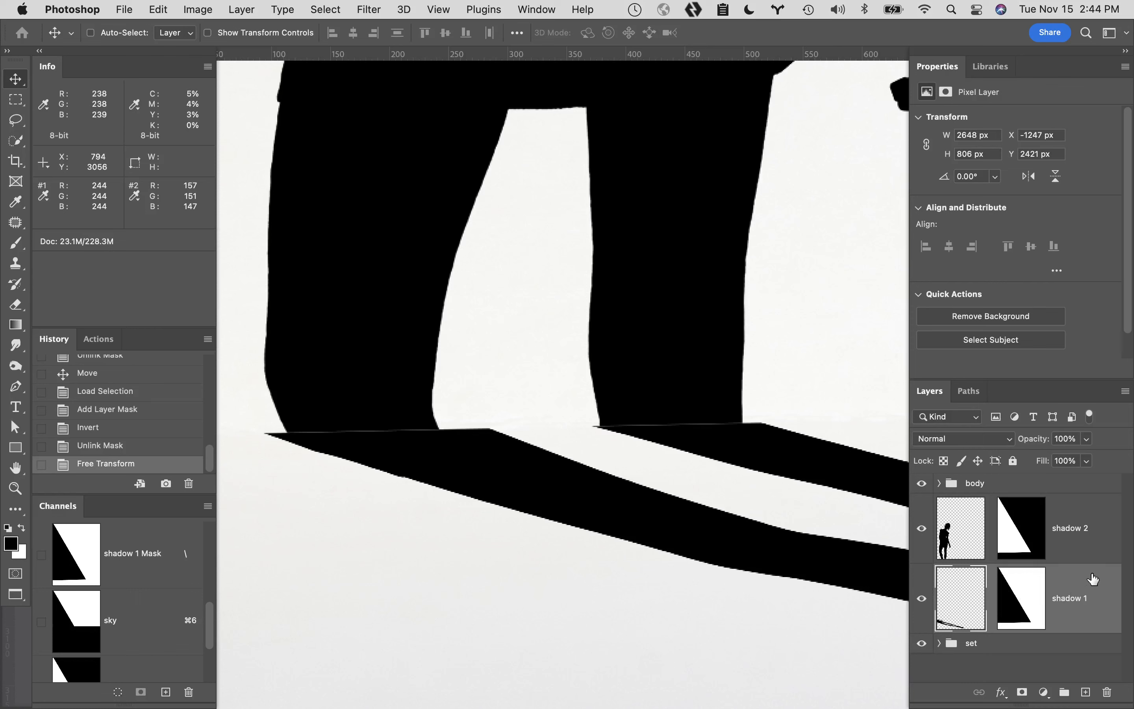
left_click(1063, 695)
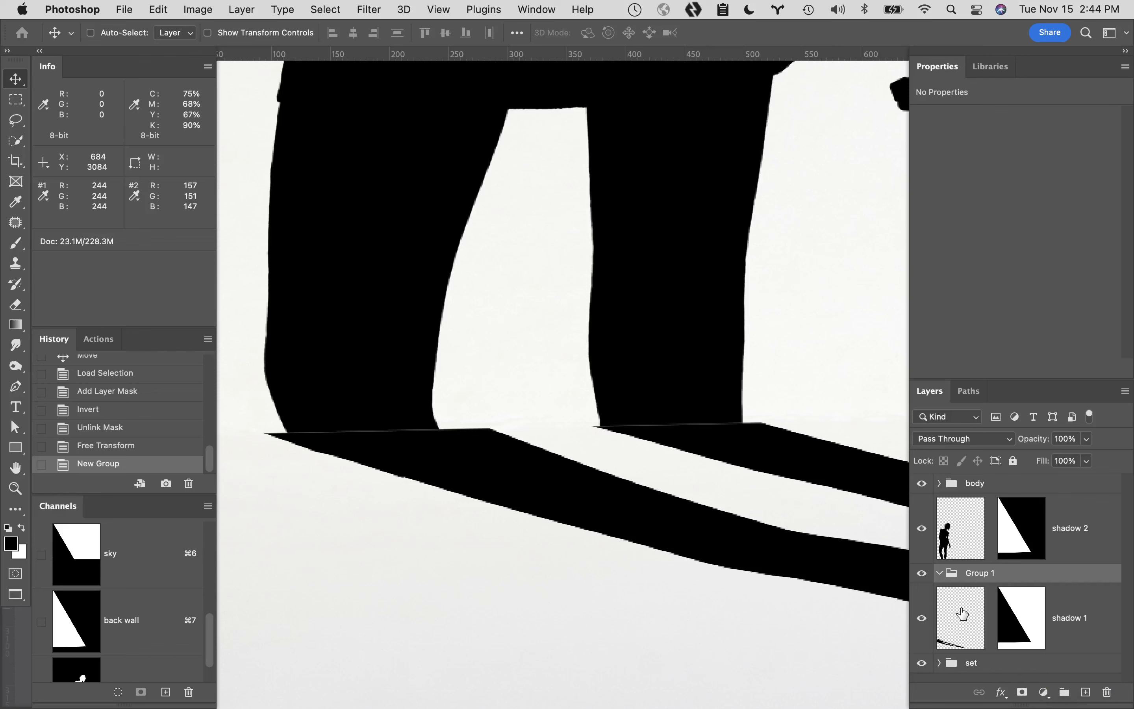
left_click_drag(962, 614, 983, 580)
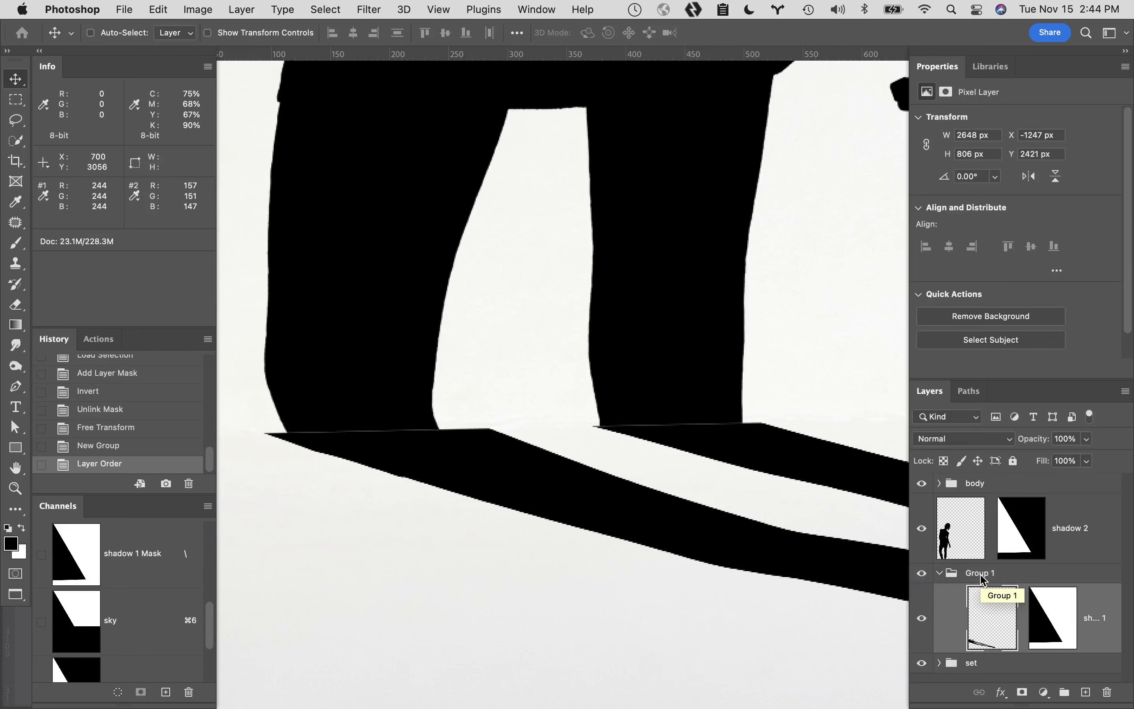
left_click(1008, 576)
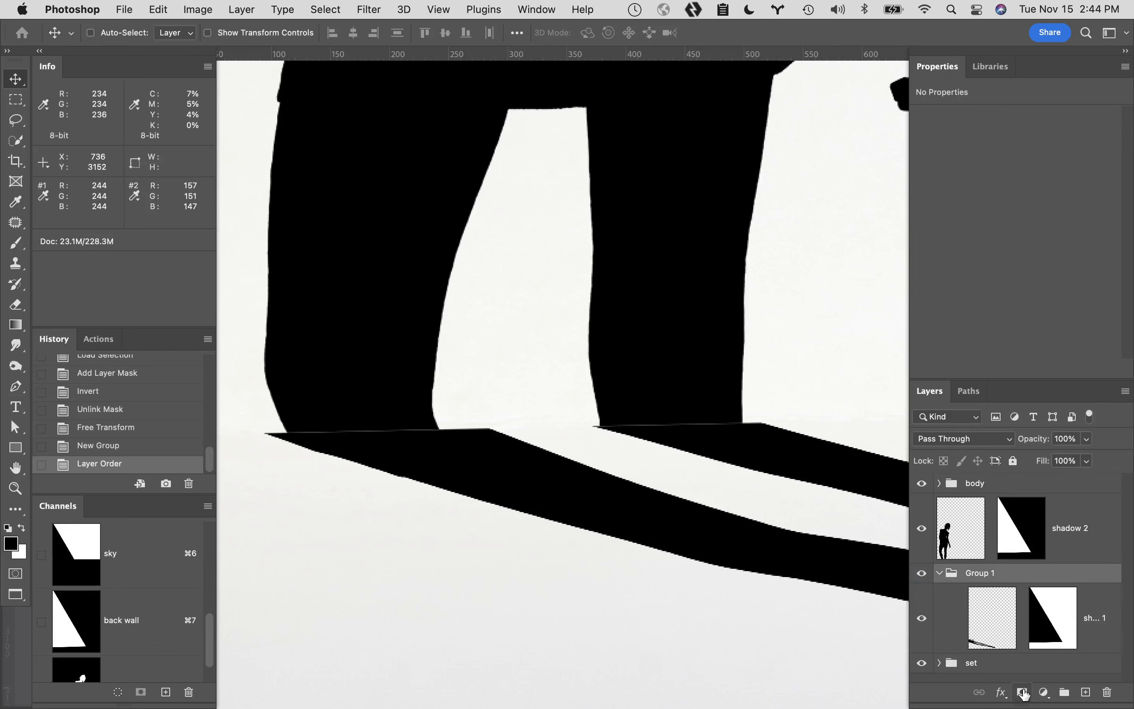
left_click(1022, 693)
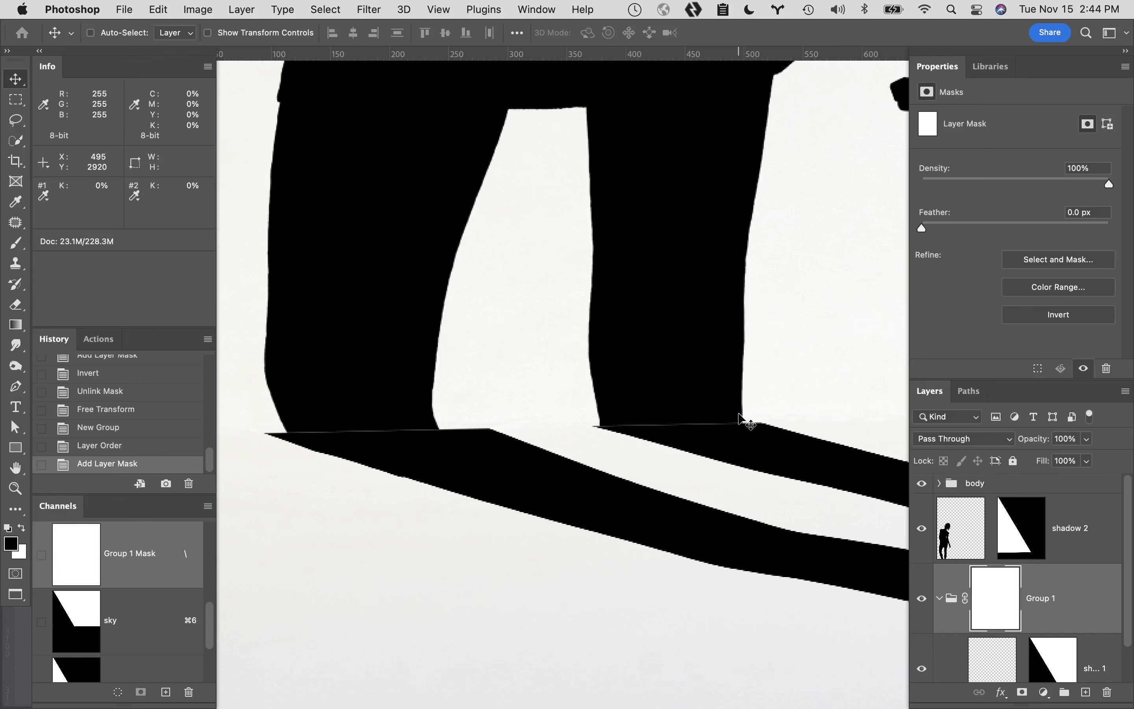
Draw a closed Pen path along the outer edge of the front leg's floor shadow, enclosing the sliver that sticks out past the wall shadow.
key("p")
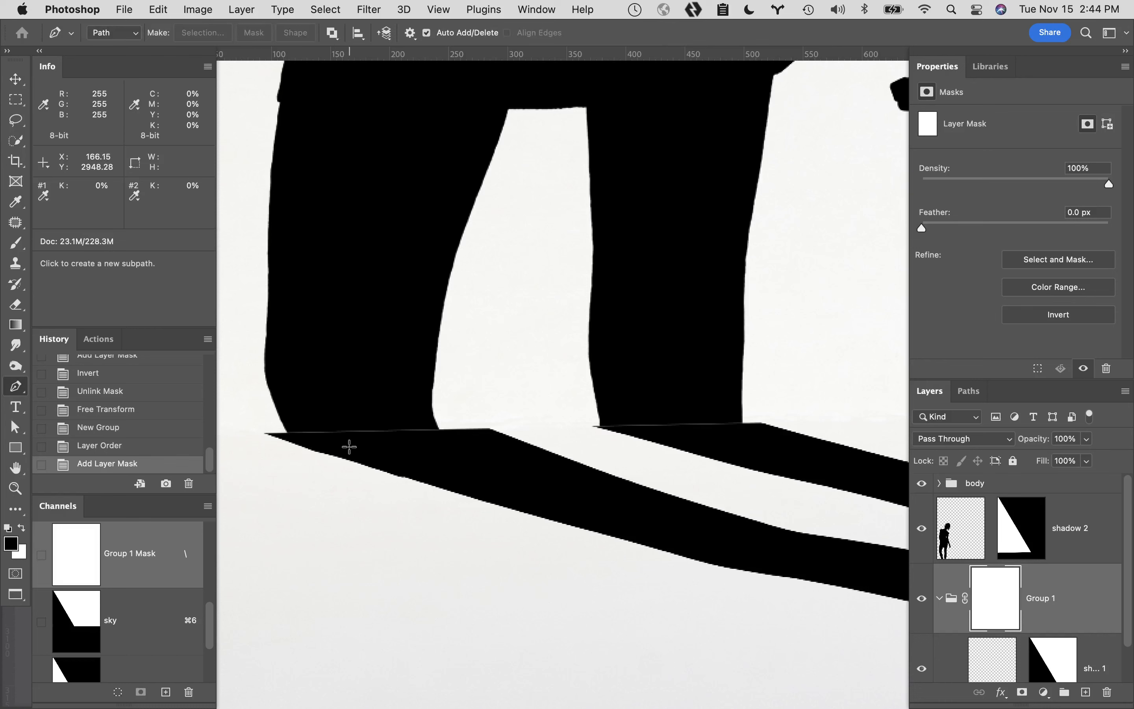
left_click(291, 434)
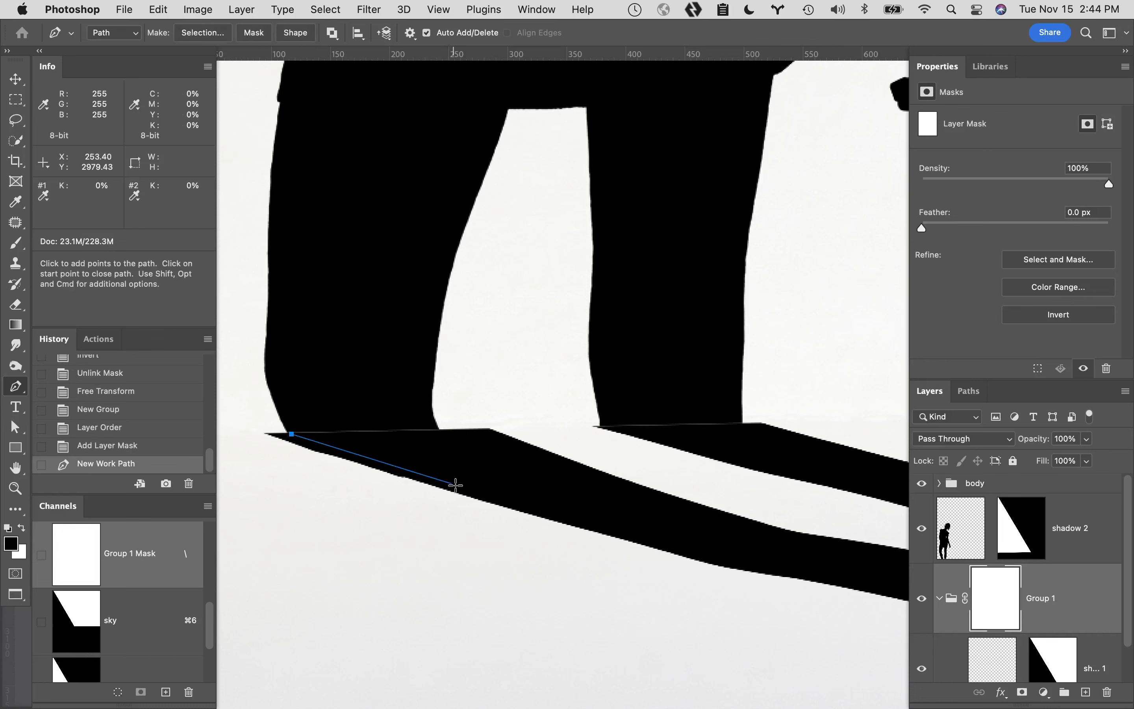
left_click_drag(457, 487, 513, 505)
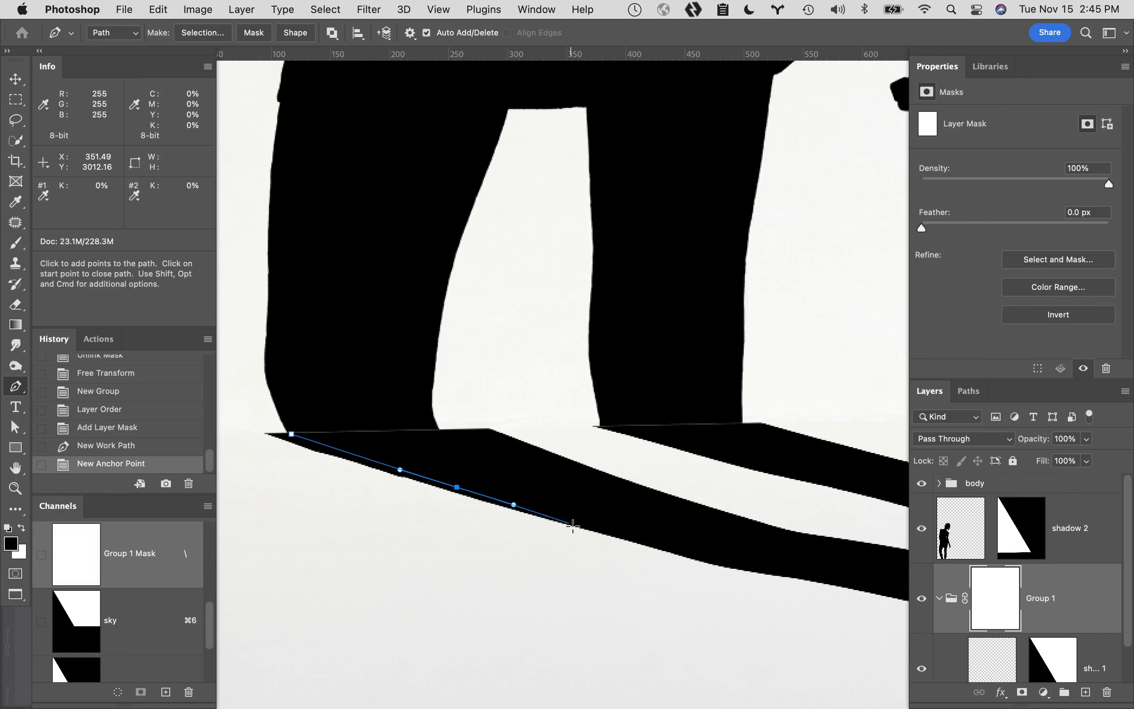
left_click(586, 541)
left_click(500, 614)
left_click_drag(326, 601, 313, 601)
left_click(234, 396)
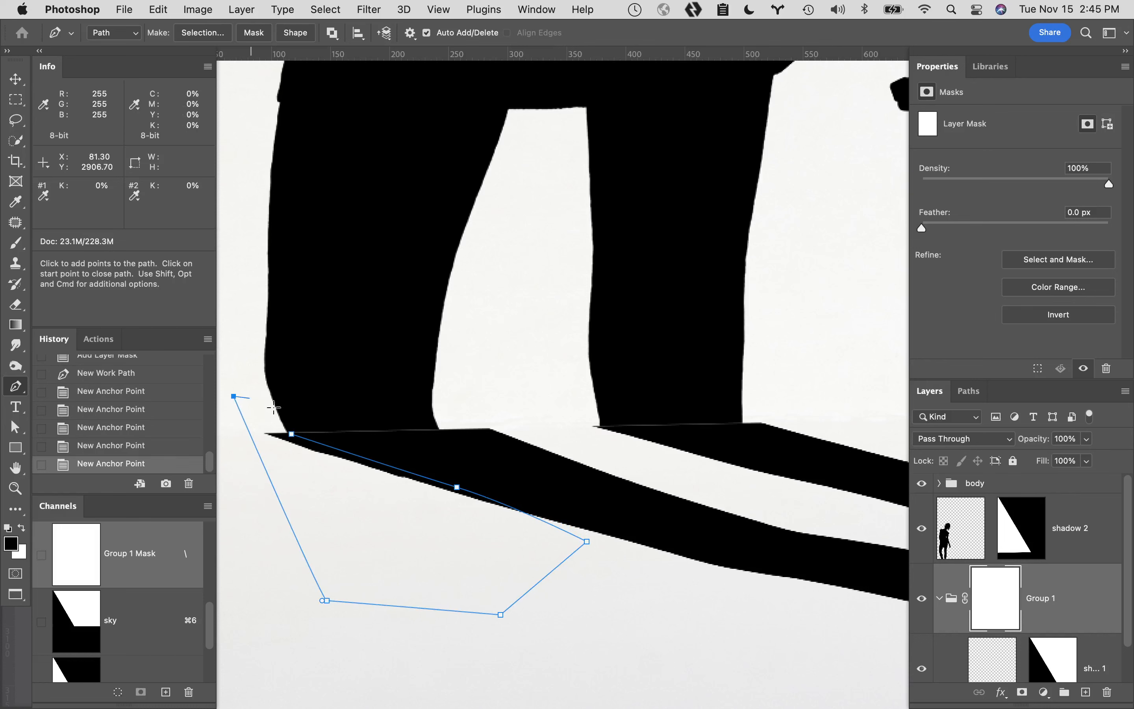
left_click(293, 435)
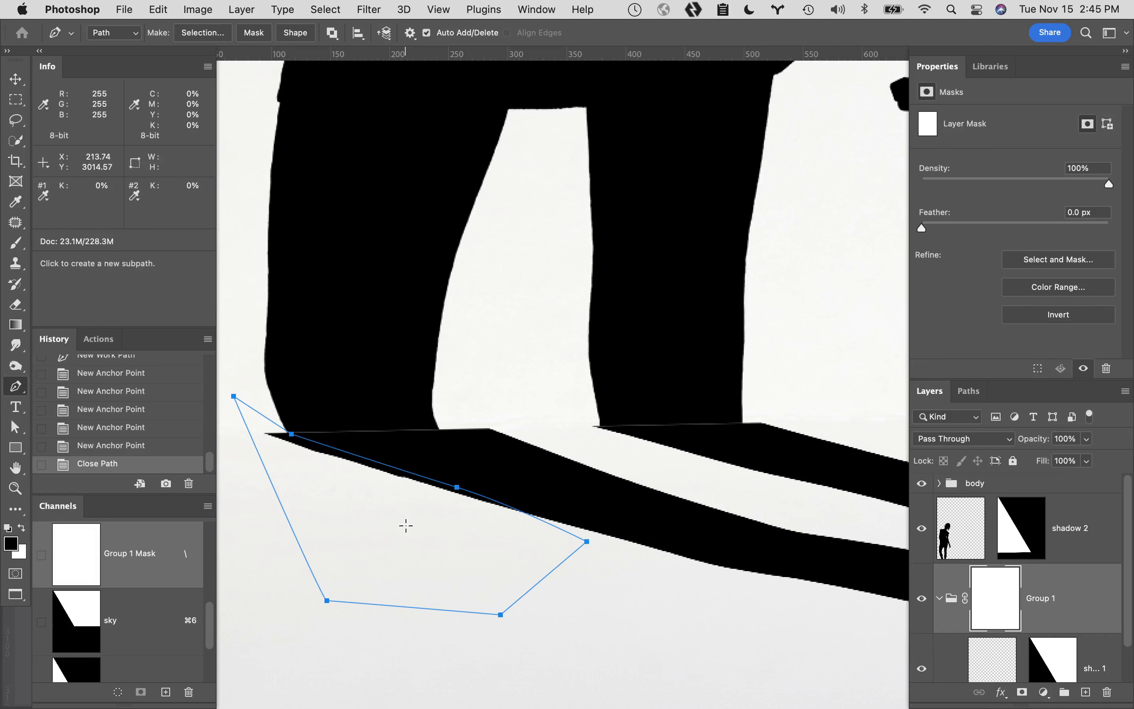
Load the work path around the protruding sliver as a selection.
left_click(970, 392)
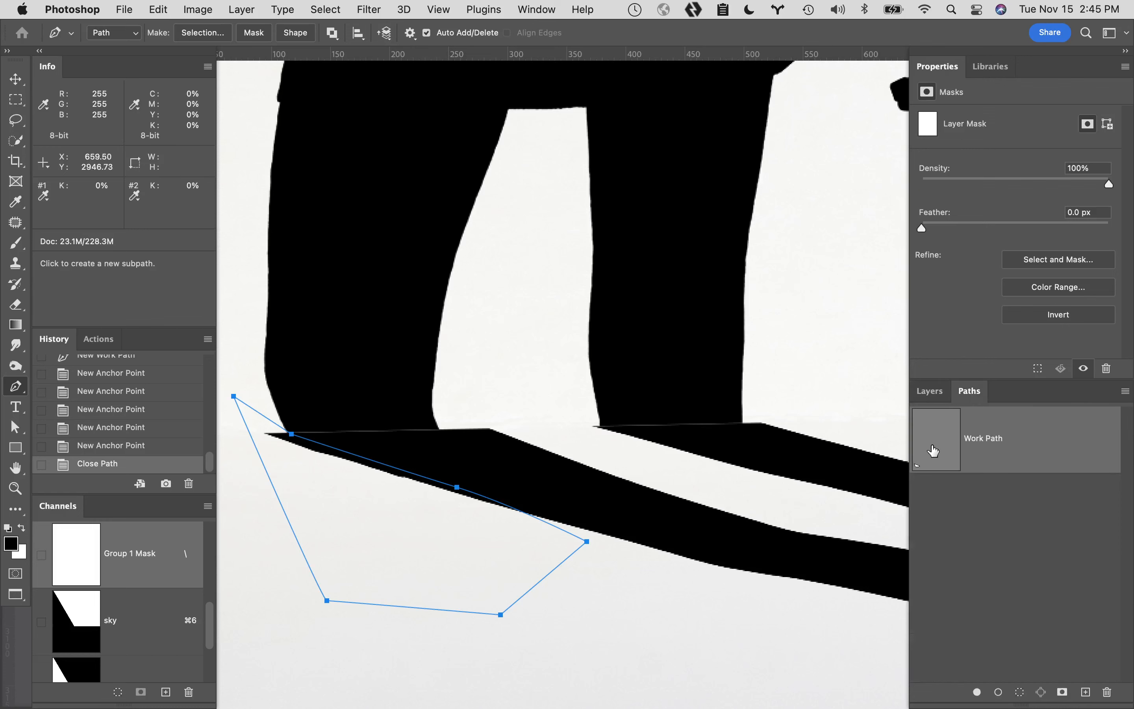
left_click(932, 452, "super")
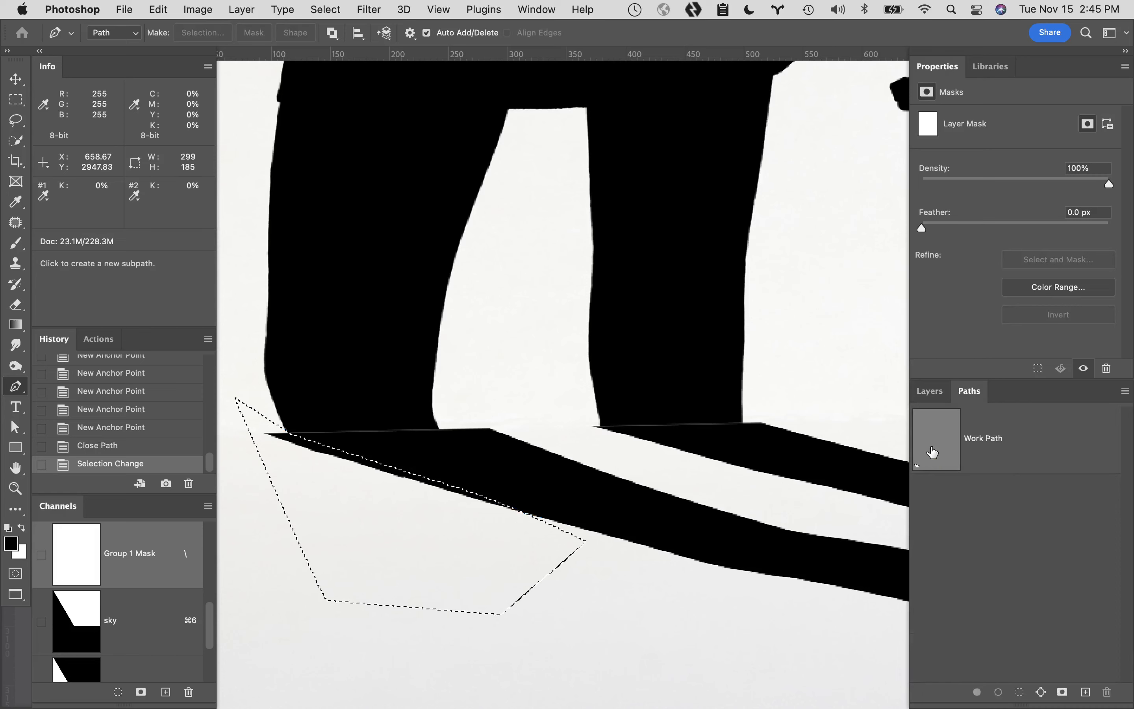
left_click(929, 393)
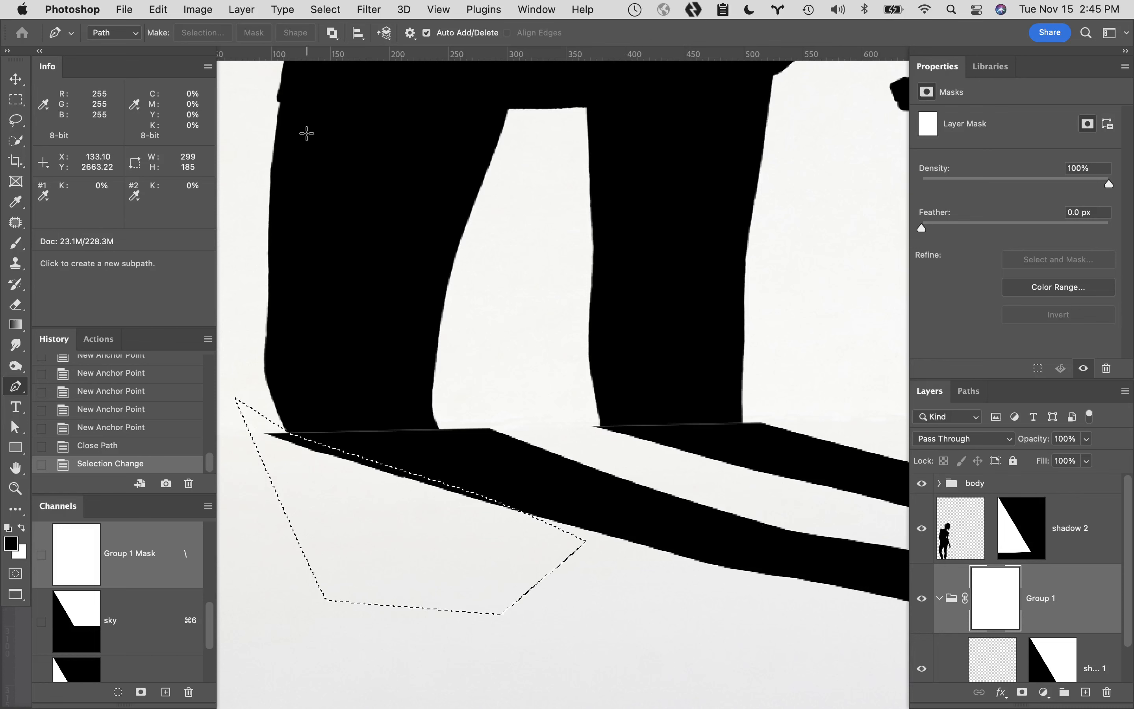
Feather the selection slightly, fill it with black on the shadow 1 group's mask, and deselect.
left_click(325, 9)
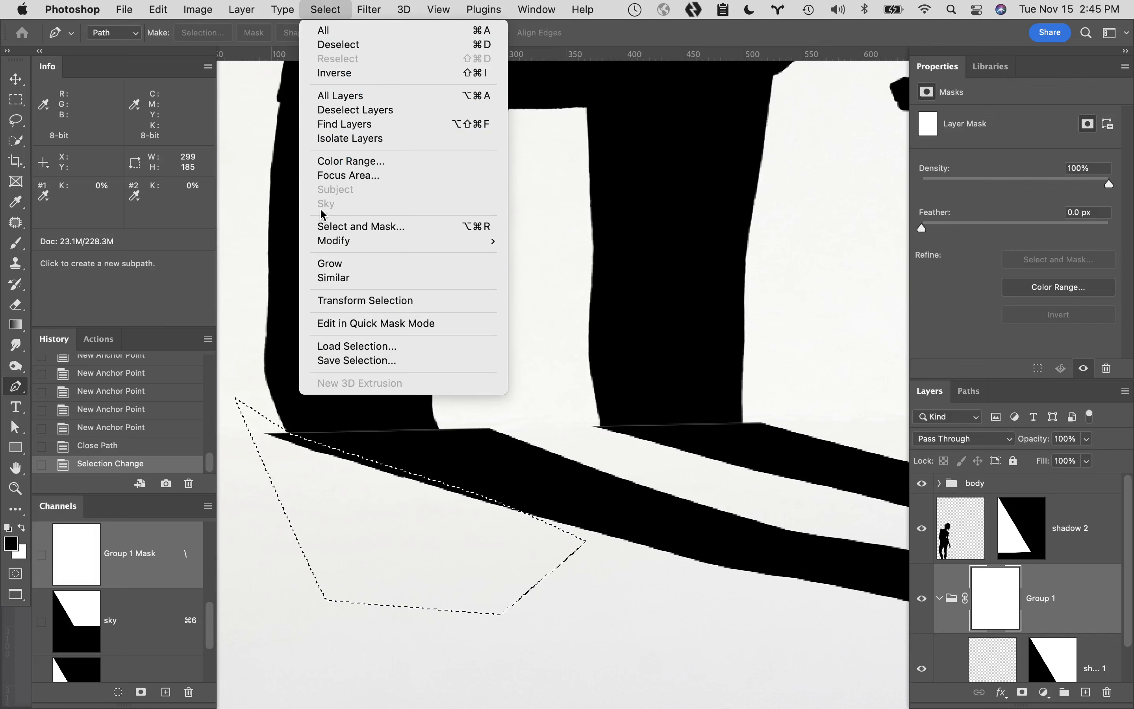
mouse_move(333, 243)
left_click(559, 298)
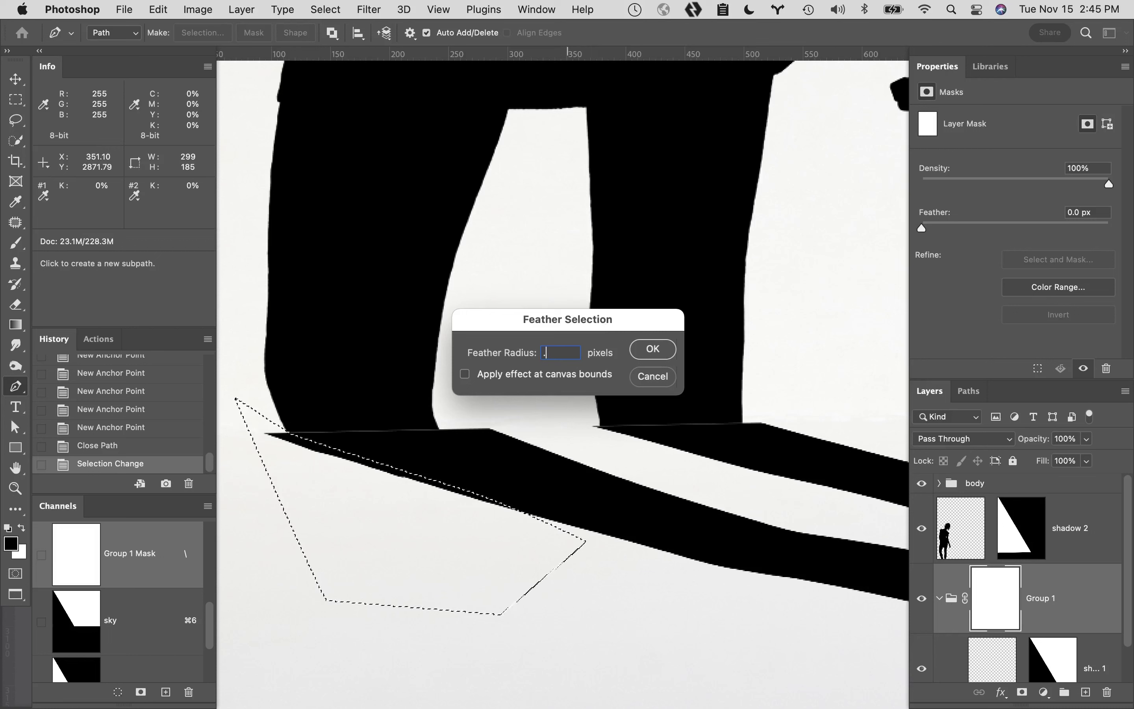
left_click(656, 351)
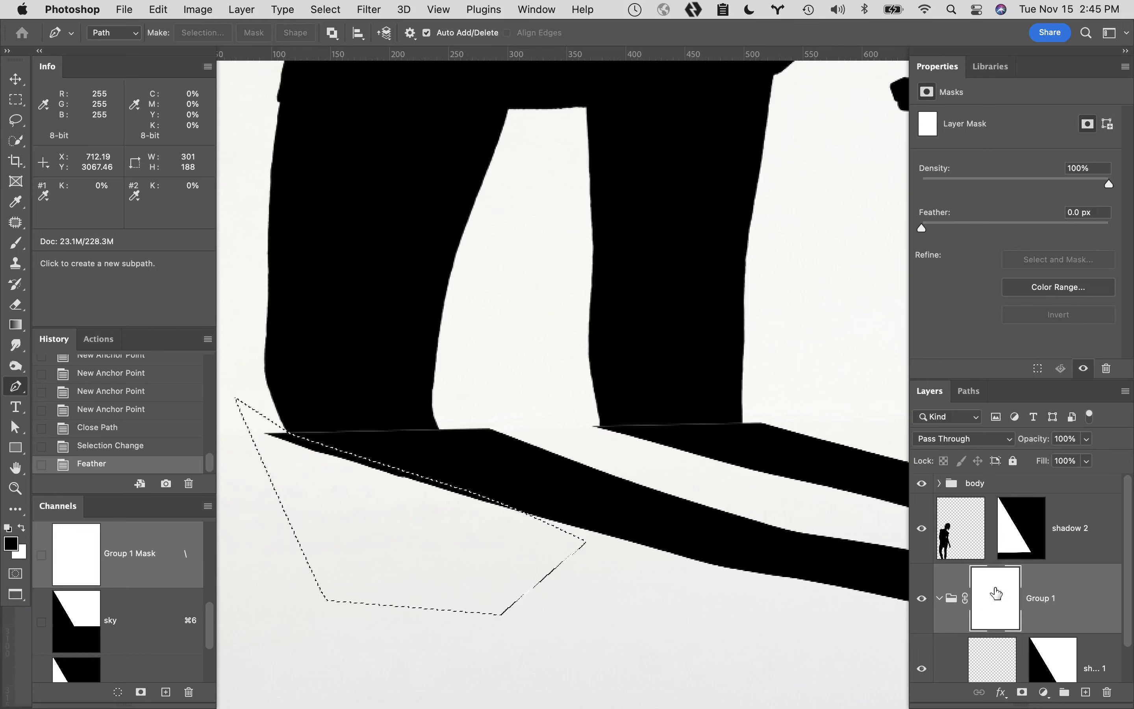
key("super+BackSpace")
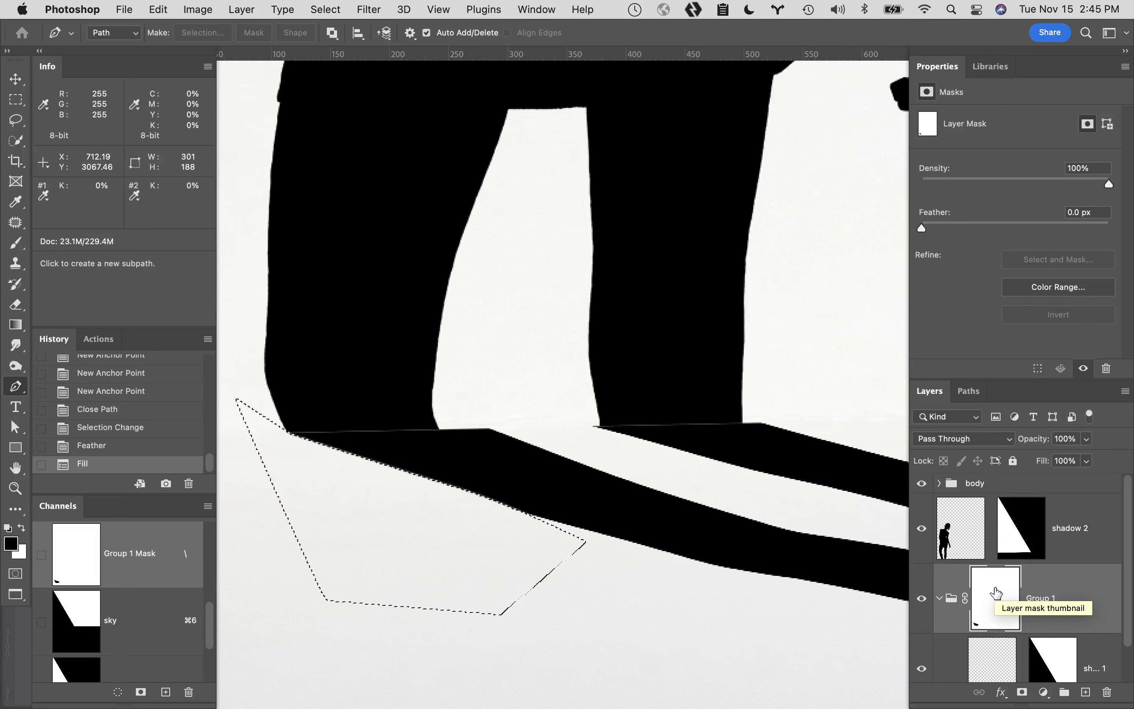
key("super+d")
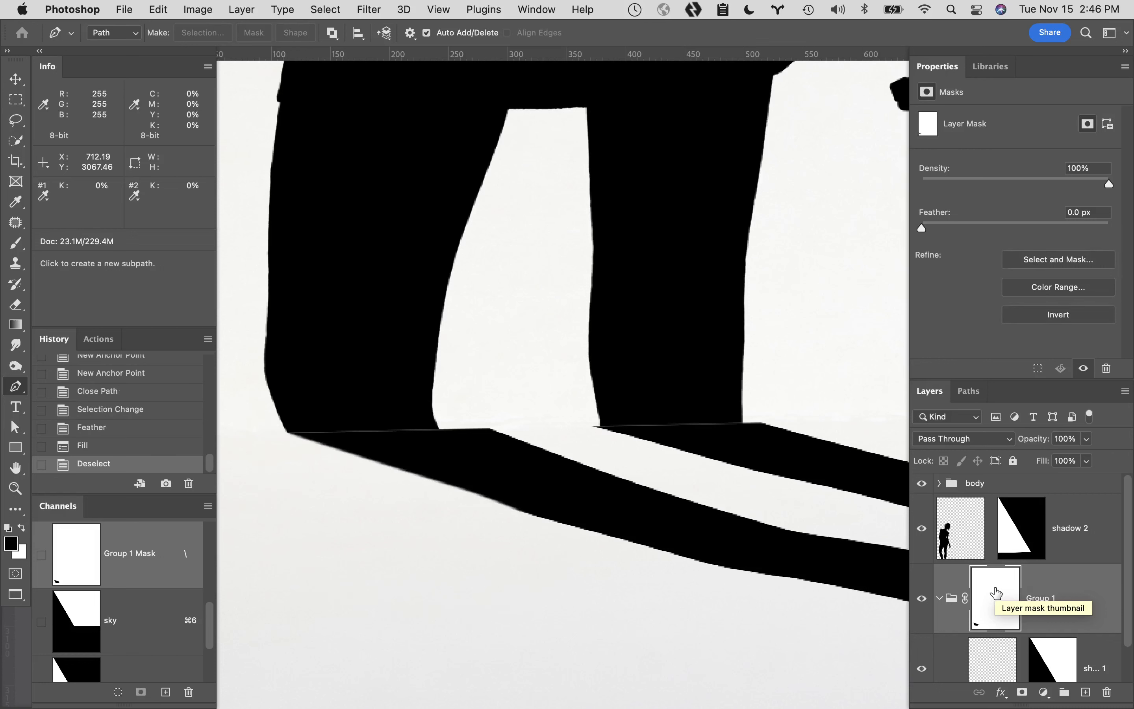
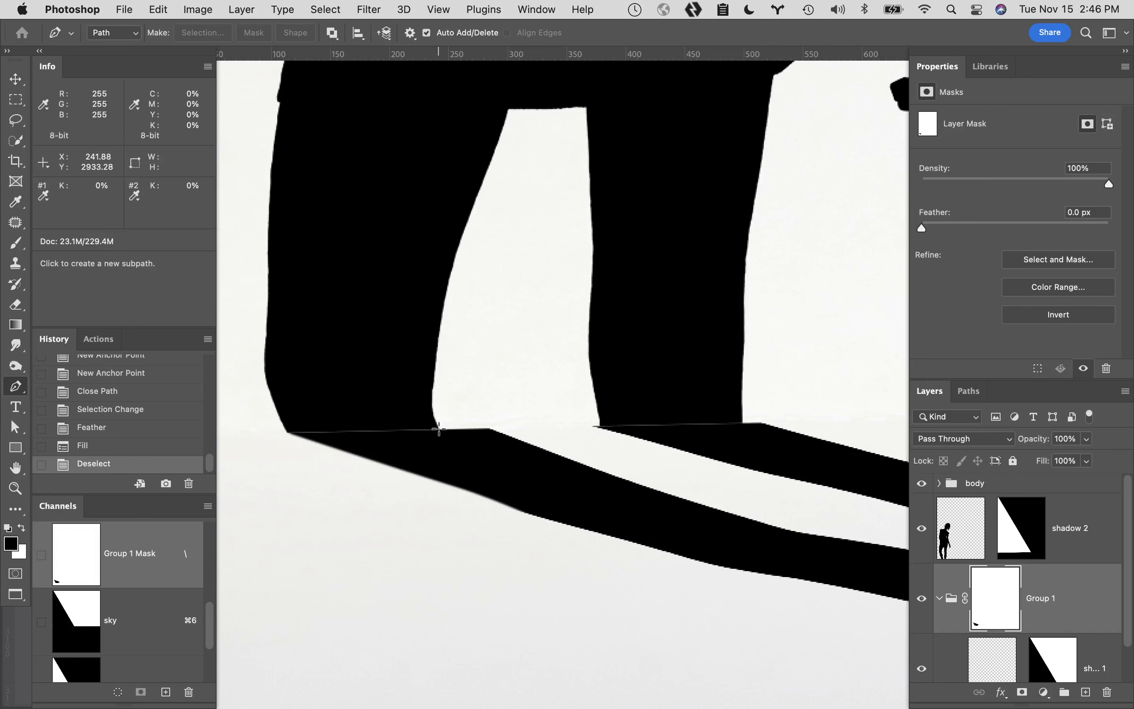
Draw a closed Pen path along the inner edge of the front leg's floor shadow, enclosing the protruding sliver between the legs.
left_click(439, 428)
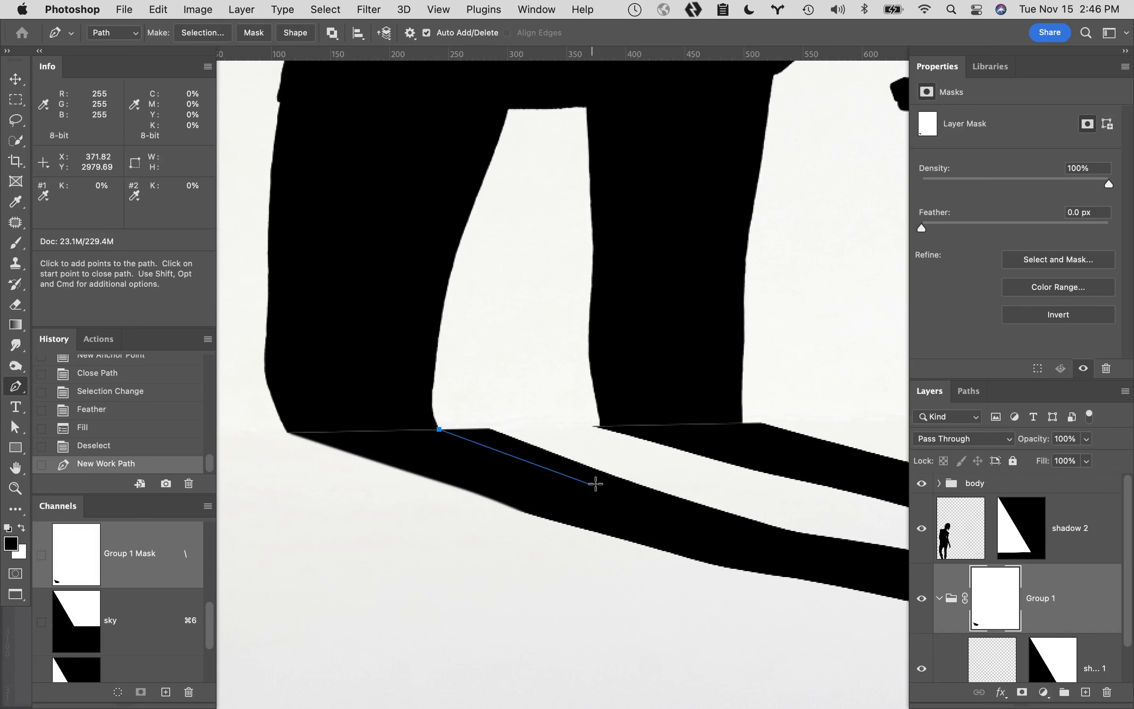
left_click_drag(613, 487, 658, 515)
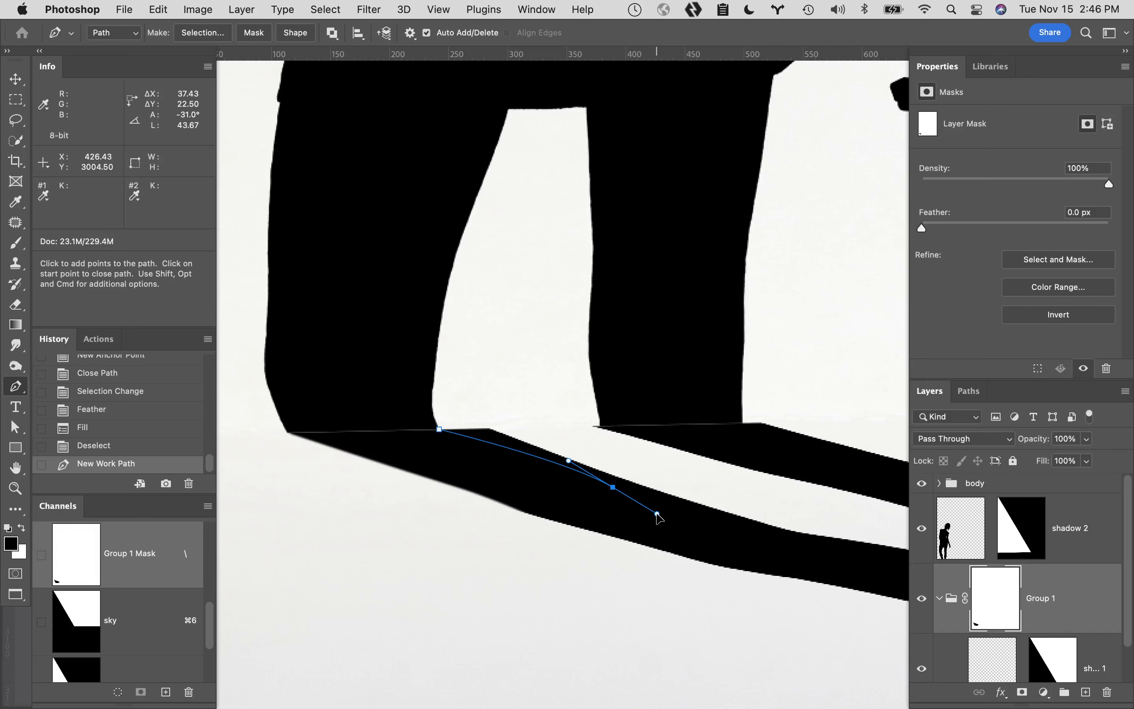
left_click_drag(657, 515, 656, 516)
key("super+z")
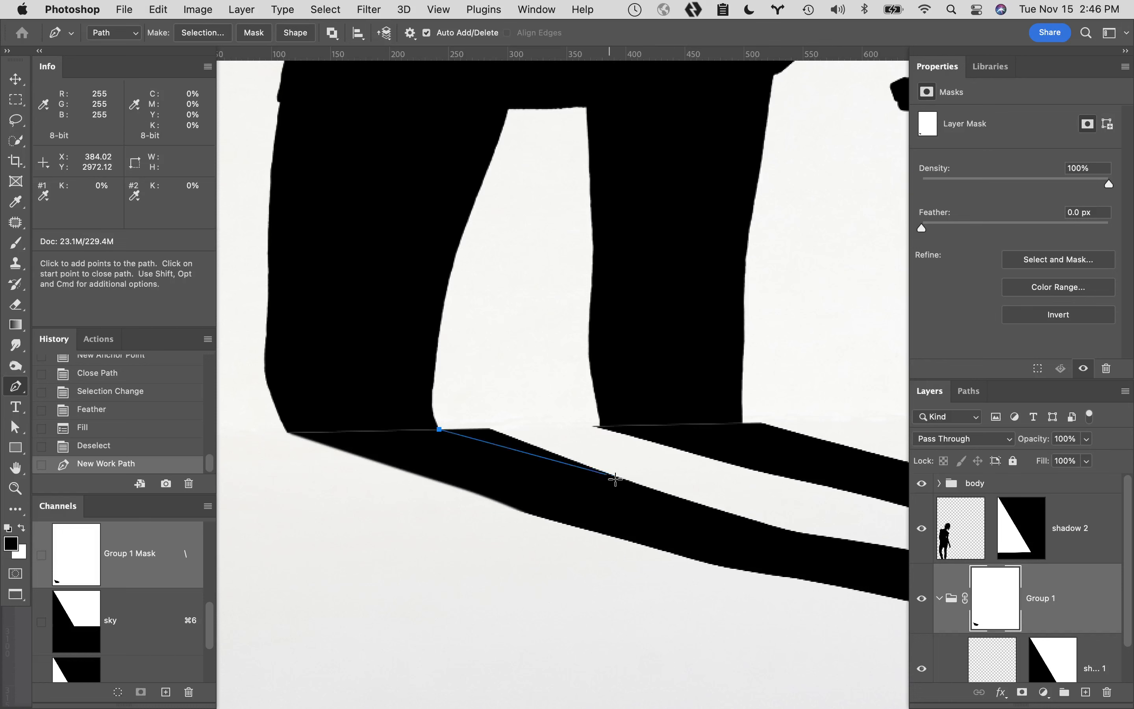
left_click(685, 500)
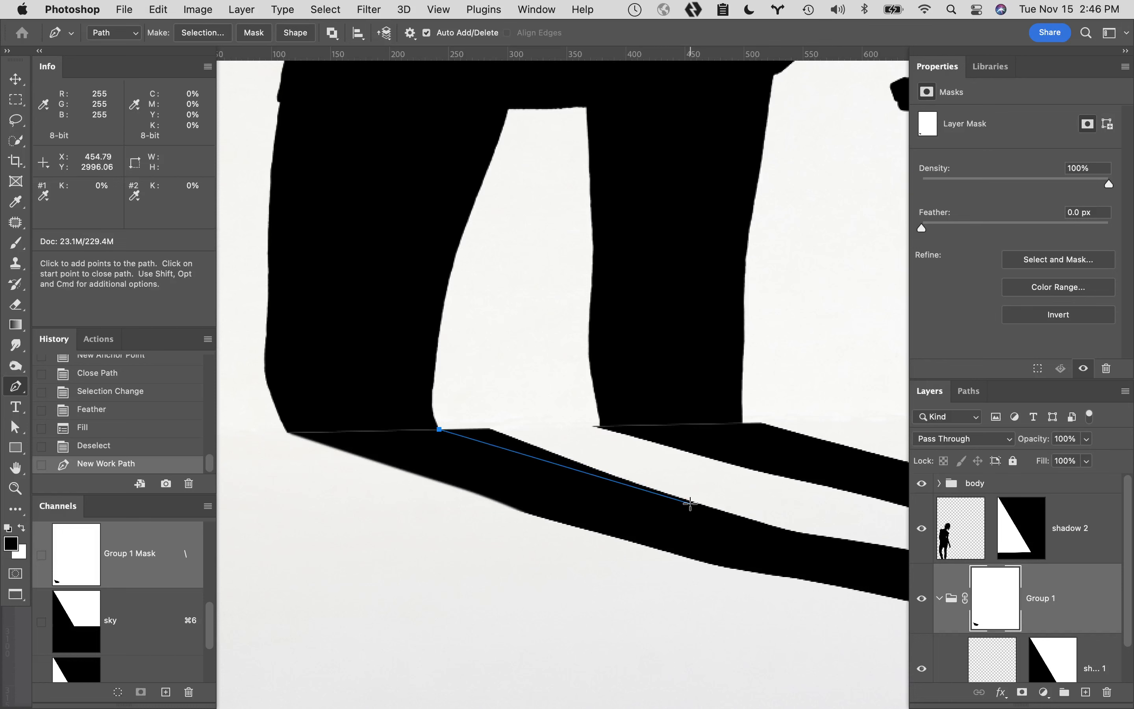
left_click_drag(690, 502, 746, 535)
left_click(665, 467)
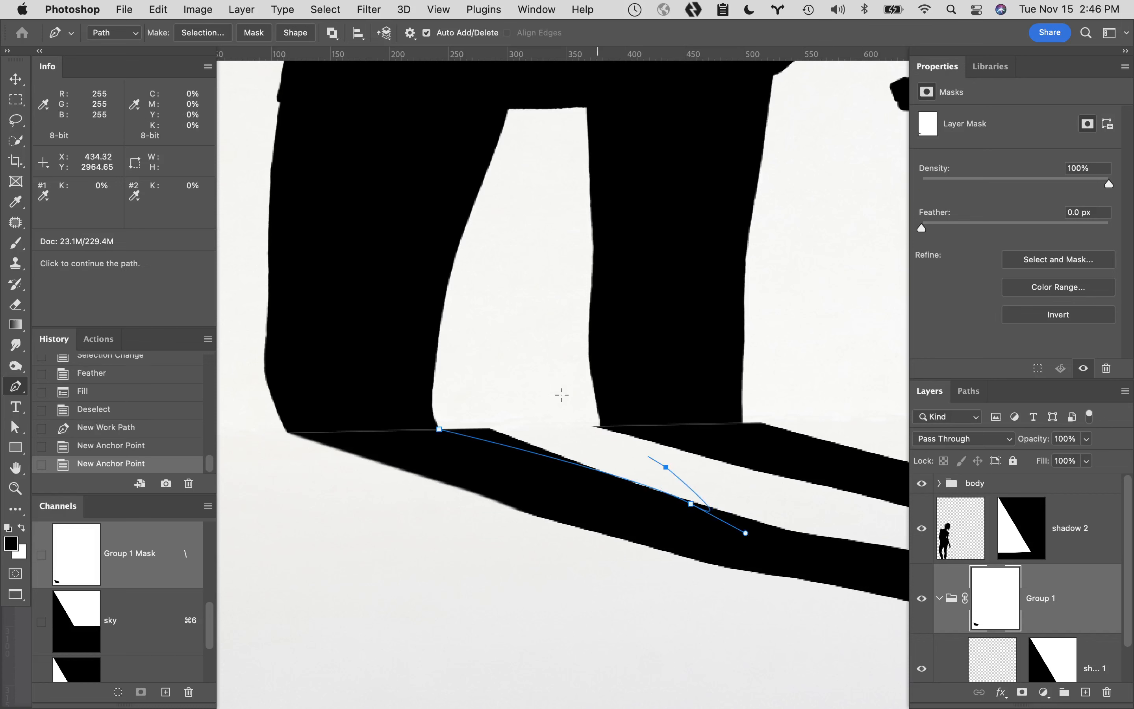
left_click(523, 369)
left_click(450, 368)
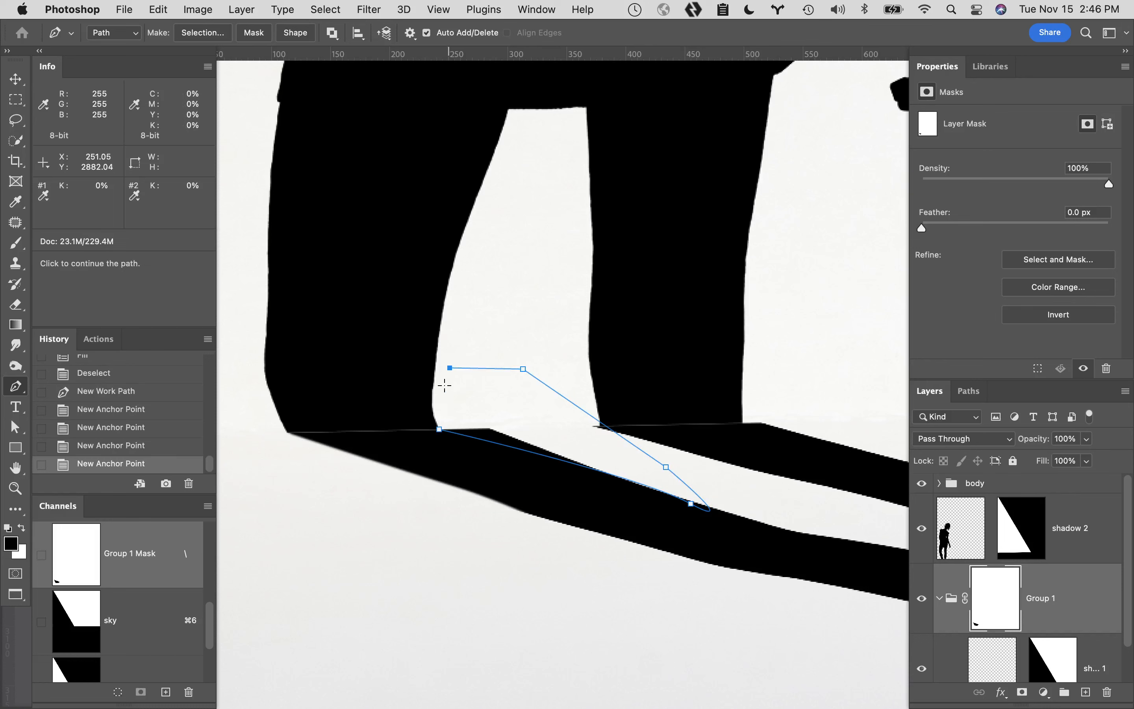
left_click(439, 430)
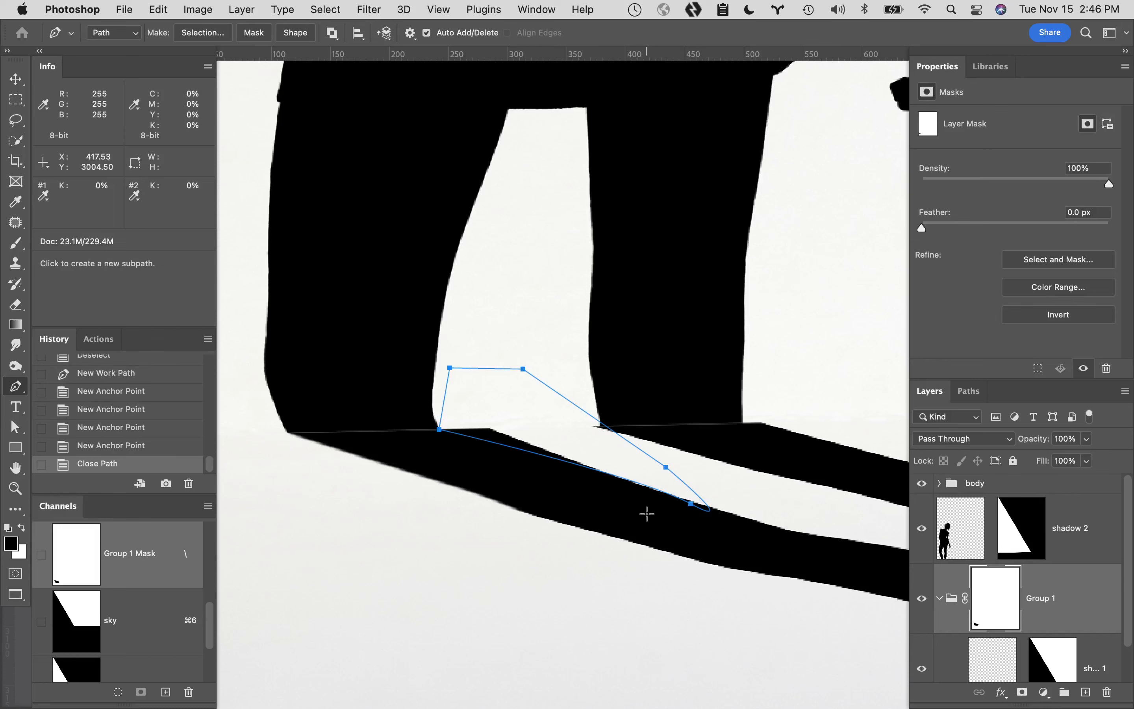
Load the work path between the legs as a selection and feather it by 0.5 pixels.
left_click(972, 392)
left_click(937, 439, "super")
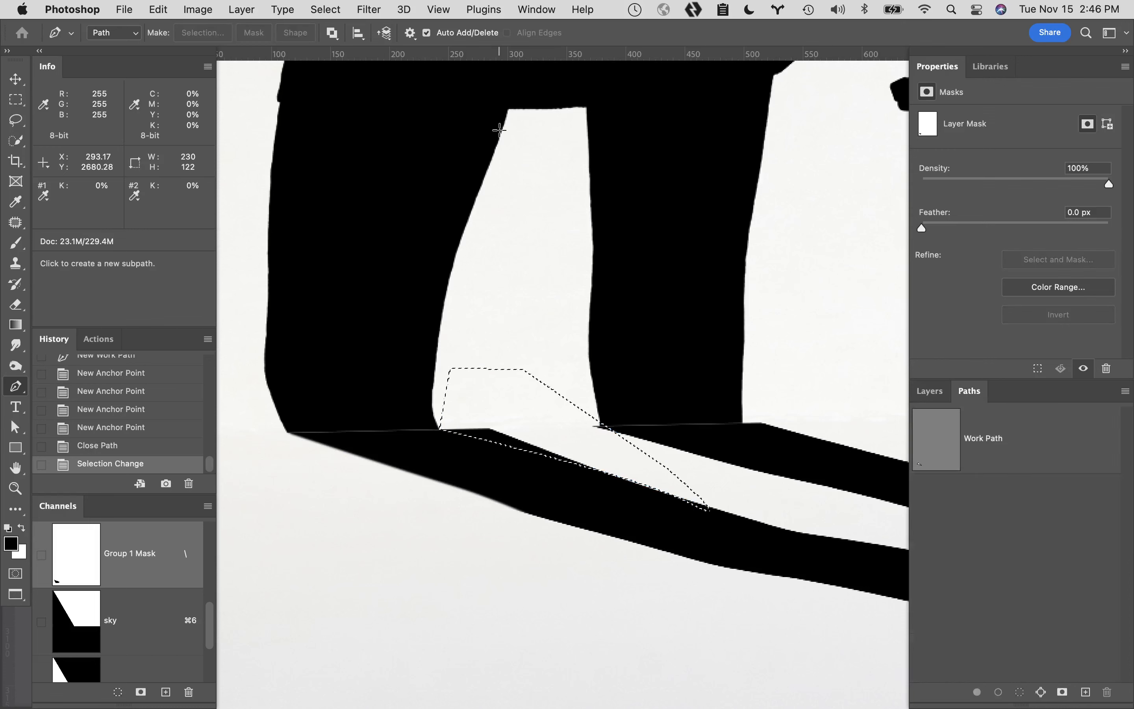
left_click(323, 7)
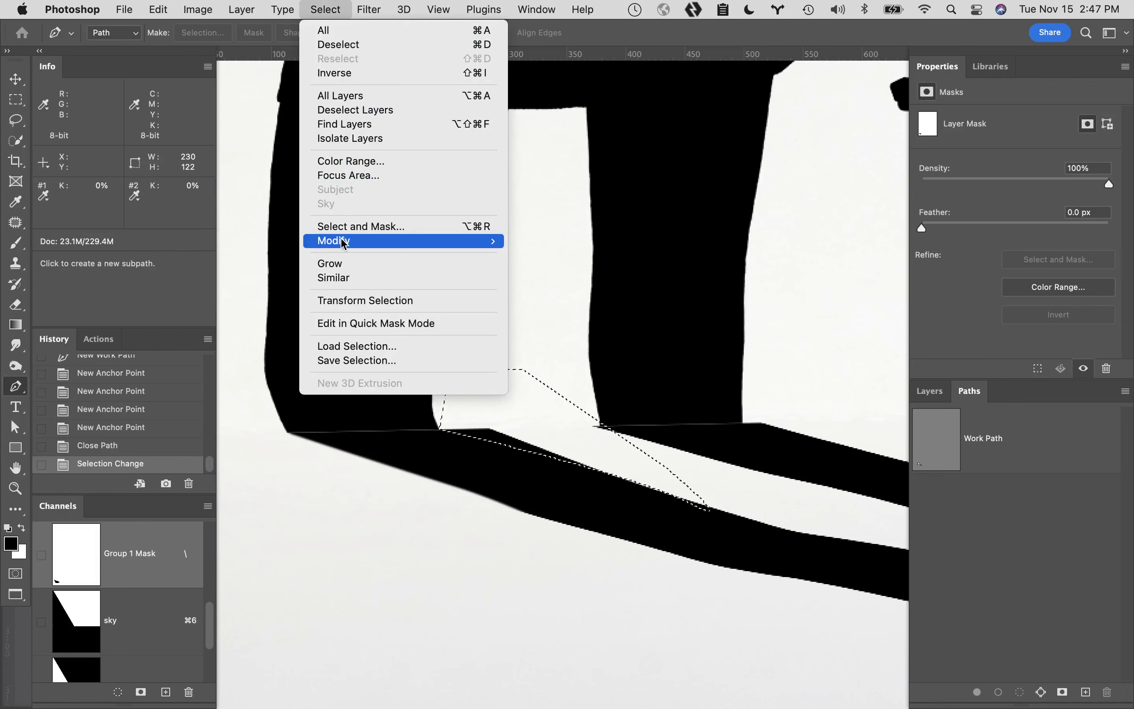
mouse_move(344, 241)
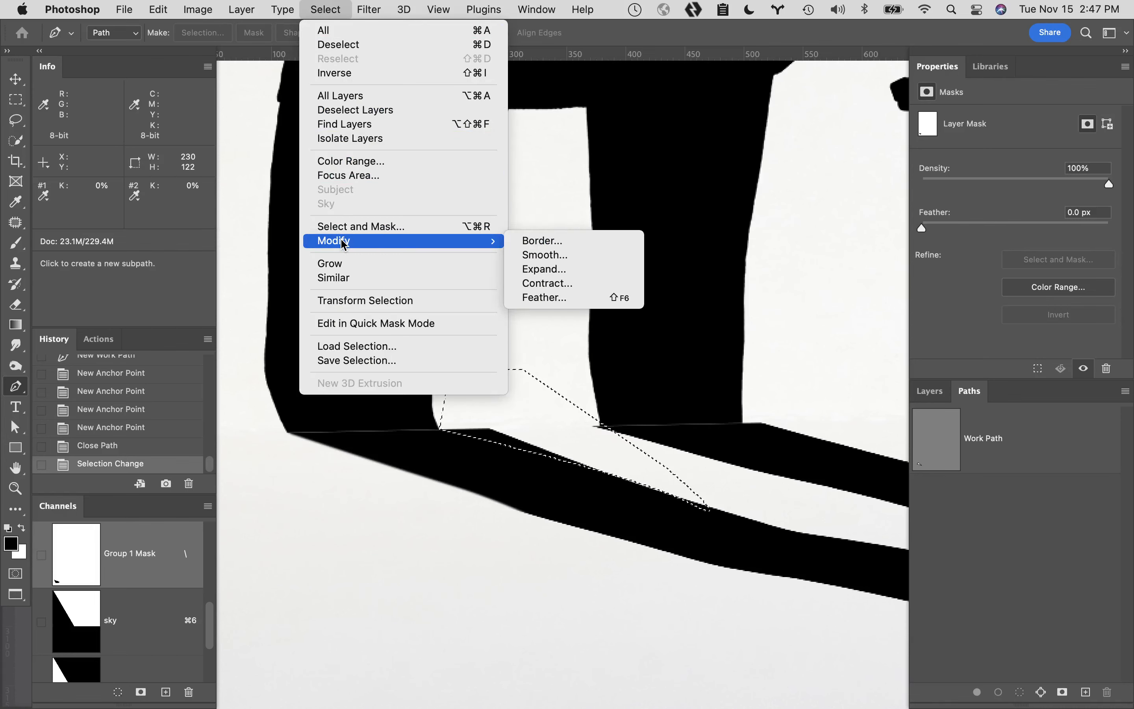
left_click(562, 300)
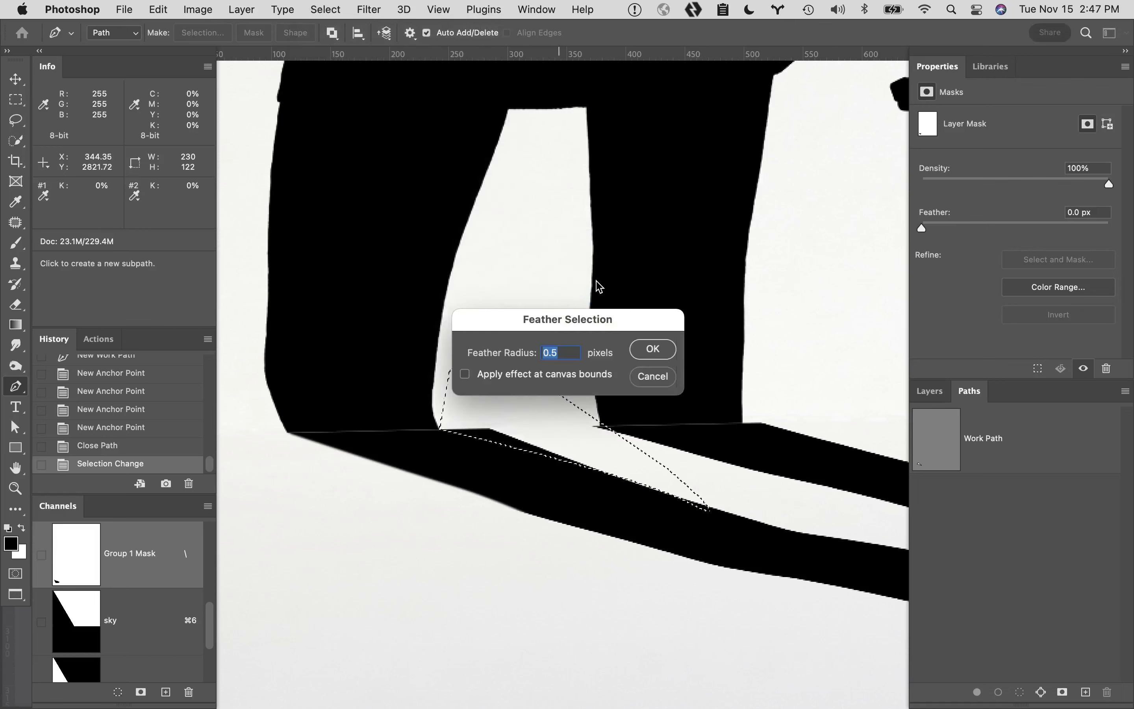
left_click(650, 350)
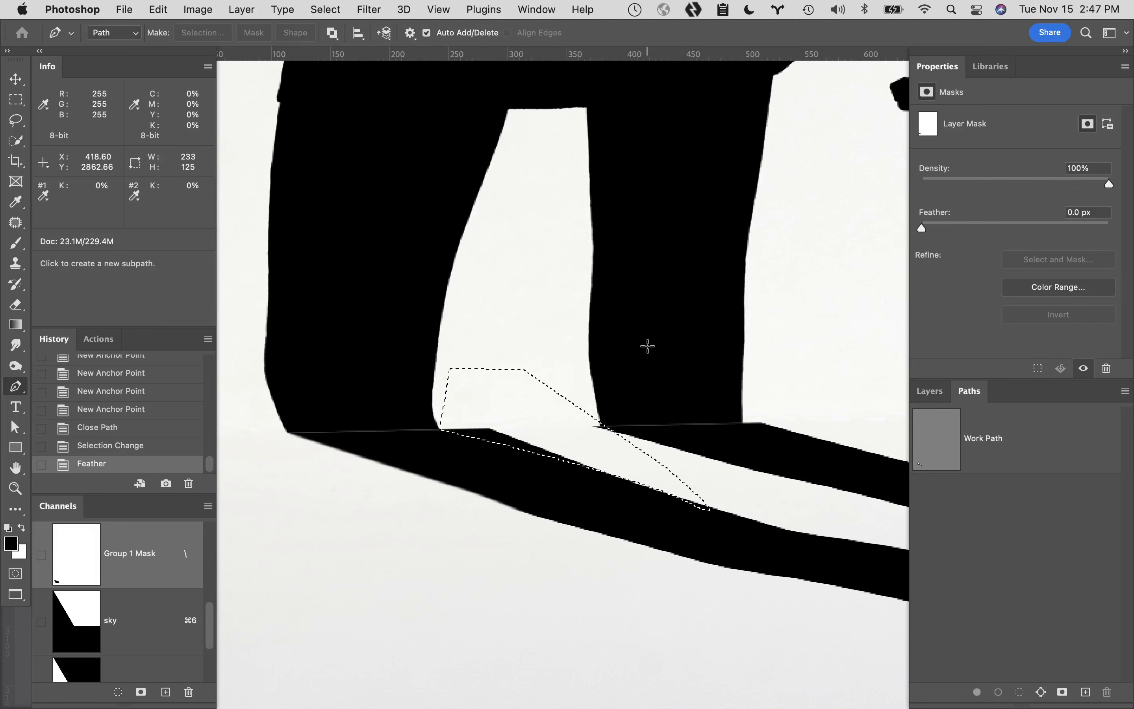
Fill the feathered selection with black on the Group 1 mask and deselect.
left_click(933, 391)
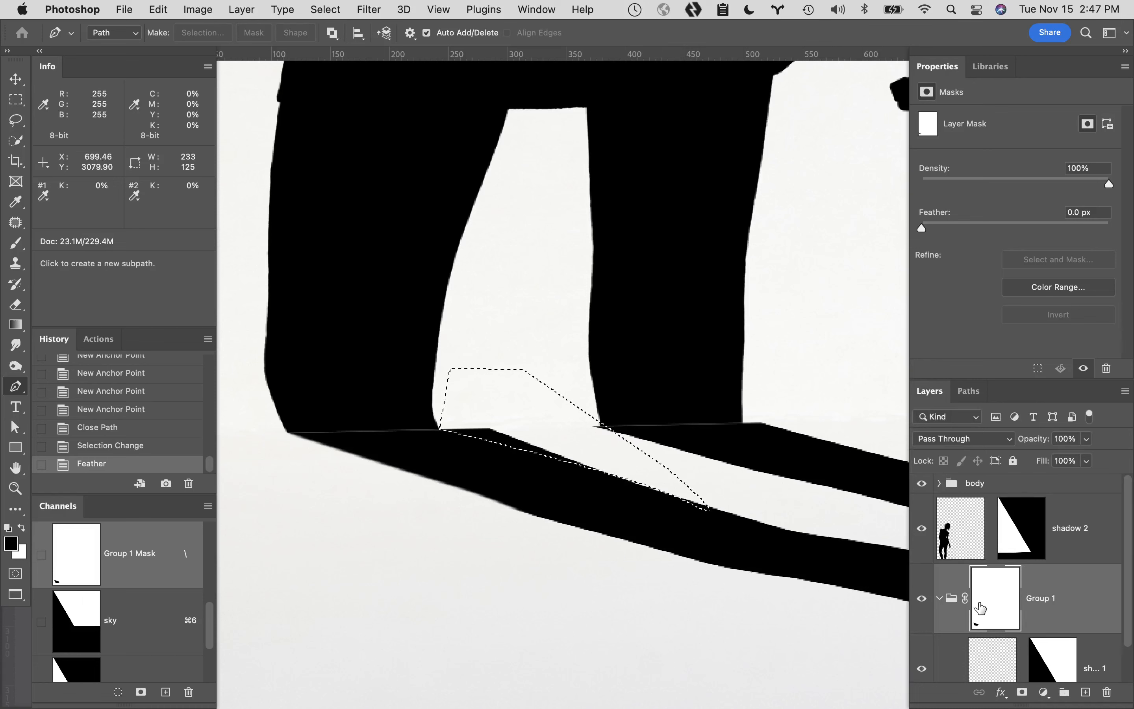
key("super+BackSpace")
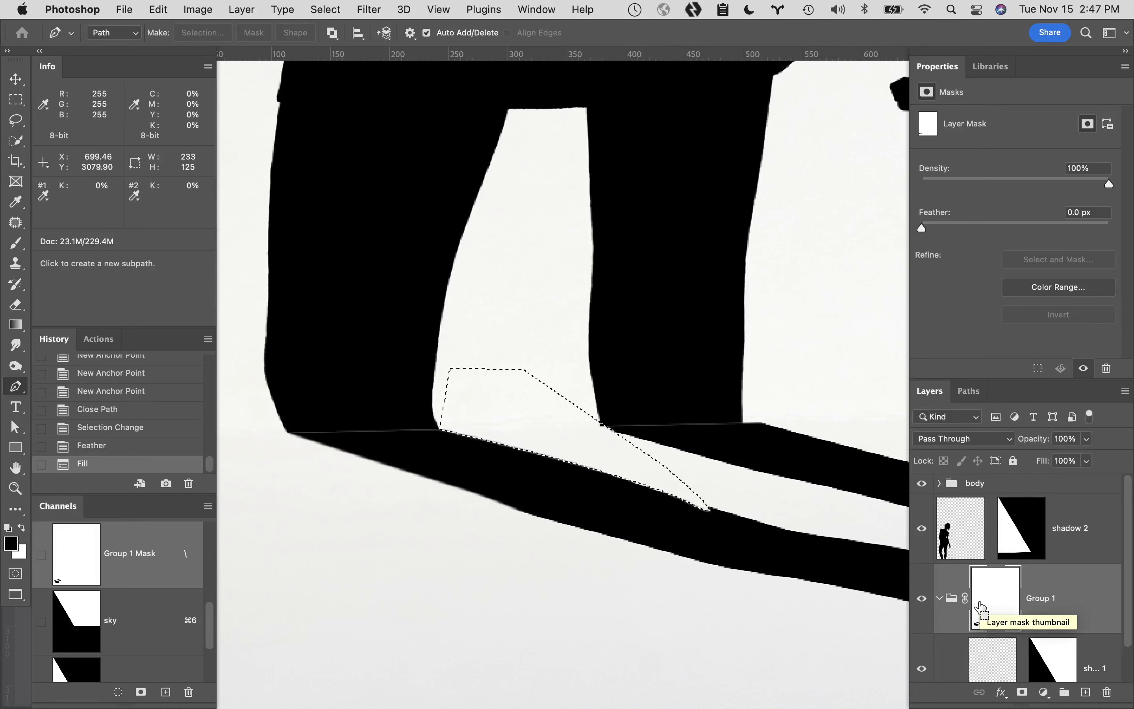
key("super+d")
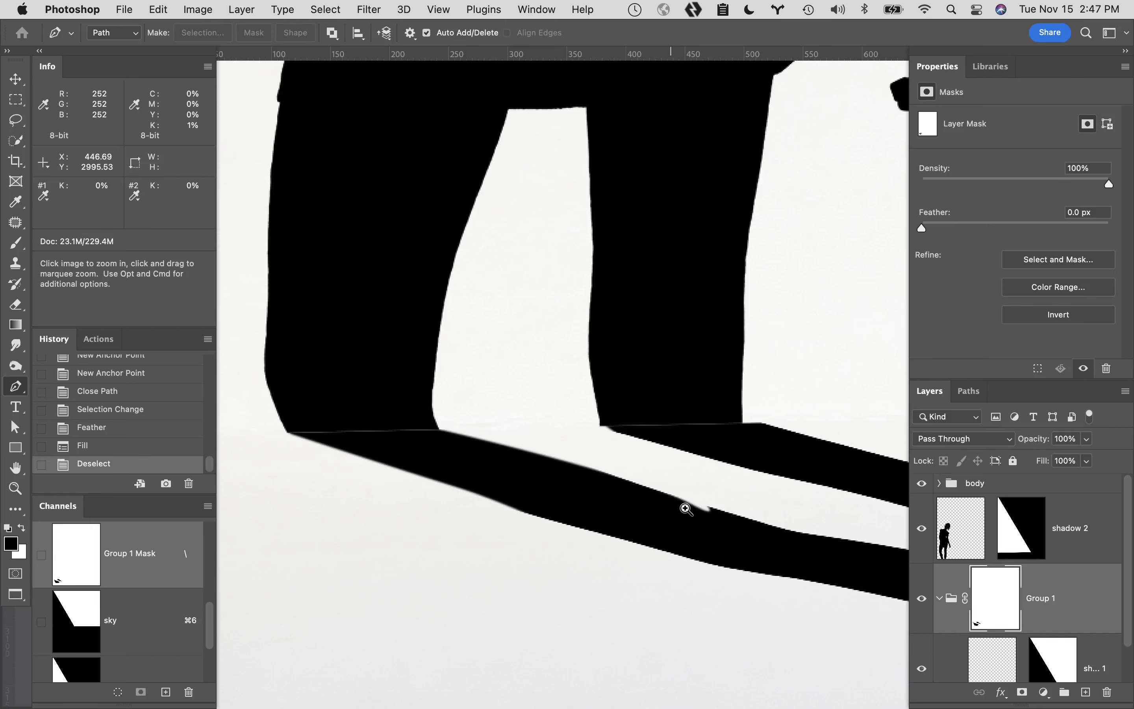
Set up a soft round Brush with a size of 30 px and 79% hardness for retouching the notch in the front leg's floor shadow.
left_click_drag(683, 508, 695, 520)
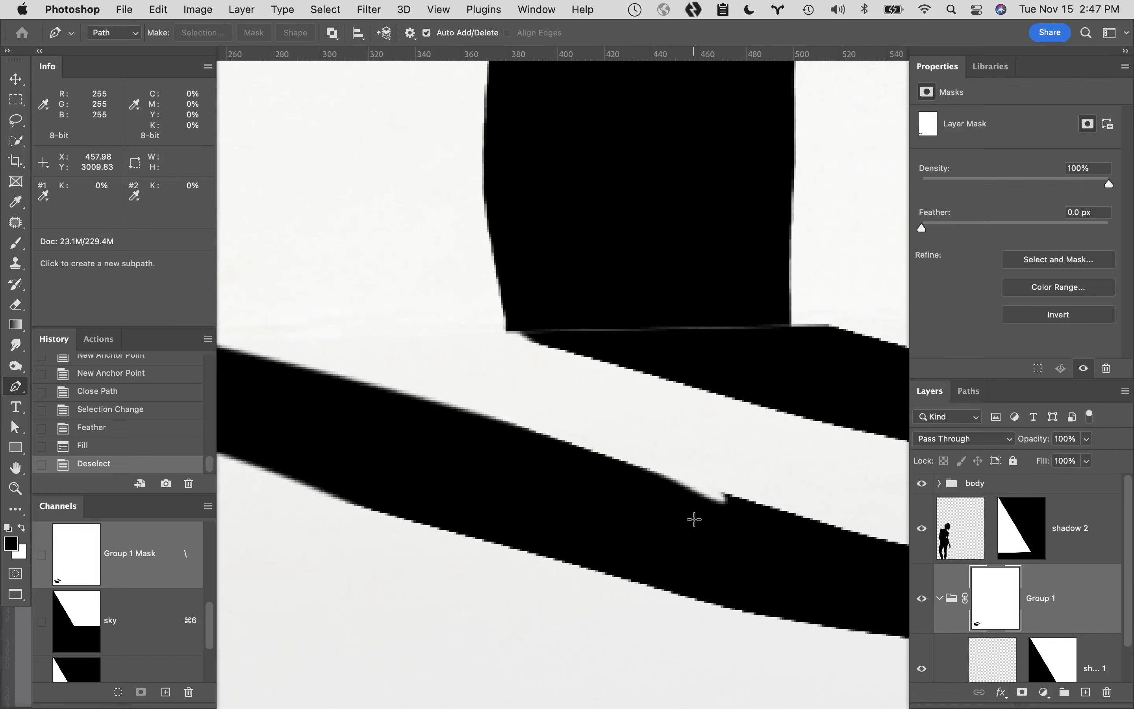
key("b")
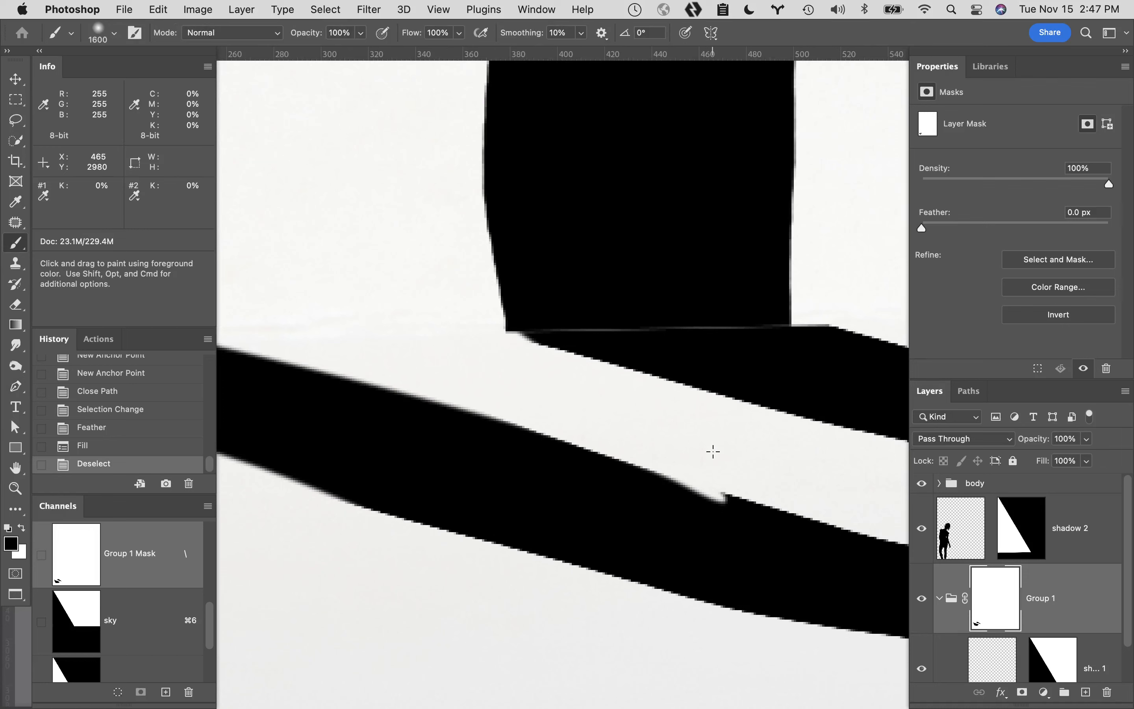
key("bracketleft")
key("bracketleft")
key("bracketleft")
key("bracketleft")
key("bracketleft")
key("bracketleft")
key("bracketleft")
key("bracketleft")
key("bracketleft")
key("bracketleft")
key("bracketleft")
key("bracketleft")
key("bracketleft")
key("bracketleft")
key("bracketleft")
key("bracketleft")
key("bracketleft")
key("bracketleft")
key("bracketleft")
left_click(115, 32)
left_click_drag(90, 117, 167, 123)
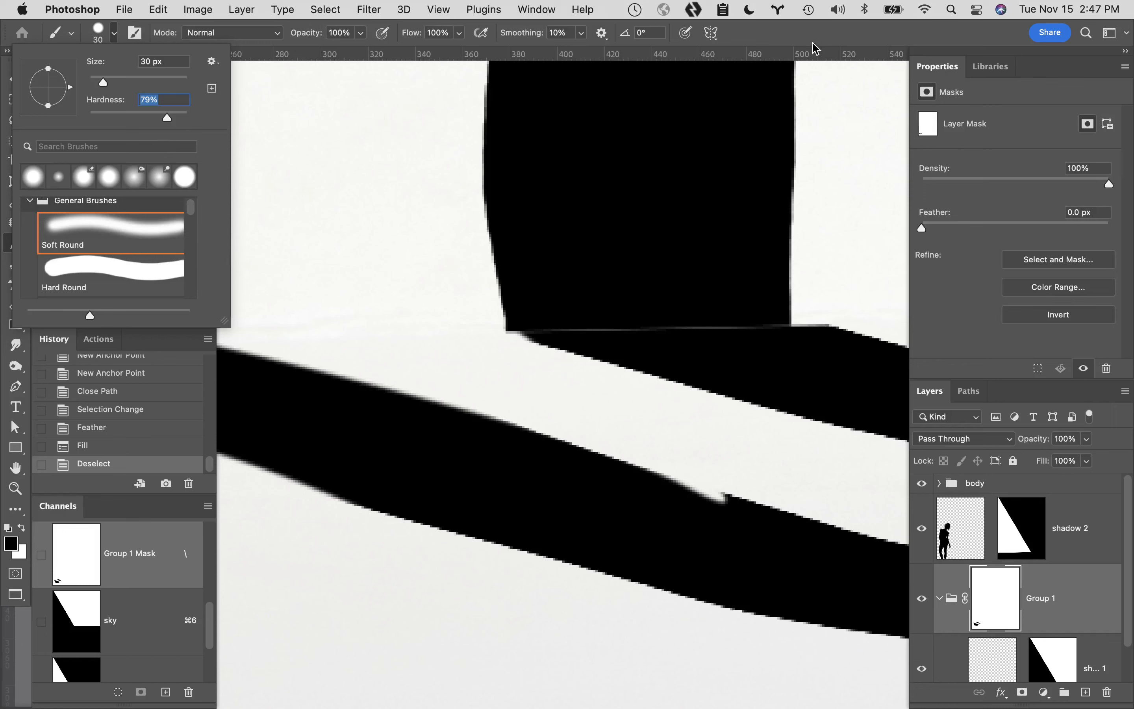
left_click(803, 32)
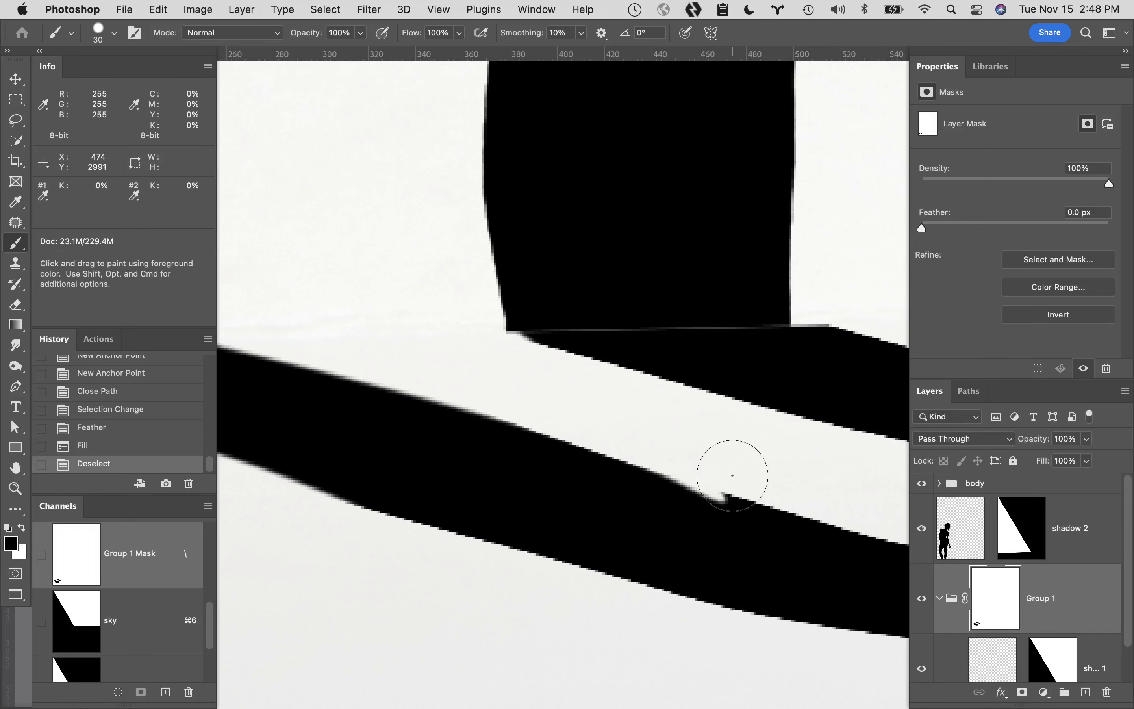
Paint white on the Group 1 mask over the notch to smooth the upper edge of the front leg's floor shadow.
key("x")
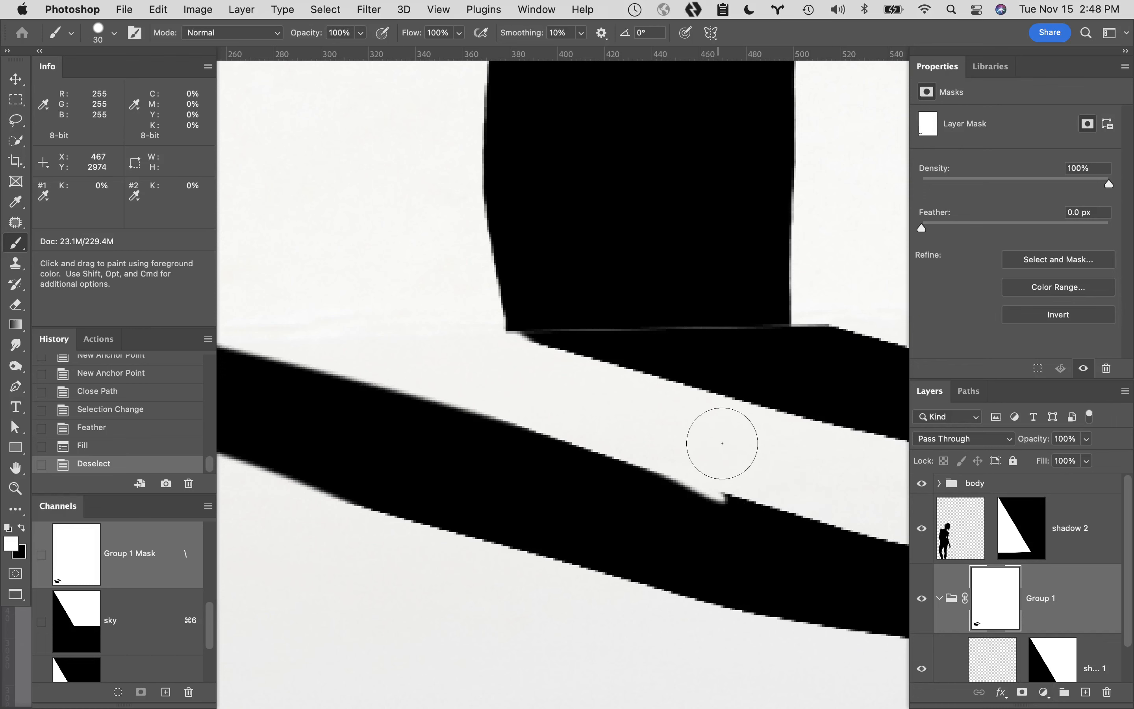
left_click_drag(725, 468, 666, 445)
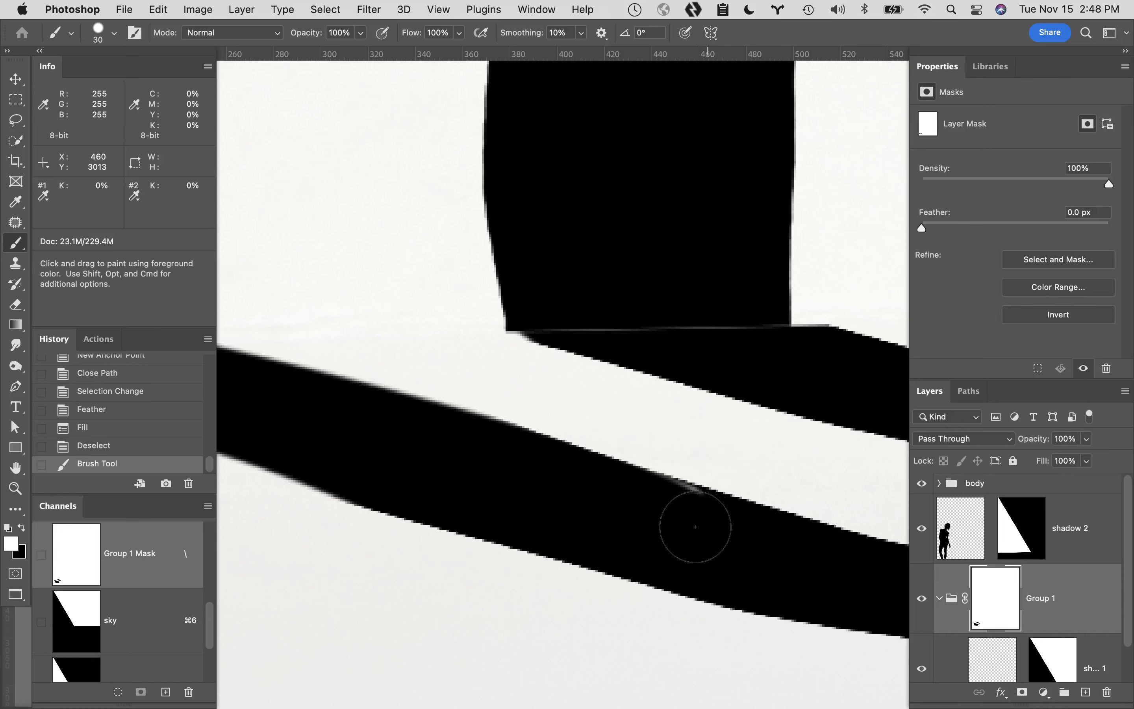
left_click_drag(675, 513, 649, 519)
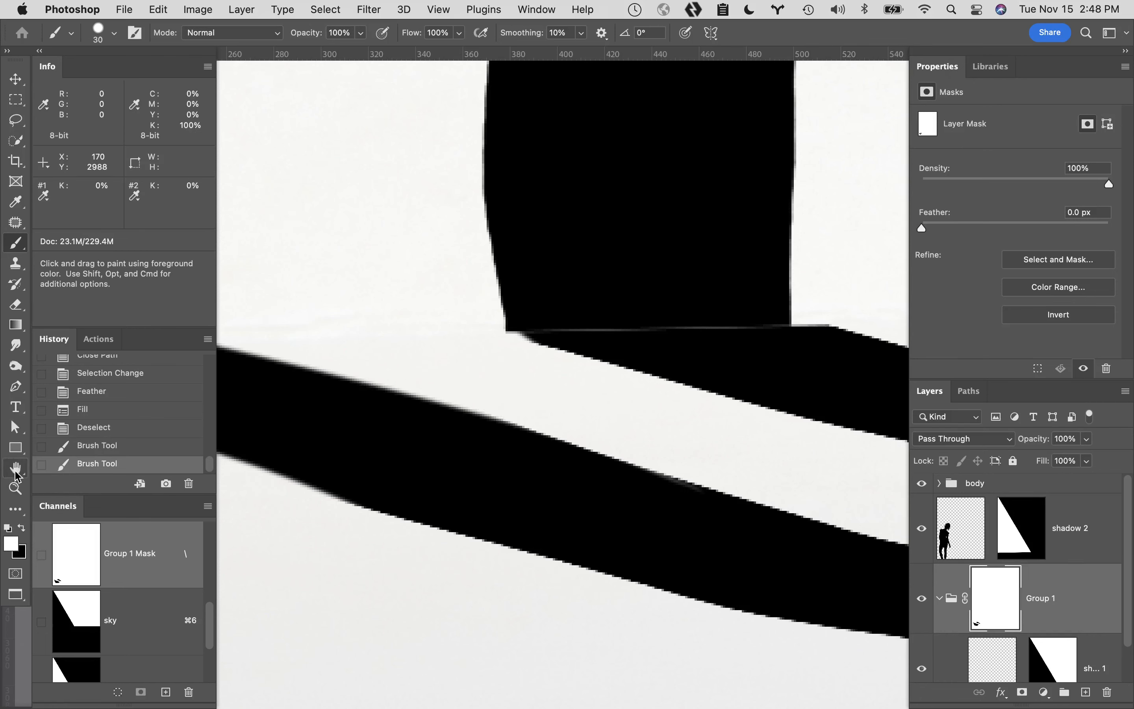
key("alt+space")
left_click(649, 471)
left_click(646, 470)
key("super+space")
left_click(567, 403)
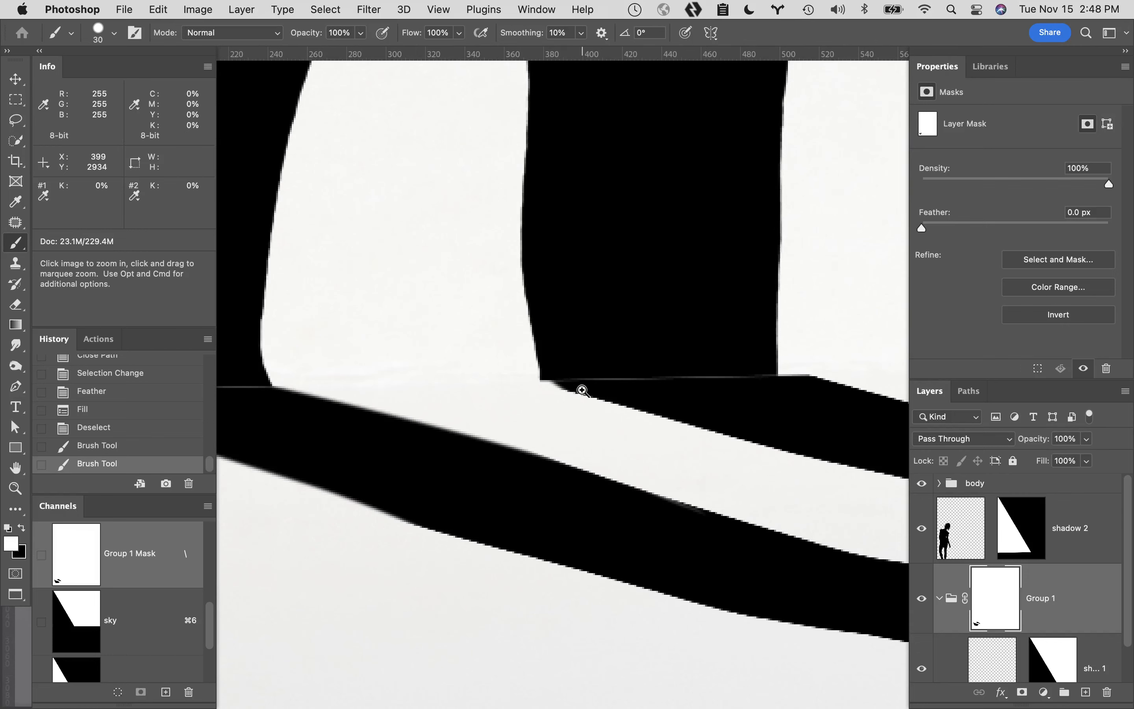
left_click(582, 391)
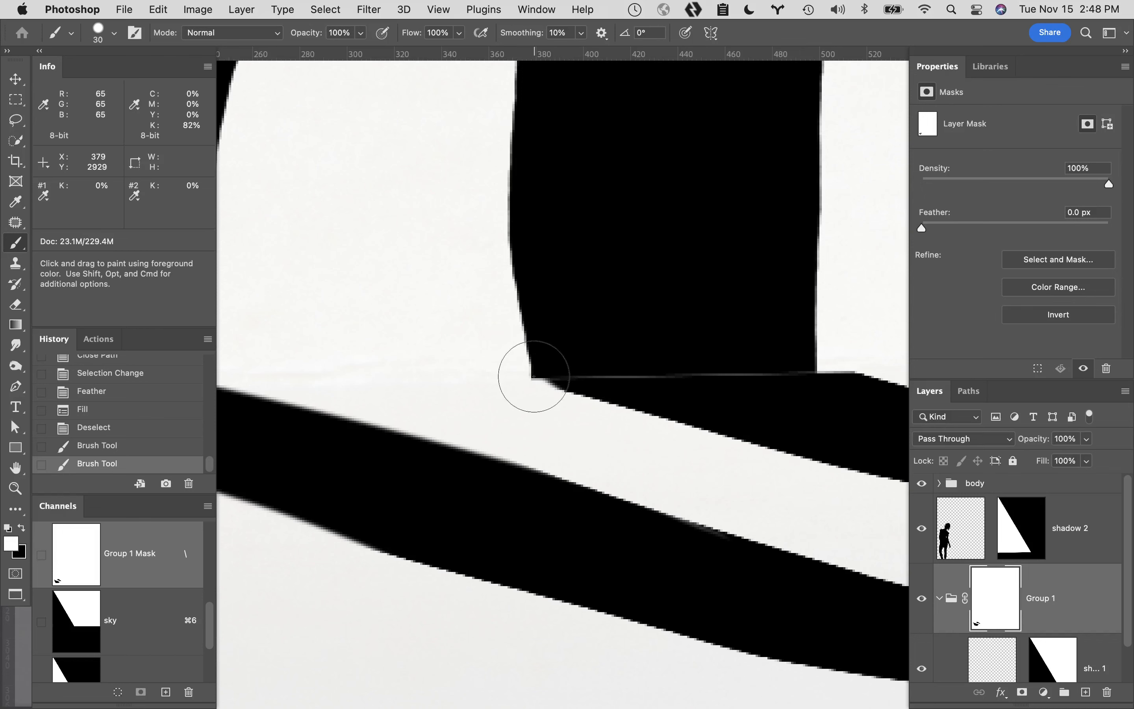
key("p")
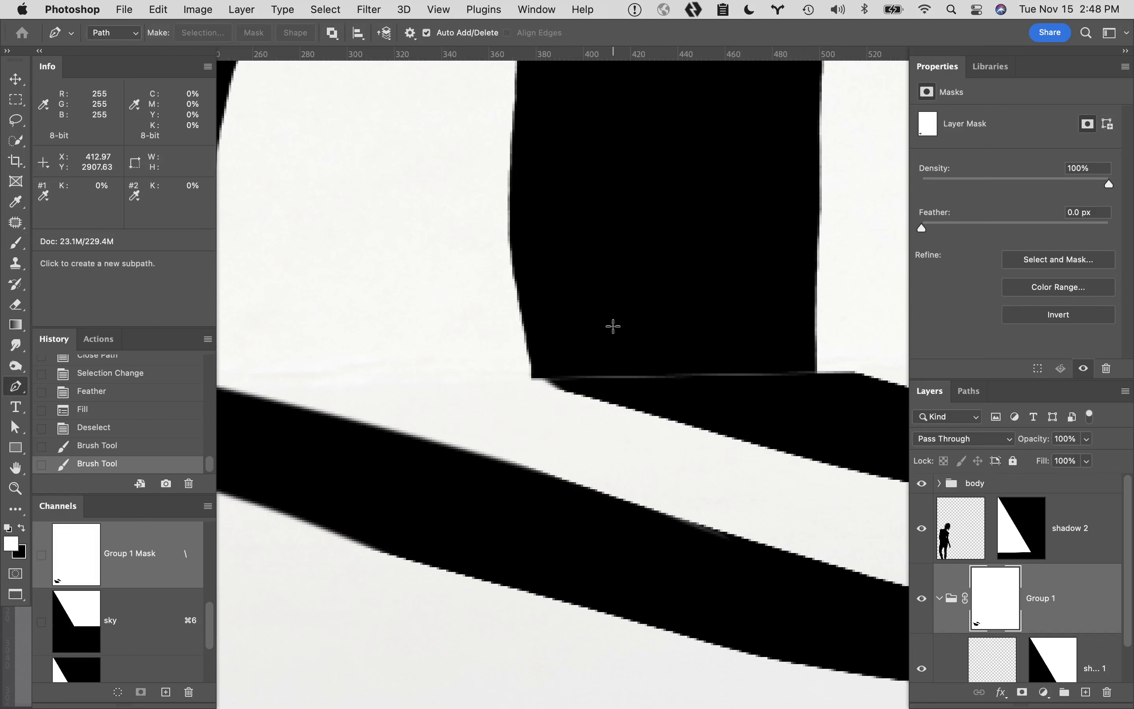
left_click(533, 376)
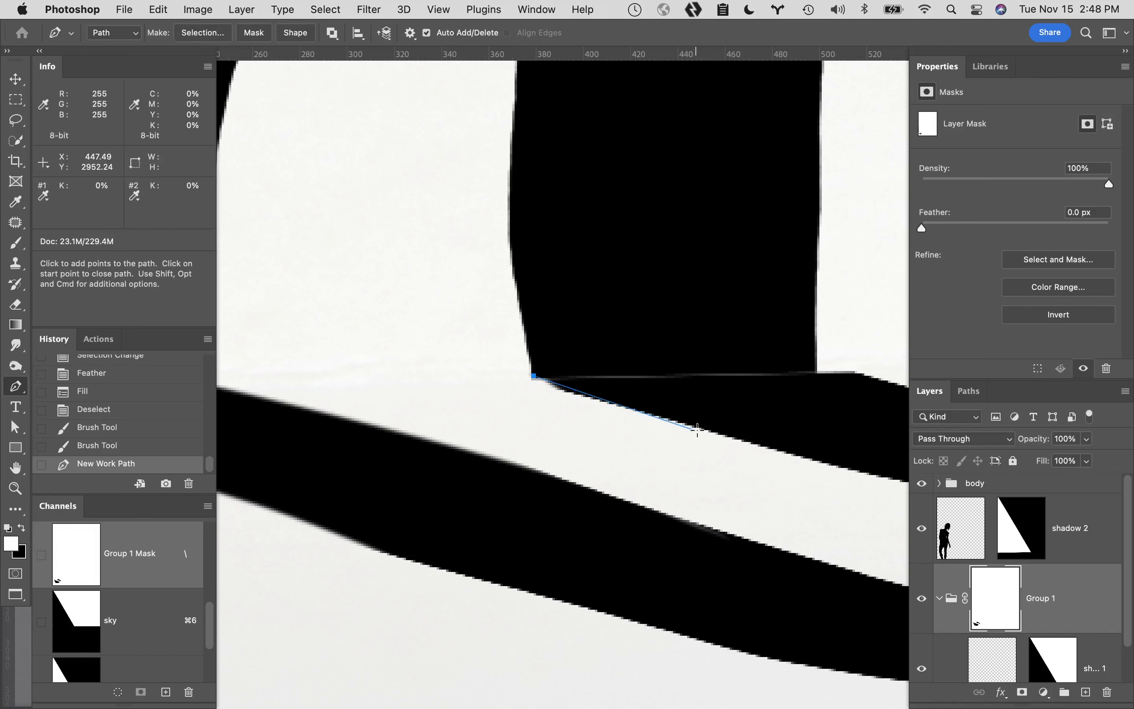
left_click_drag(703, 434, 851, 473)
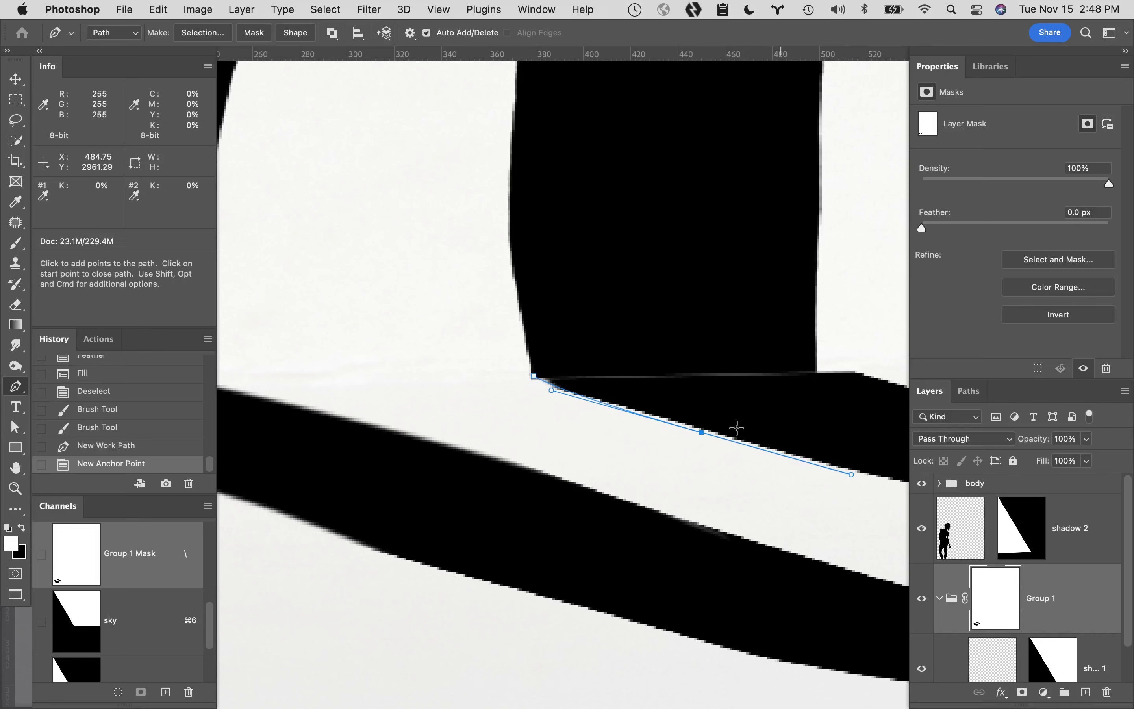
key("super+z")
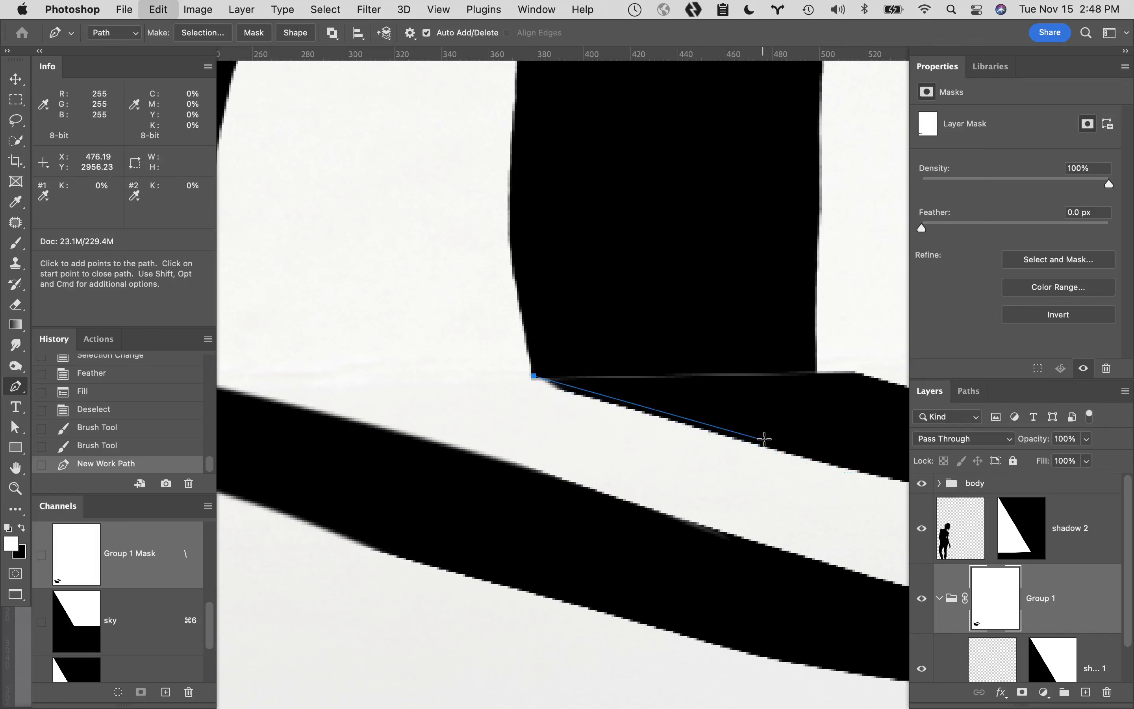
left_click_drag(764, 443, 932, 480)
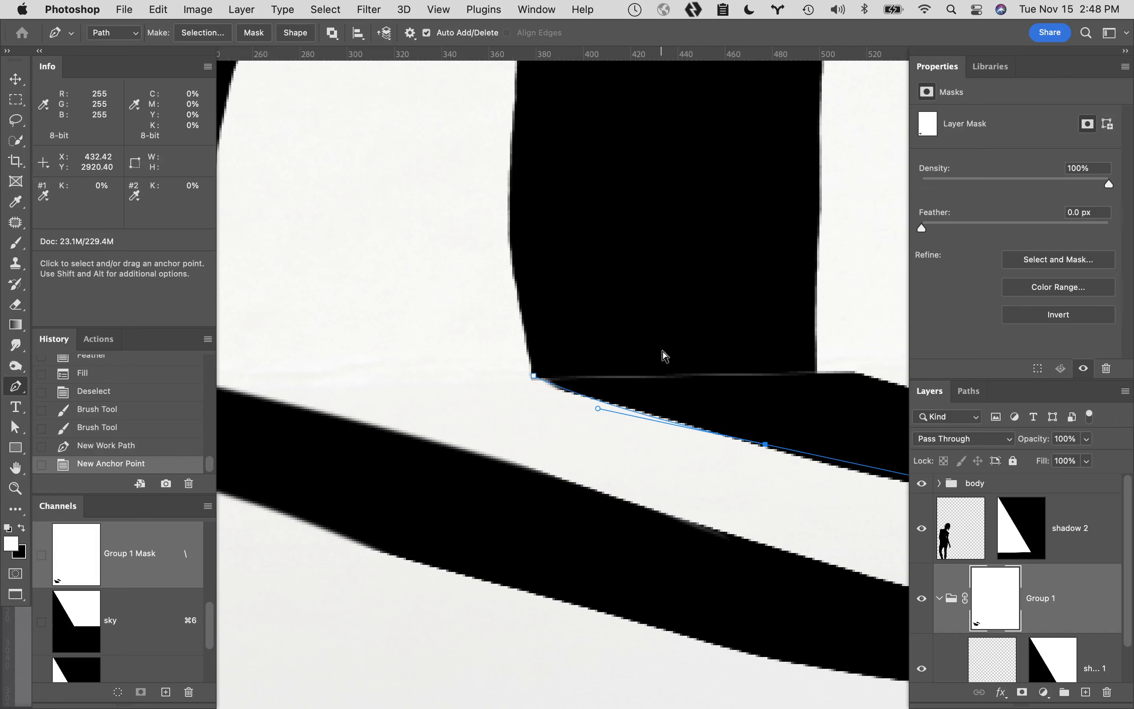
key("super+z")
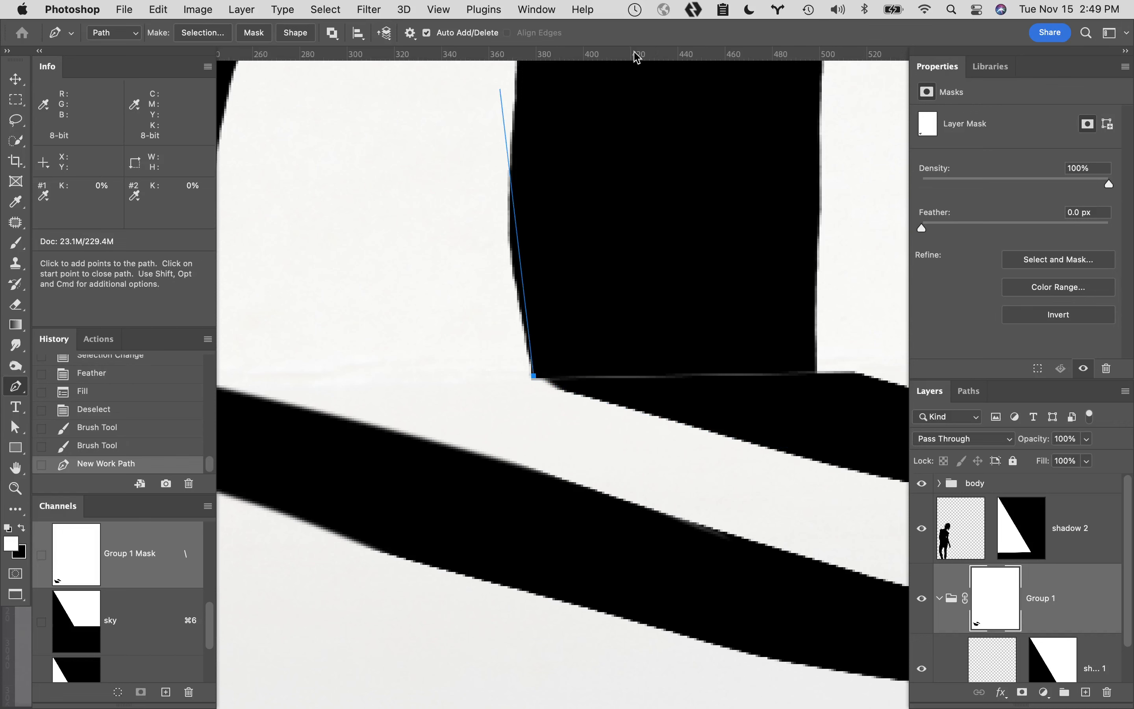
key("super")
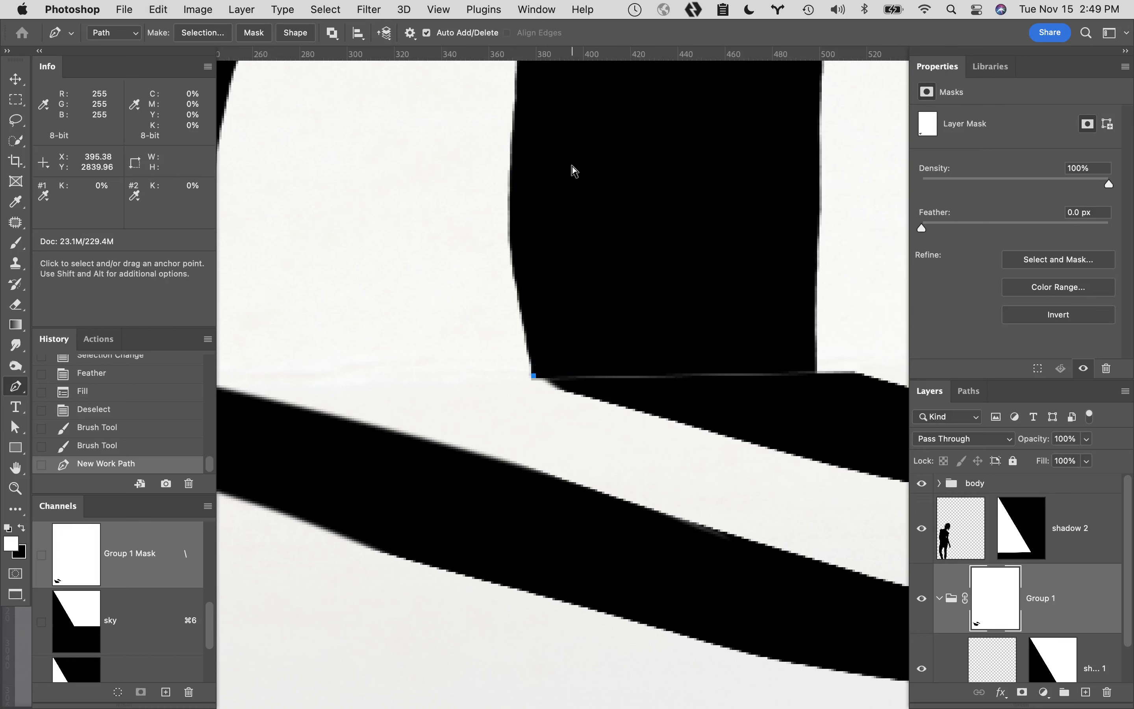
key("super+z")
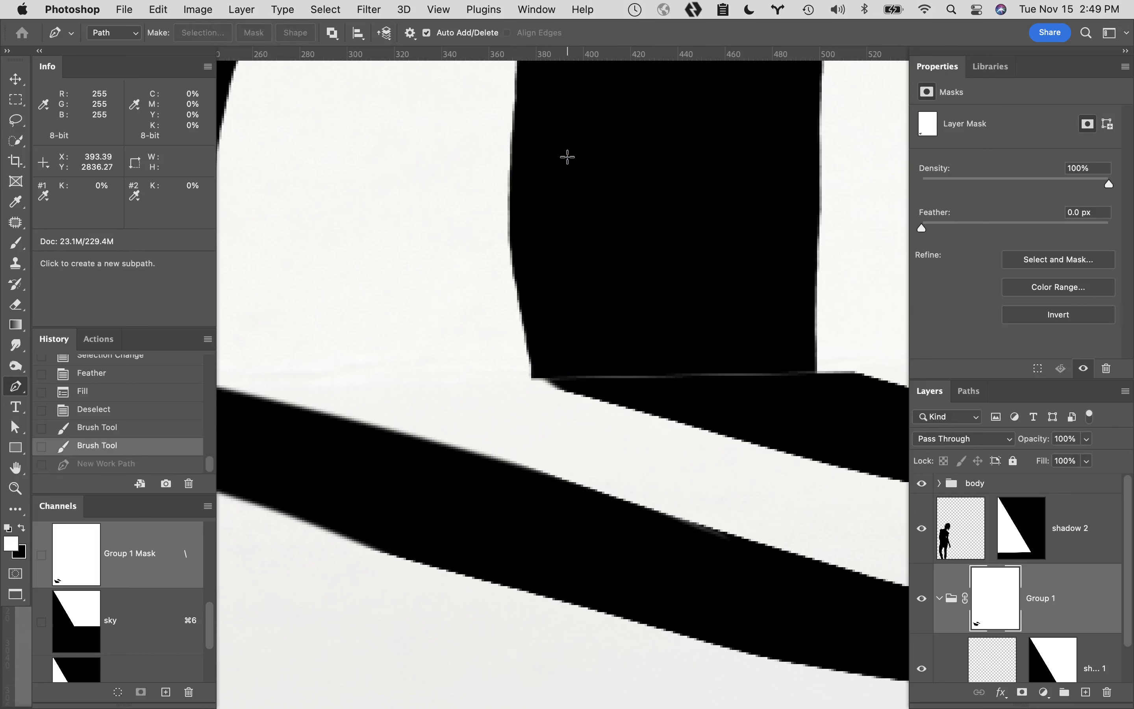
Paint black with the Brush on the shadow 1 layer where the shadow's right leg meets the wall-floor line.
key("b")
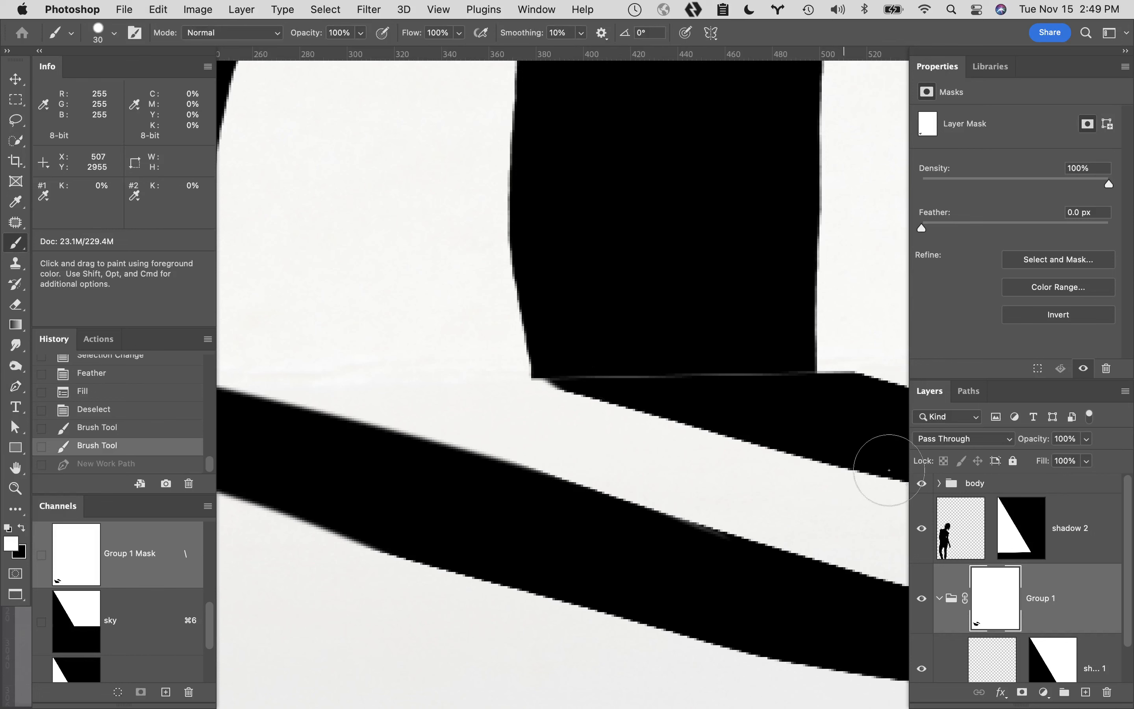
left_click_drag(1128, 600, 1129, 643)
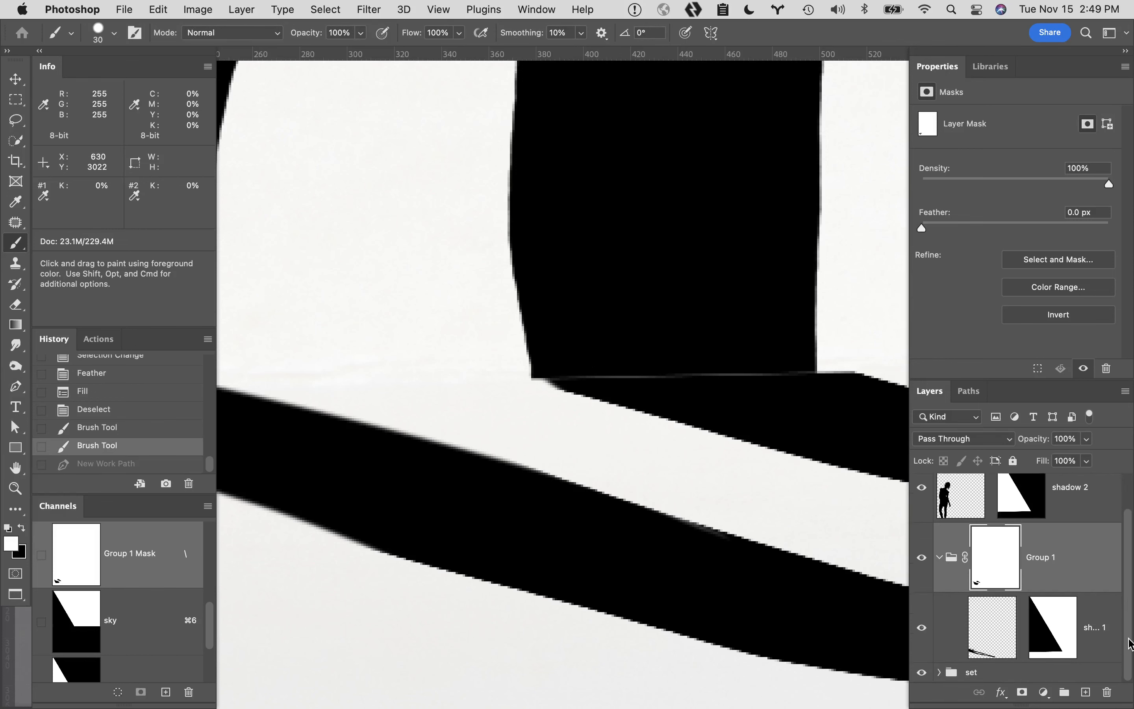
left_click(993, 629)
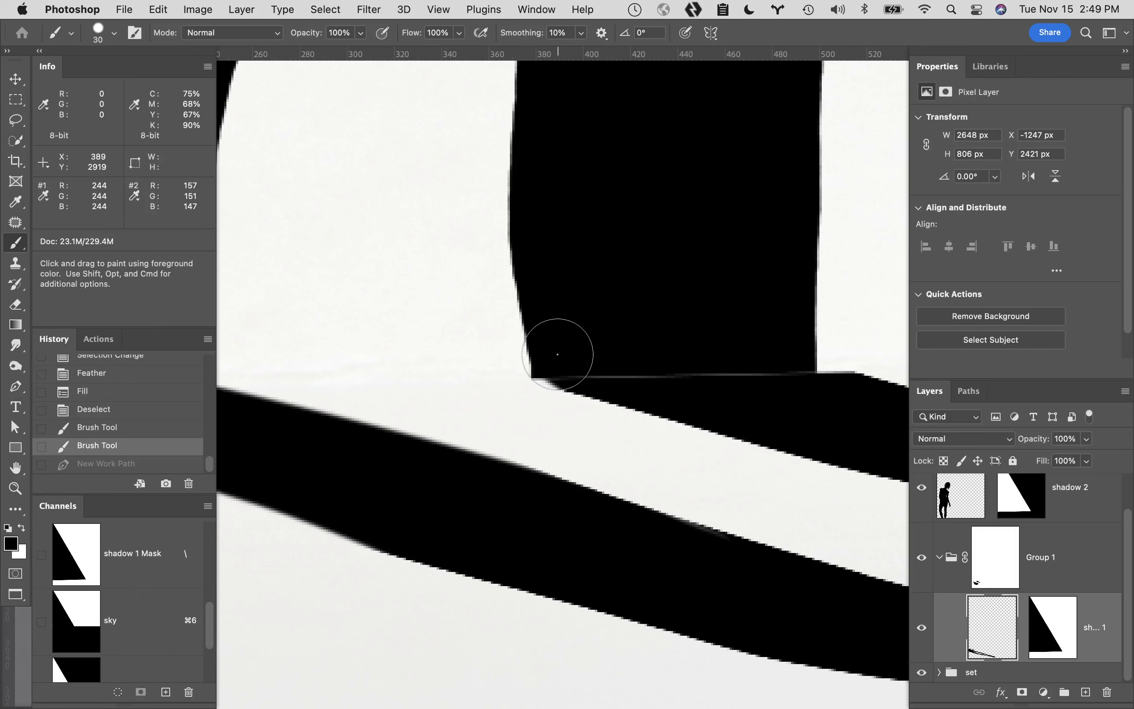
left_click(560, 351)
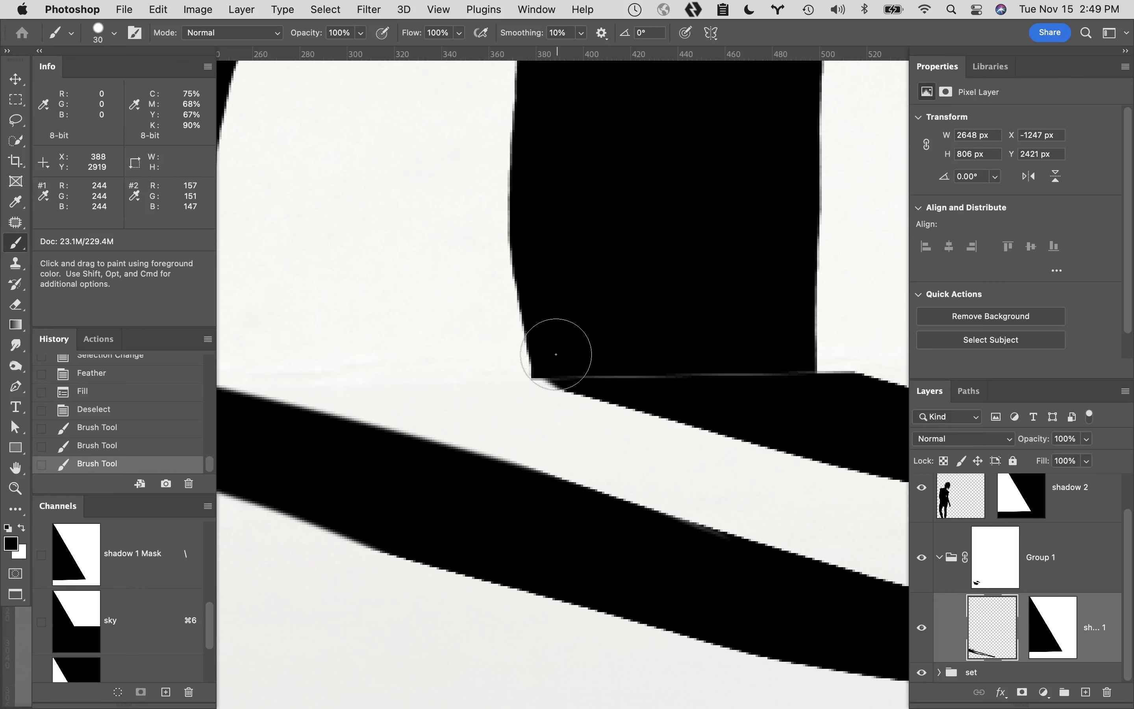
left_click_drag(559, 349, 589, 370)
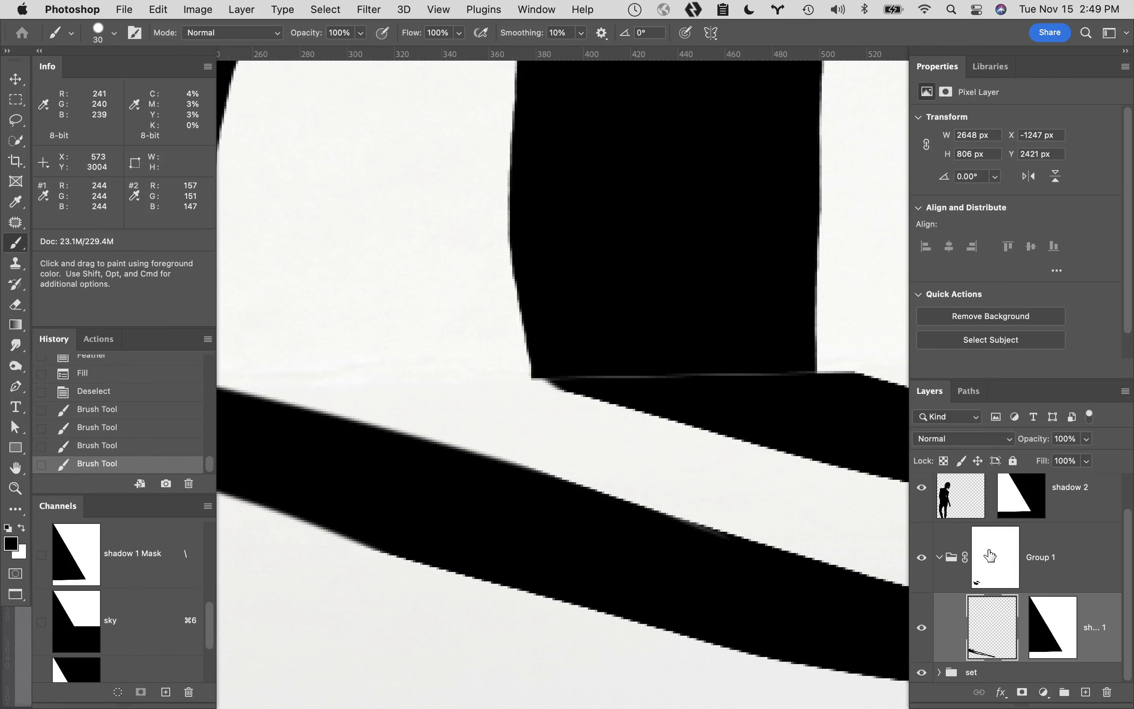
Check the Group 1 mask's coverage as a selection, and paint white on the mask over the gap at the right leg shadow's inner corner.
left_click(992, 569, "super")
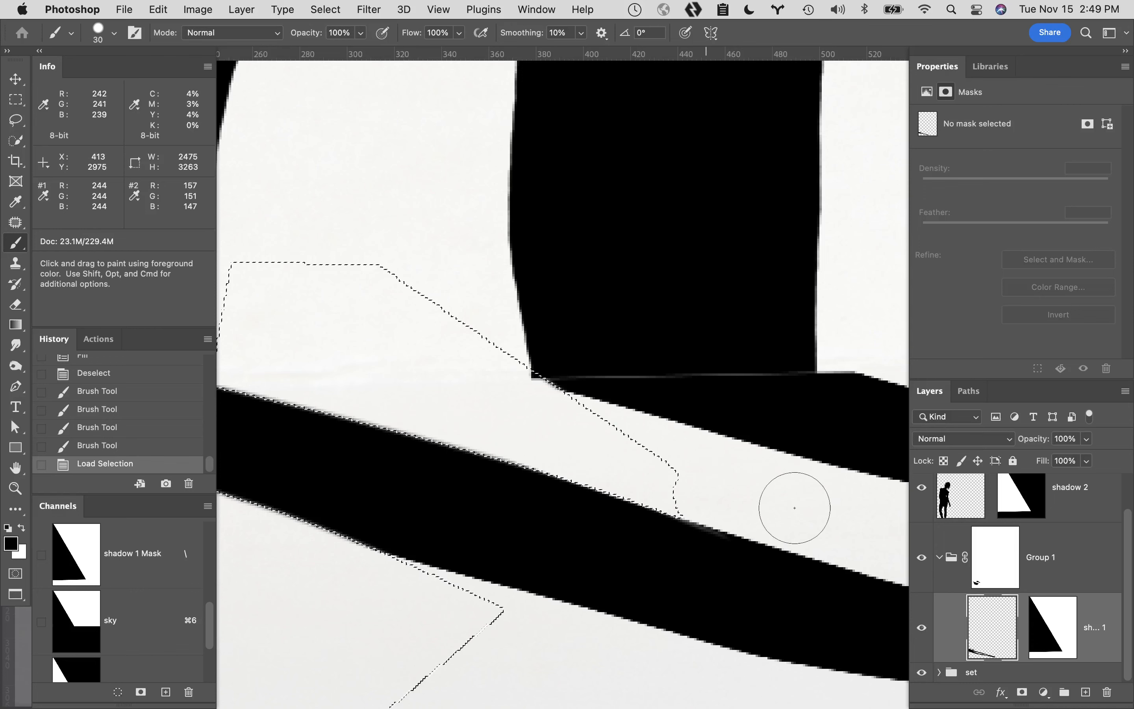
key("super+d")
key("x")
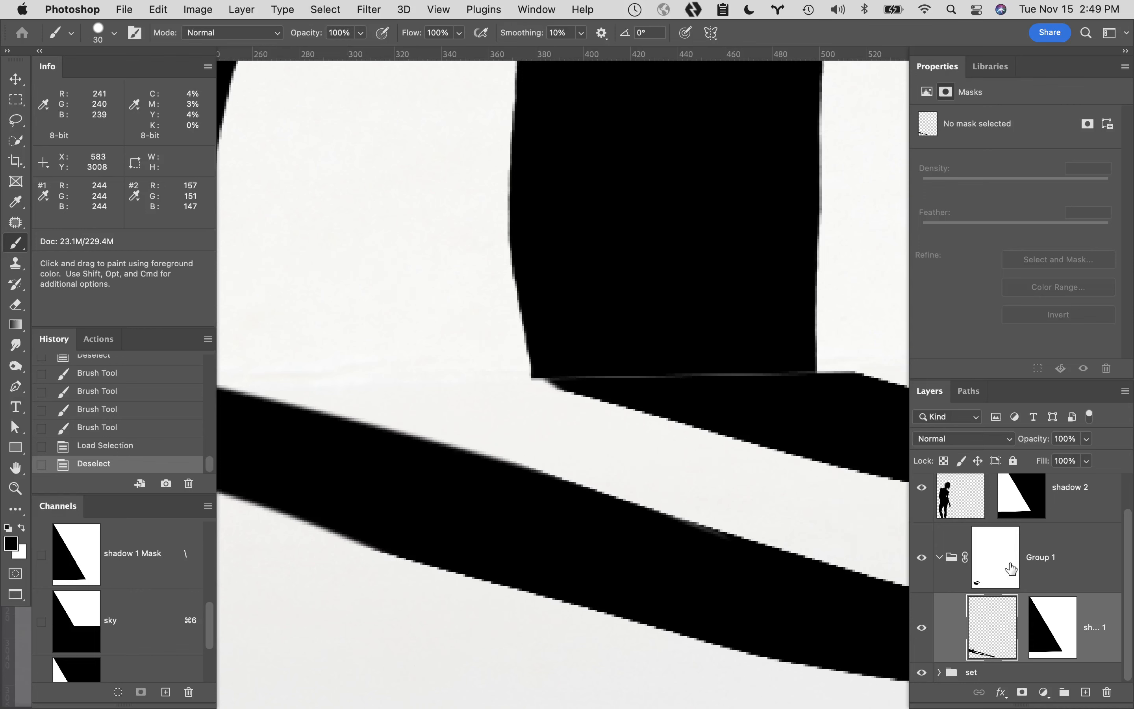
left_click(993, 576)
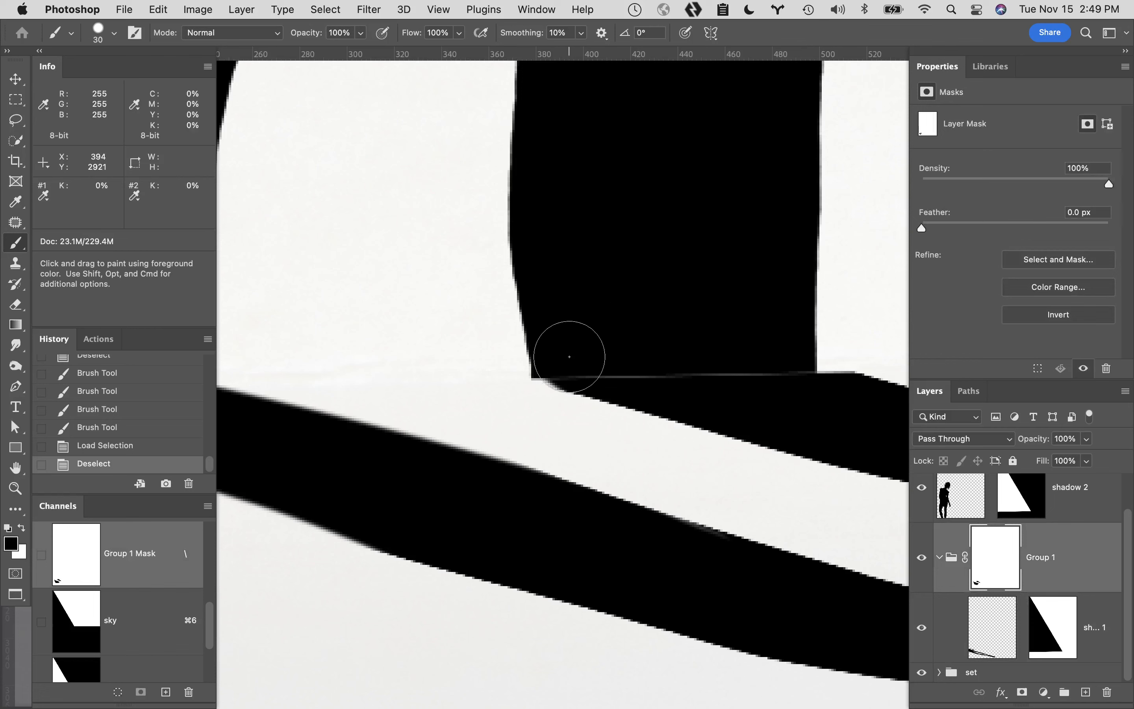
key("x")
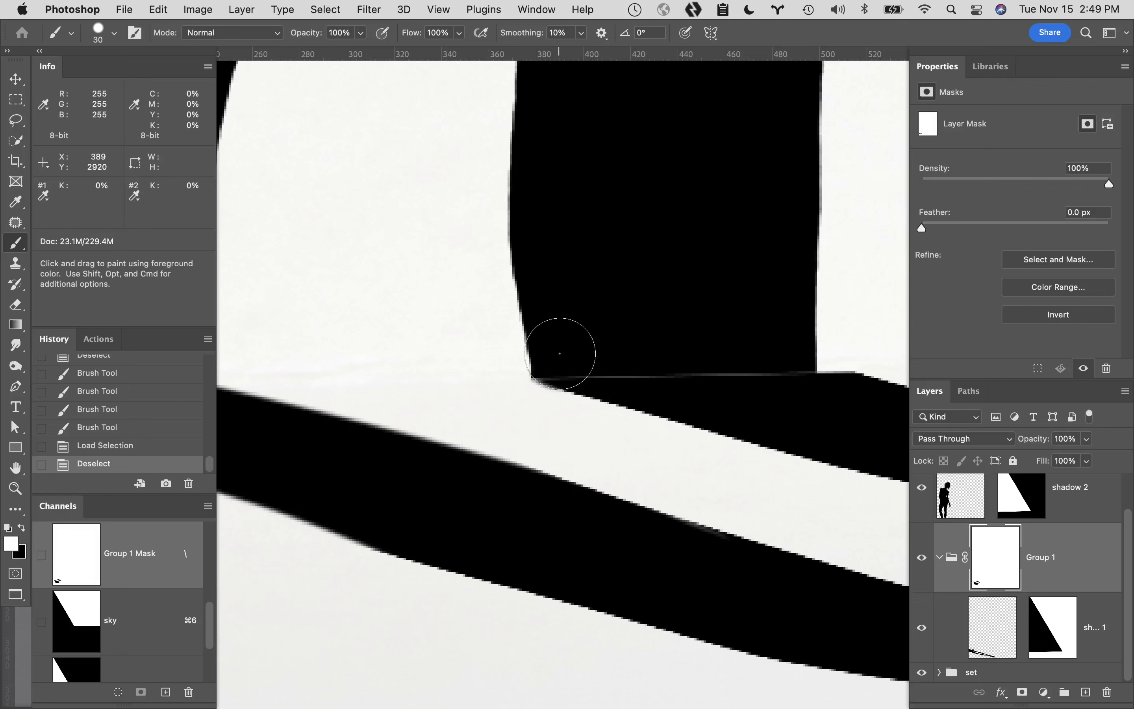
mouse_move(561, 356)
left_mouse_down()
mouse_move(621, 350)
mouse_move(656, 370)
left_mouse_up()
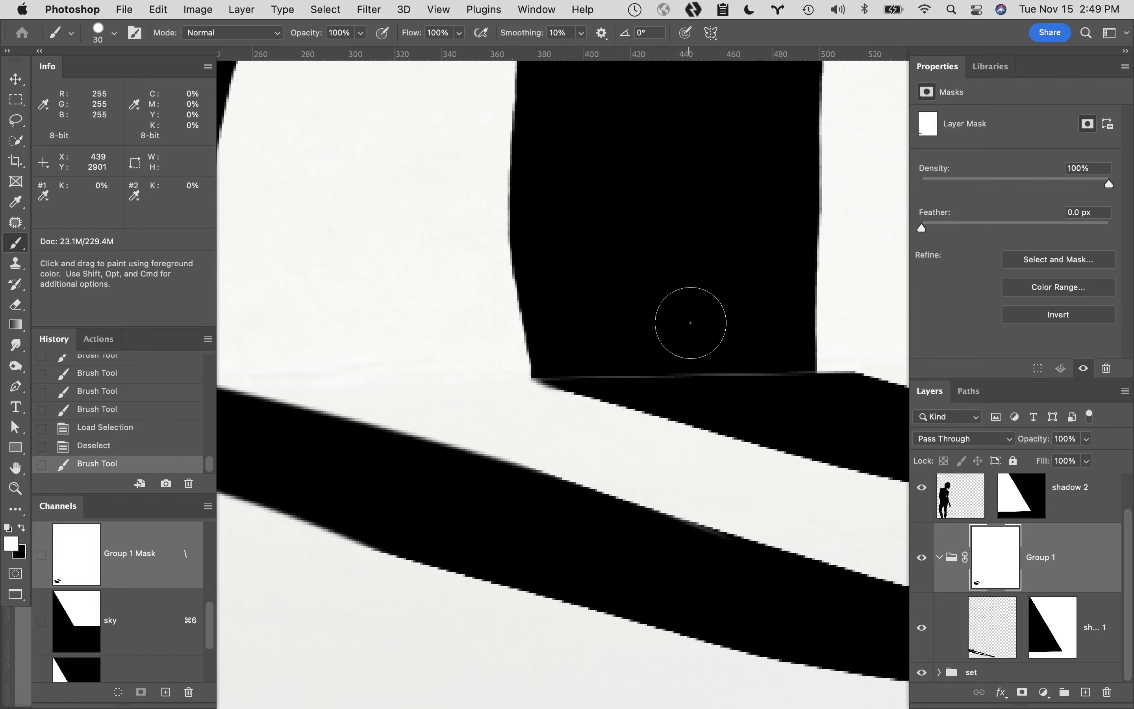
Draw a closed pen path from the right leg shadow's outer corner along its floor shadow's upper edge, enclosing the protruding part above.
key("space")
left_click_drag(773, 430, 516, 453)
left_click(602, 435, "alt+super")
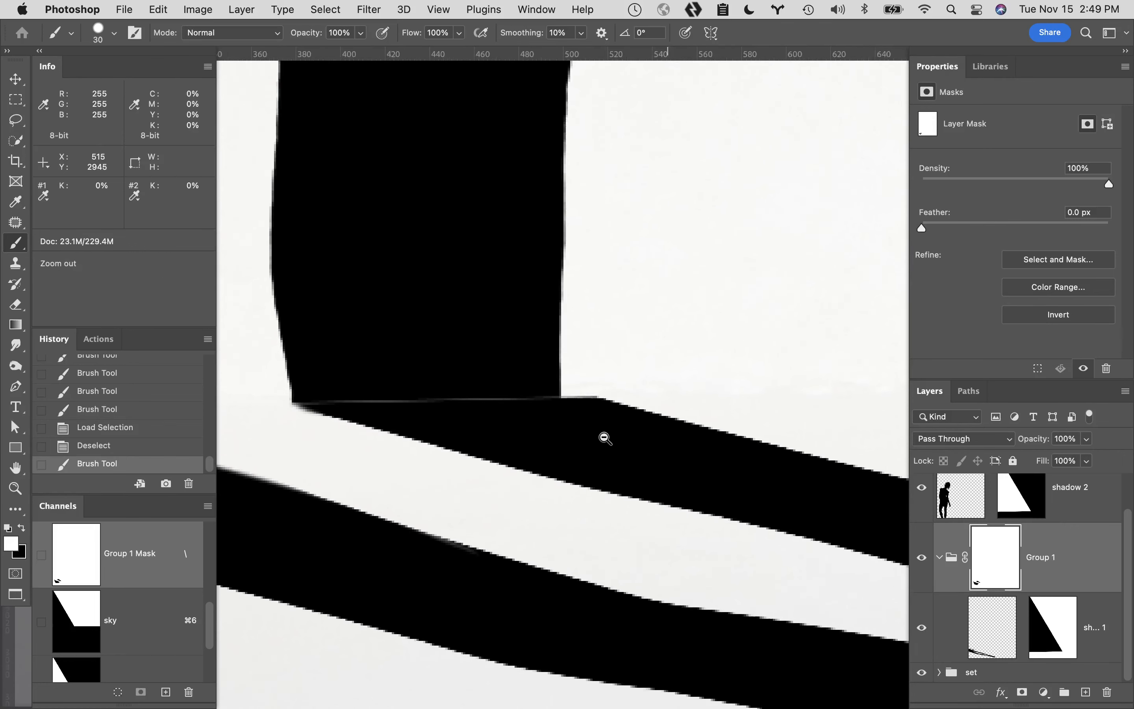
left_click(602, 436, "alt+super")
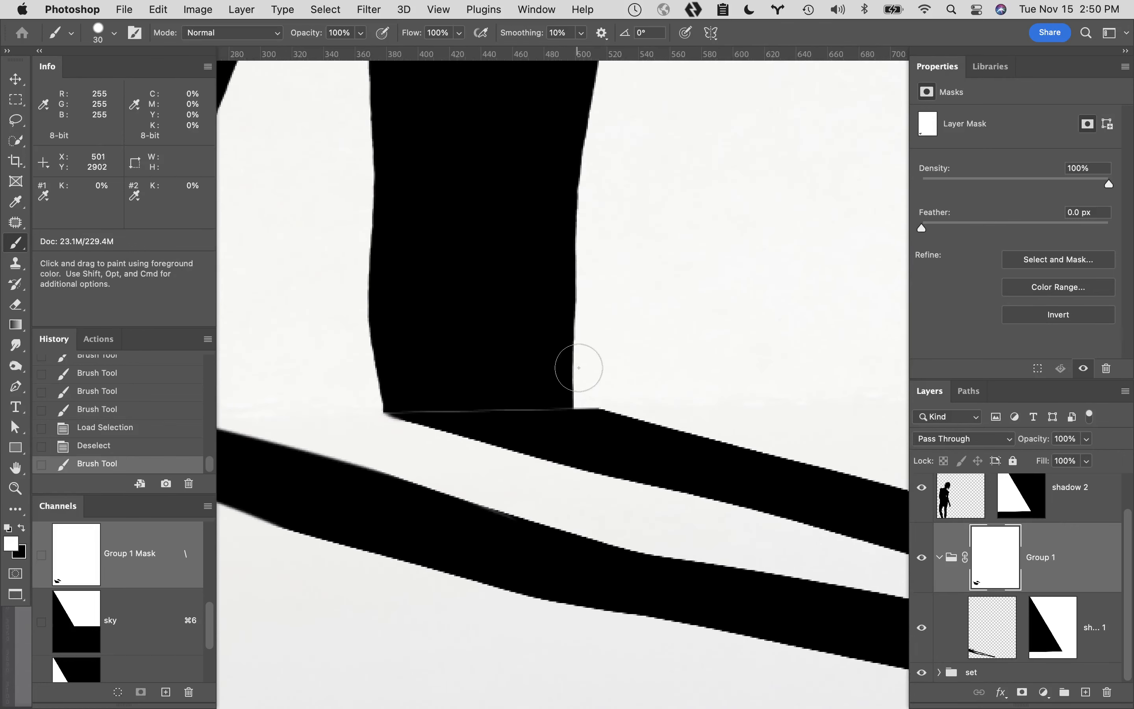
key("p")
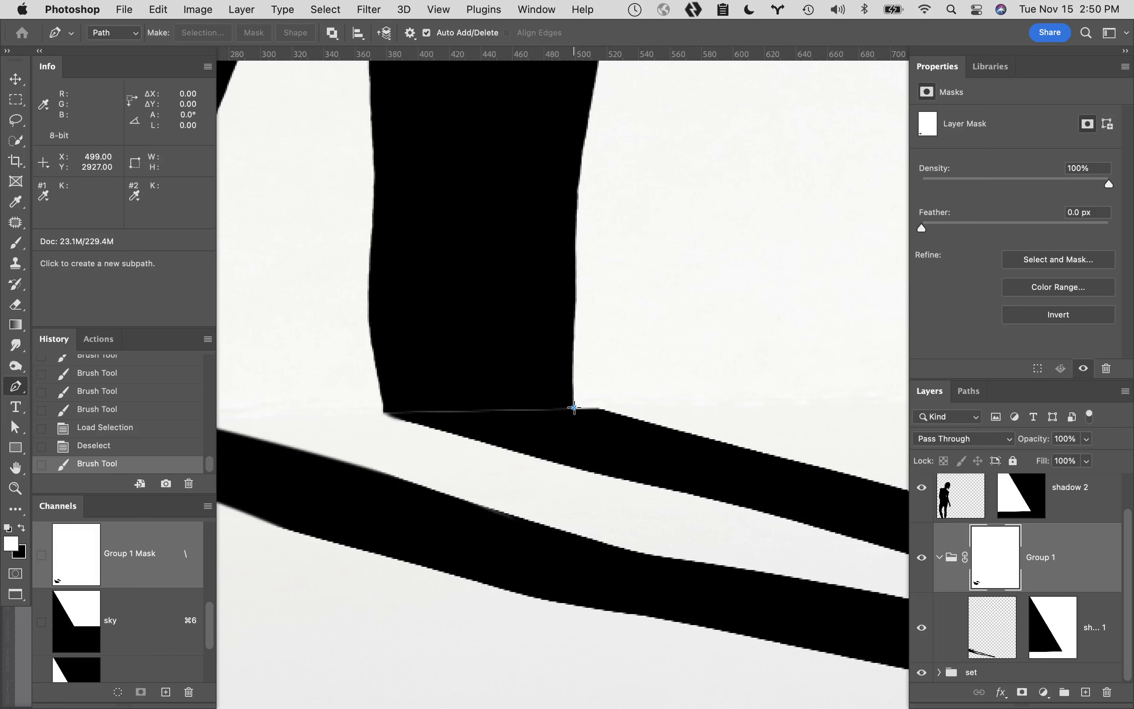
left_click(574, 408)
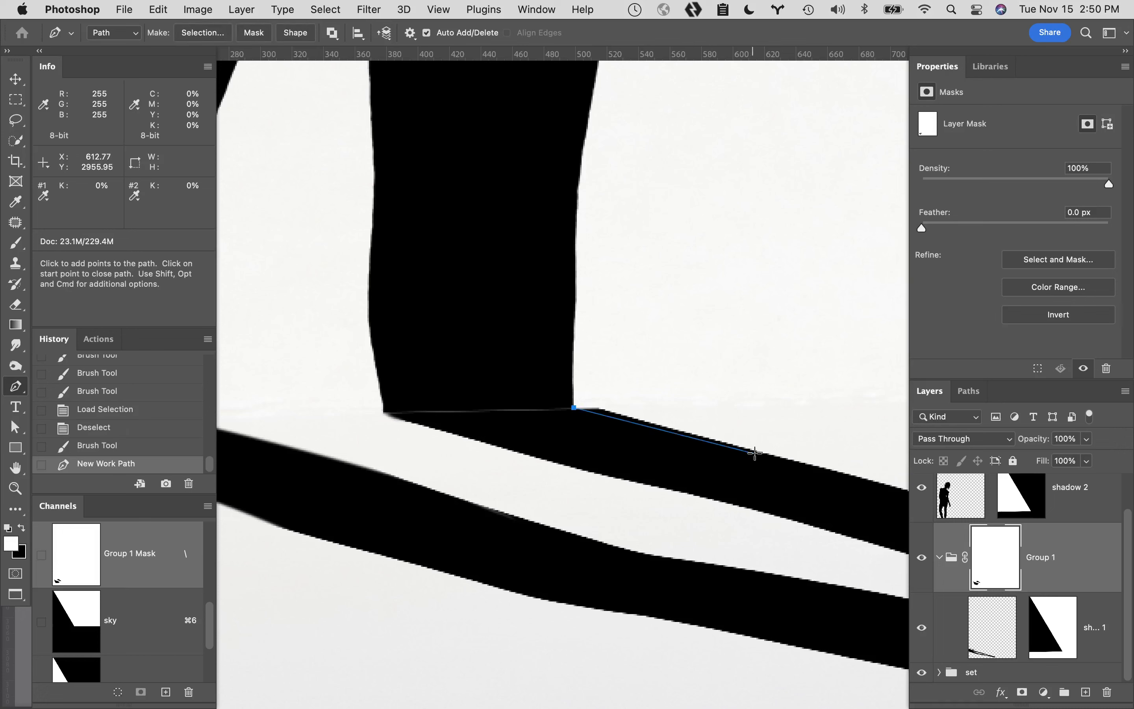
left_click_drag(755, 454, 801, 463)
left_click(835, 449)
left_click(802, 313)
left_click(721, 216)
left_click(641, 280)
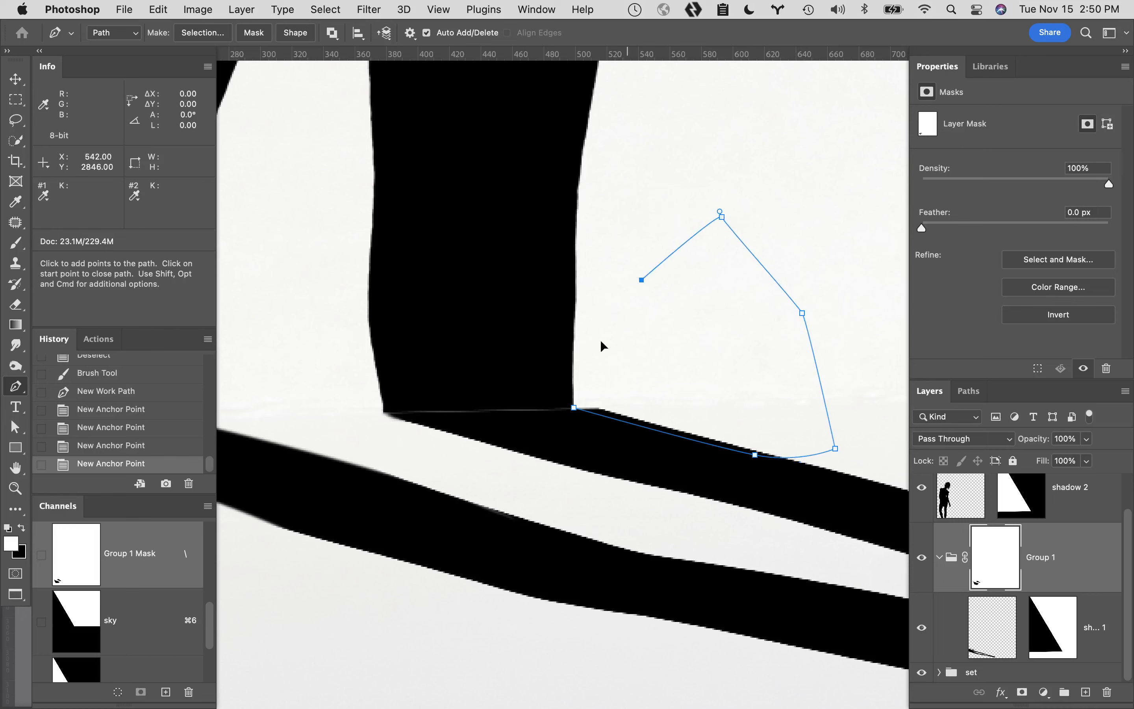
left_click_drag(573, 408, 582, 404)
Load the work path beside the right leg shadow as a selection and feather it by 0.5 pixels.
left_click(979, 391)
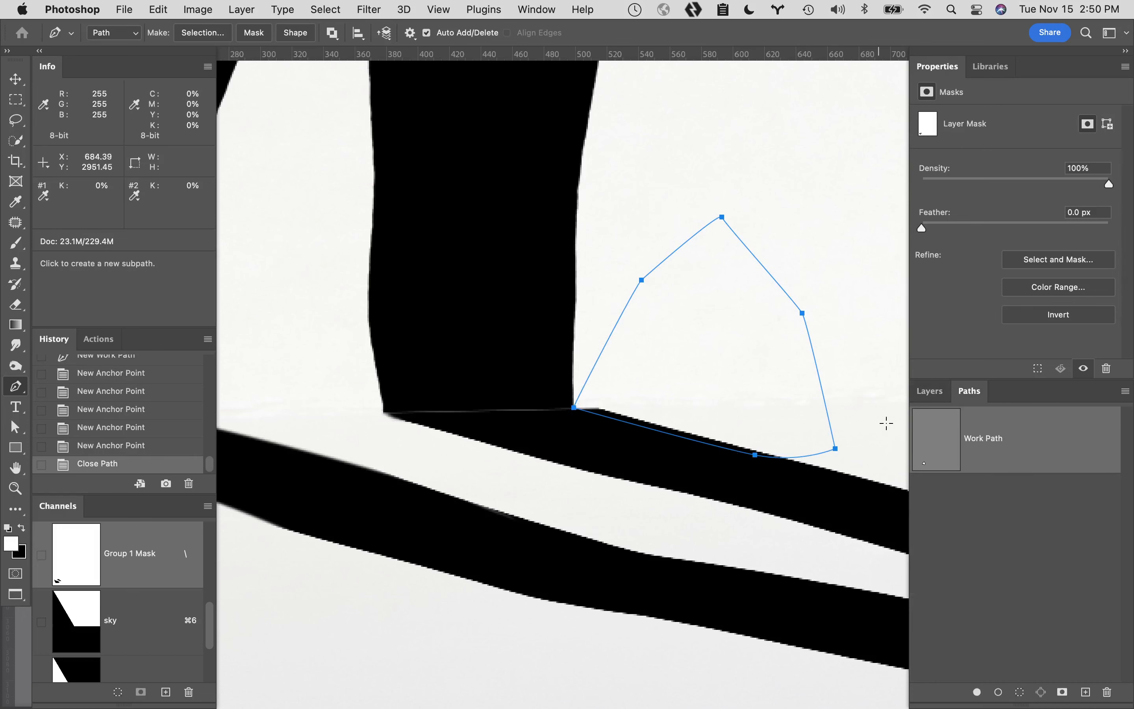
left_click(947, 424, "super")
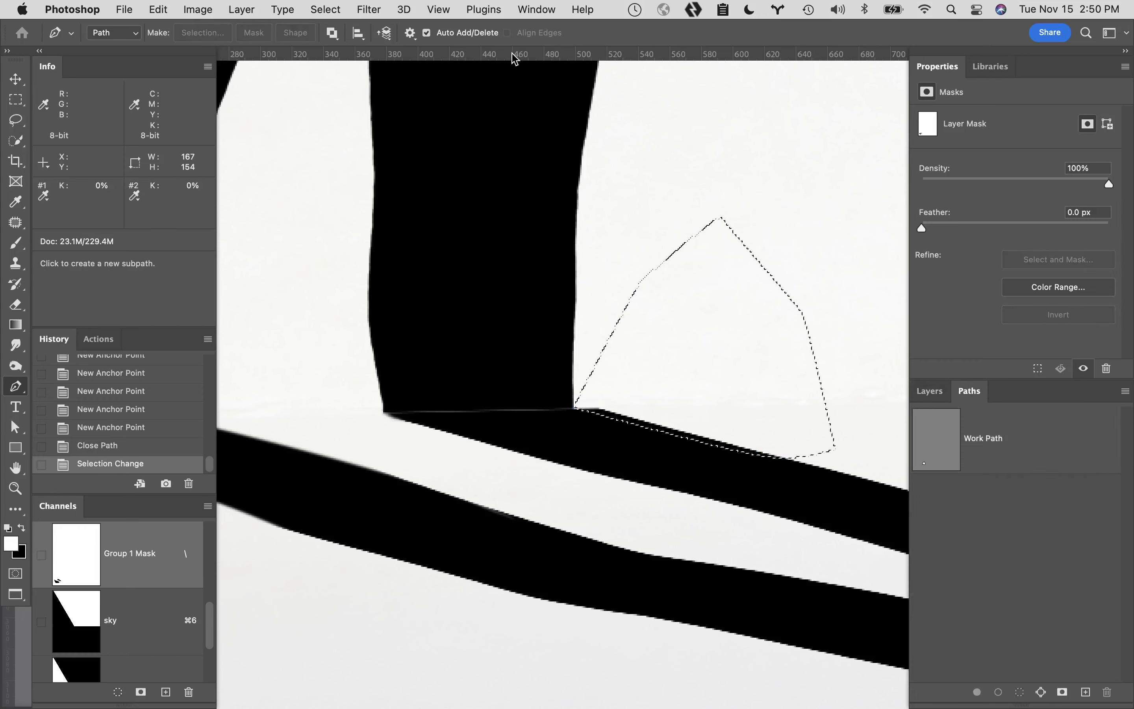
left_click(325, 9)
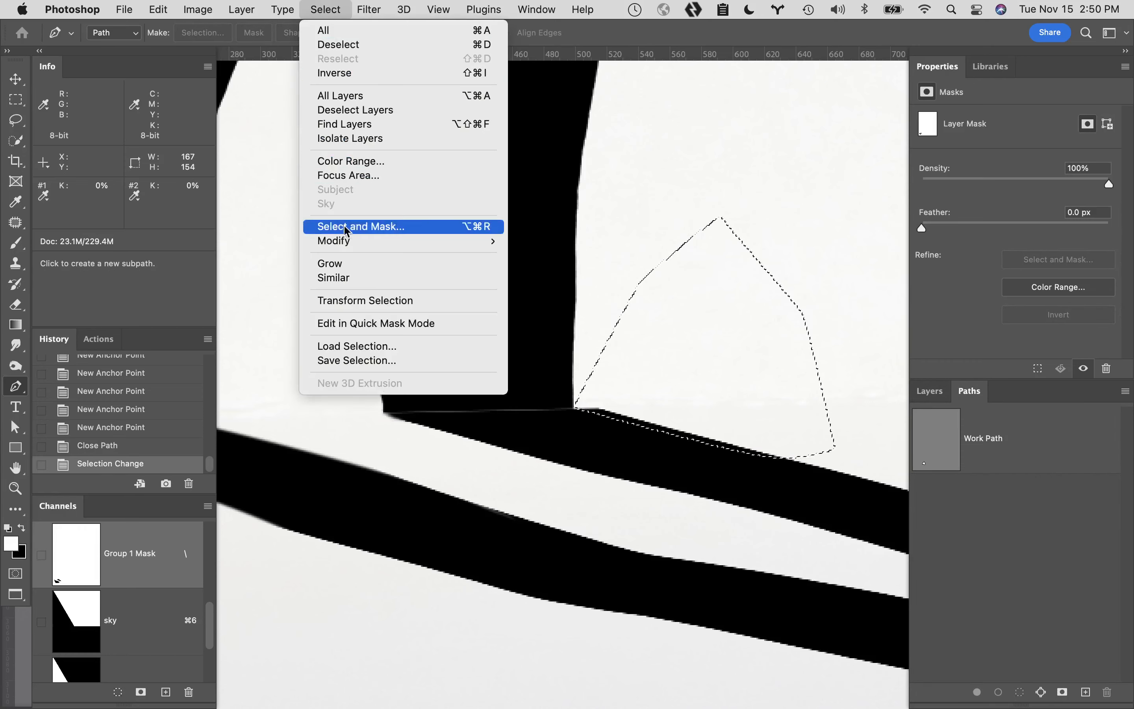
mouse_move(366, 241)
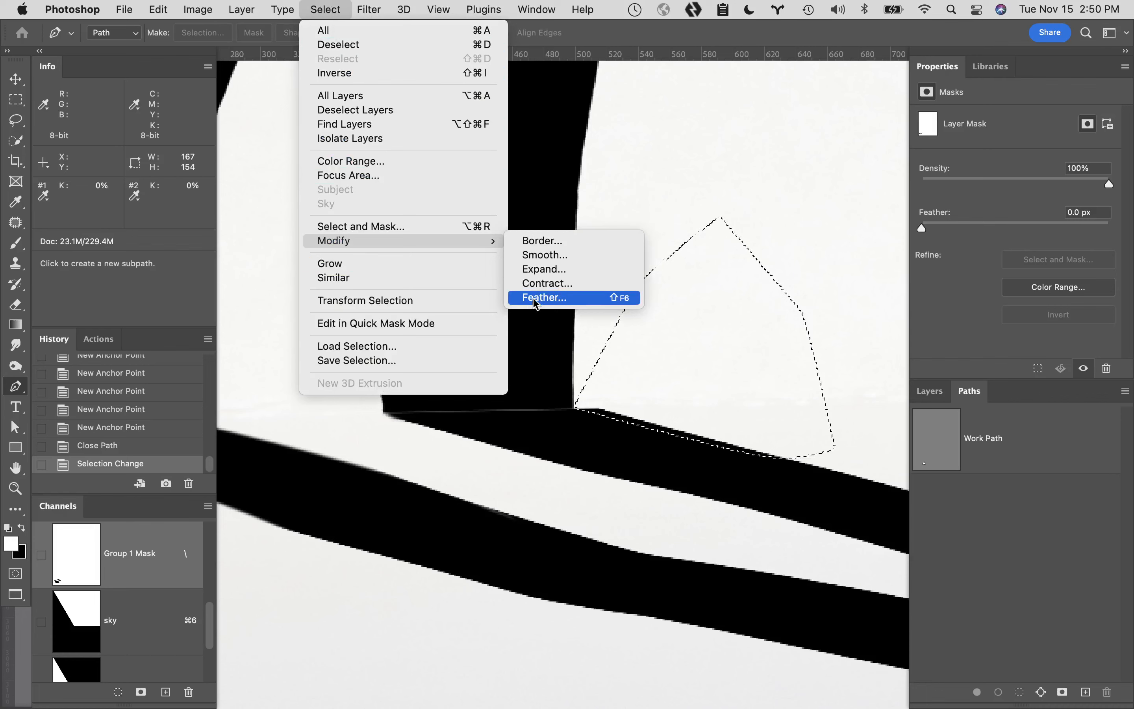
left_click(596, 302)
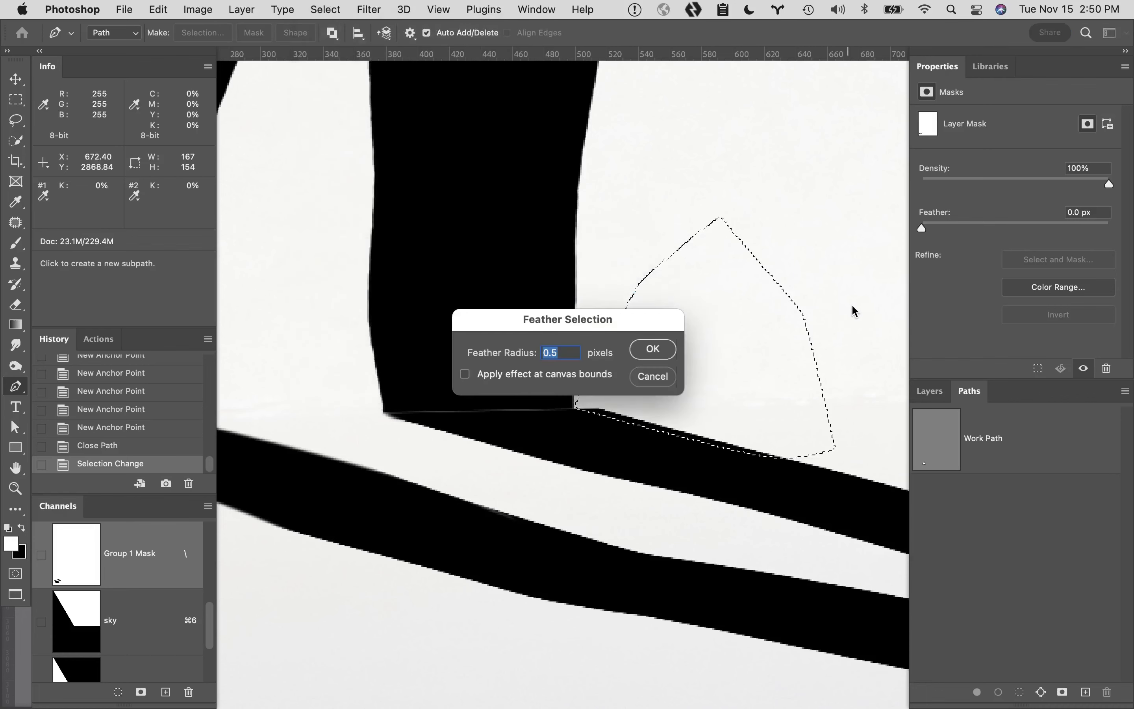
left_click(651, 350)
Fill the feathered selection with black on the Group 1 mask to trim the protruding floor shadow, and deselect.
left_click(936, 396)
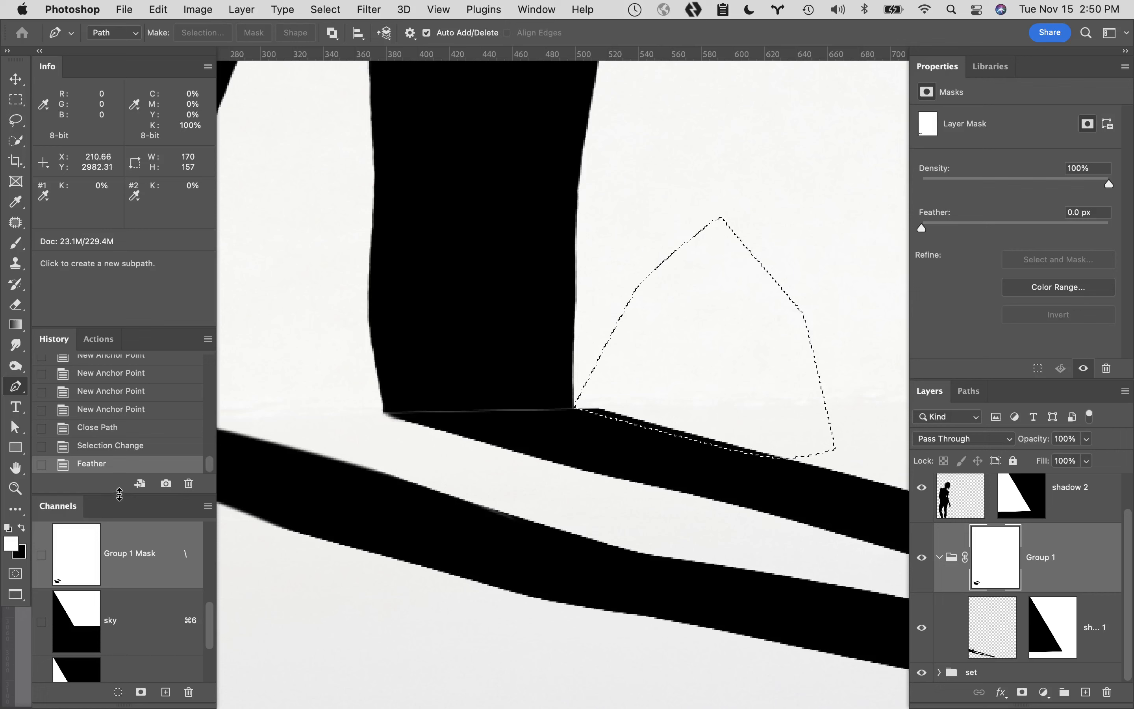
key("alt+BackSpace")
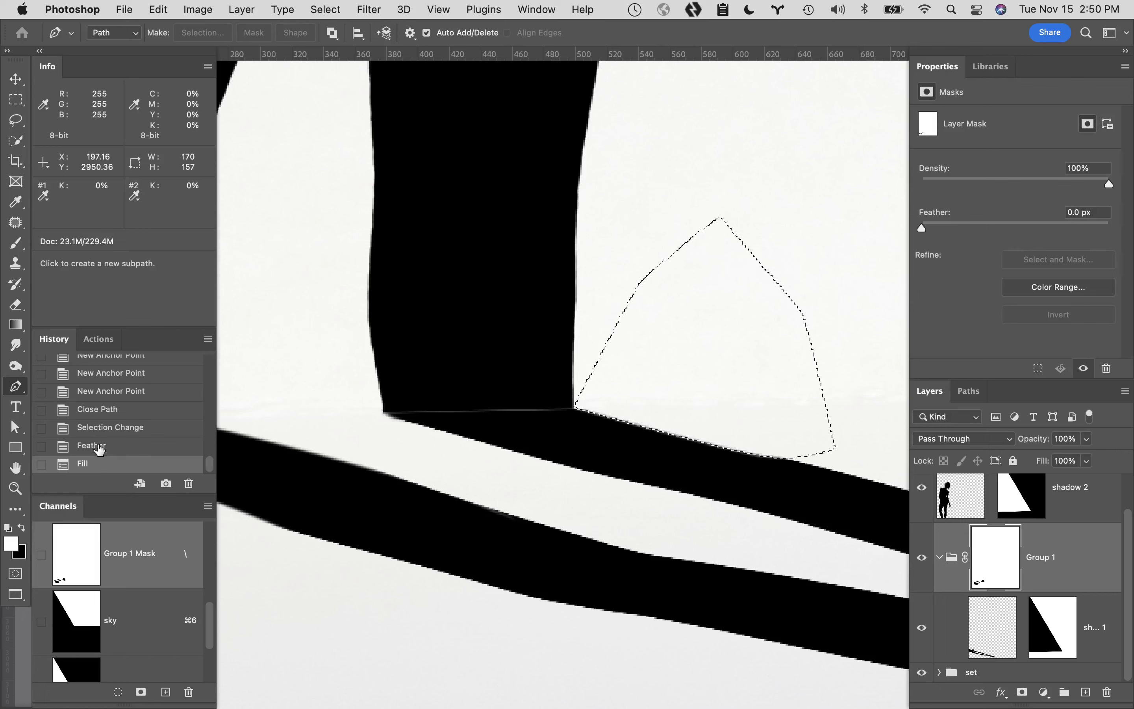
key("super+d")
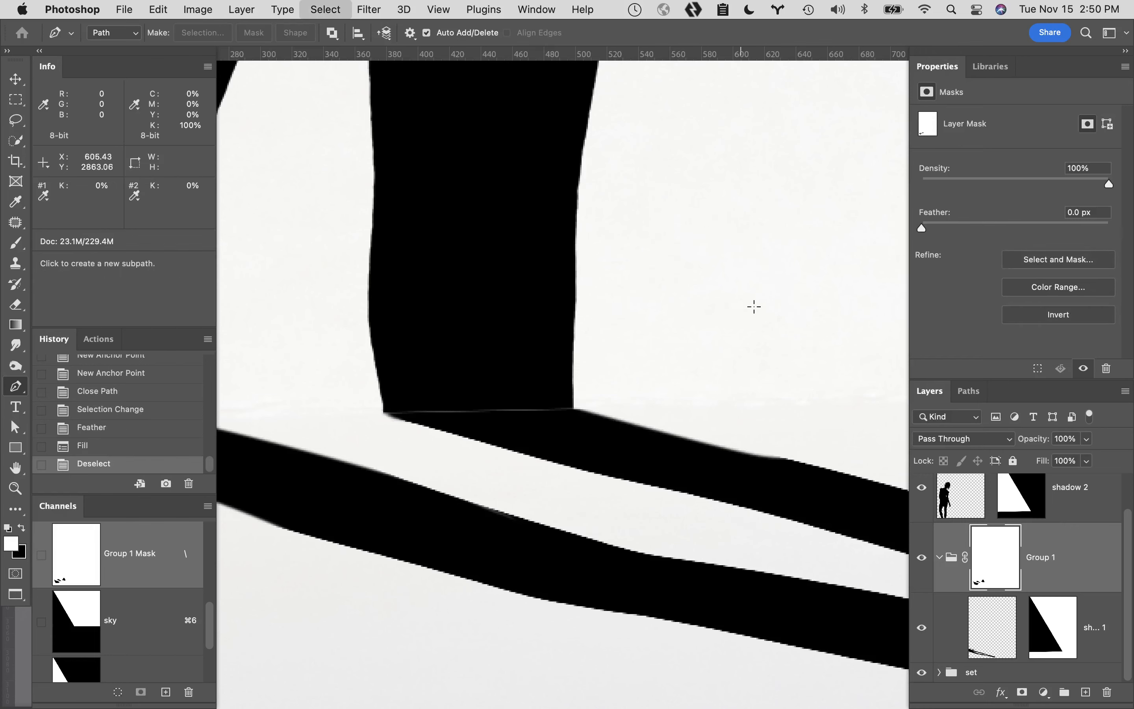
Rotate Group 1 by -3.86° around a reference point at the right leg's wall-floor corner so the floor shadow meets the model's shoes.
double_click(19, 472)
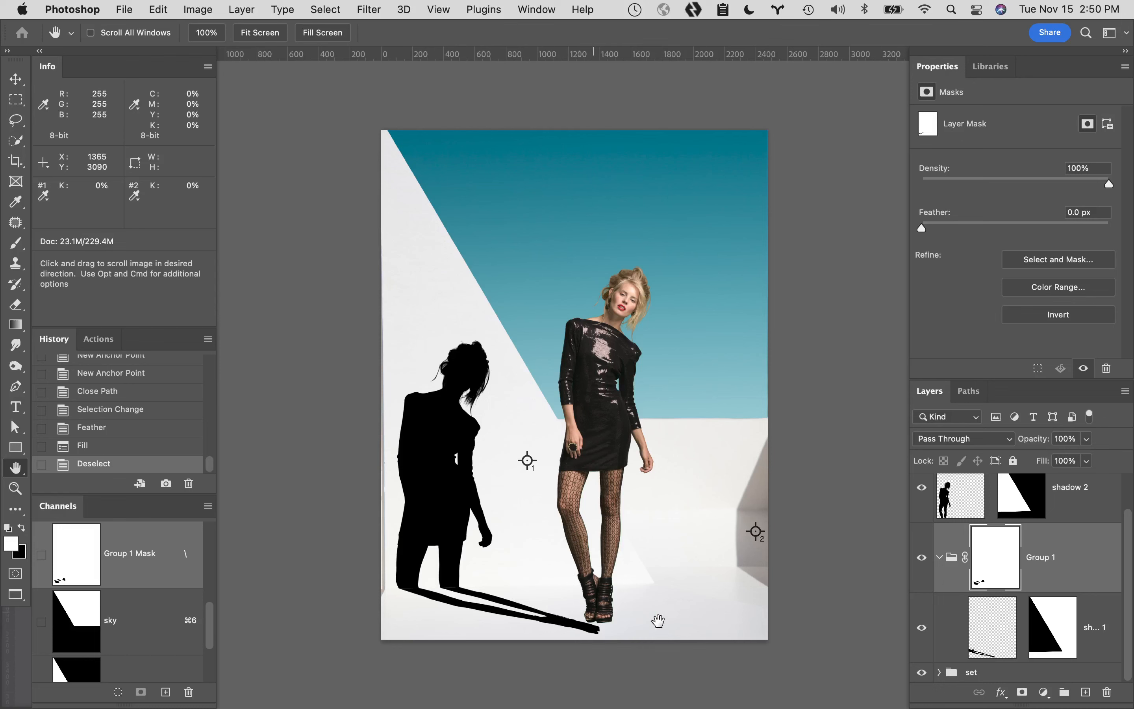
left_click(1078, 569)
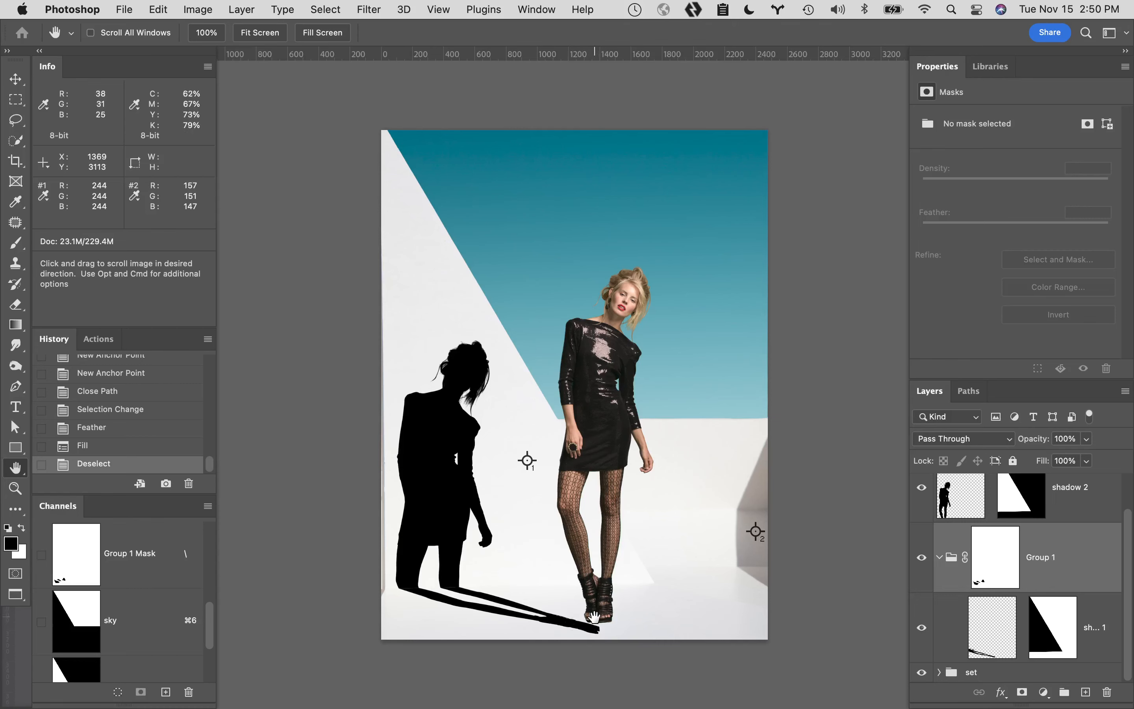
left_click(553, 605, "alt")
left_click(574, 614)
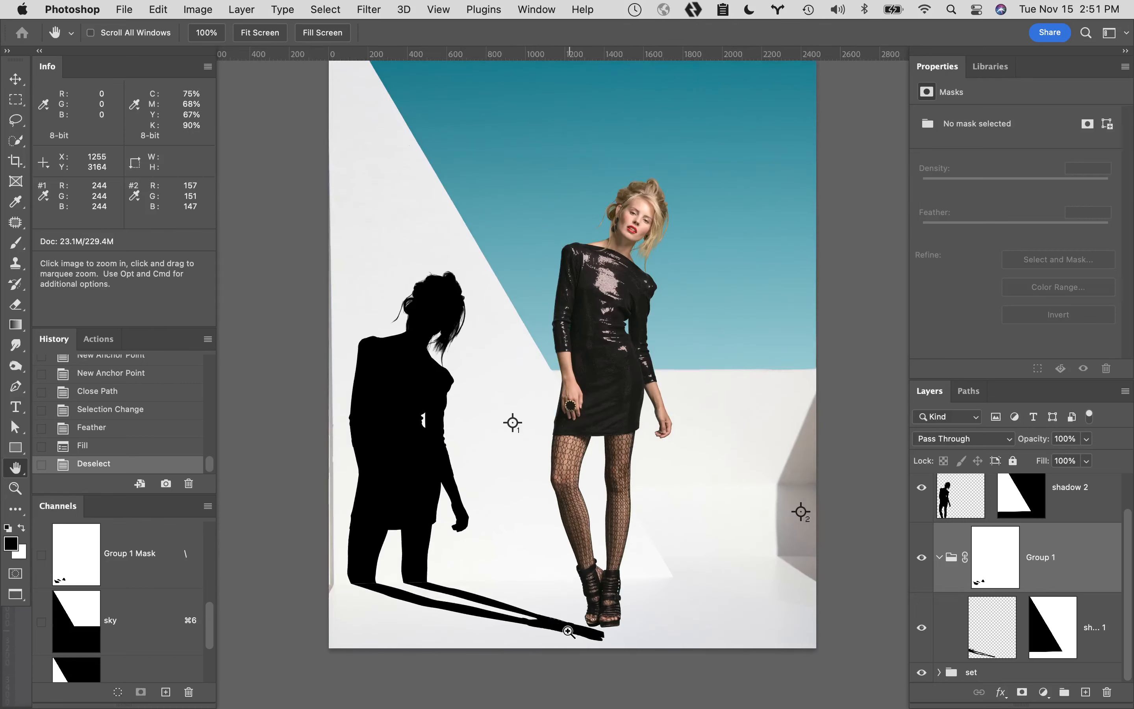
left_click(570, 617)
left_click(570, 617)
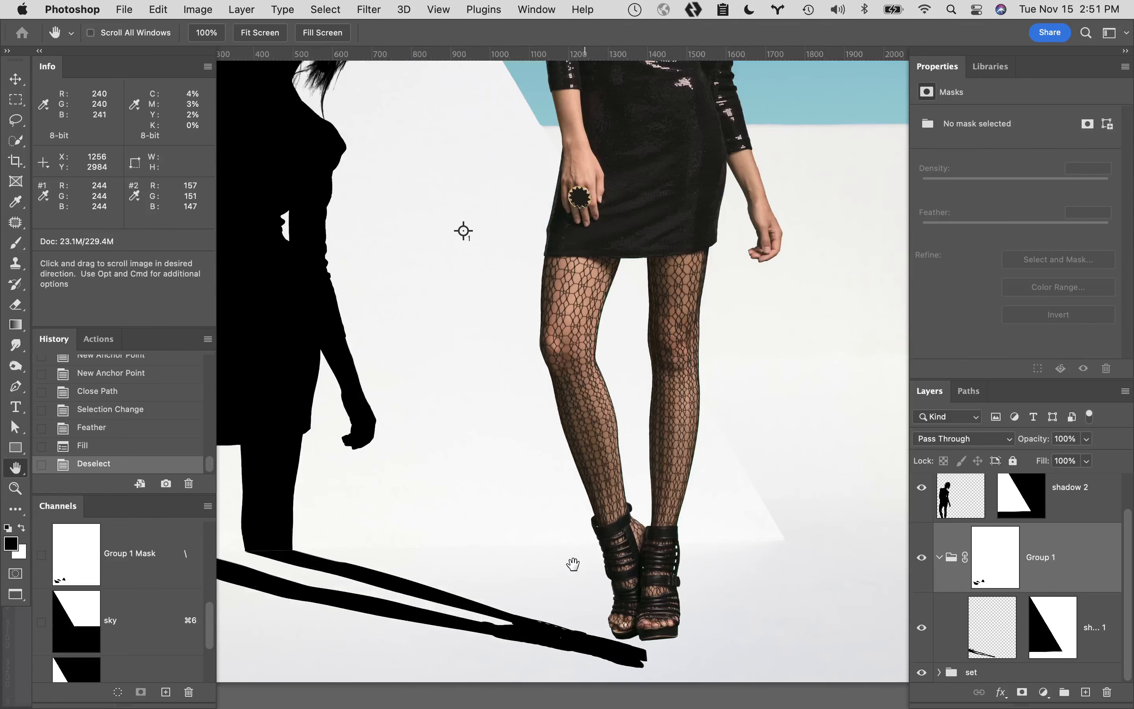
left_click_drag(572, 562, 684, 514)
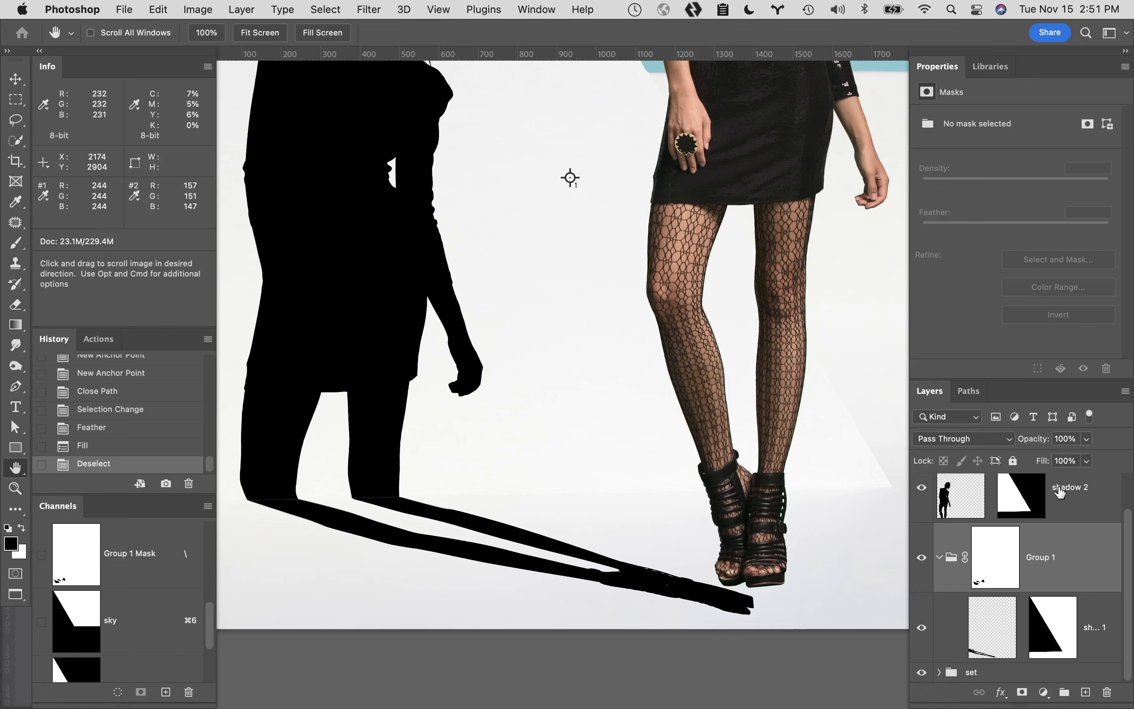
key("super+t")
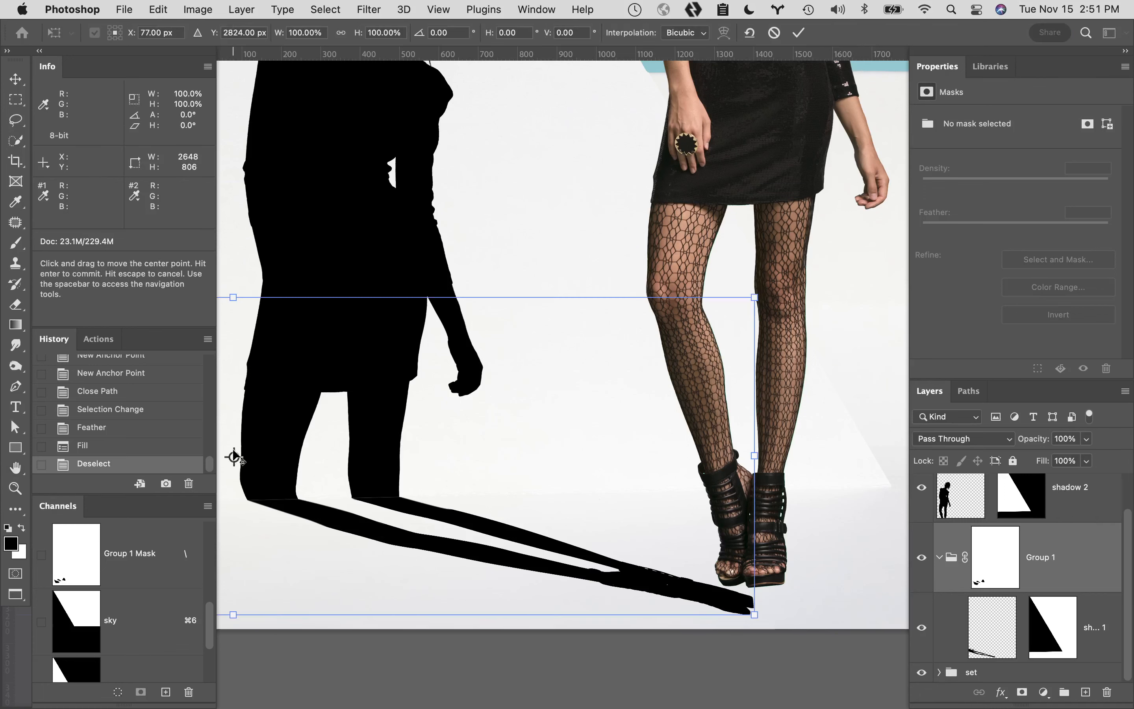
left_click_drag(233, 457, 358, 497)
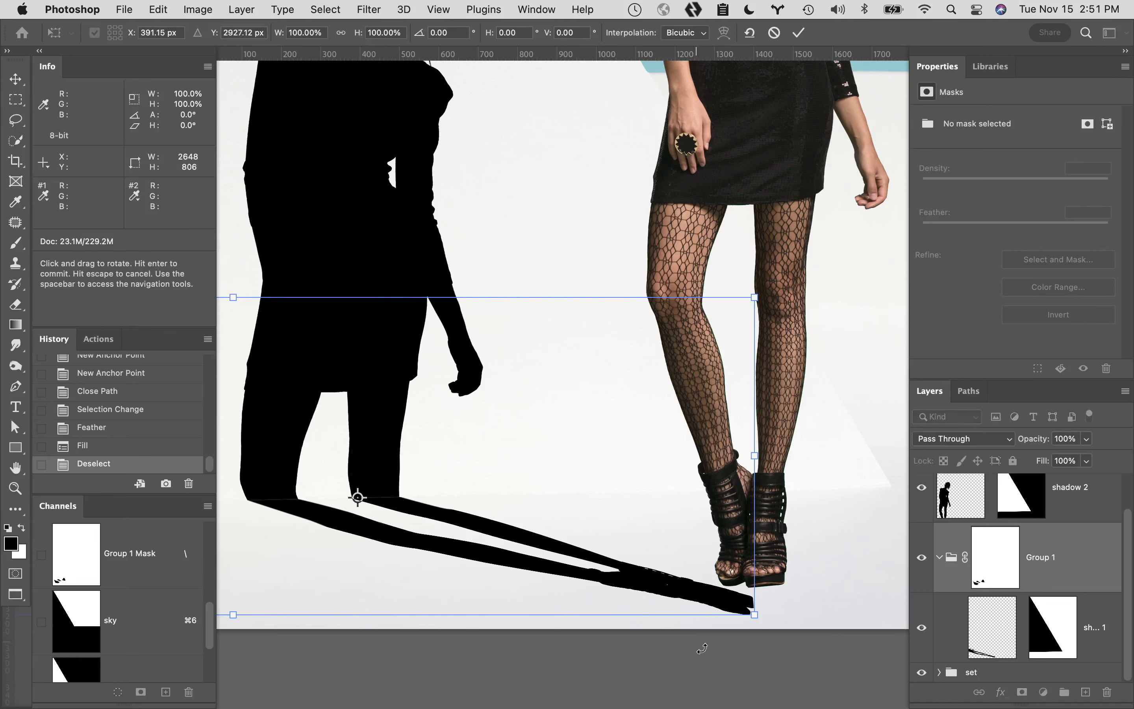
left_click_drag(780, 621, 793, 599)
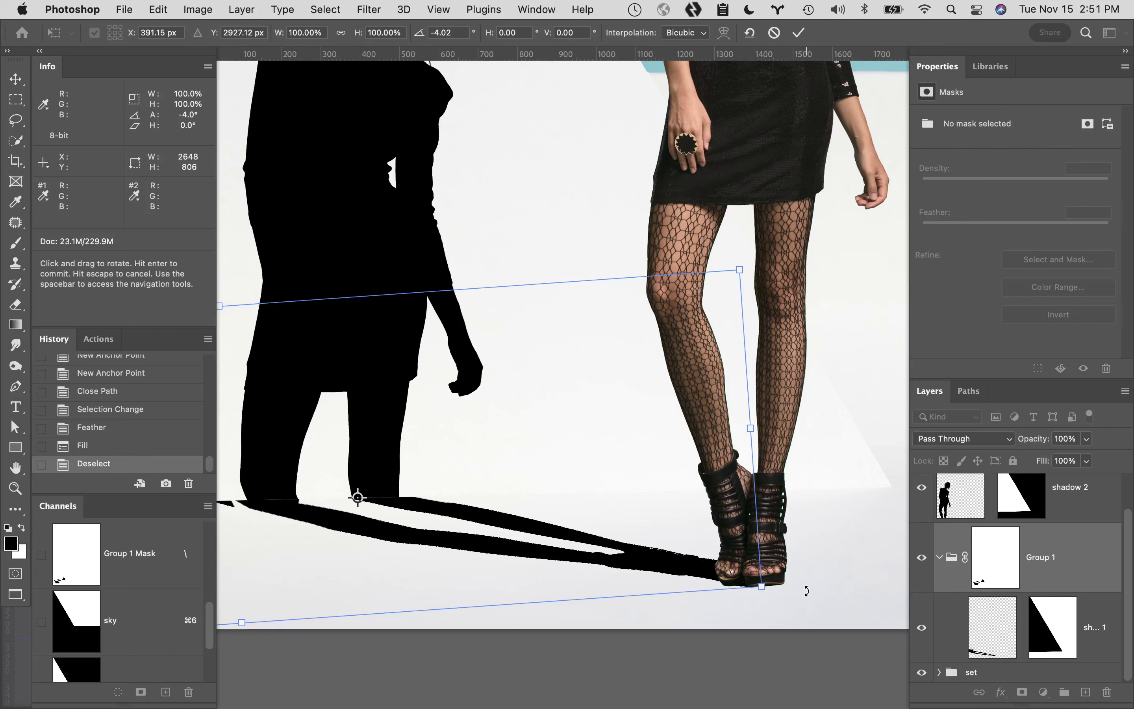
left_click_drag(805, 593, 815, 598)
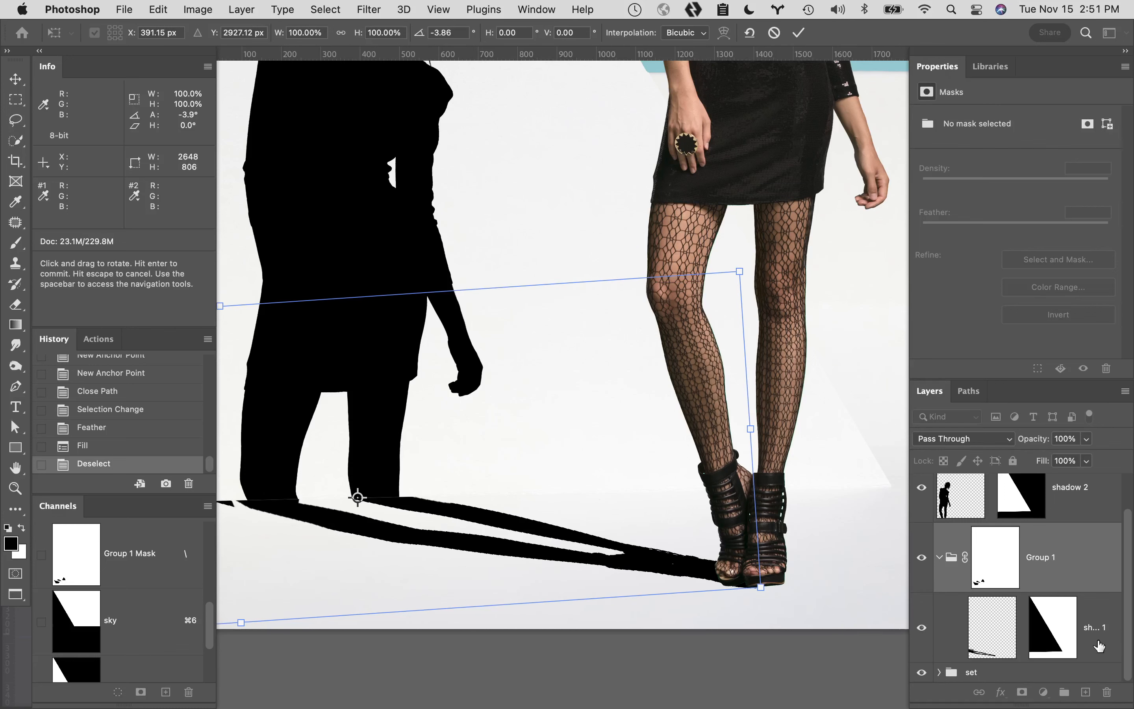
key("Return")
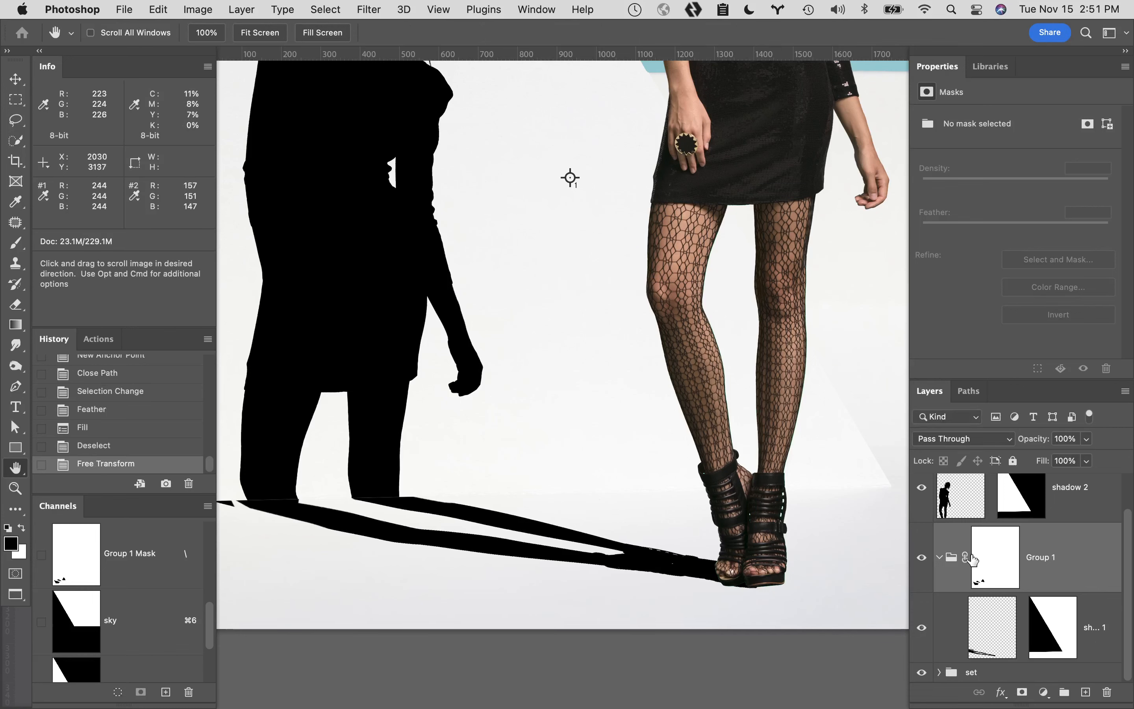
Delete the layer mask from Group 1 and add a new blank white mask in its place.
left_click(994, 559)
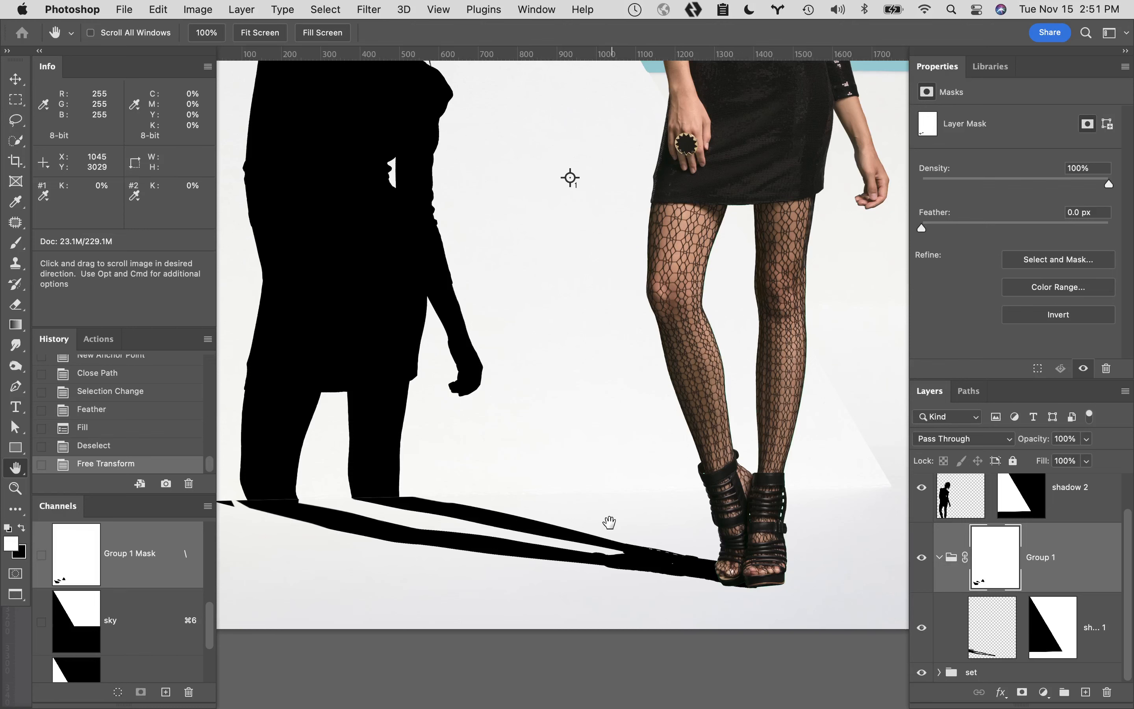
key("super+space")
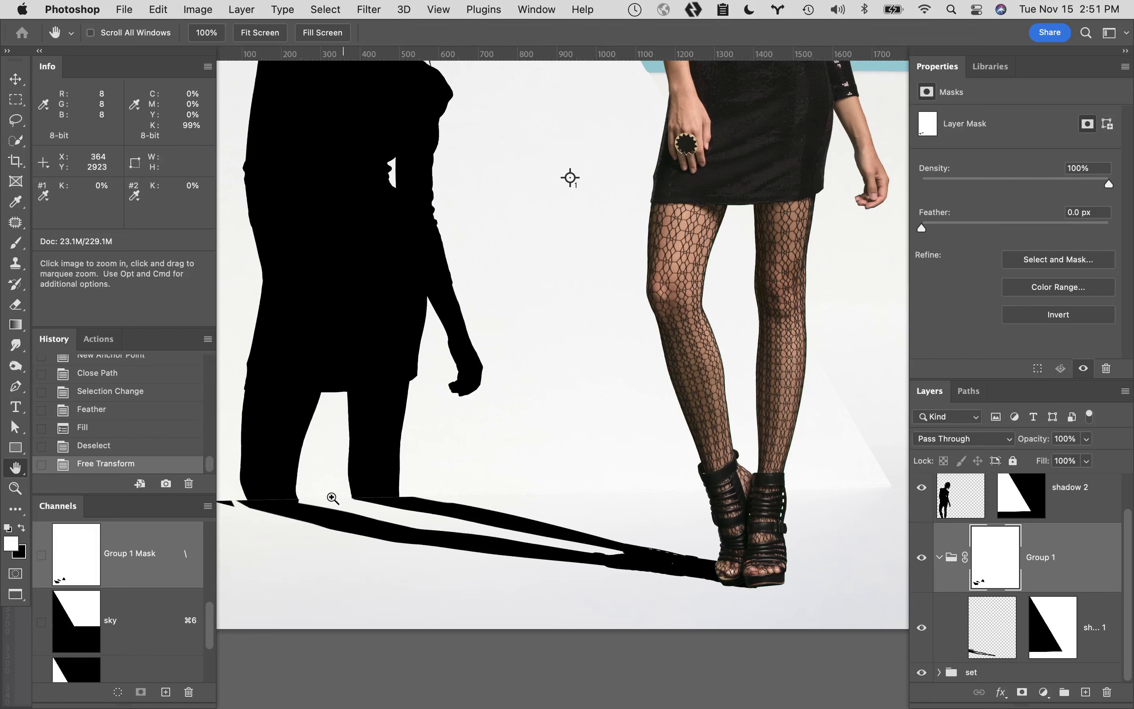
left_click(283, 499)
left_click(284, 500)
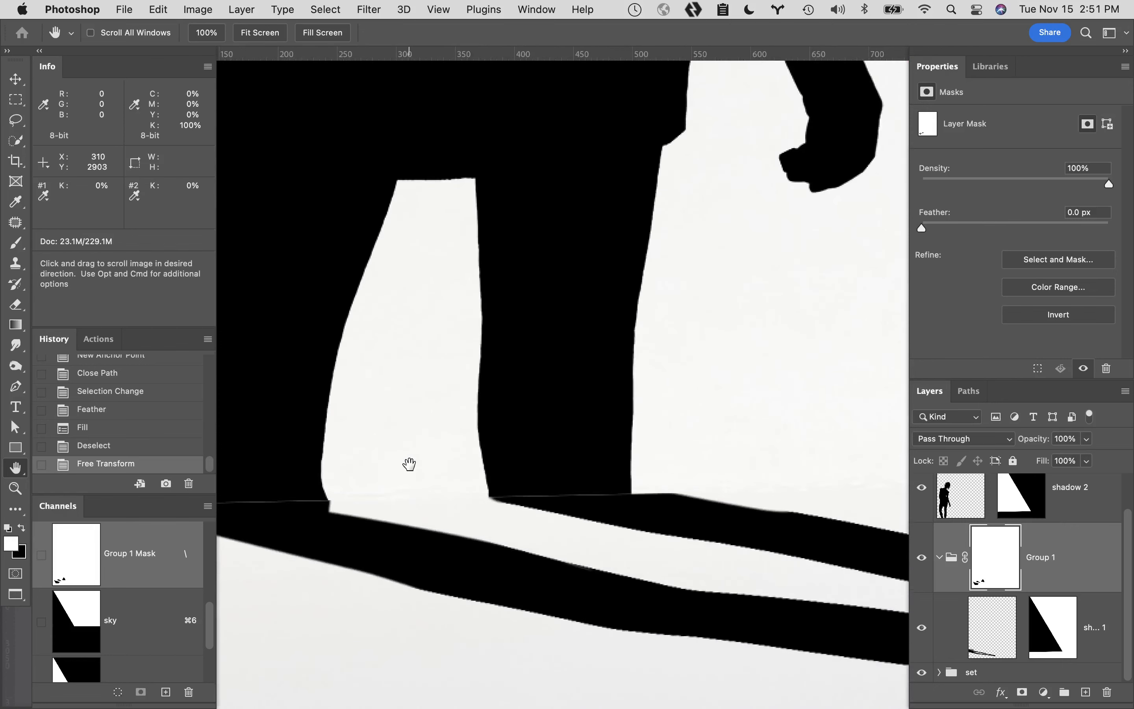
left_click_drag(407, 463, 611, 403)
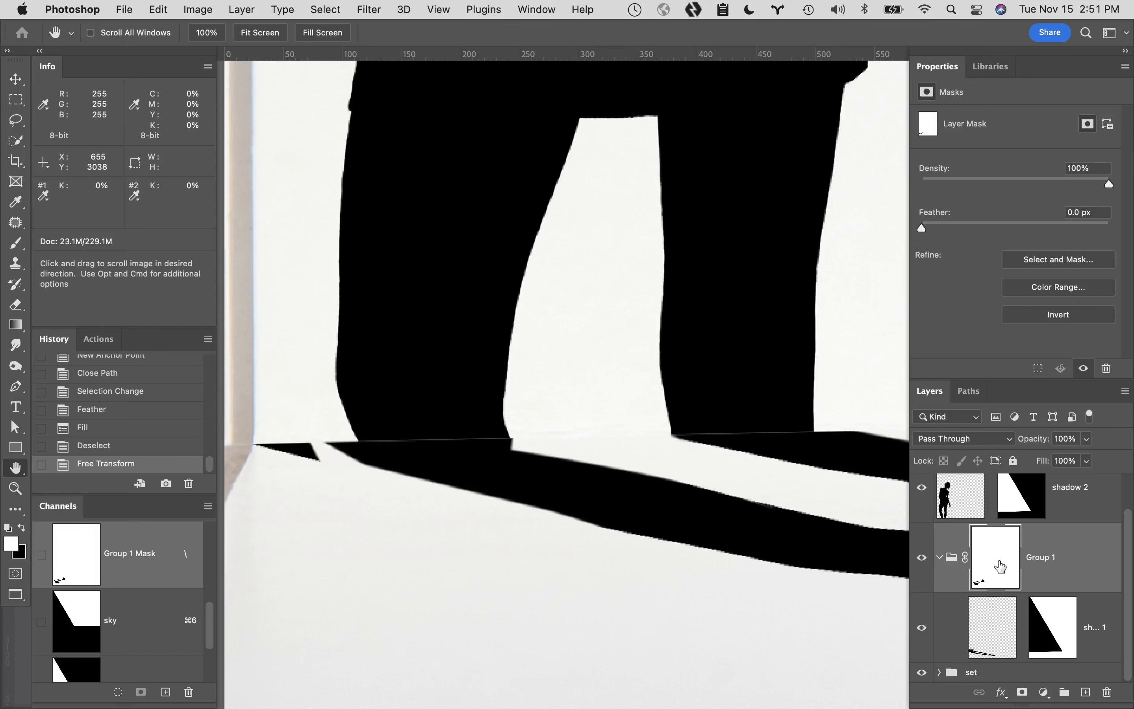
left_click_drag(999, 567, 1107, 693)
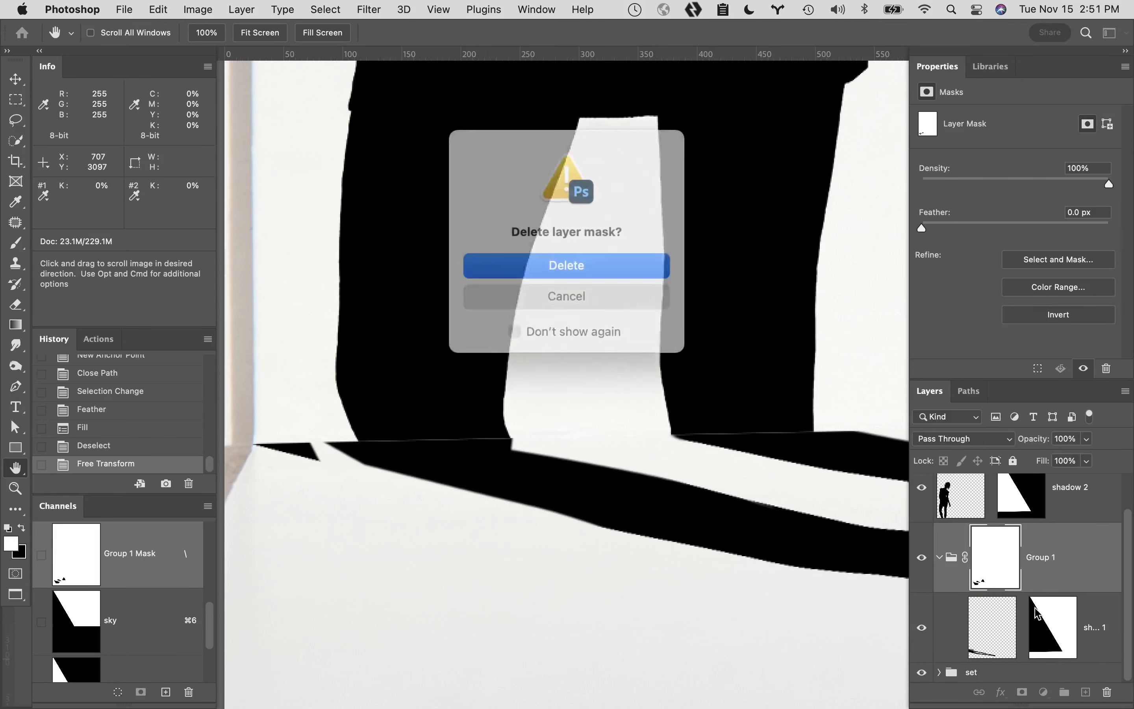
left_click(623, 258)
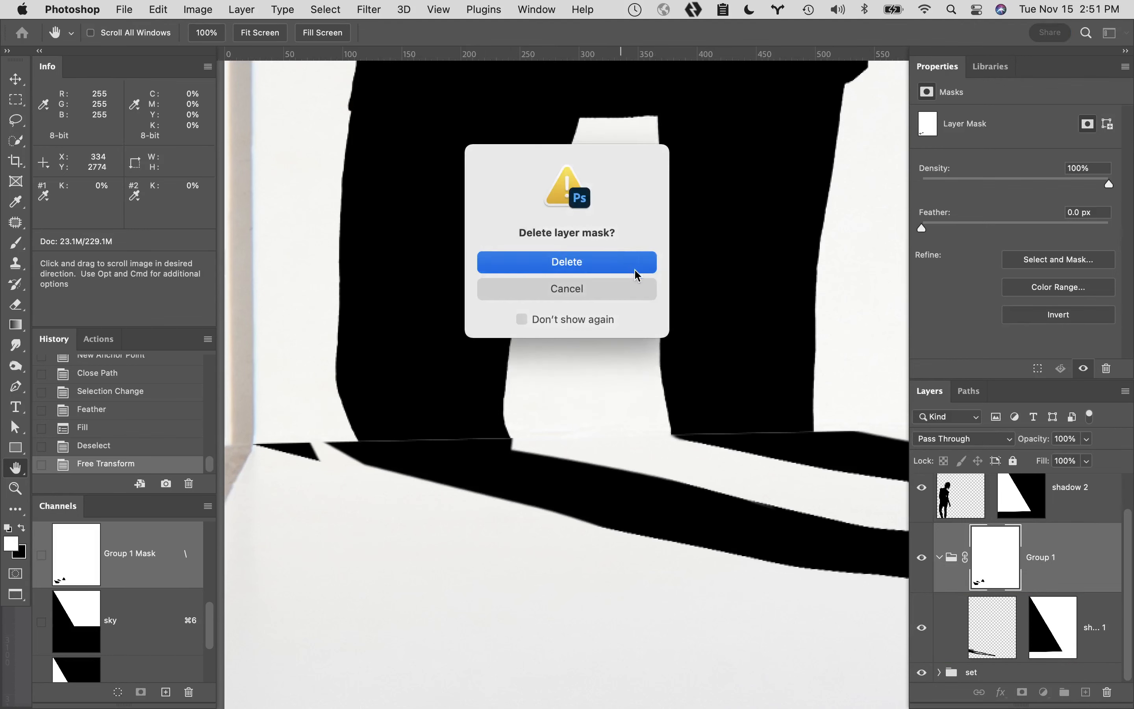
left_click(1020, 692)
Draw a closed pen path from the left leg shadow's outer wall-floor corner to its floor shadow's lower edge, enclosing the protruding wedge outside.
key("p")
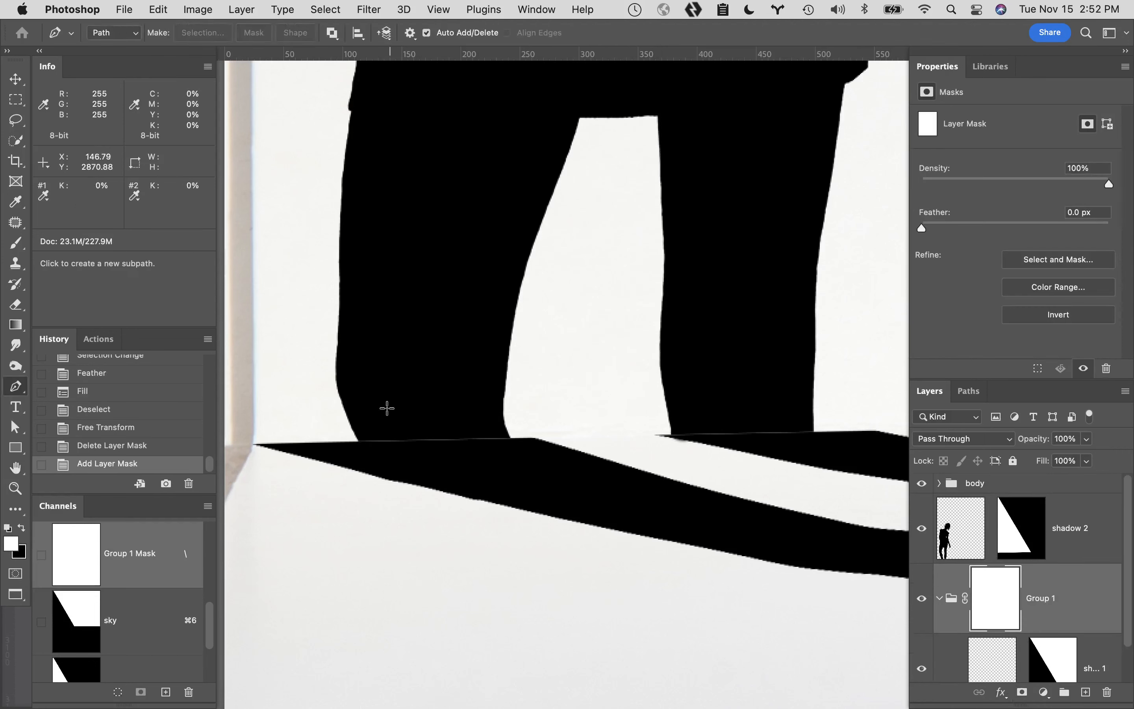
left_click(359, 439)
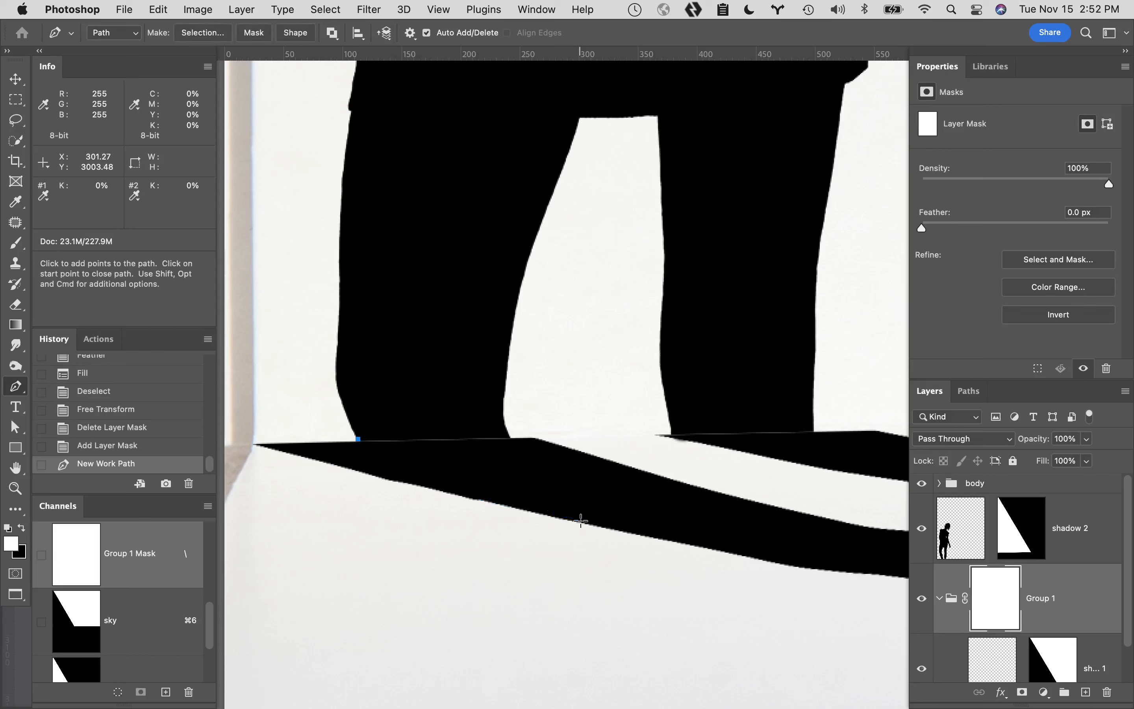
left_click_drag(582, 521, 624, 533)
left_click(588, 614)
left_click(369, 639)
left_click(231, 514)
left_click(246, 404)
left_click(281, 374)
left_click(359, 441)
Fill the path's area, as a selection feathered by 0.5 pixels, with black on the Group 1 mask to trim the outer wedge, and deselect.
left_click(971, 395)
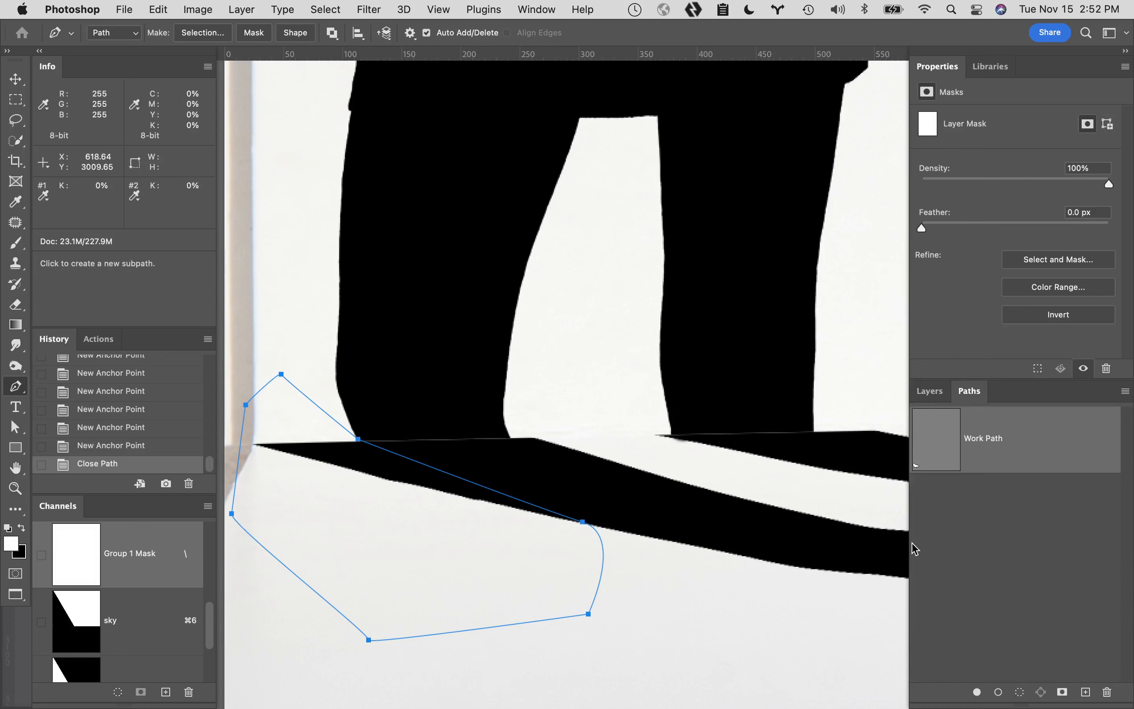
left_click(923, 438, "super")
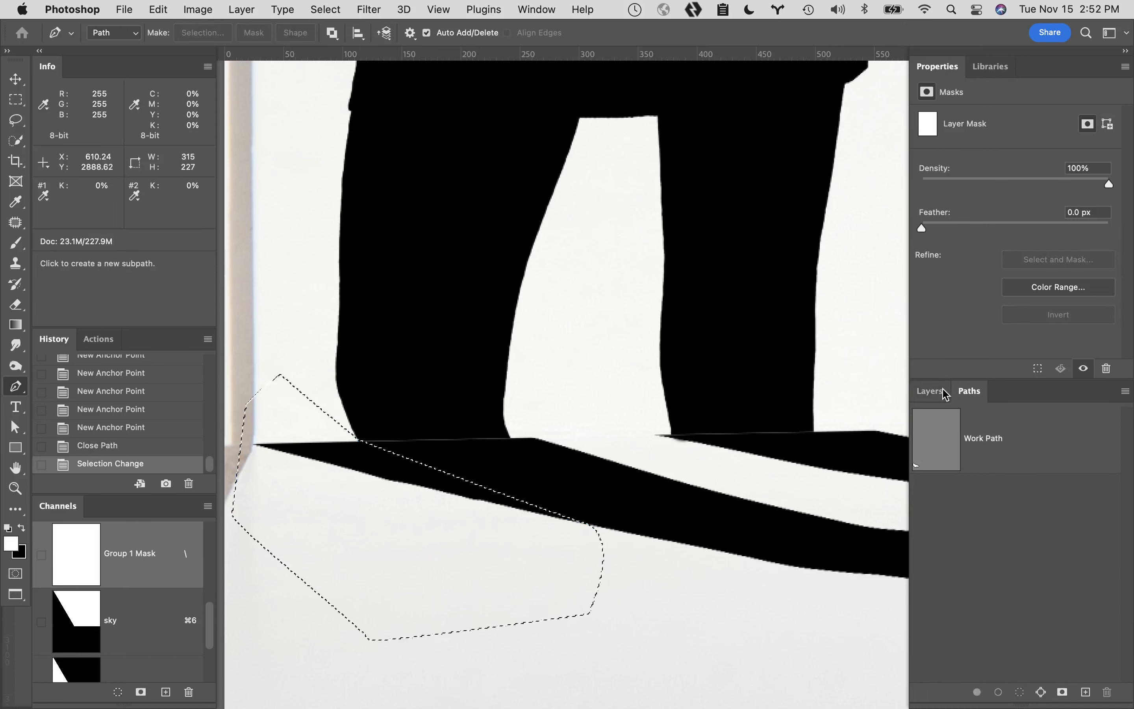
left_click(932, 389)
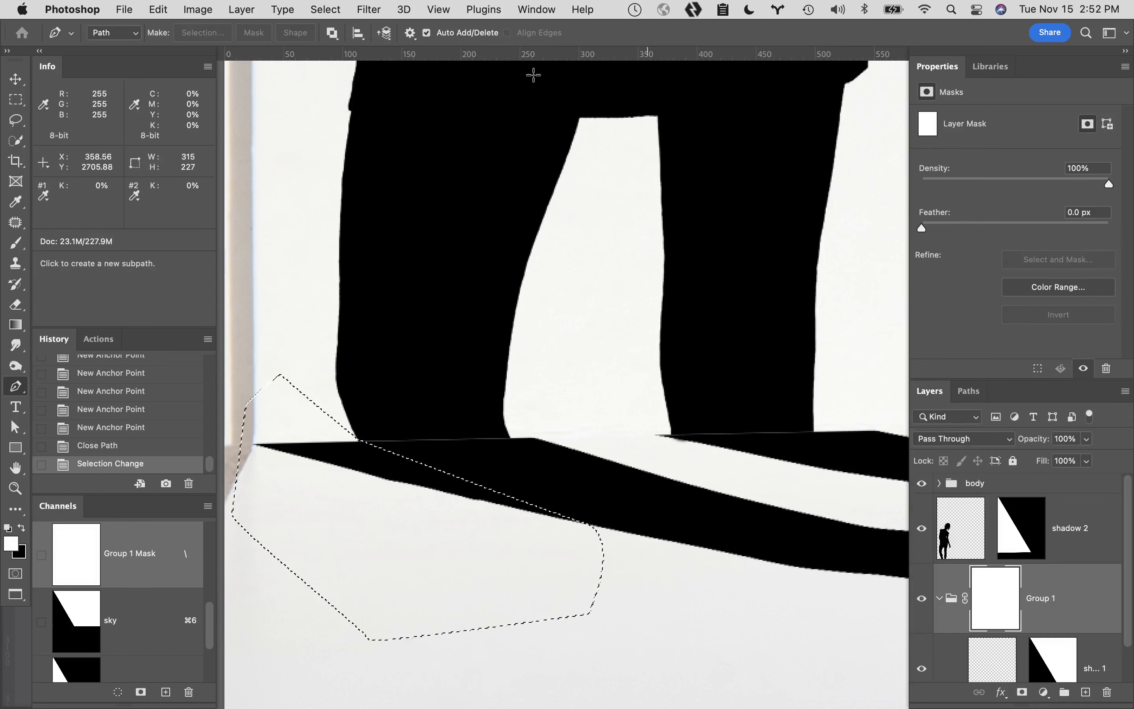
left_click(326, 9)
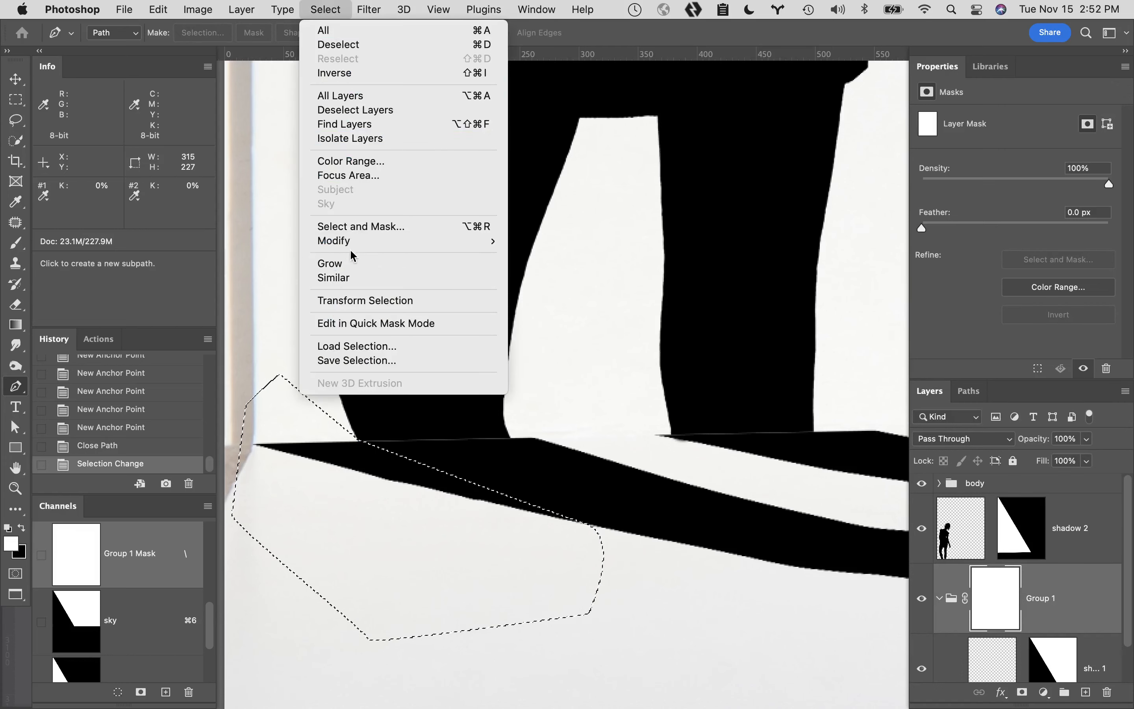
mouse_move(398, 241)
left_click(549, 298)
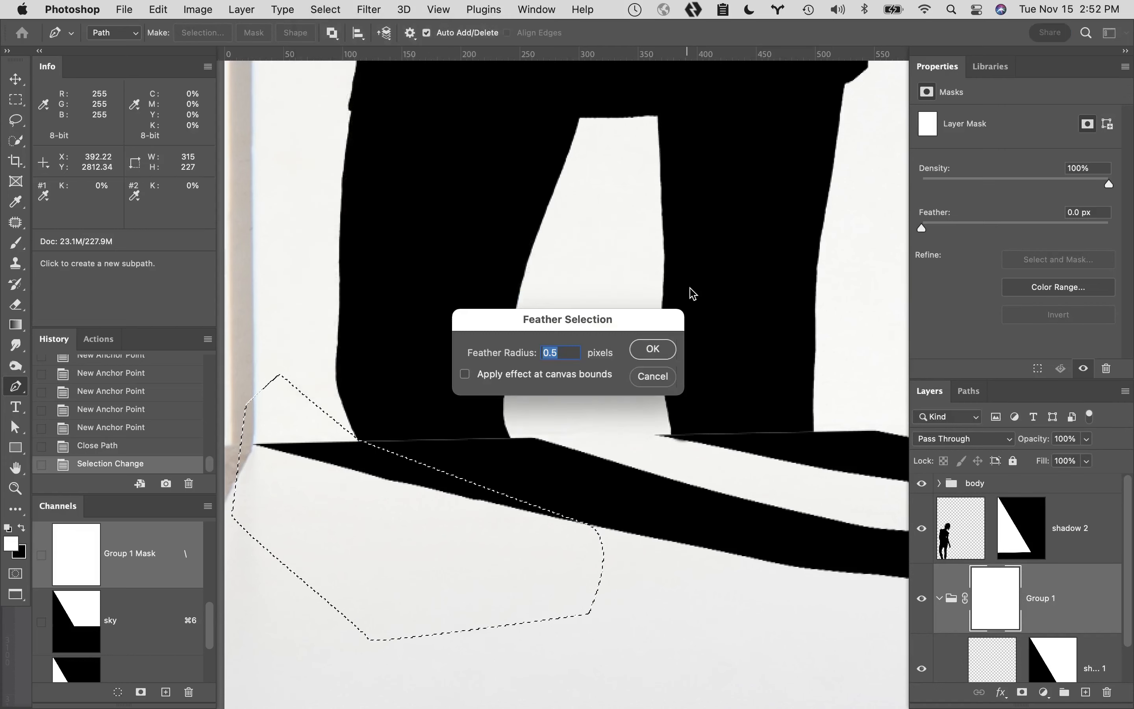
left_click(668, 355)
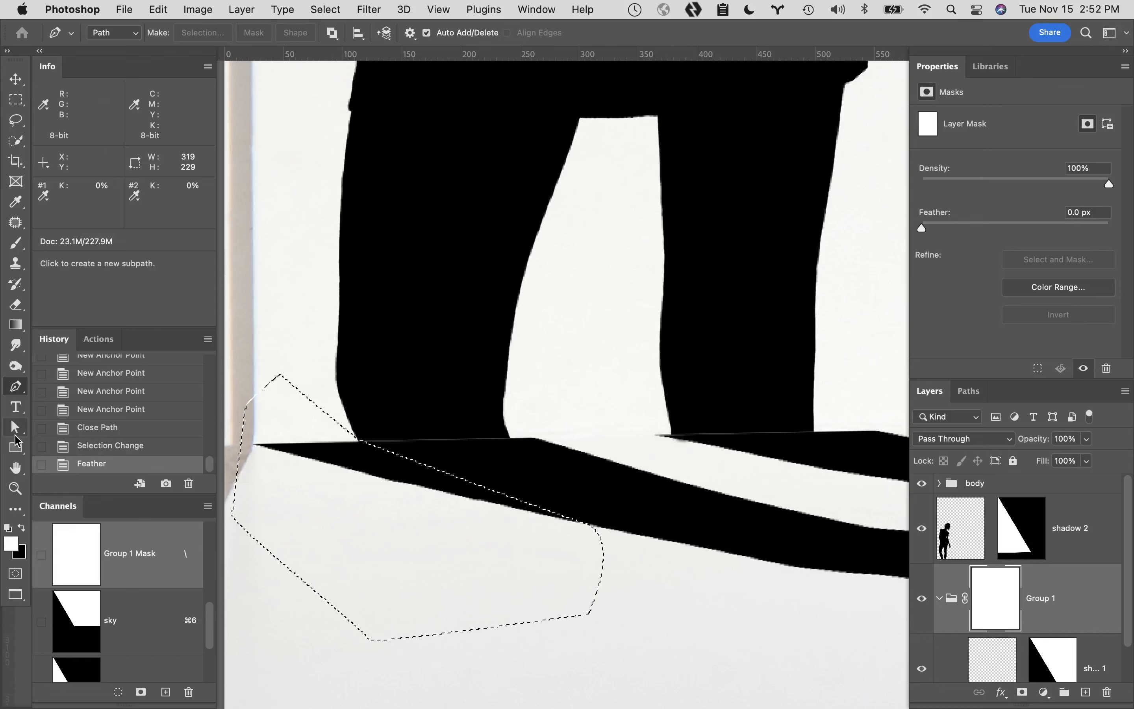
key("alt+BackSpace")
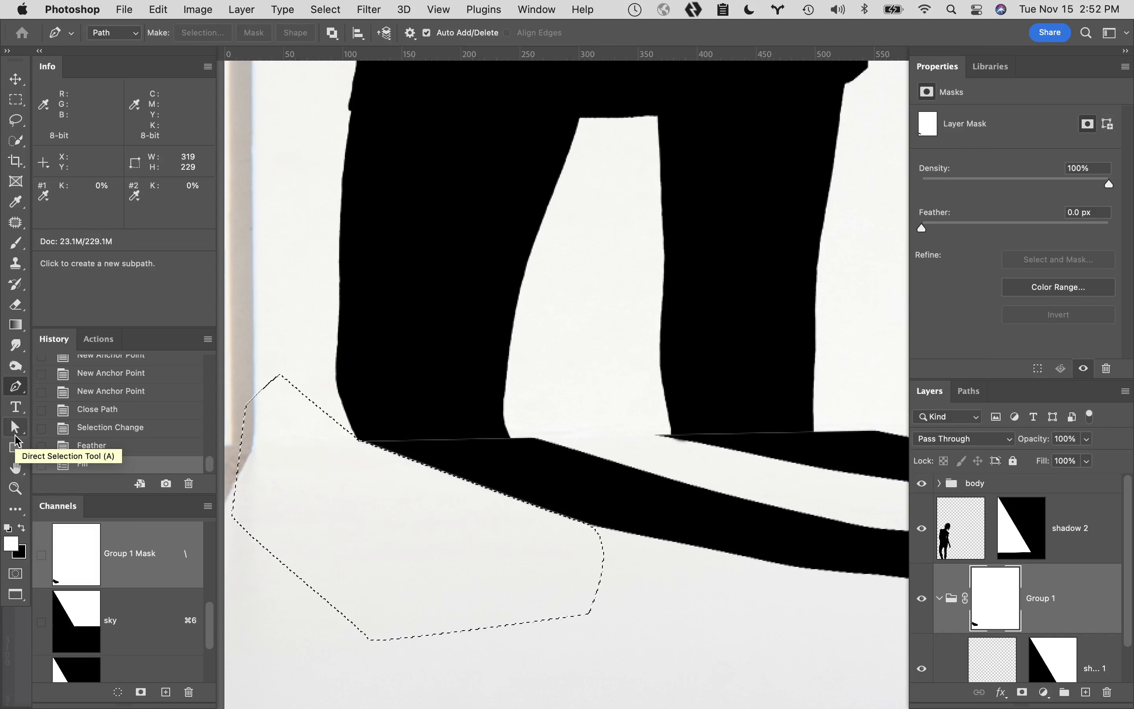
key("super+d")
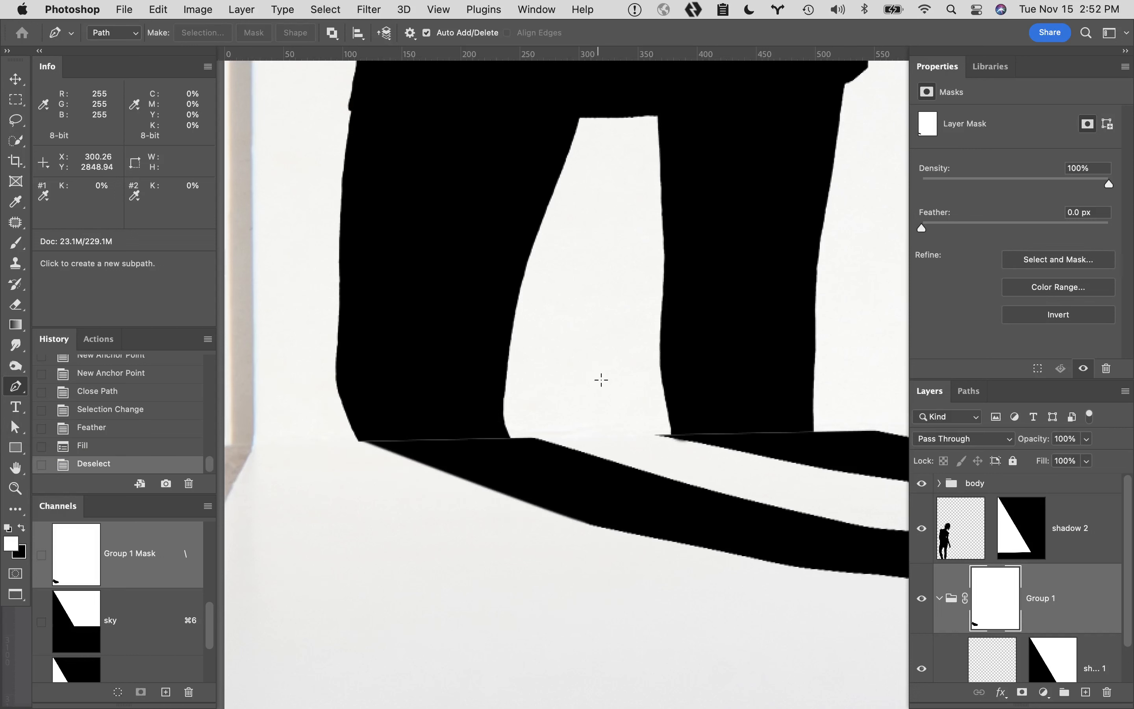
Draw a closed pen path from the left leg shadow's inner corner along its floor shadow's upper edge, enclosing the bulge above.
left_click(513, 438)
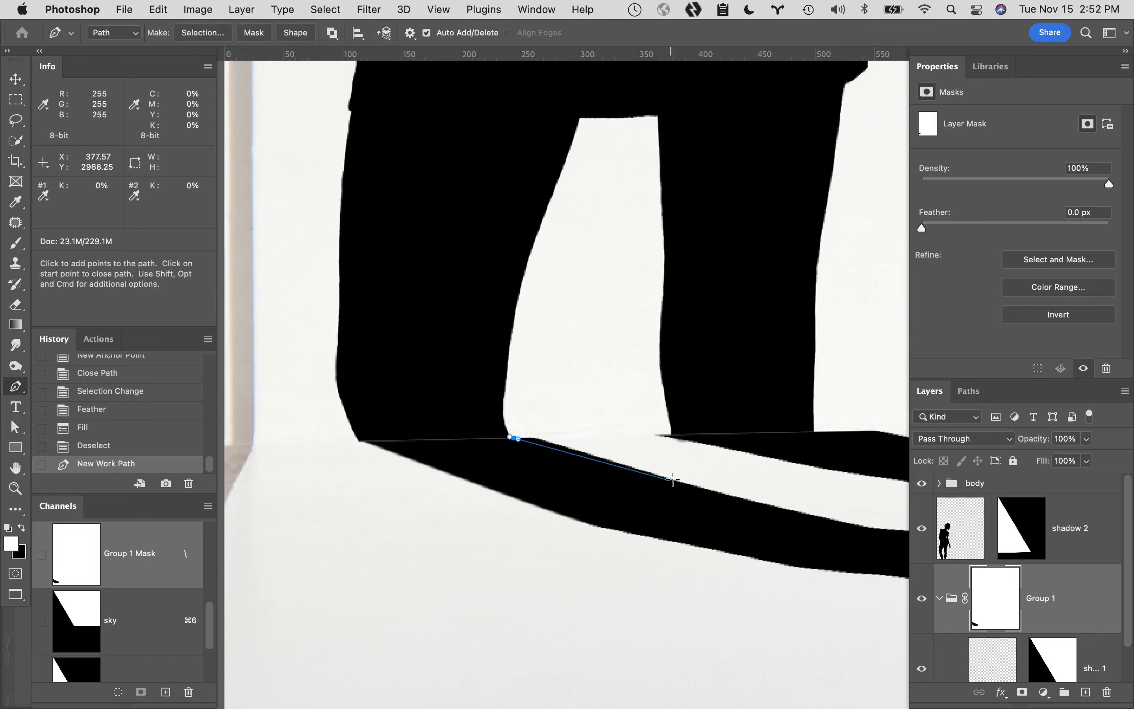
left_click_drag(673, 482, 717, 487)
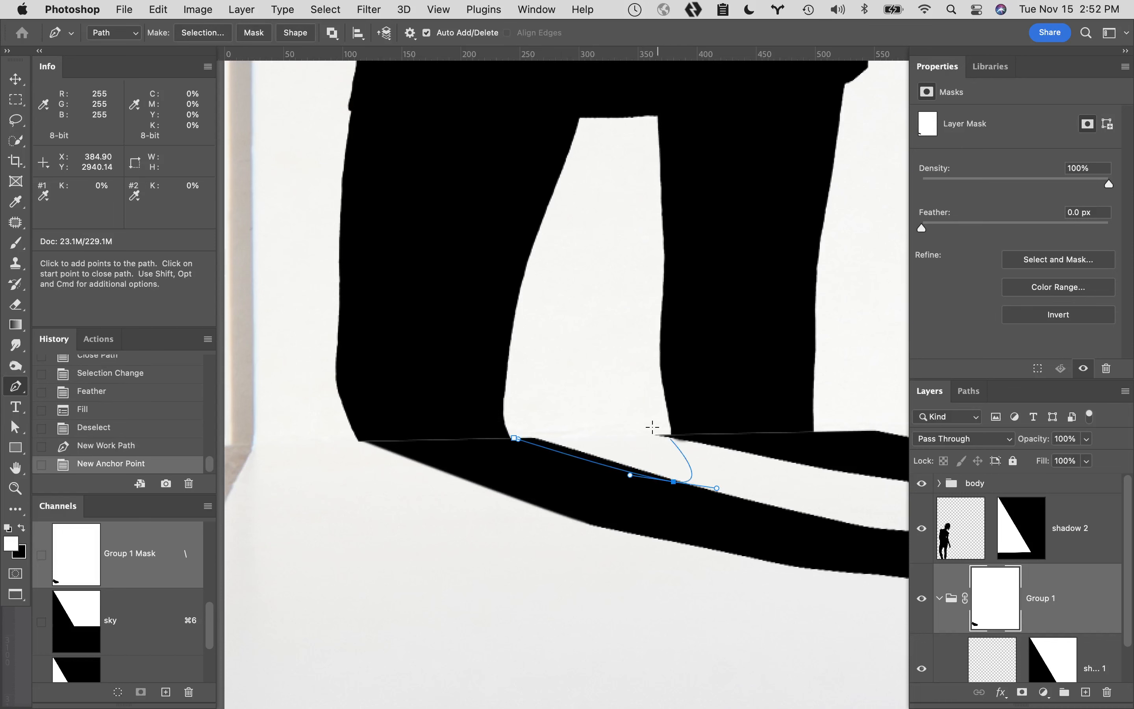
left_click(618, 428)
left_click(575, 370)
left_click(532, 396)
left_click(515, 439)
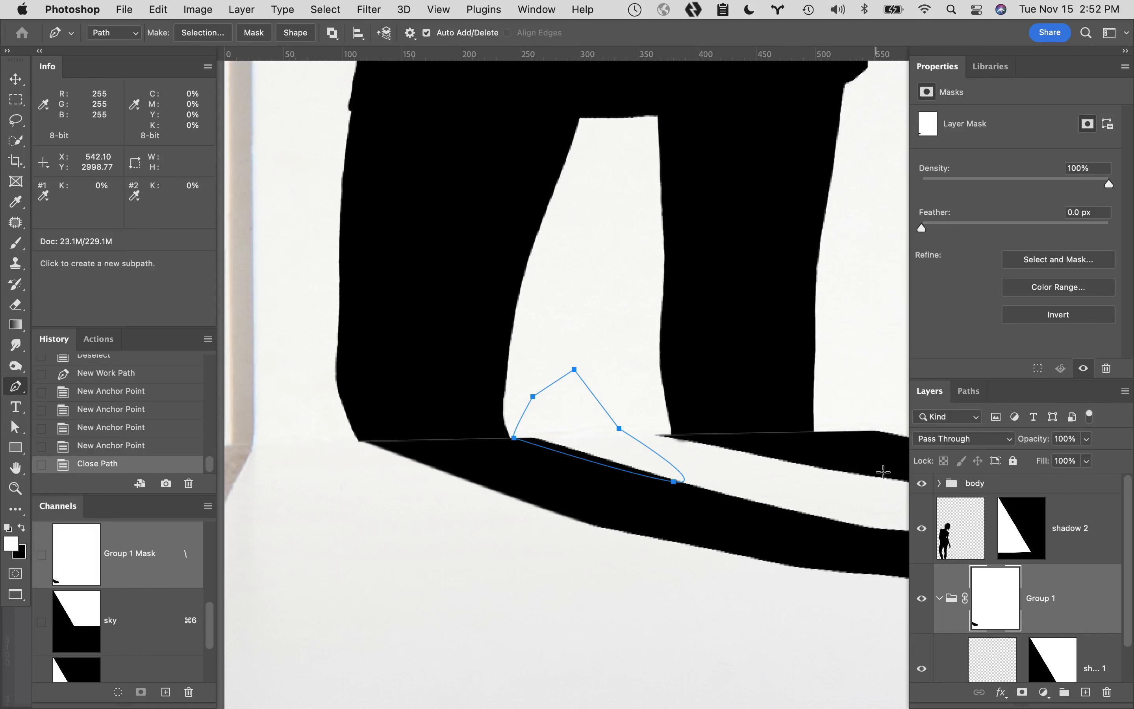
Load the work path at the left leg shadow's inner corner as a selection and feather it by 0.5 pixels.
left_click(969, 391)
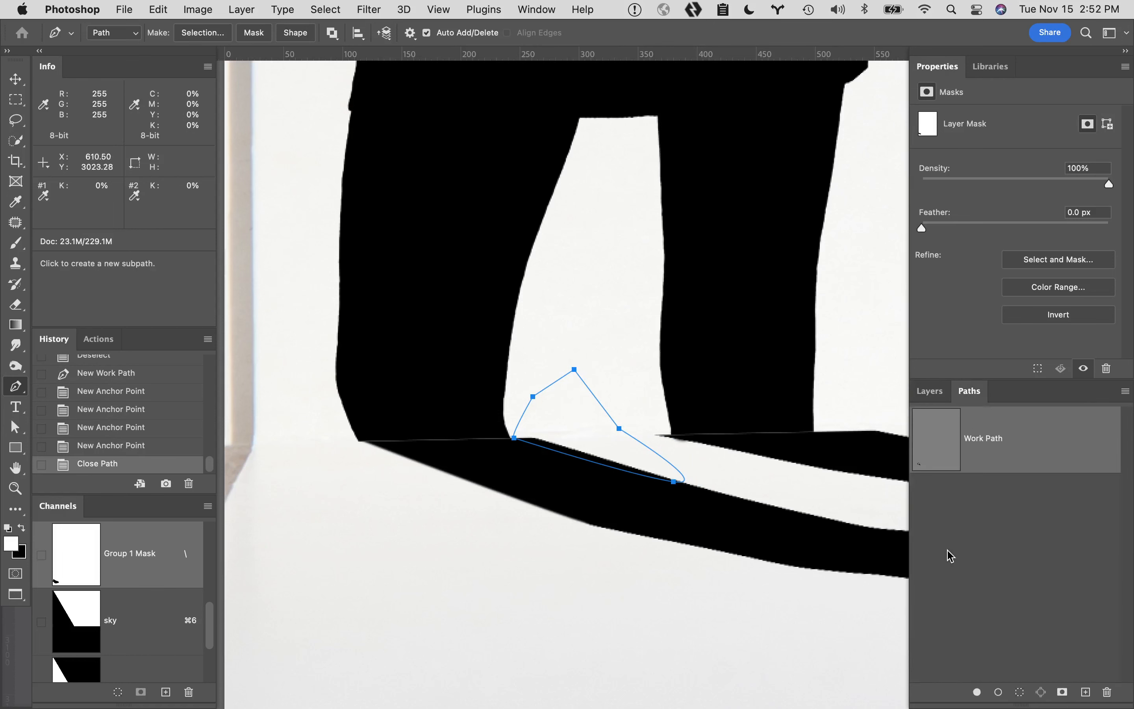
left_click(939, 461, "super")
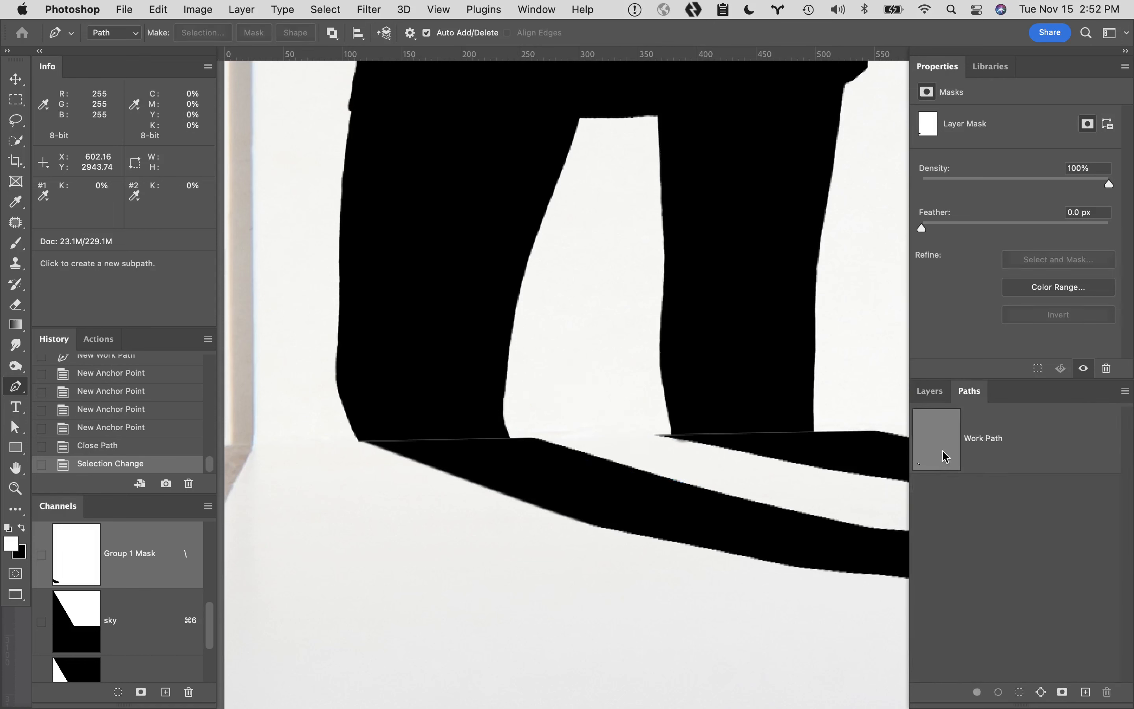
left_click(336, 9)
mouse_move(373, 245)
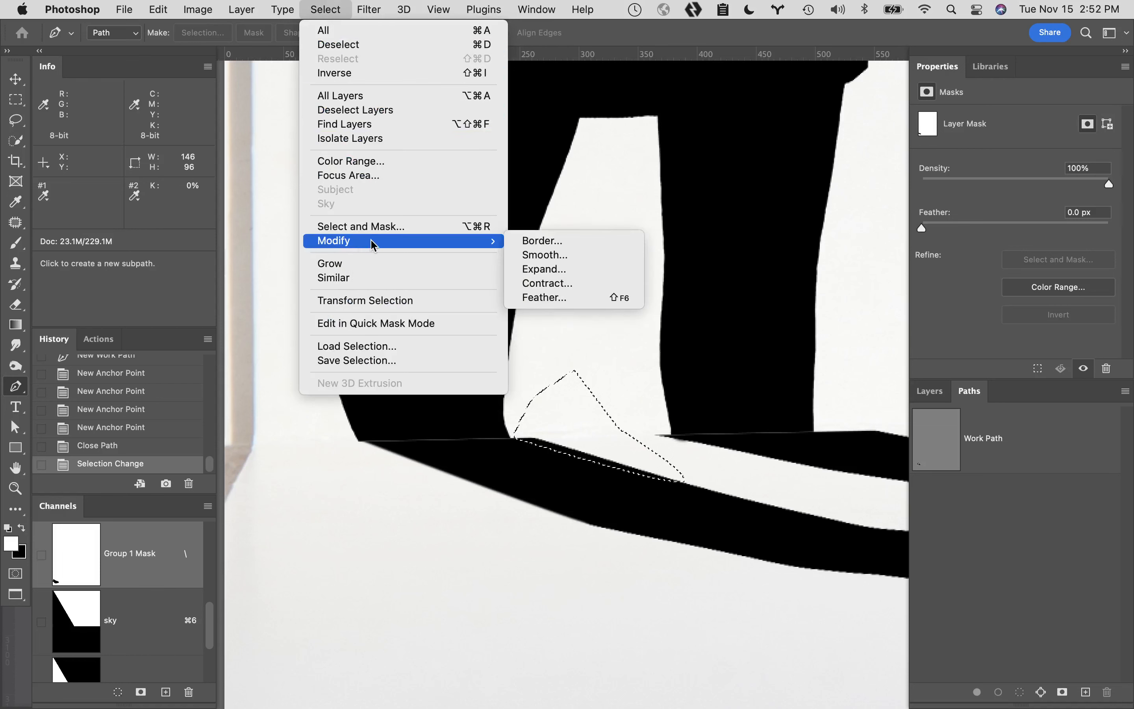
mouse_move(468, 240)
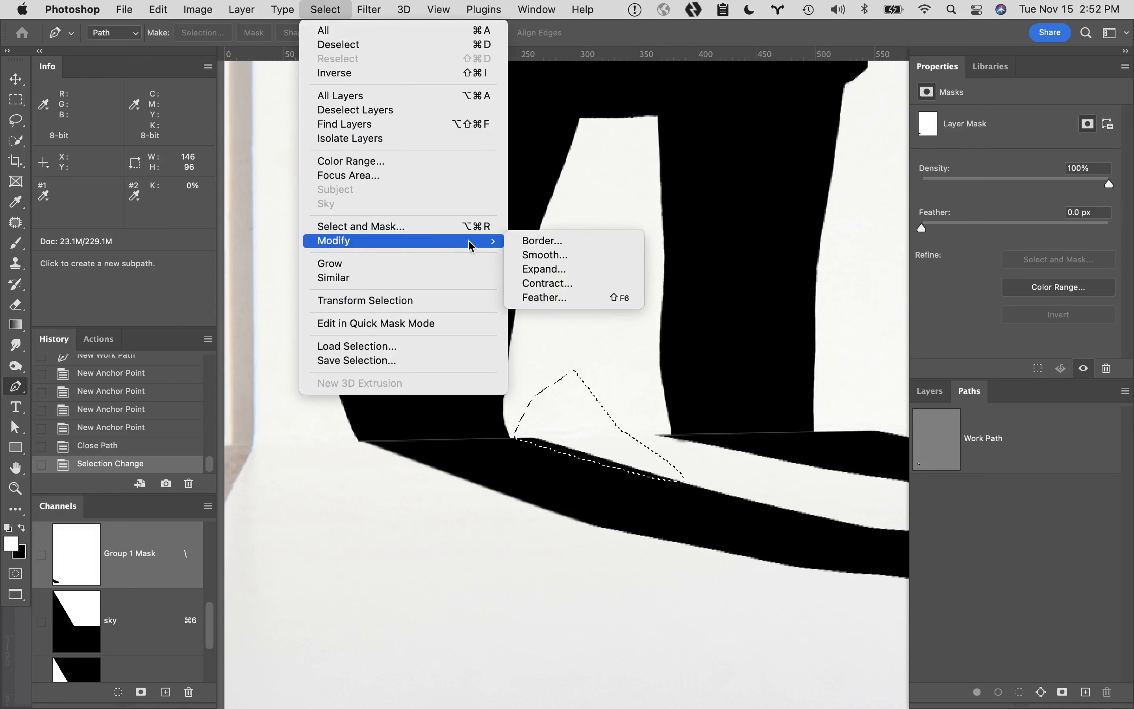
left_click(539, 295)
left_click(656, 353)
left_click(931, 393)
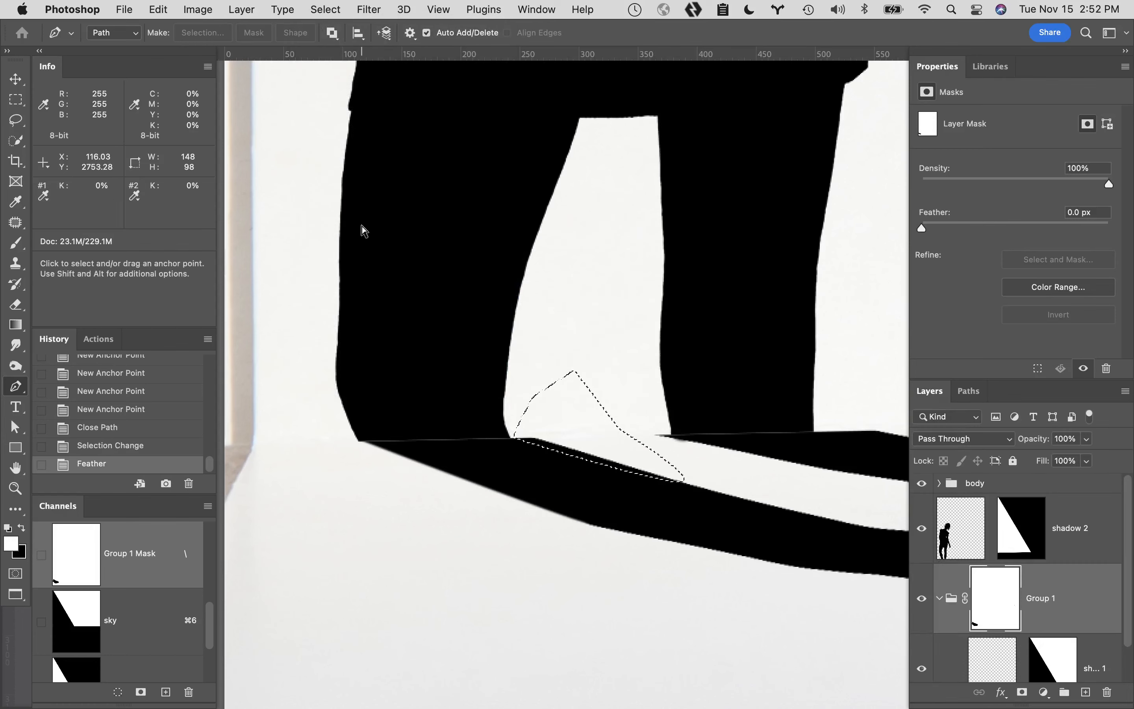
Fill the feathered selection with black on the Group 1 mask to trim the left floor shadow's upper bulge, and deselect.
key("alt+BackSpace")
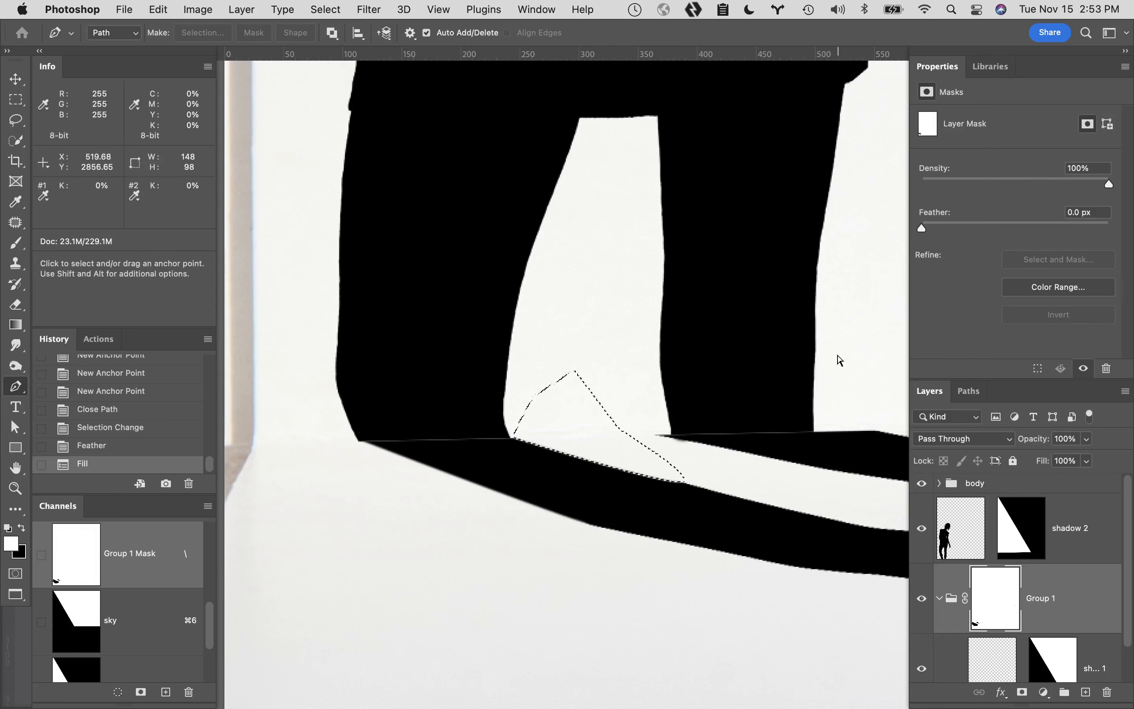
key("super+d")
key("super+f")
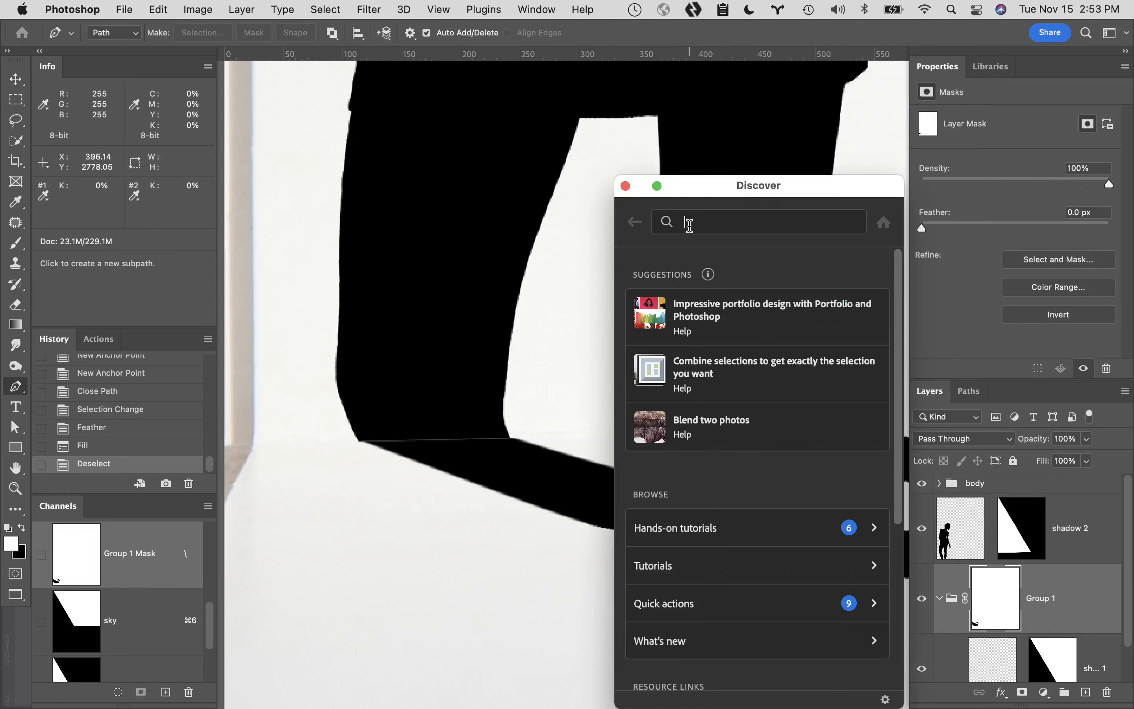
left_click(624, 186)
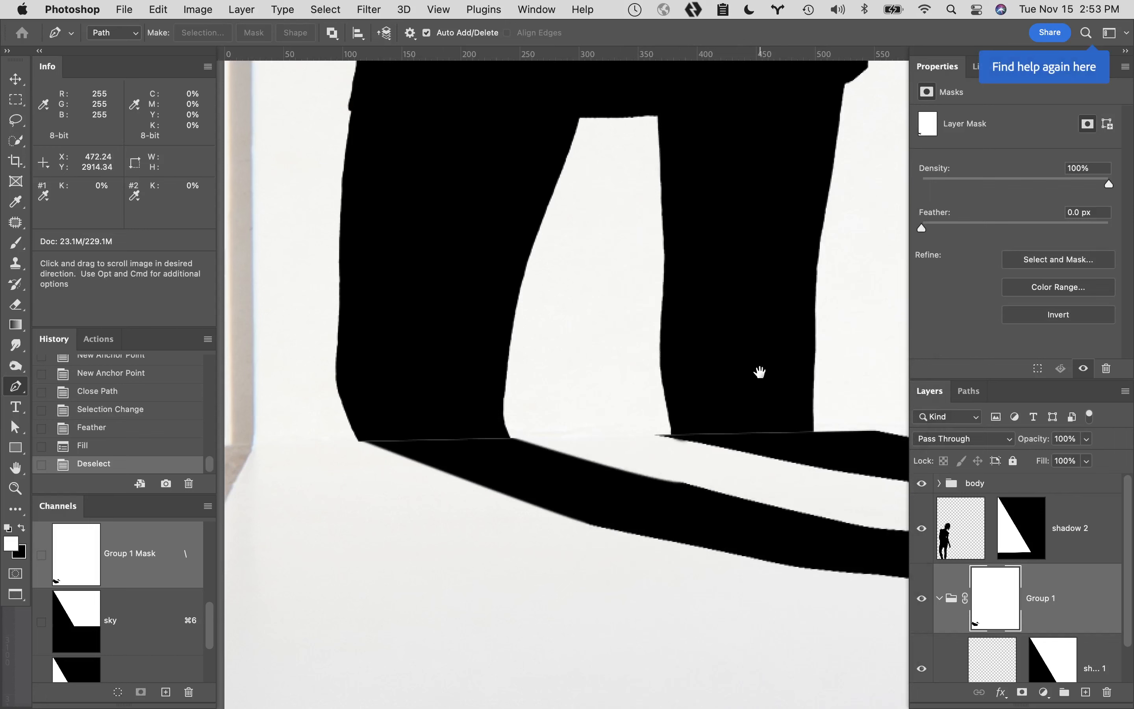
Draw a closed pen path from the right leg shadow's inner corner along its floor shadow's lower edge, enclosing the protruding tip.
left_click_drag(740, 346, 618, 328)
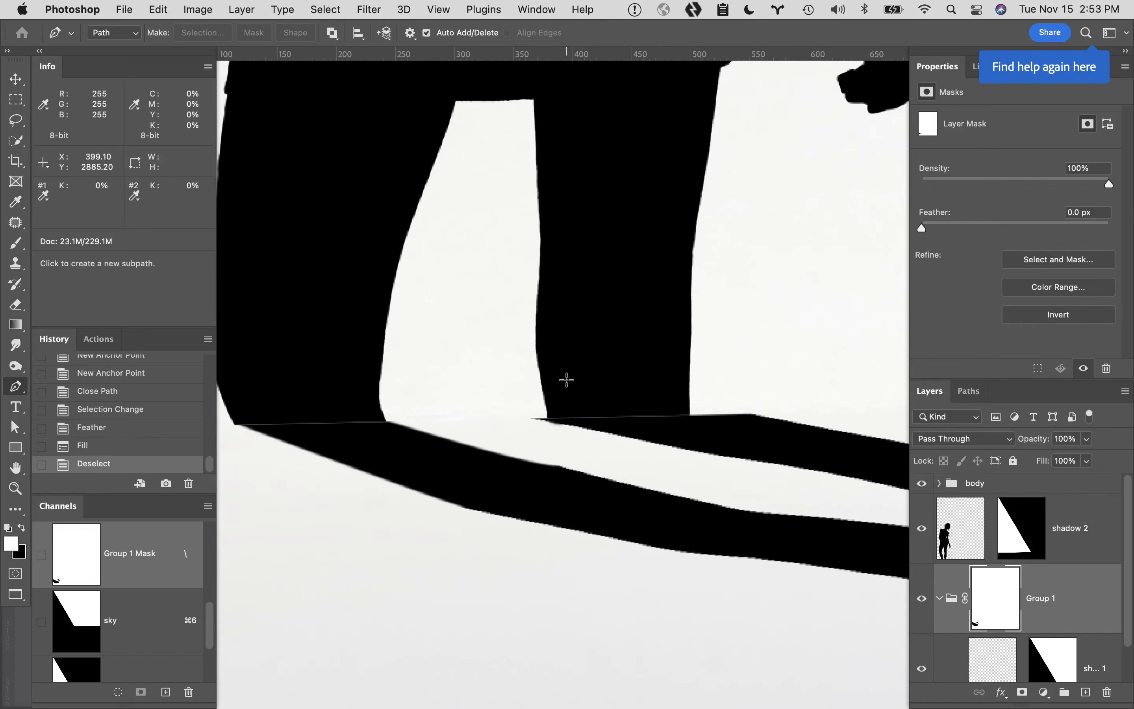
left_click(546, 416)
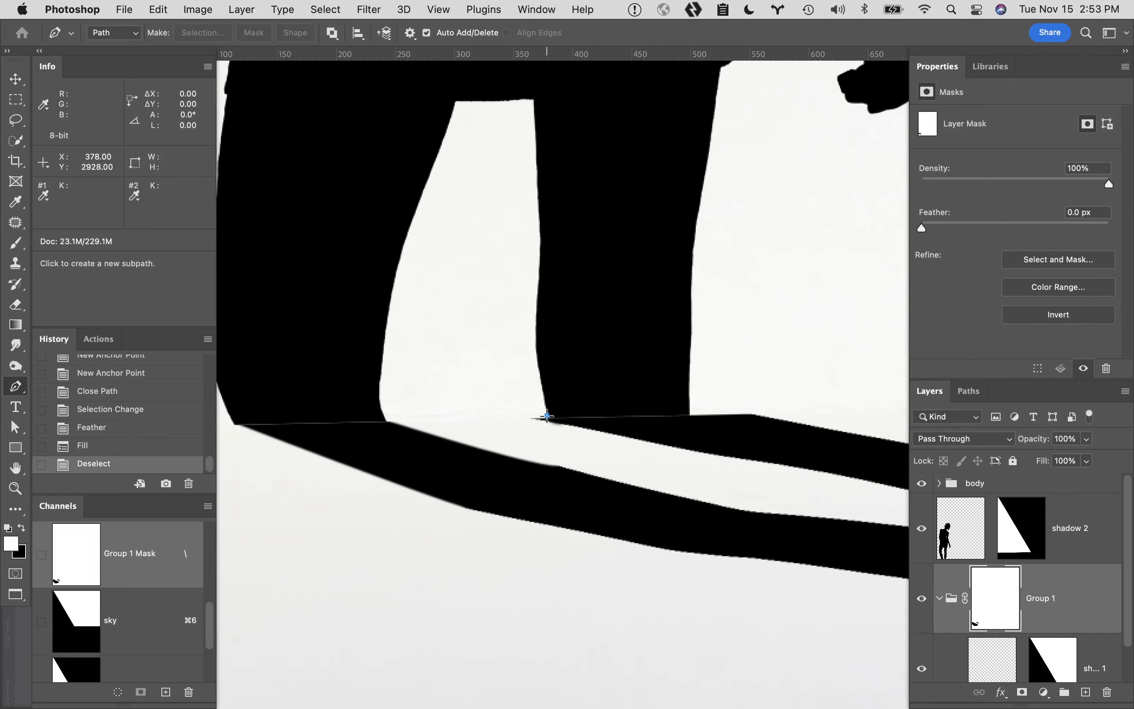
left_click_drag(652, 441, 683, 448)
left_click(699, 470)
left_click(604, 453)
left_click_drag(500, 410, 500, 404)
left_click(491, 359)
left_click(546, 415)
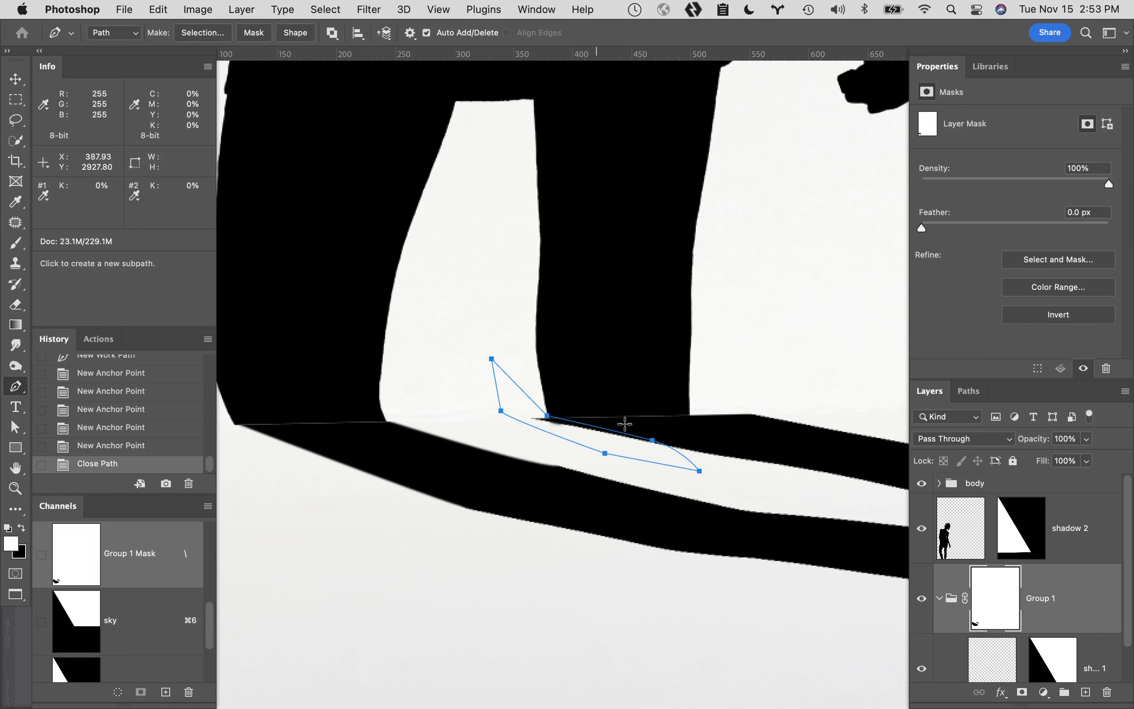
Load the work path at the right leg shadow's inner corner as a selection and feather it by 0.5 pixels.
left_click(969, 391)
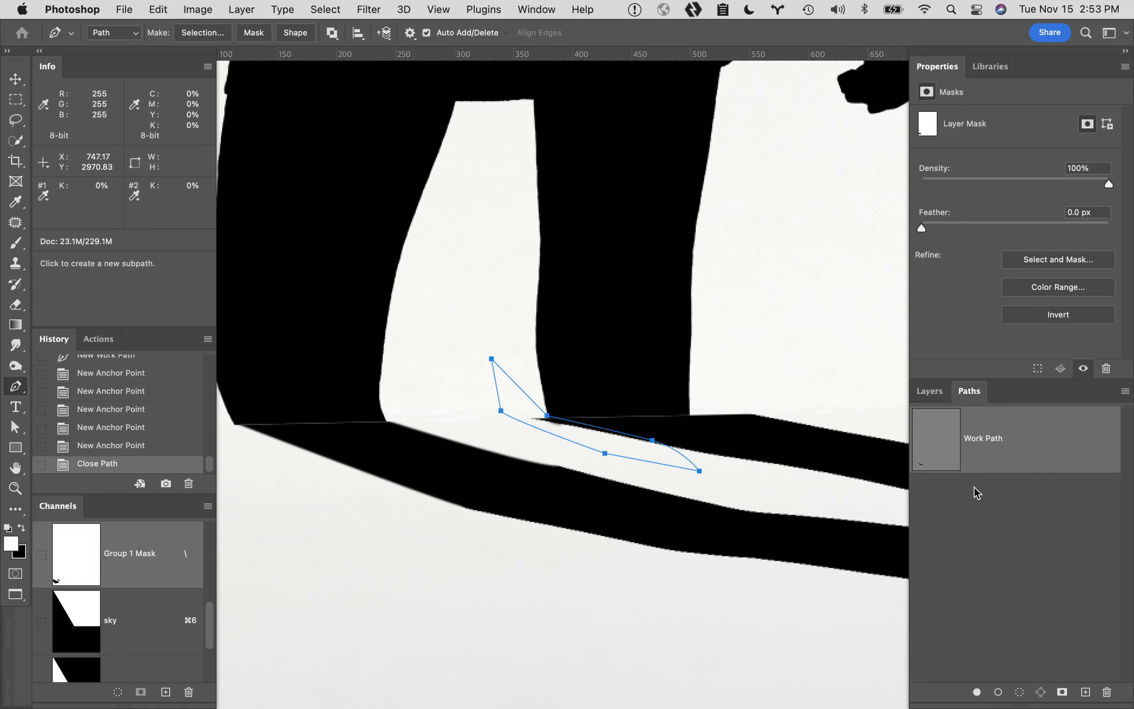
left_click(943, 452, "super")
left_click(326, 9)
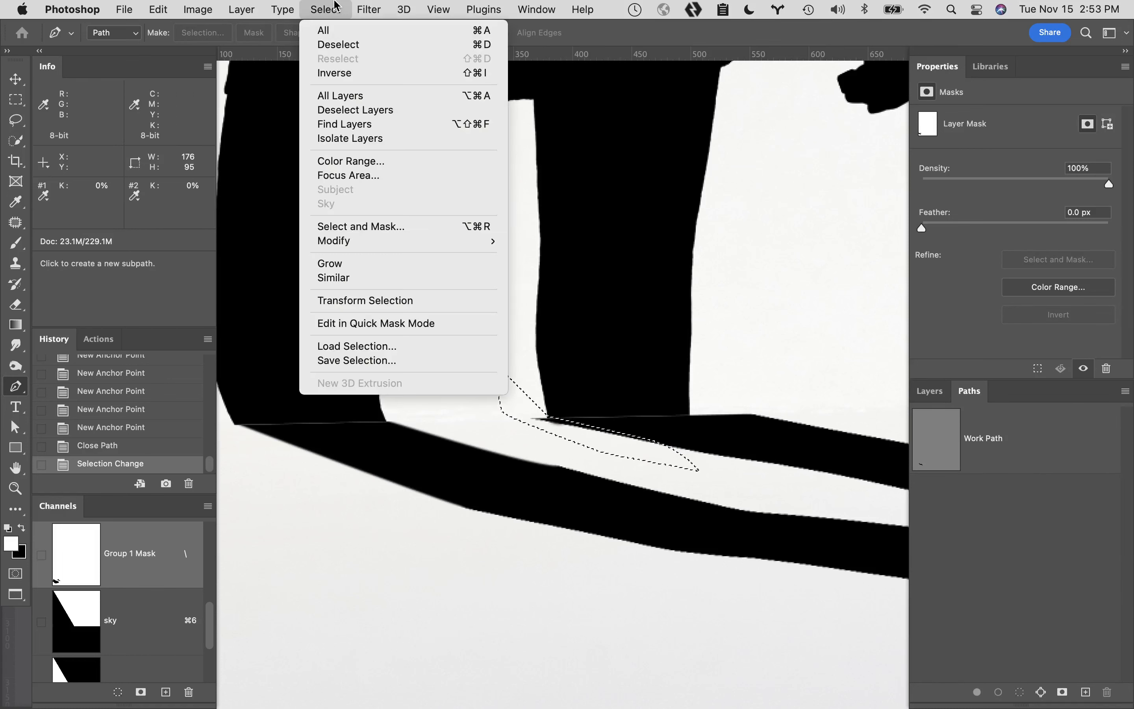
mouse_move(340, 240)
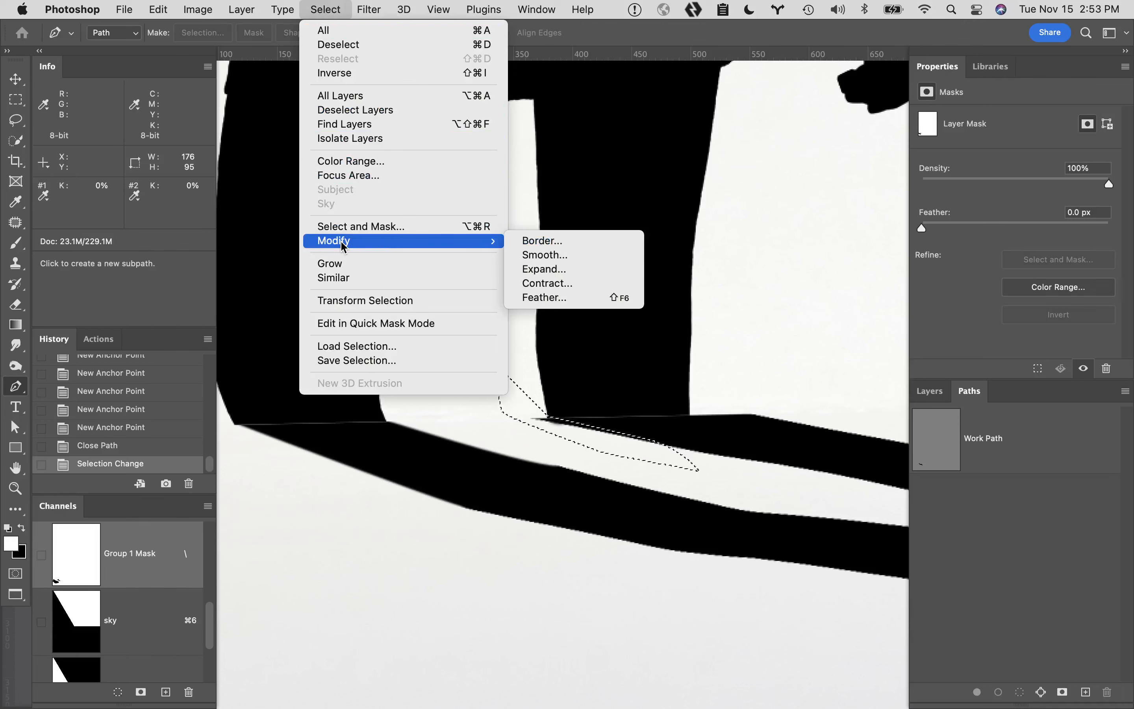
left_click(539, 298)
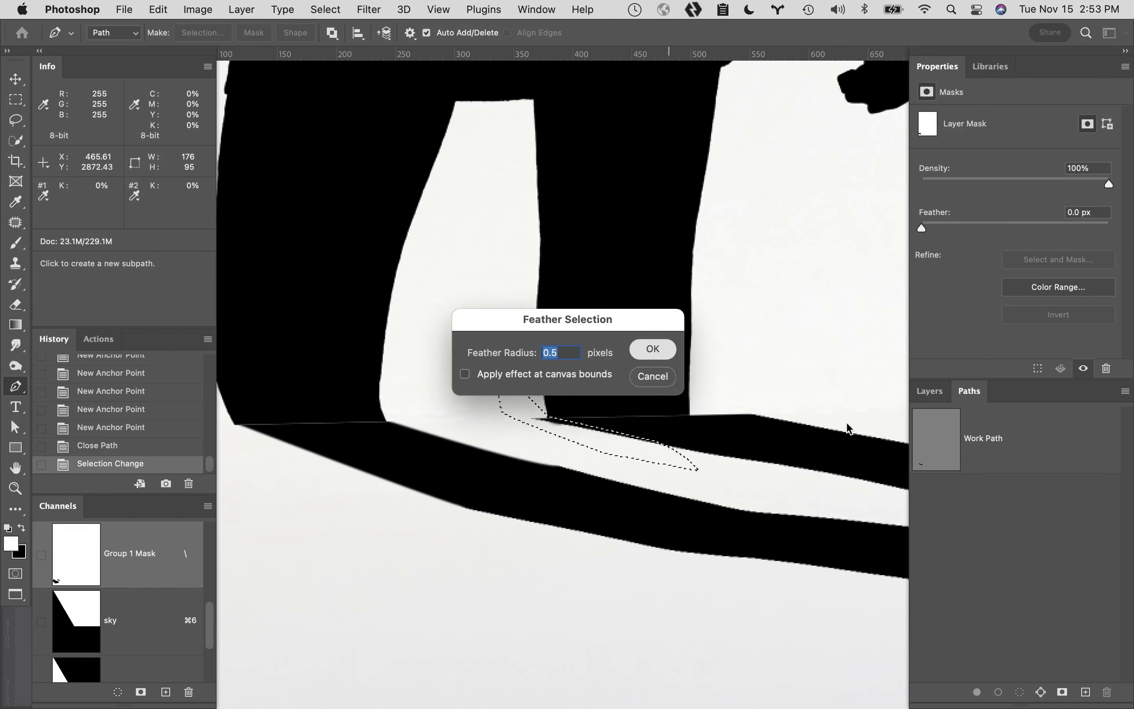
left_click(653, 352)
left_click(929, 391)
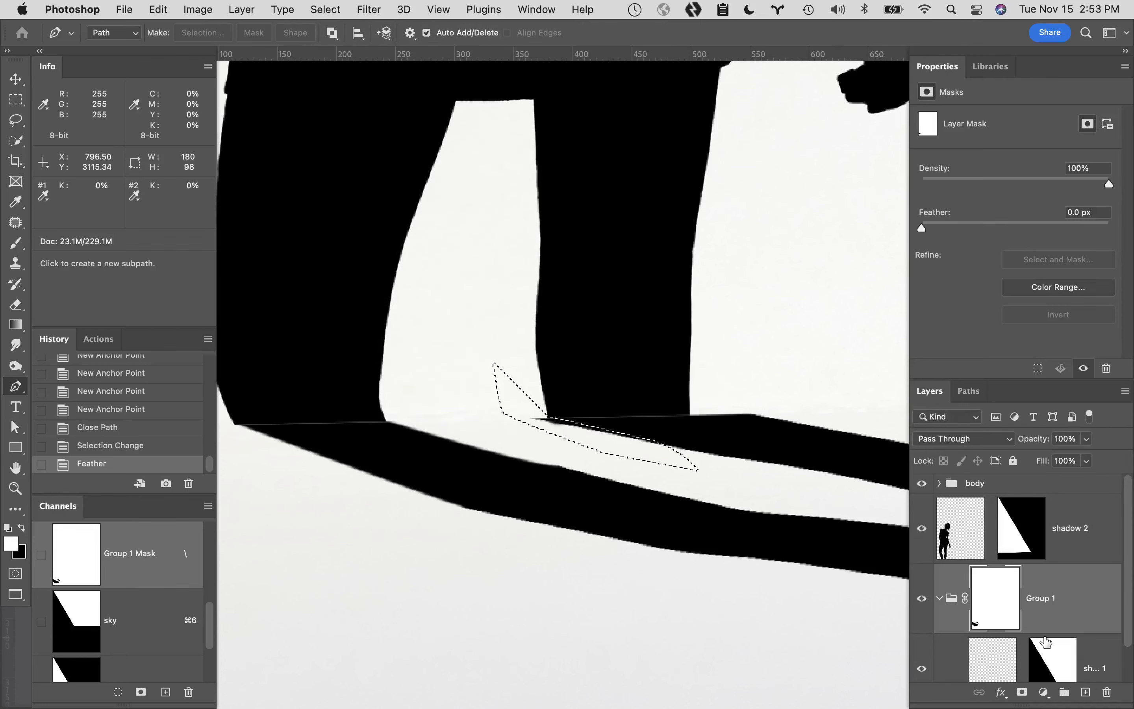
Fill the feathered selection with black on the Group 1 mask to trim the right floor shadow's protruding tip, and deselect.
left_click(1060, 614)
left_click(988, 600)
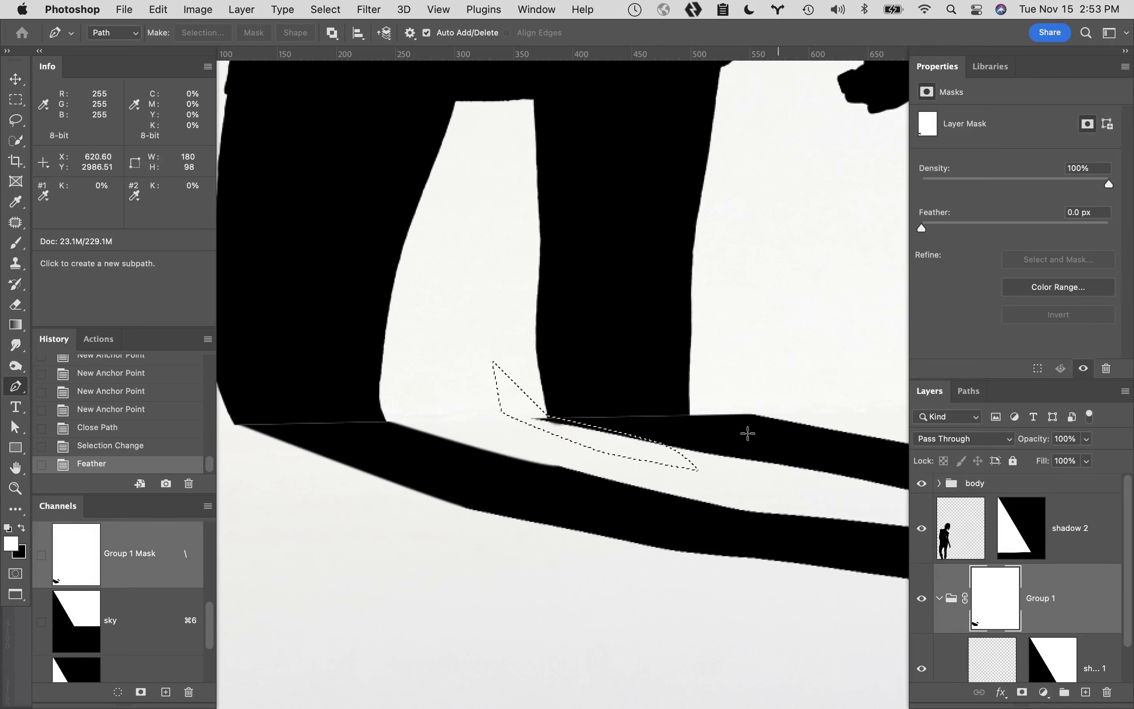
key("alt+BackSpace")
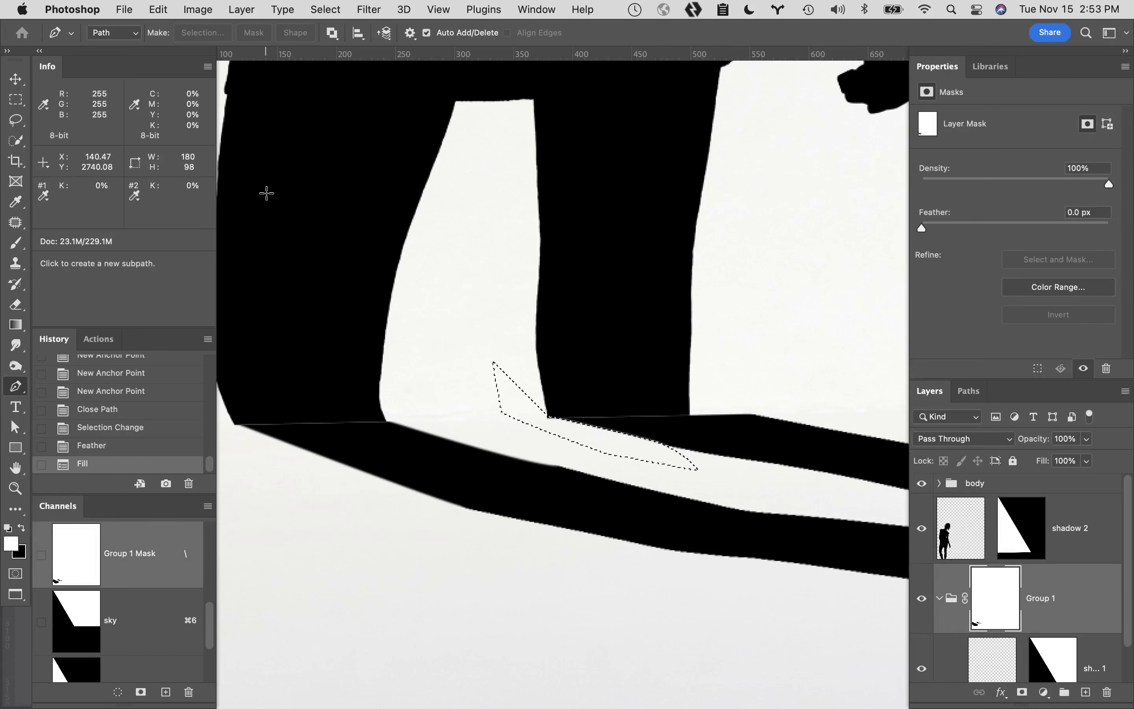
key("super+d")
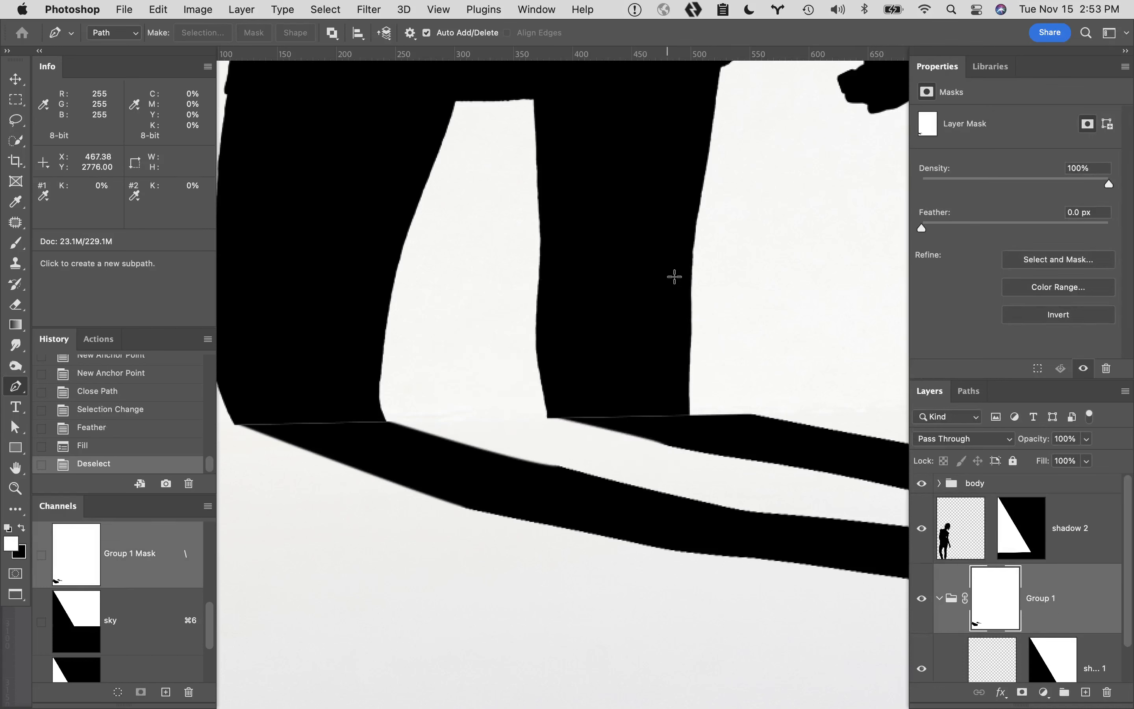
Draw a closed pen path from the right leg shadow's outer corner along its floor shadow's upper edge, enclosing the bulge above it.
left_click(691, 413)
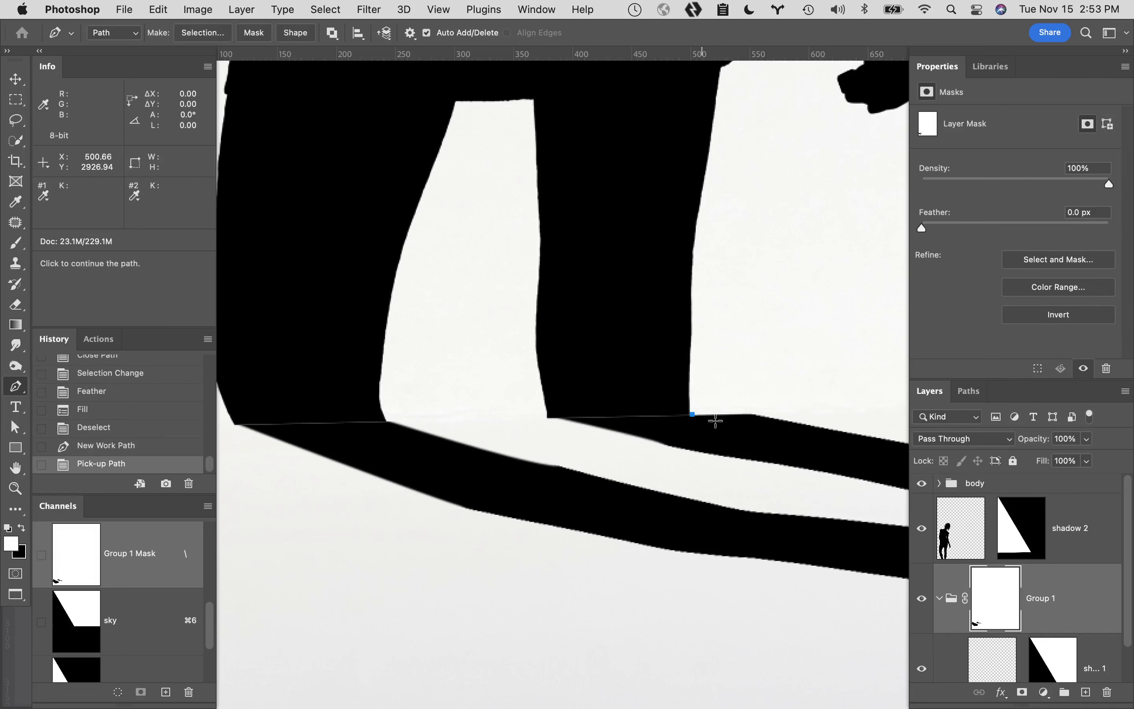
key("space")
left_click_drag(734, 438, 483, 431)
left_click_drag(571, 433, 572, 456)
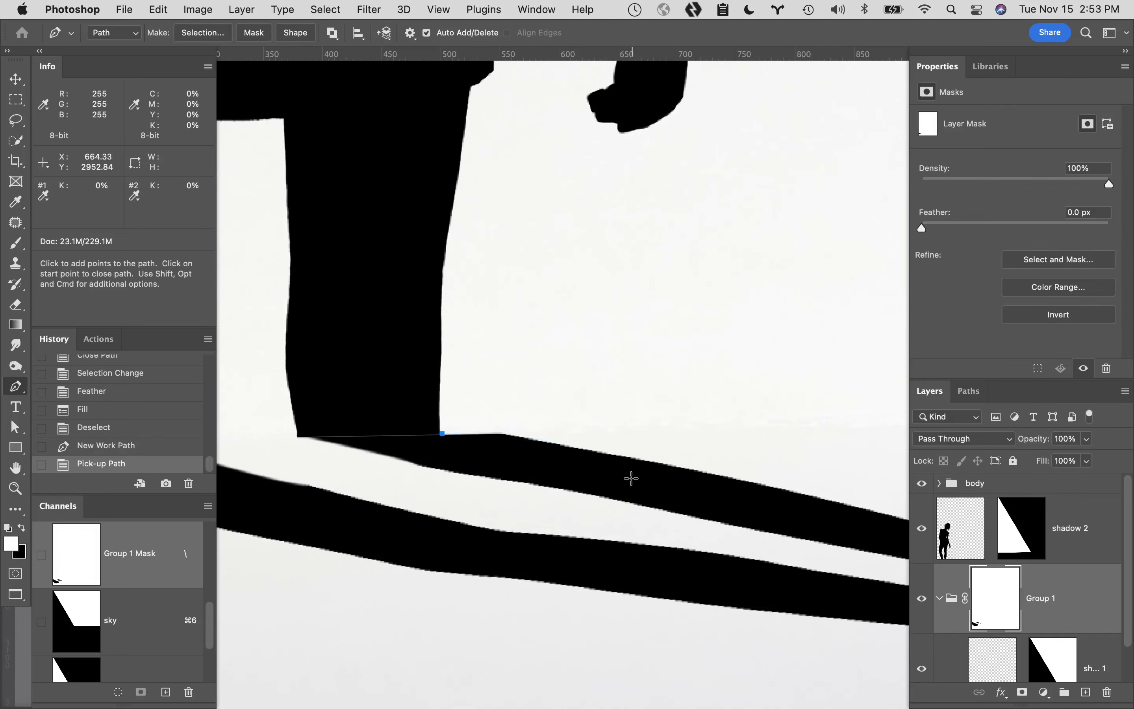
left_click_drag(687, 477, 740, 479)
key("super+z")
left_click(756, 417)
left_click(673, 277)
left_click(574, 282)
left_click(511, 350)
left_click(443, 433)
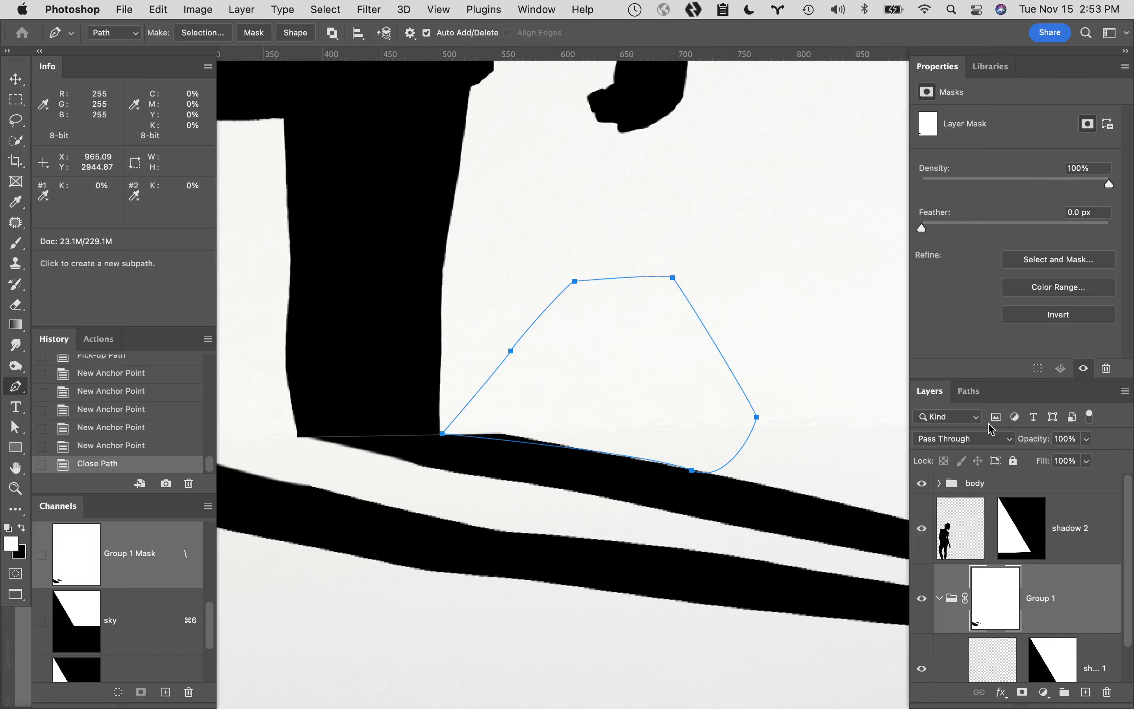
Load the work path at the right leg shadow's outer corner as a selection and feather it.
left_click(969, 391)
left_click(929, 446, "super")
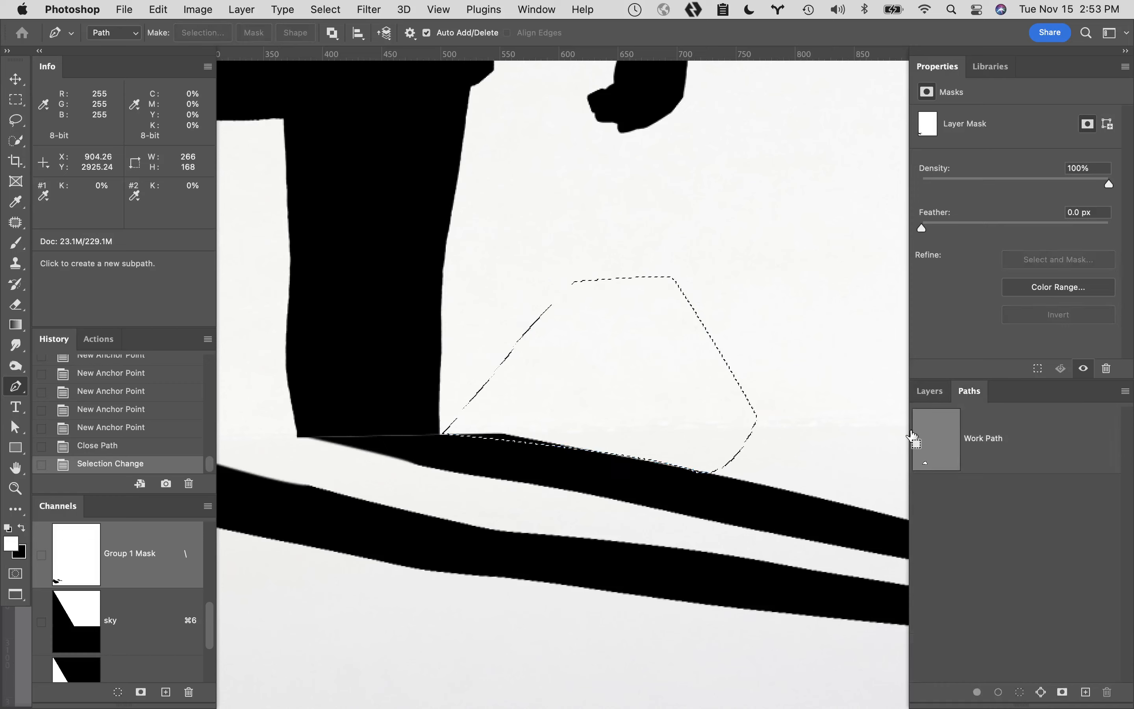
left_click(325, 8)
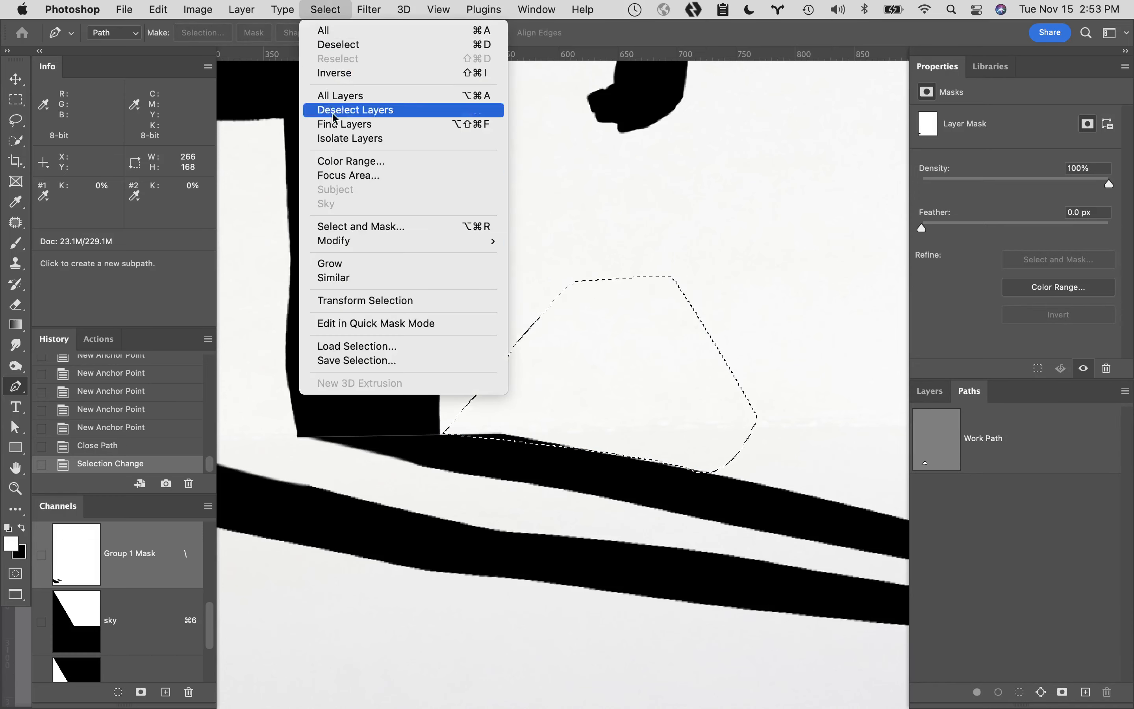
mouse_move(349, 241)
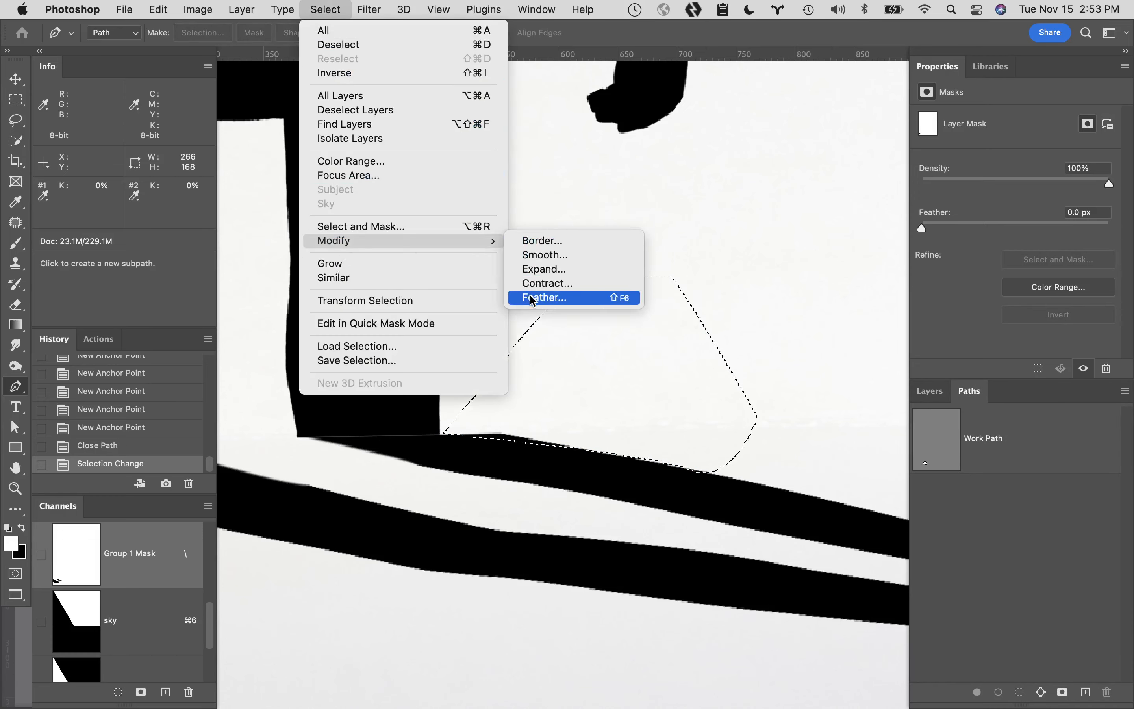
left_click(543, 297)
left_click(665, 350)
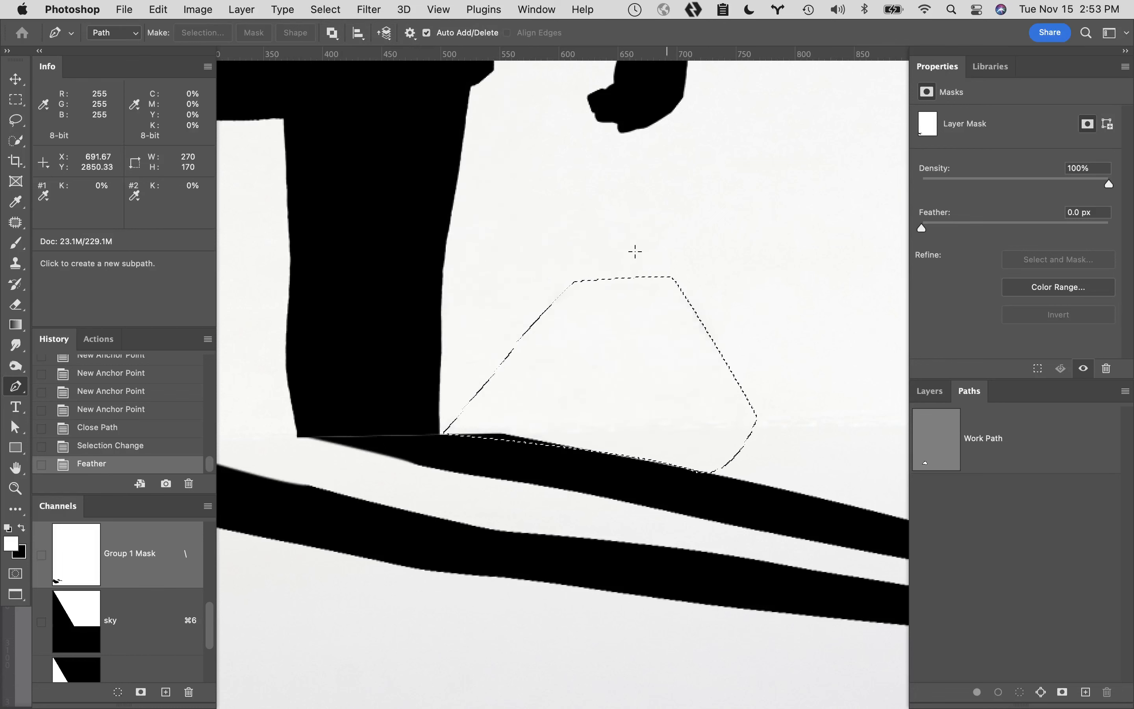
Fill the feathered selection with black on the Group 1 mask to trim the right floor shadow's upper bulge, and deselect.
left_click(931, 395)
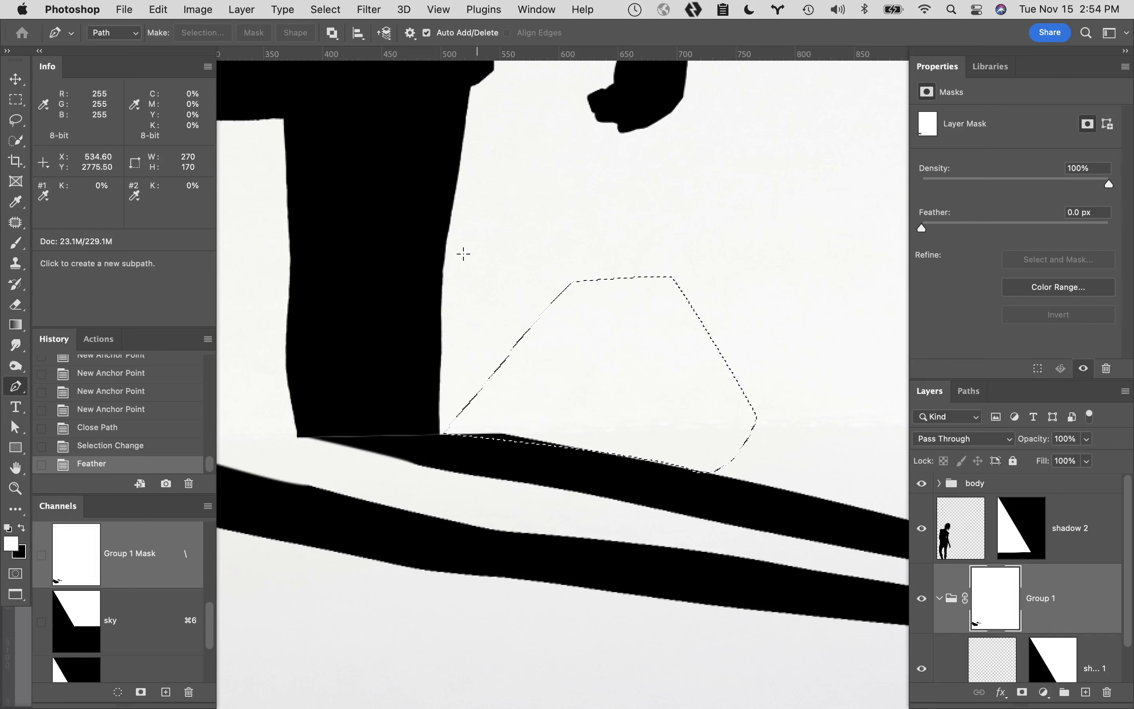
key("alt+BackSpace")
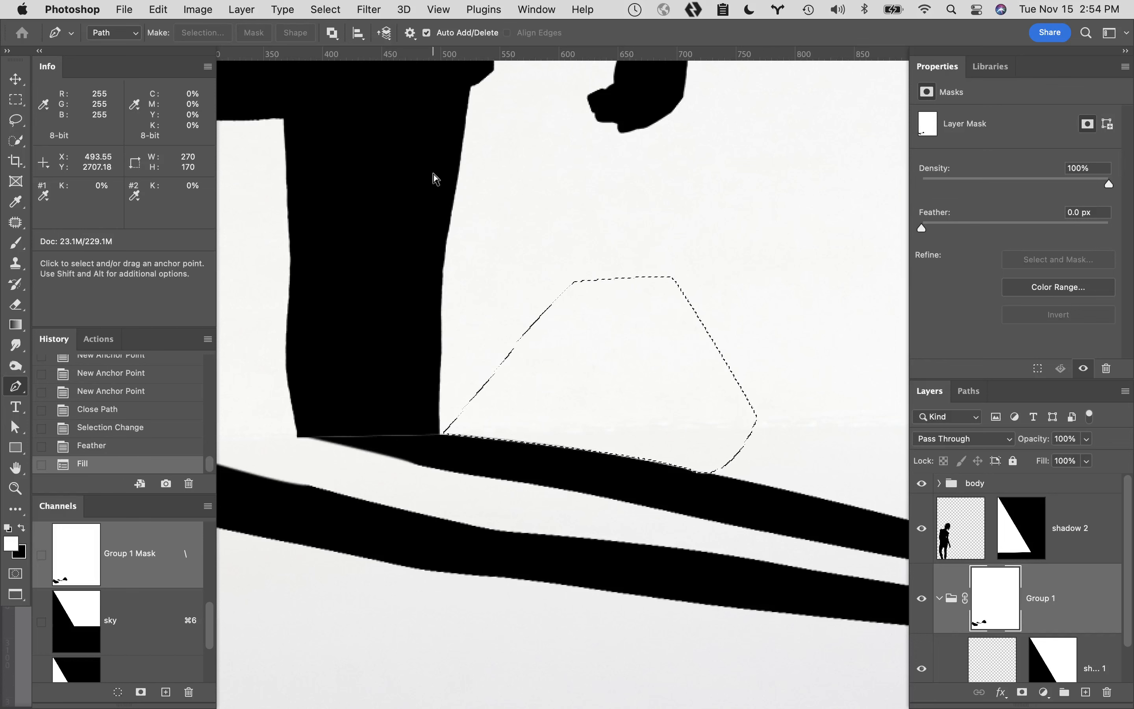
key("super+d")
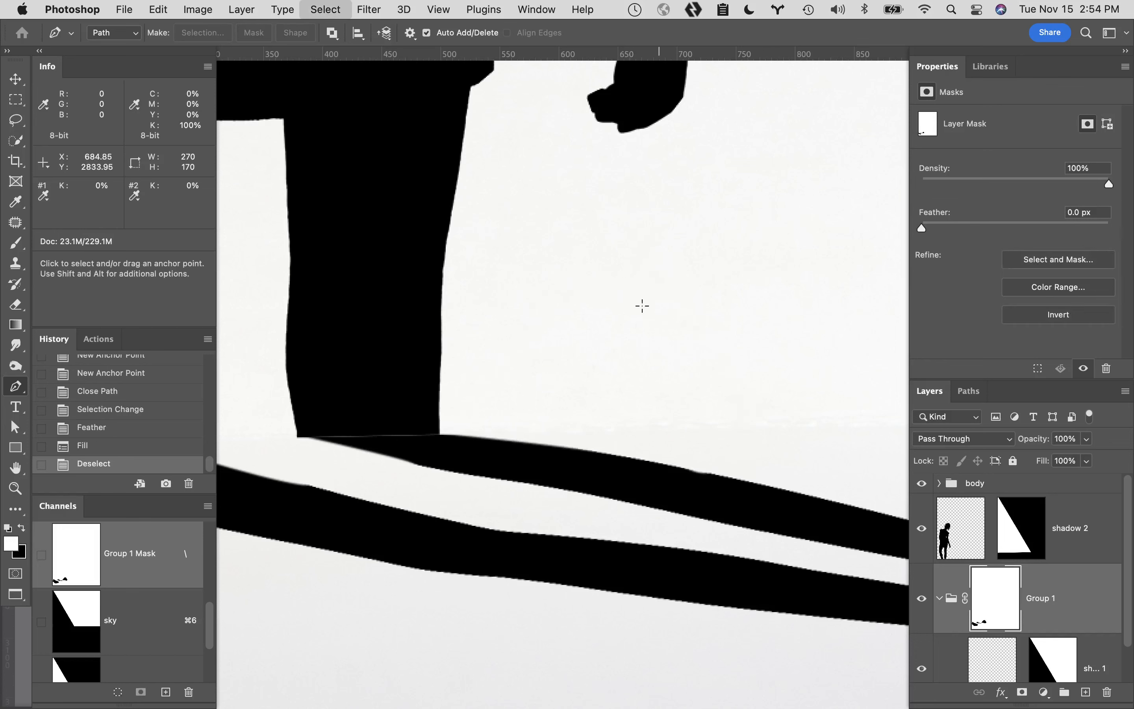
Brush black at size 30 on the Group 1 mask to remove the shadow sticking out beneath the model's front shoe.
double_click(15, 468)
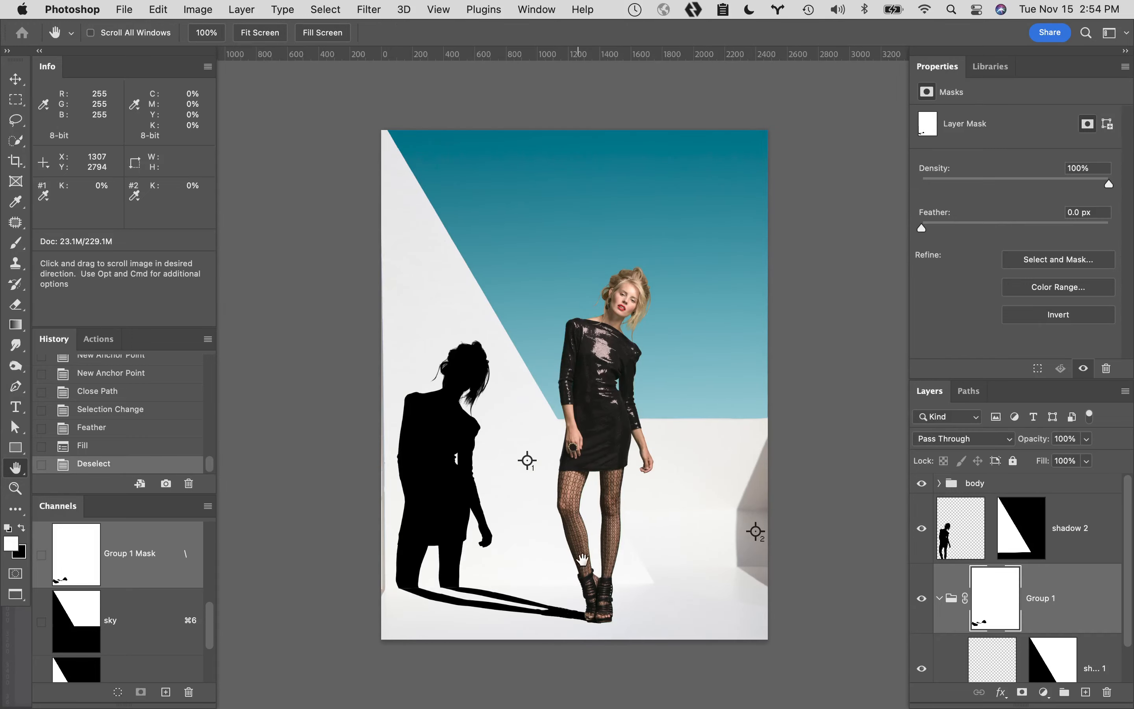
left_click(609, 623, "super")
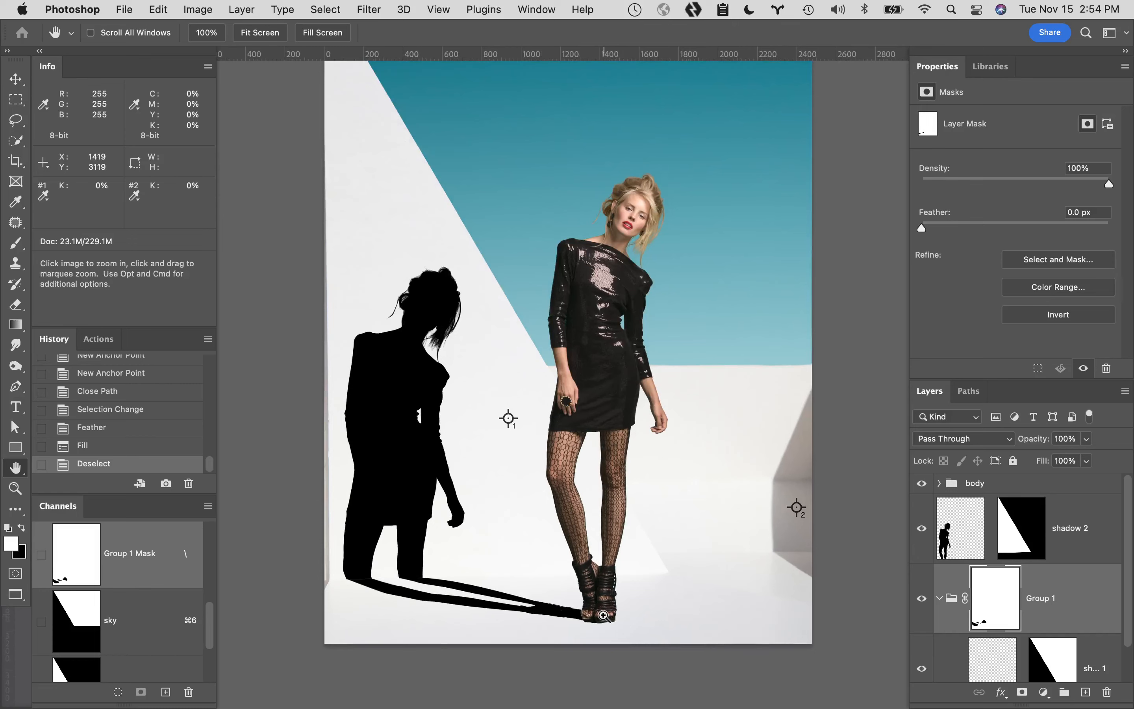
left_click(605, 611, "super")
left_click(605, 616, "super")
left_click(607, 620, "super")
left_click(610, 624, "super")
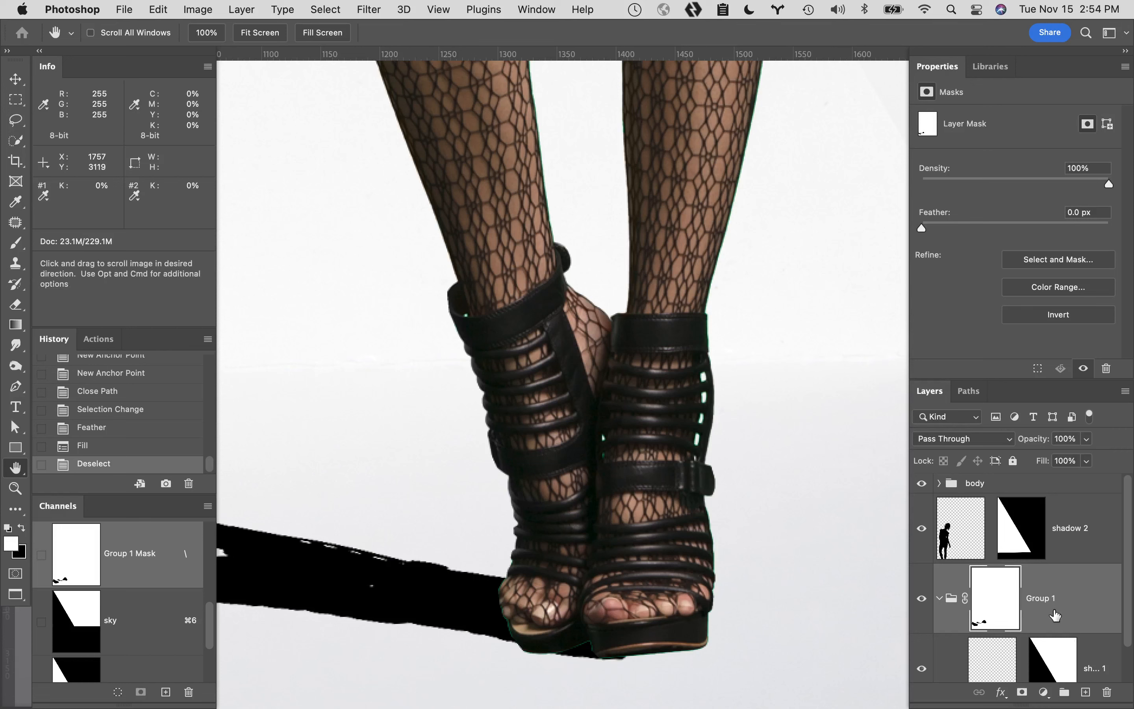
key("b")
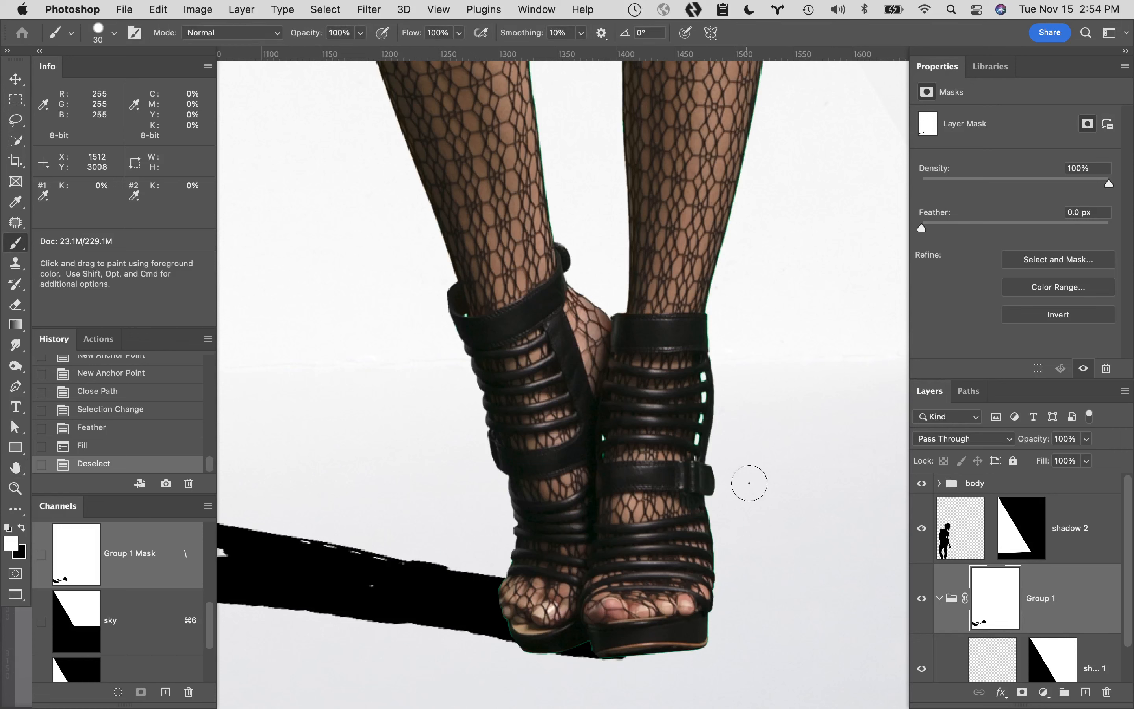
key("x")
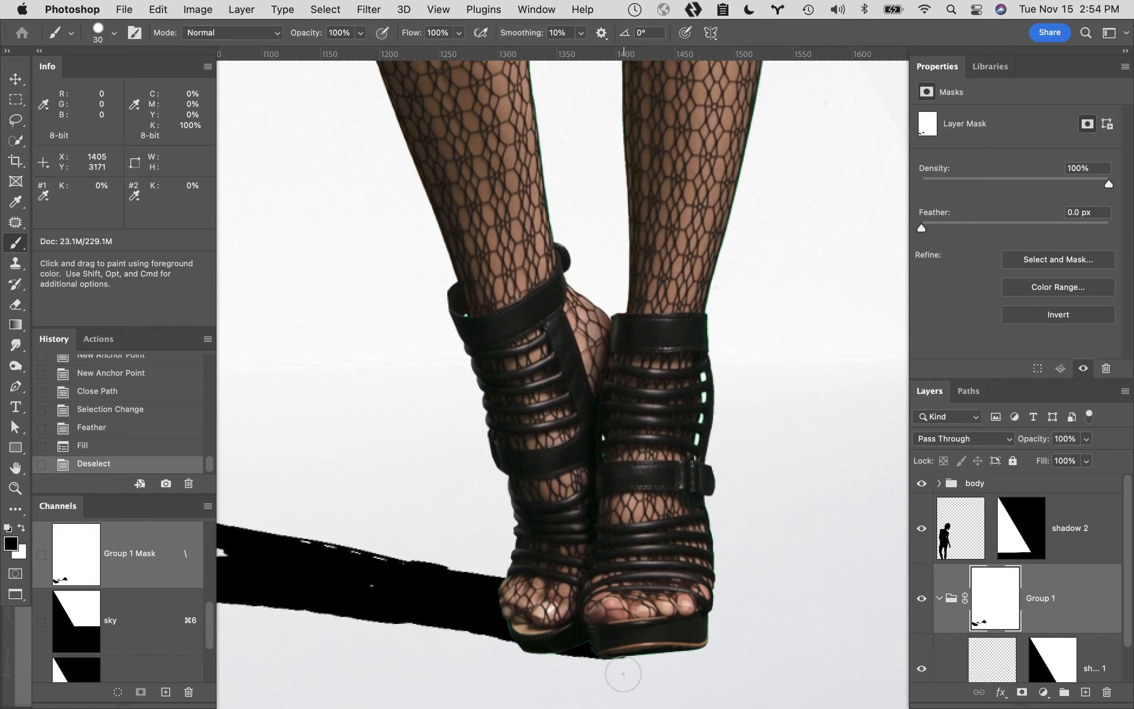
left_click_drag(600, 678, 590, 690)
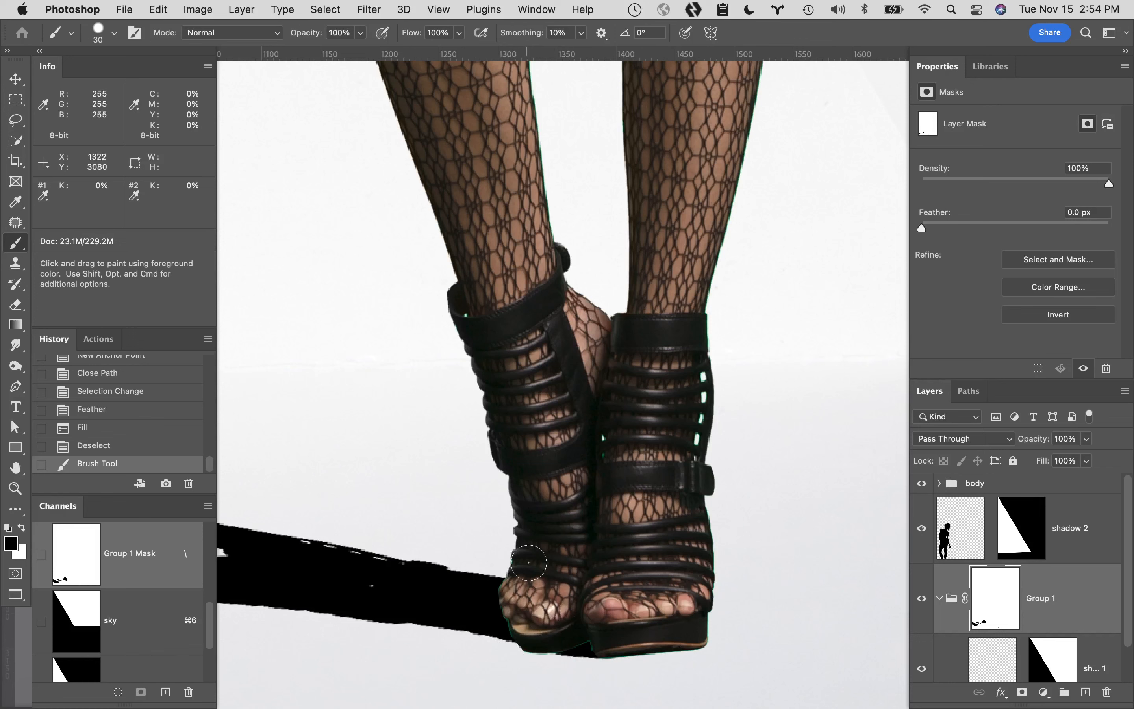
Hide the body and set groups and stamp the visible shadow layers into a new layer above shadow 2.
double_click(16, 467)
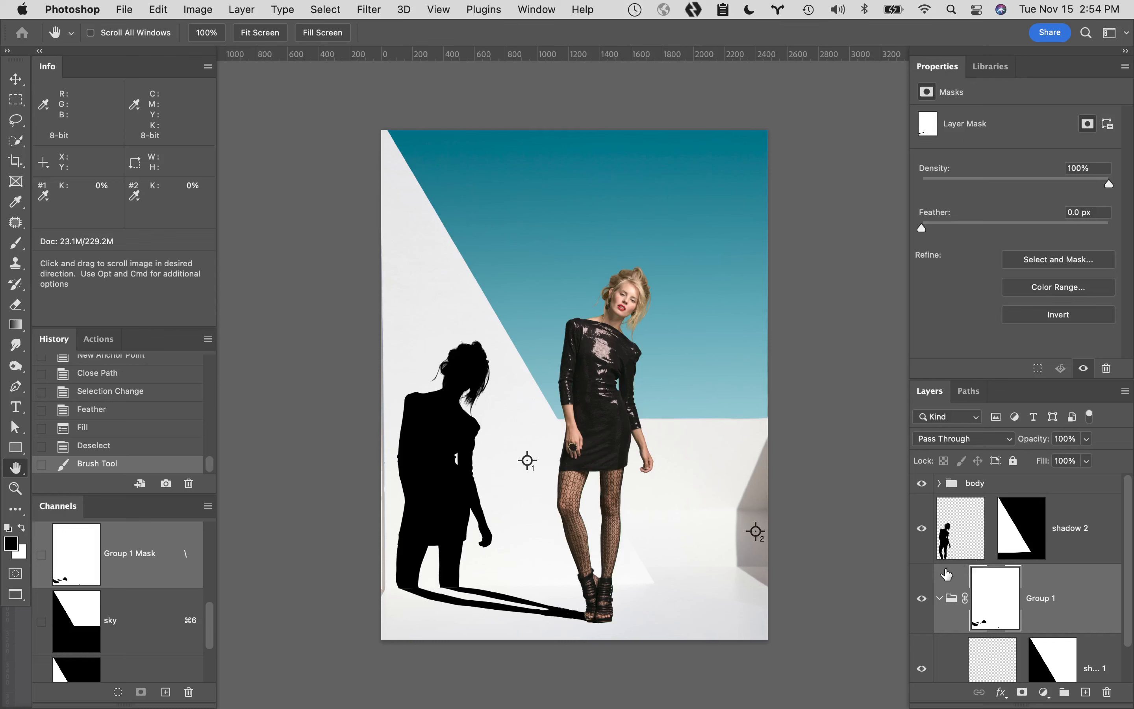
left_click(921, 484)
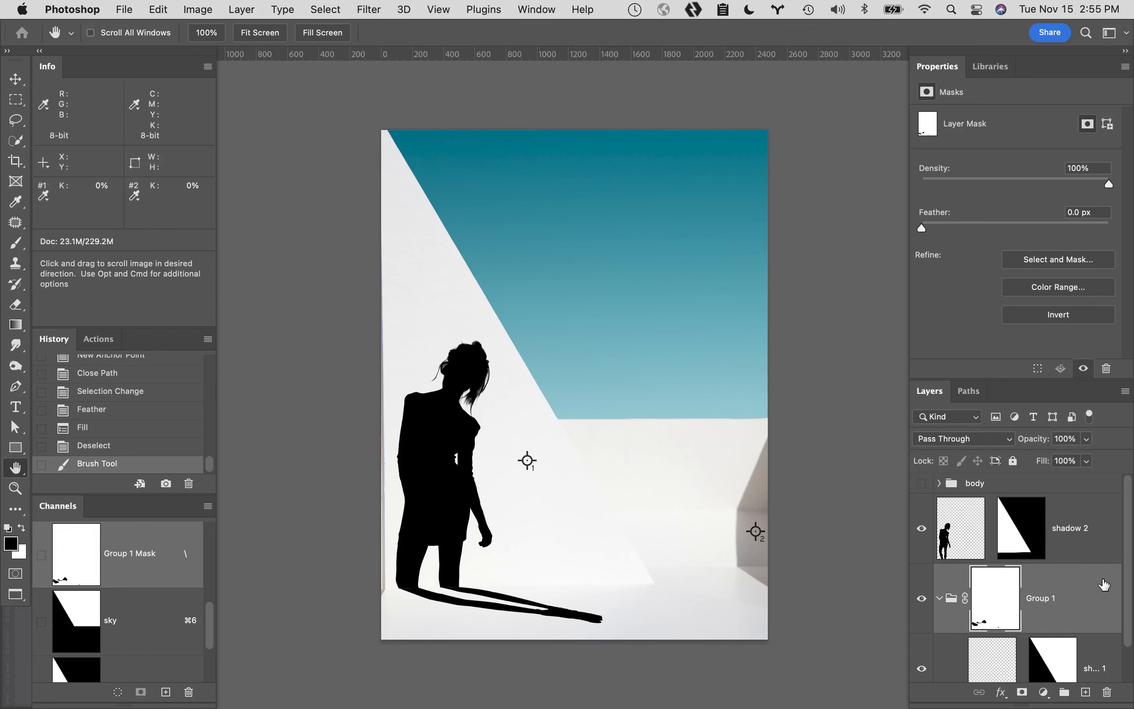
left_click_drag(1129, 594, 1130, 647)
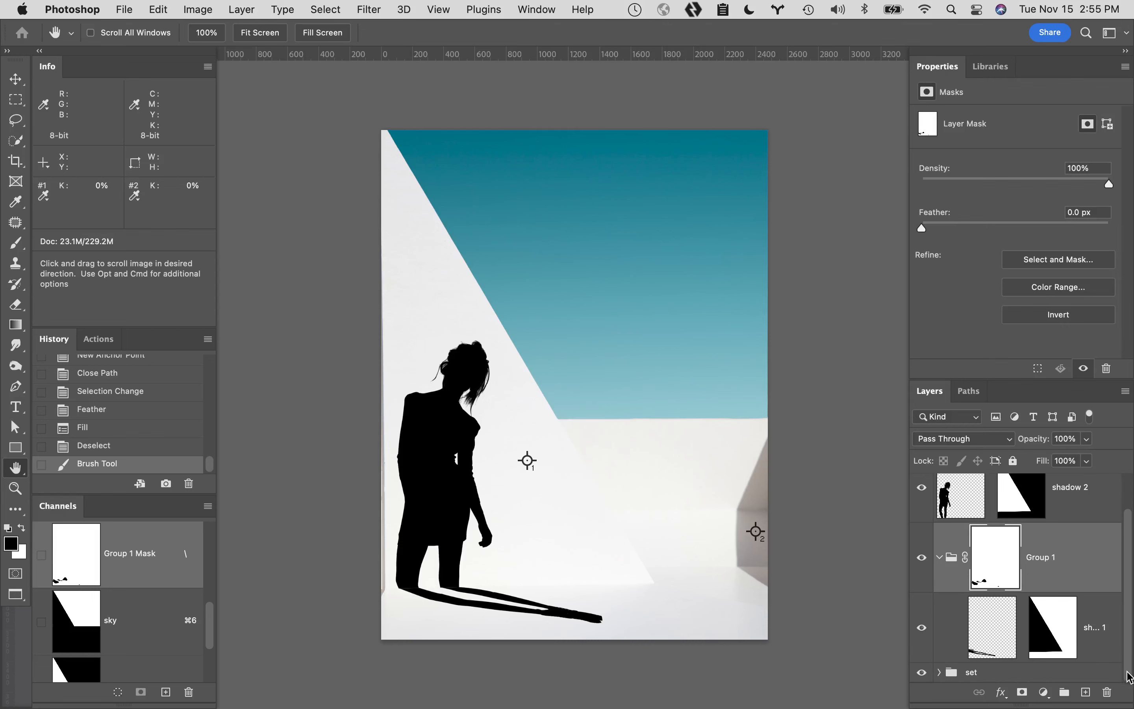
left_click(922, 672)
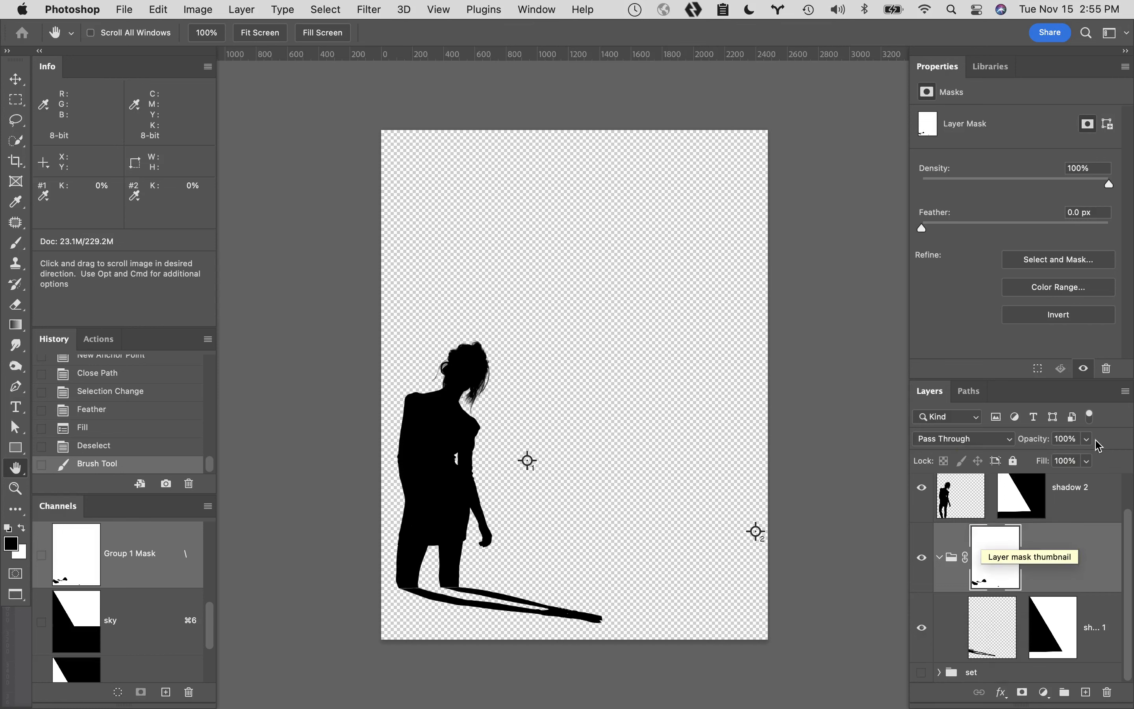
scroll(1132, 524, "up", 1)
left_click_drag(1132, 525, 1132, 489)
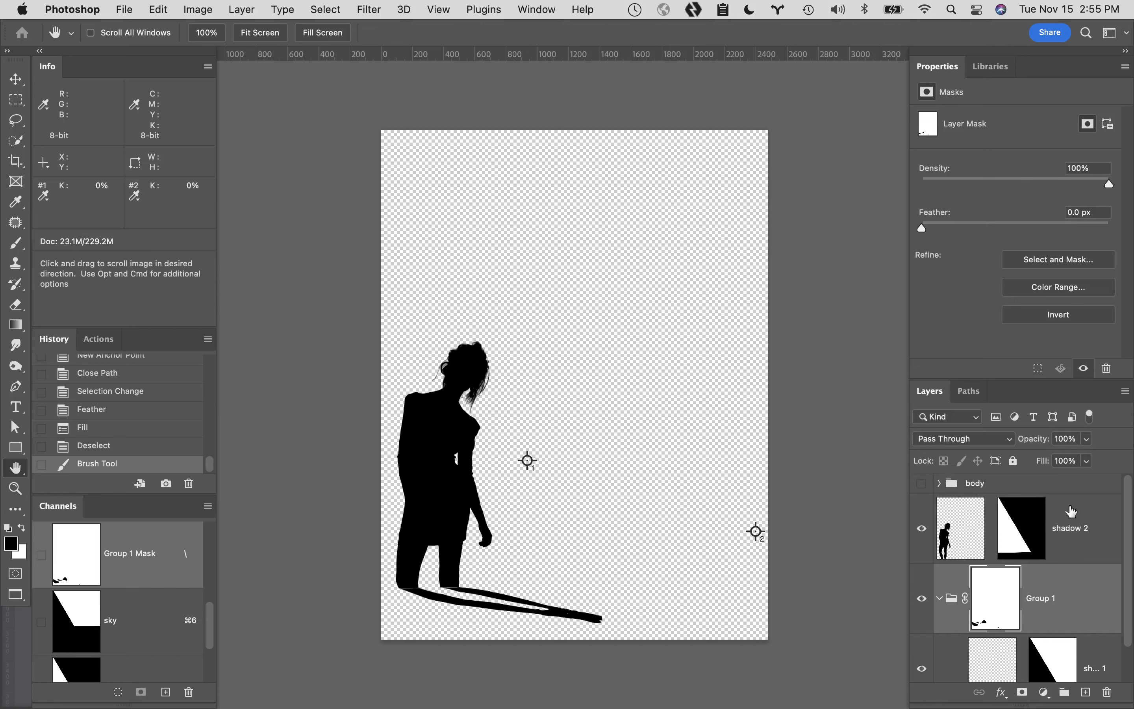
left_click(1093, 515)
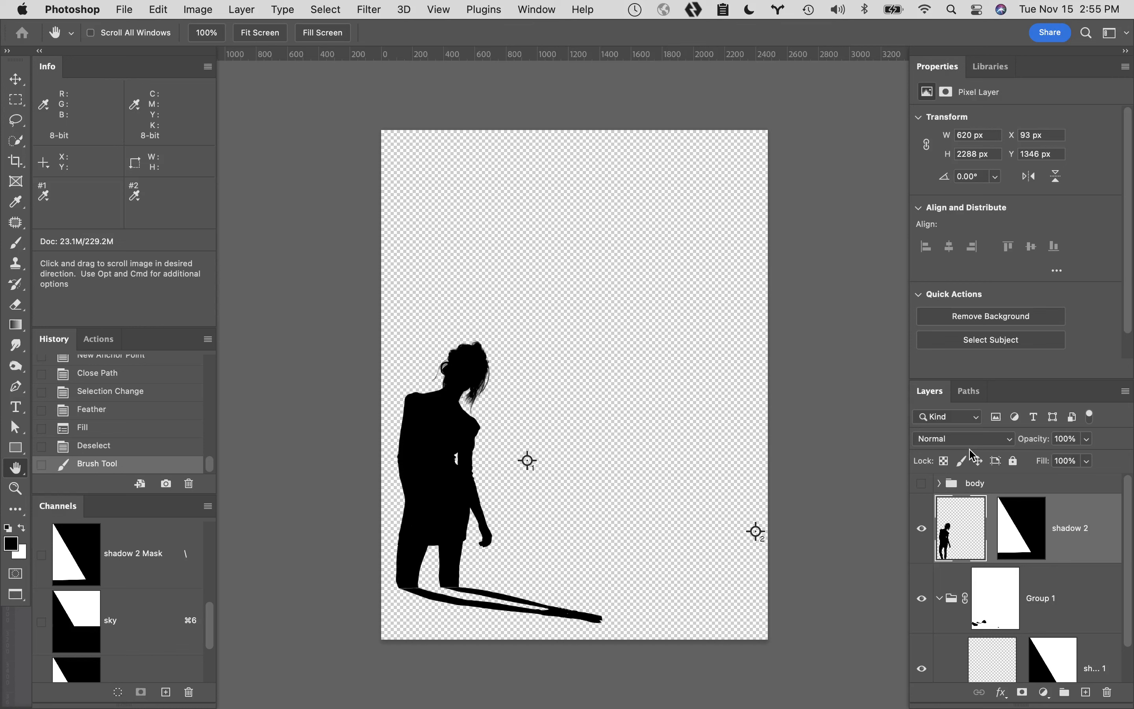
key("super+alt+shift+e")
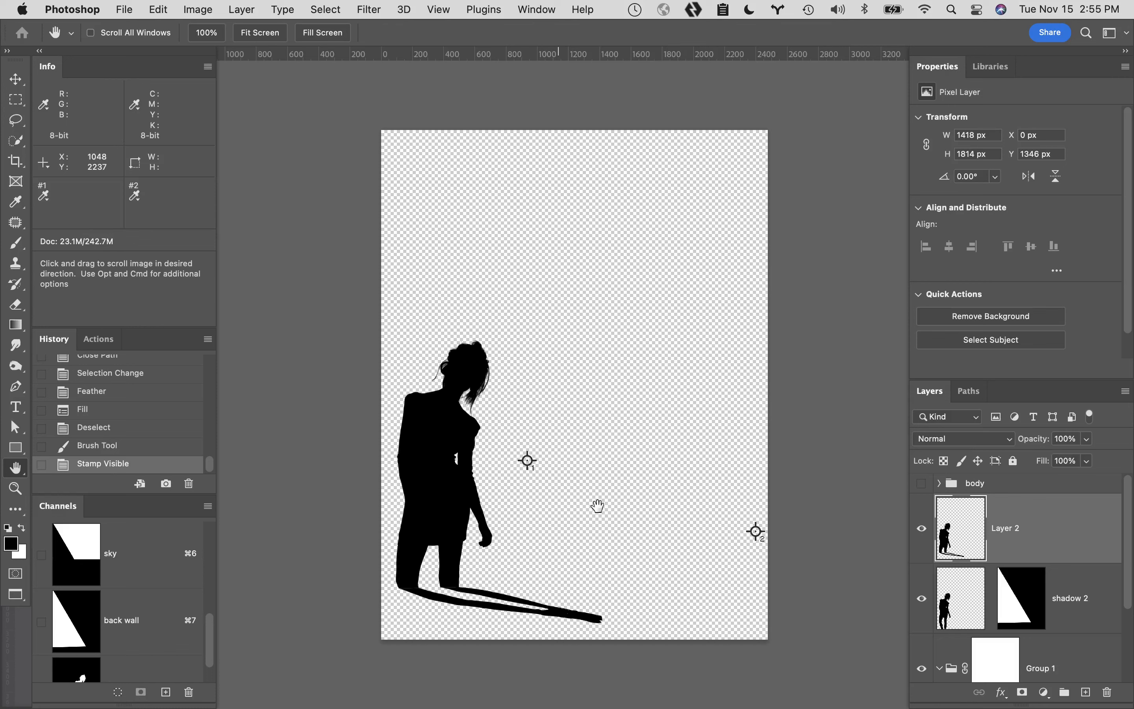
Hide the original shadow 2, Group 1 and floor shadow layers, and show the body and set groups again.
left_click_drag(922, 616, 921, 706)
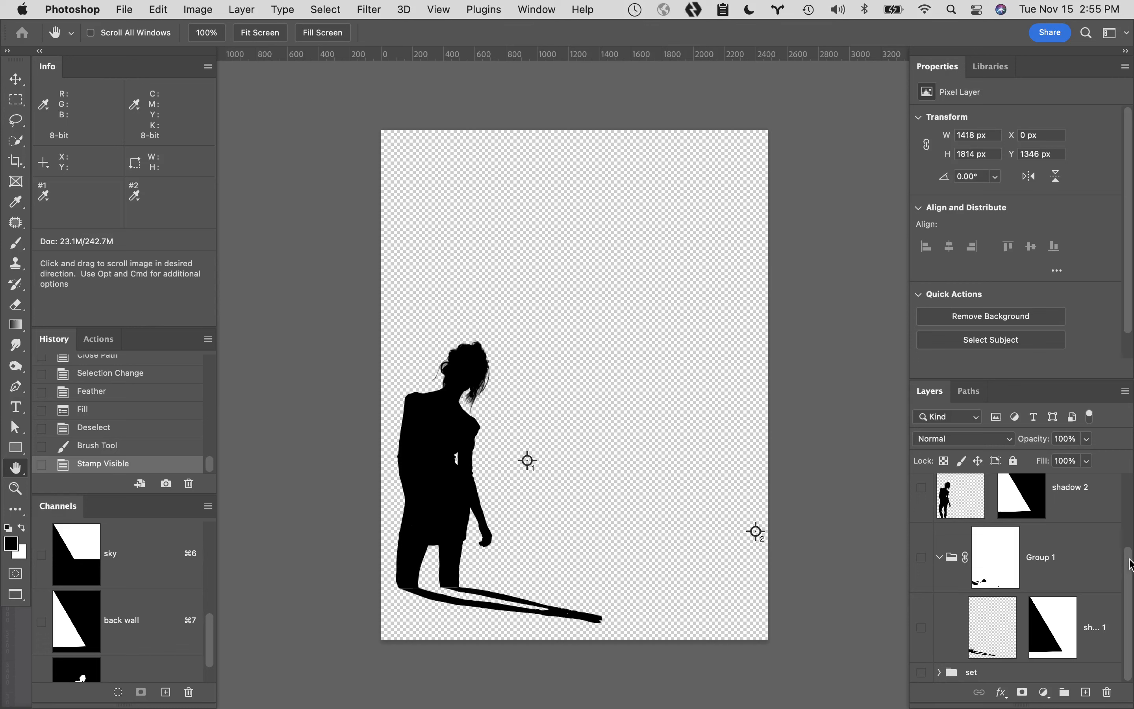
left_click_drag(1130, 564, 1129, 486)
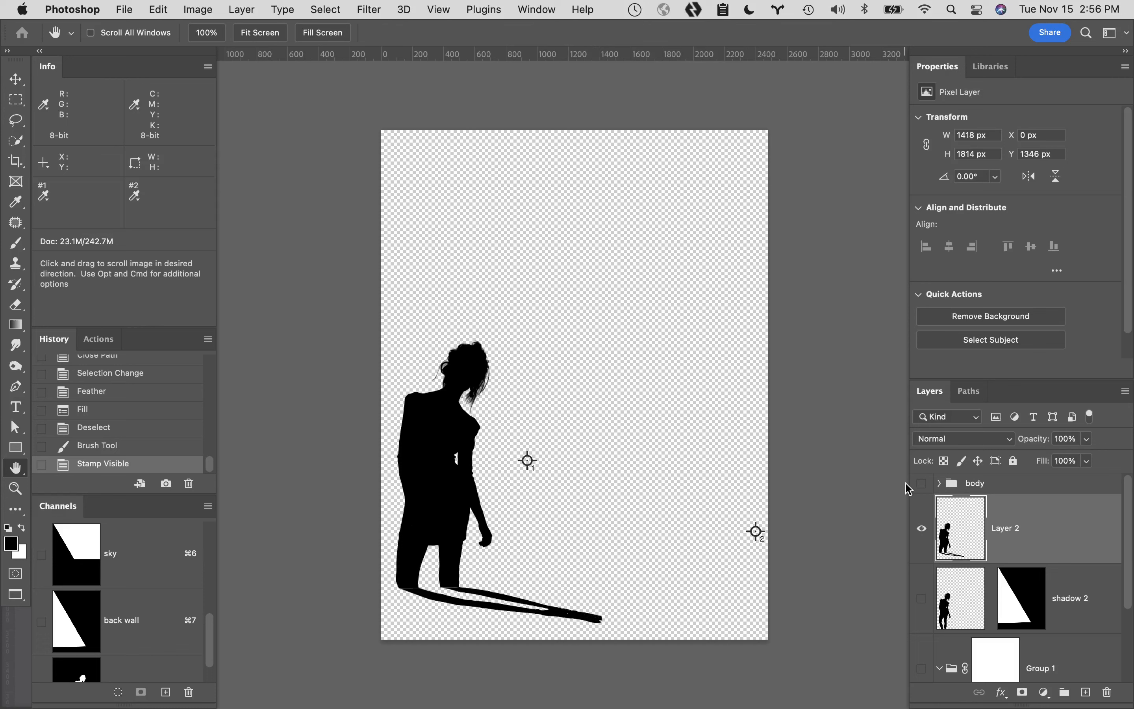
left_click(923, 483)
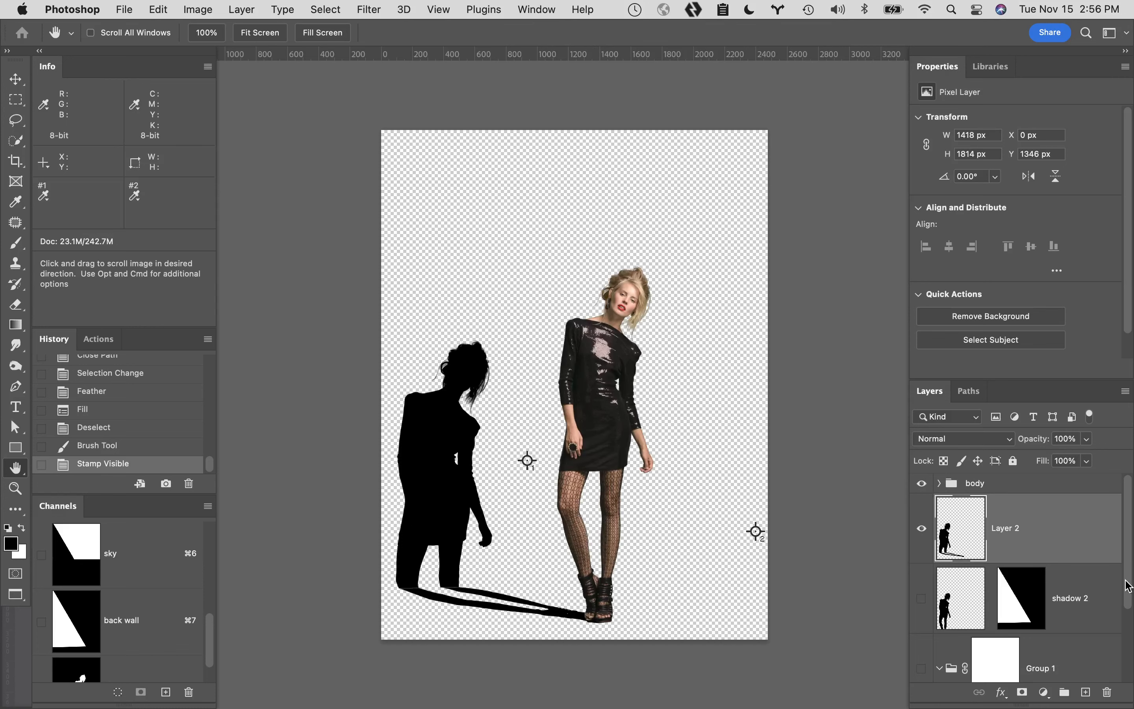
left_click_drag(1127, 587, 1129, 680)
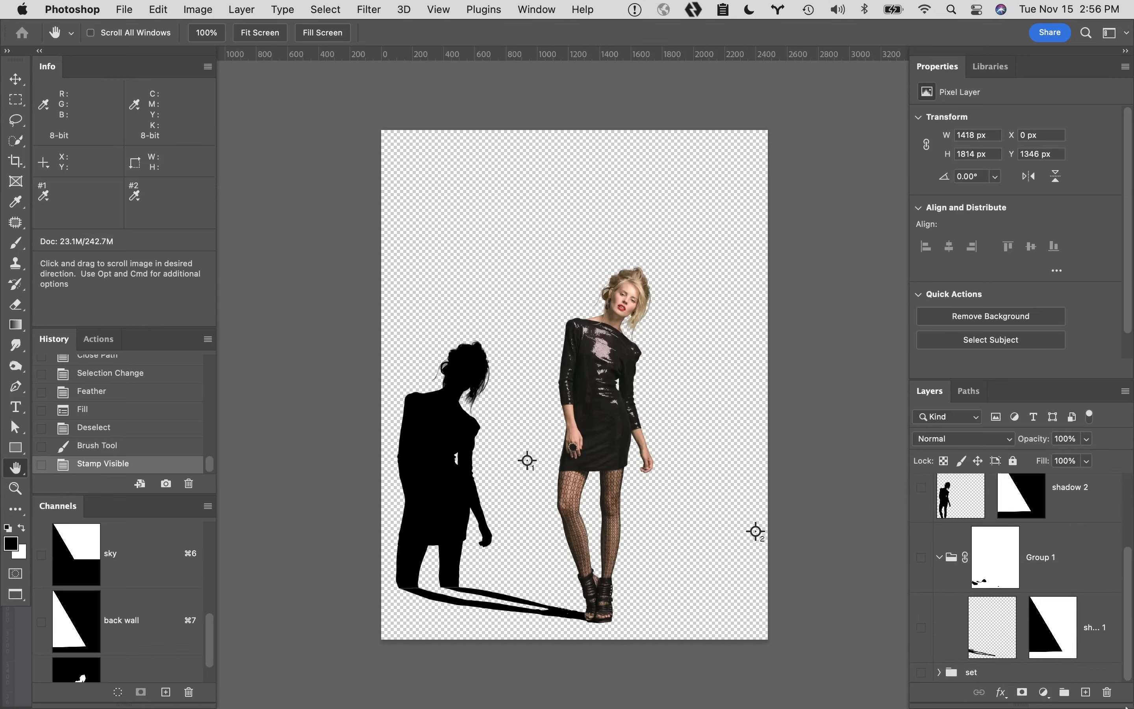
left_click(922, 673)
left_click_drag(1129, 587, 1127, 486)
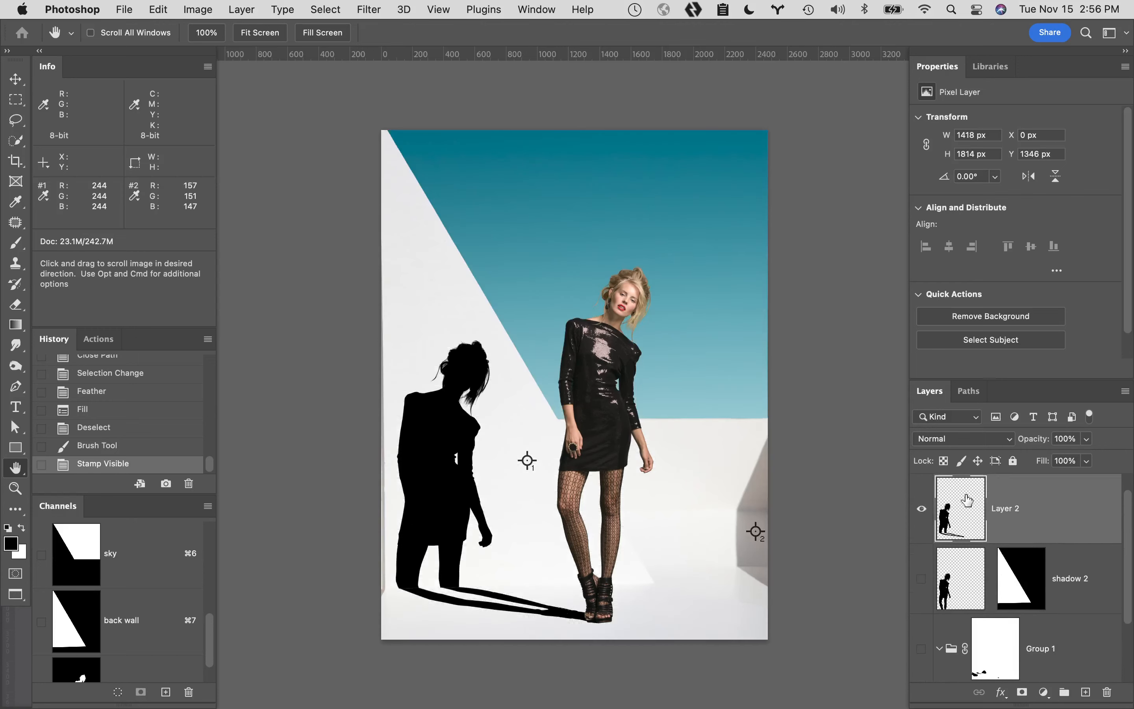
Rename the stamped shadow layer as shadow final.
double_click(1010, 510)
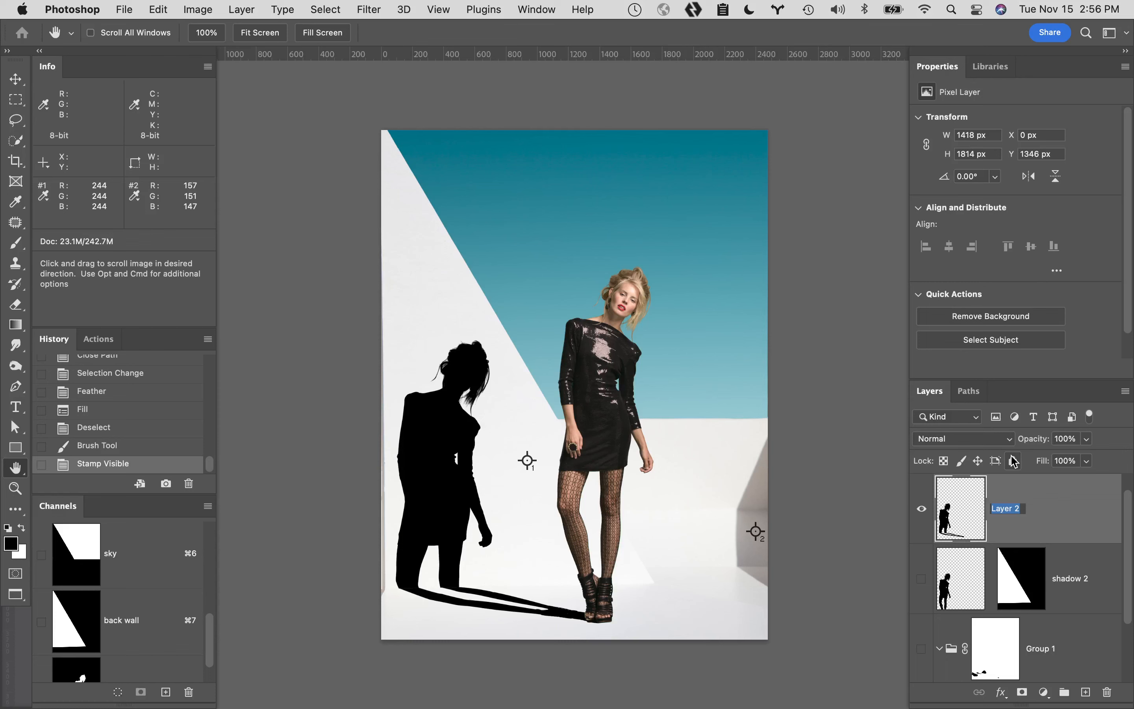
type("sh")
key("Return")
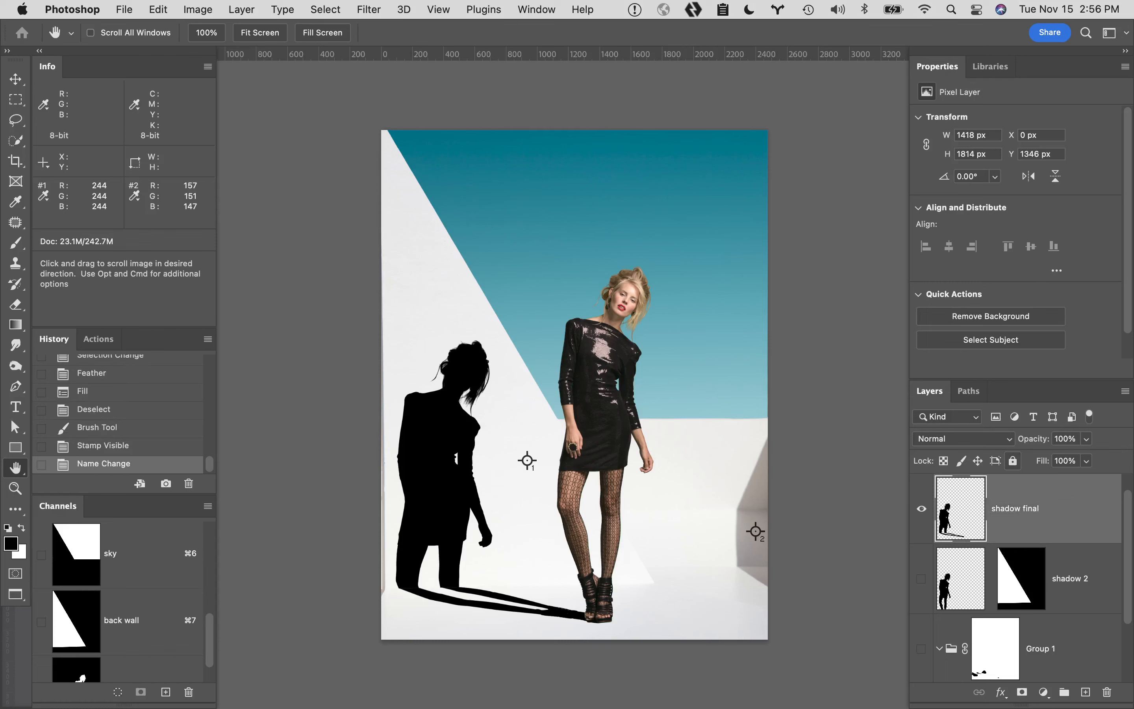
Add a layer mask to shadow final and apply a linear white-to-black gradient from the model's feet toward the back wall's diagonal shadow legs.
left_click(1021, 692)
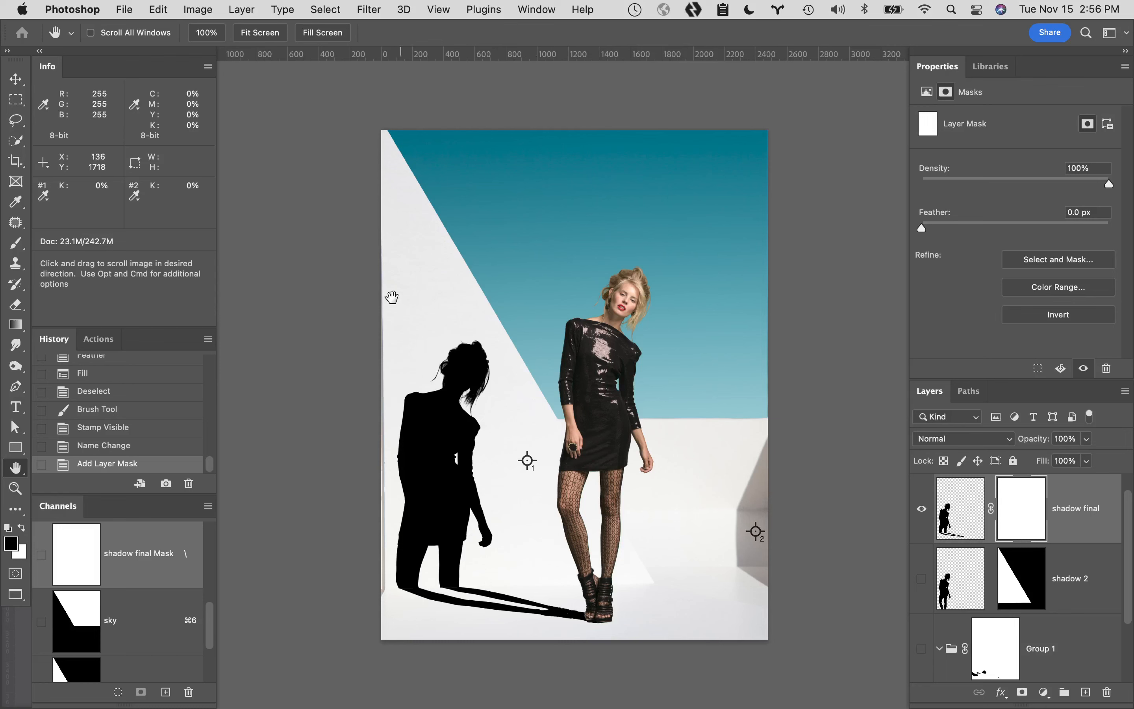
key("g")
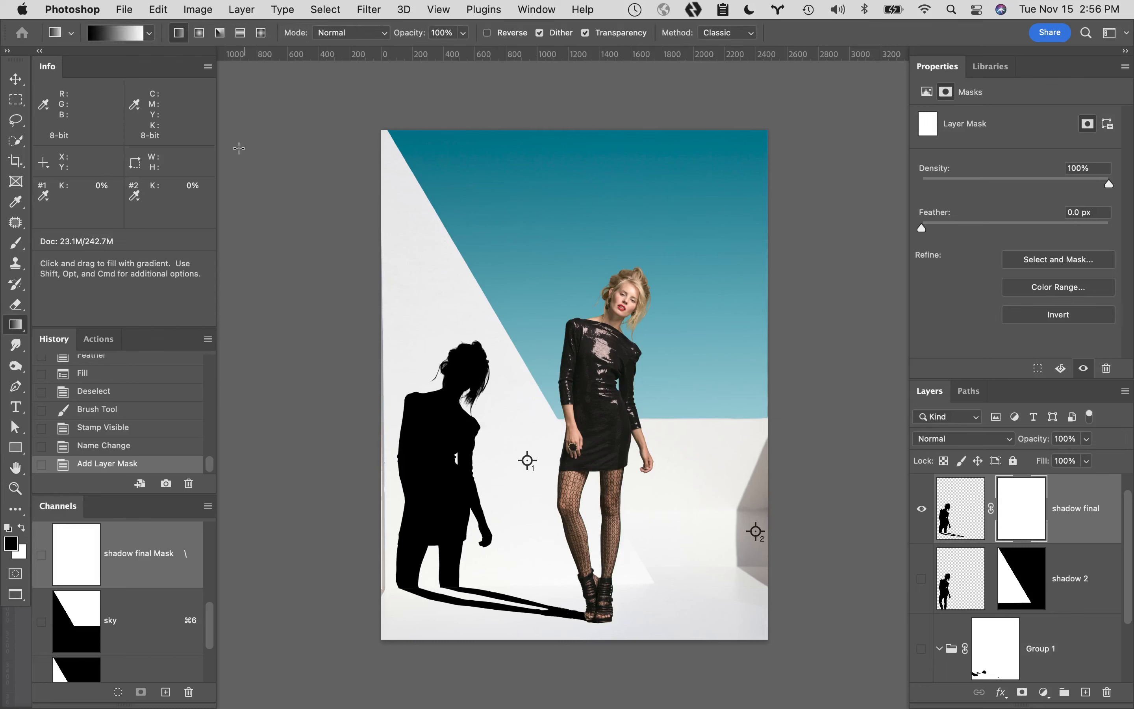
left_click(150, 34)
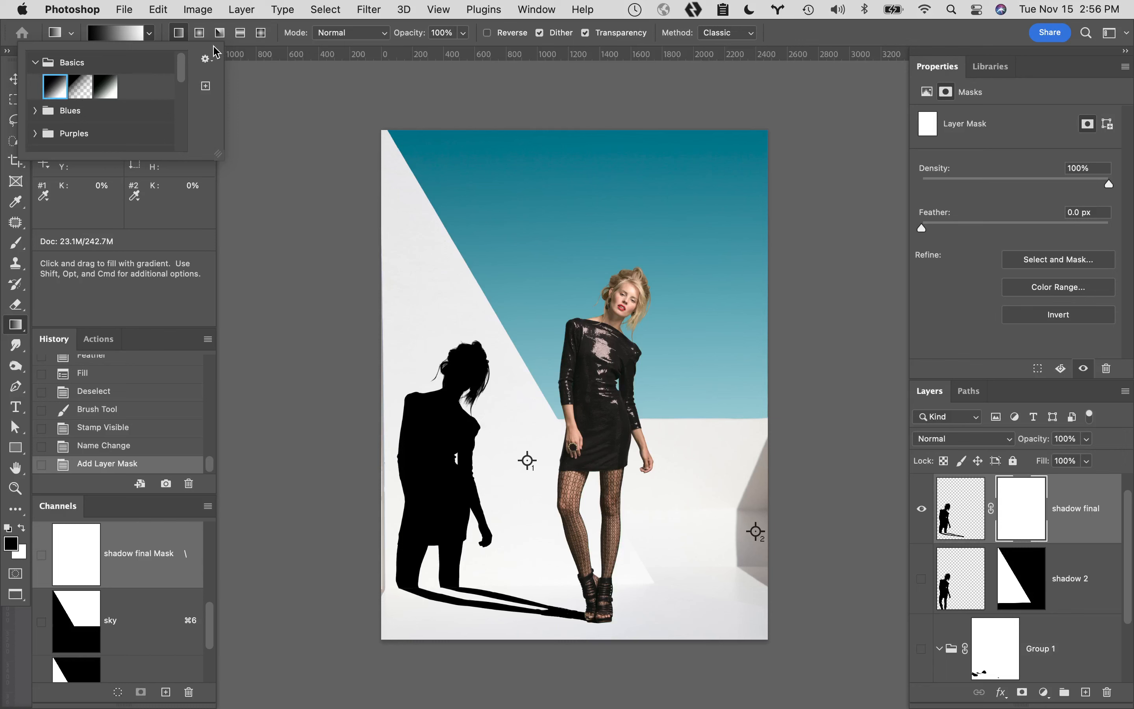
left_click(180, 34)
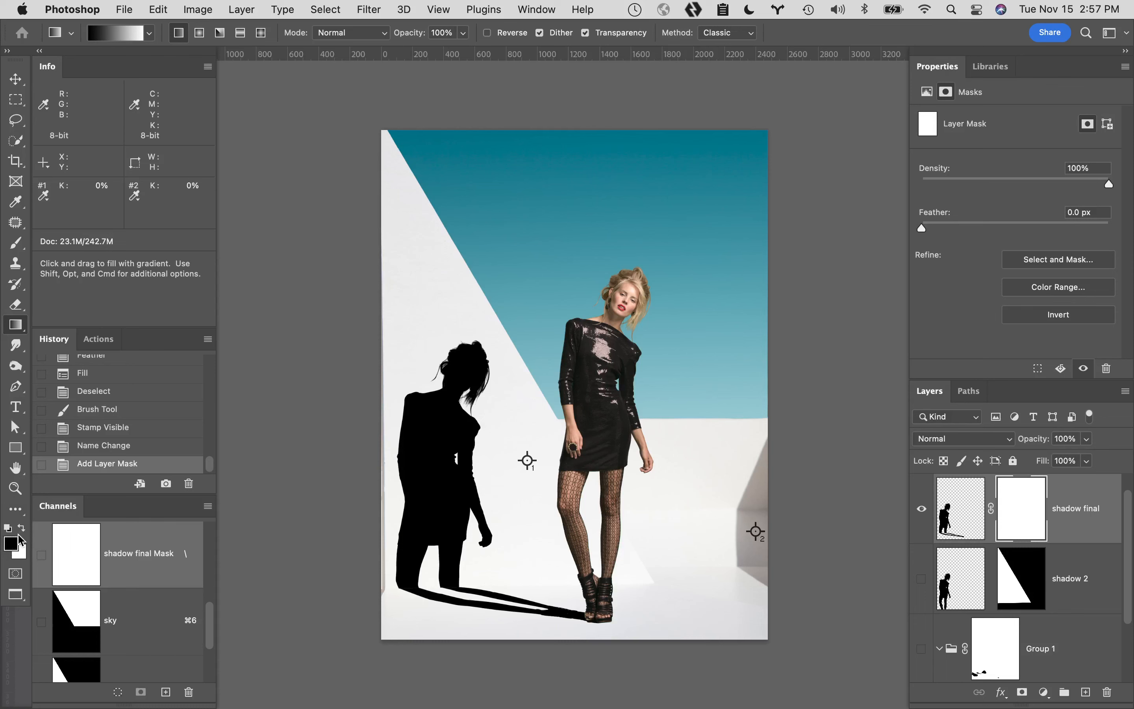
key("x")
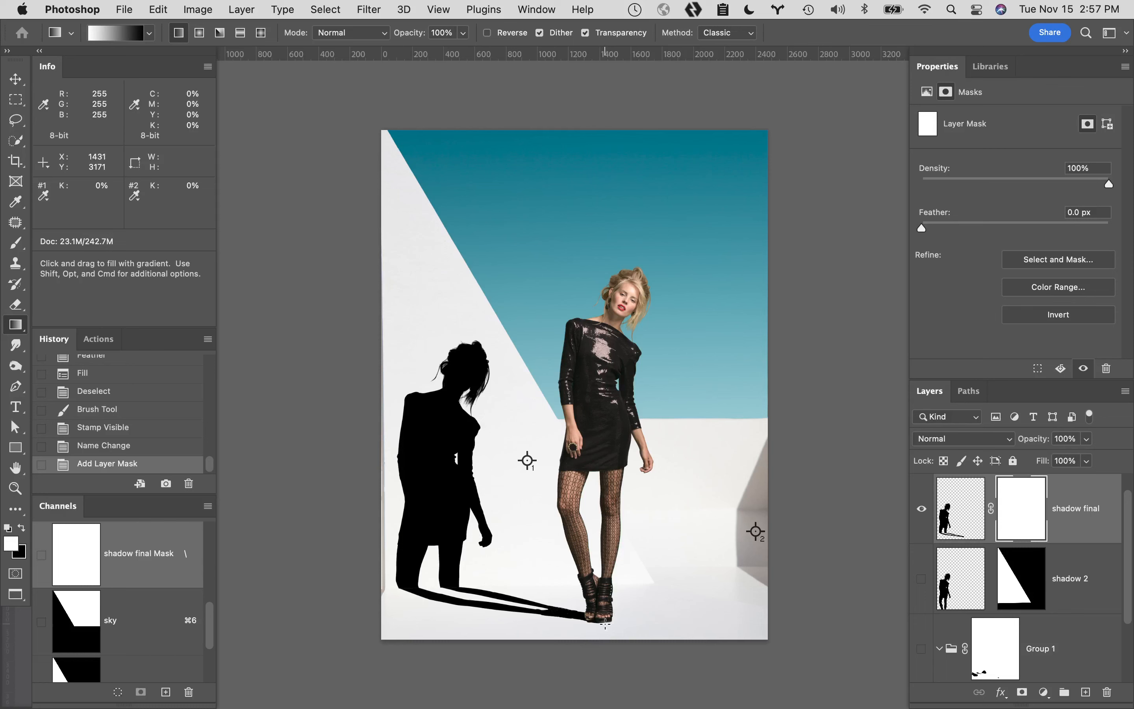
left_click_drag(611, 622, 491, 546)
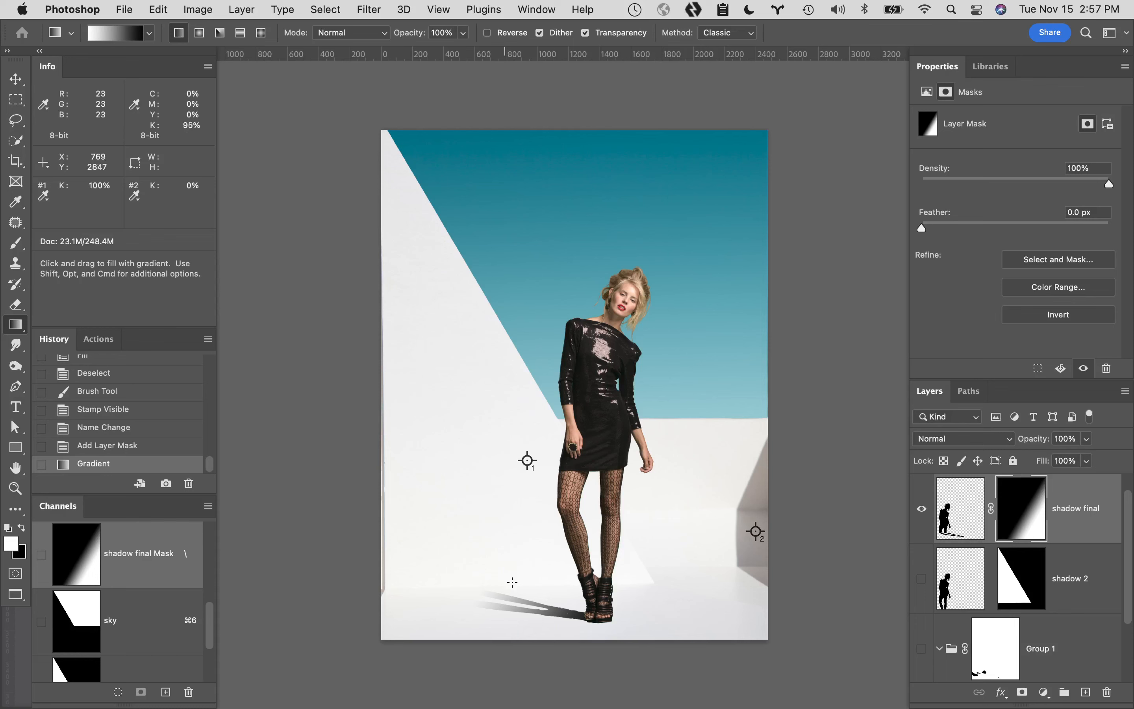
Redraw the shadow final mask's gradient at about 135° from the model's feet to far beyond the canvas, so the shadow fades subtly.
left_click(542, 539, "alt")
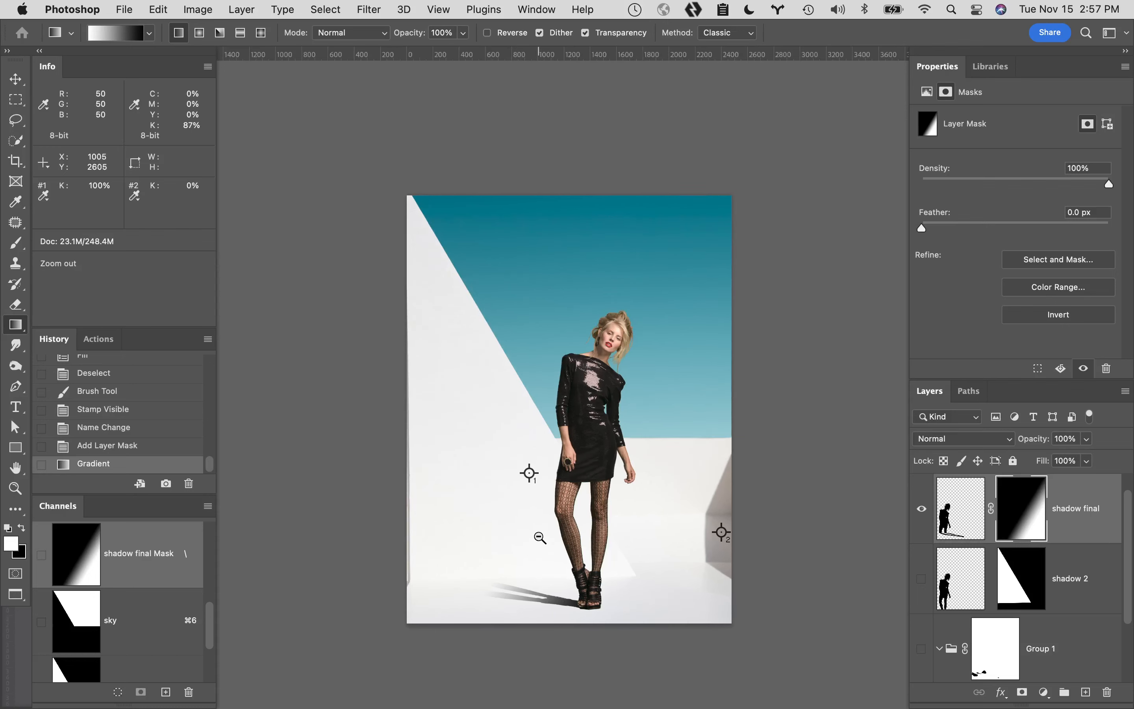
left_click(539, 538, "alt")
left_click_drag(539, 524, 752, 516)
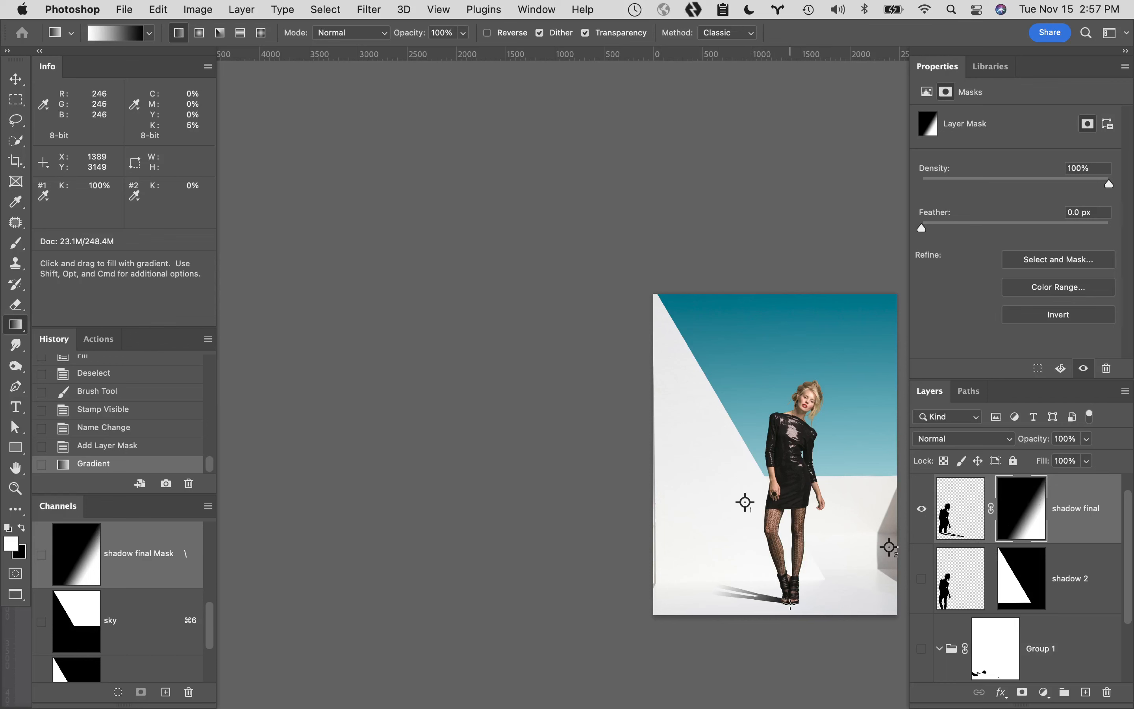
left_click_drag(792, 604, 794, 607)
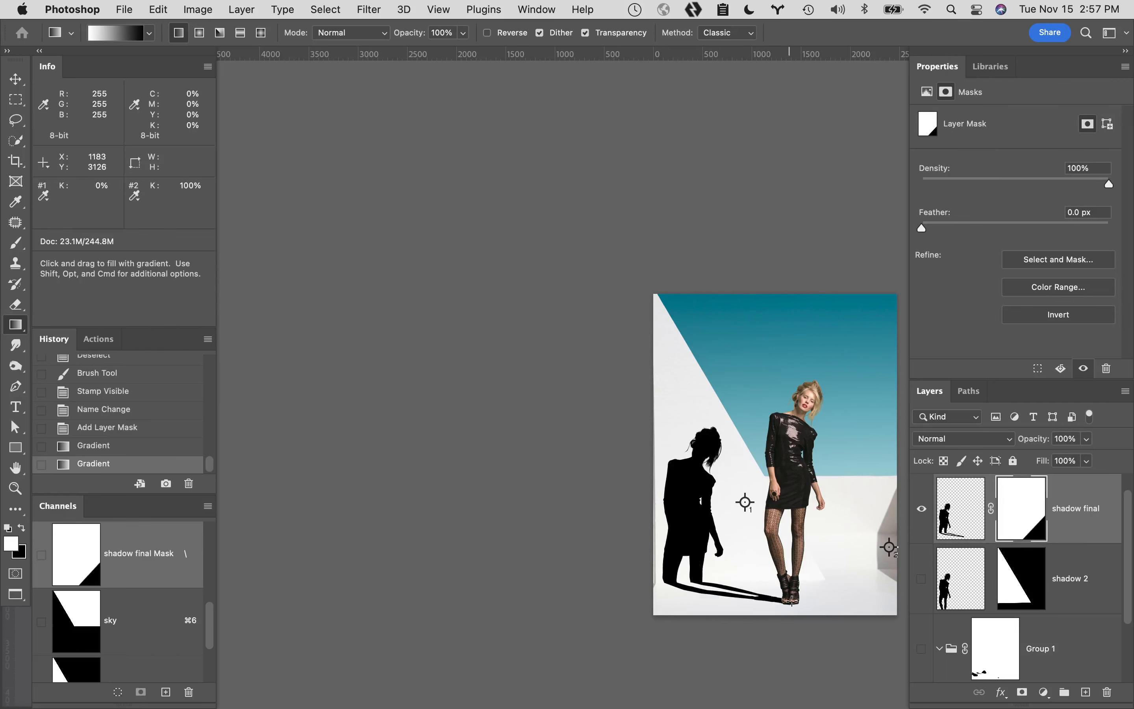
left_click_drag(791, 606, 286, 106)
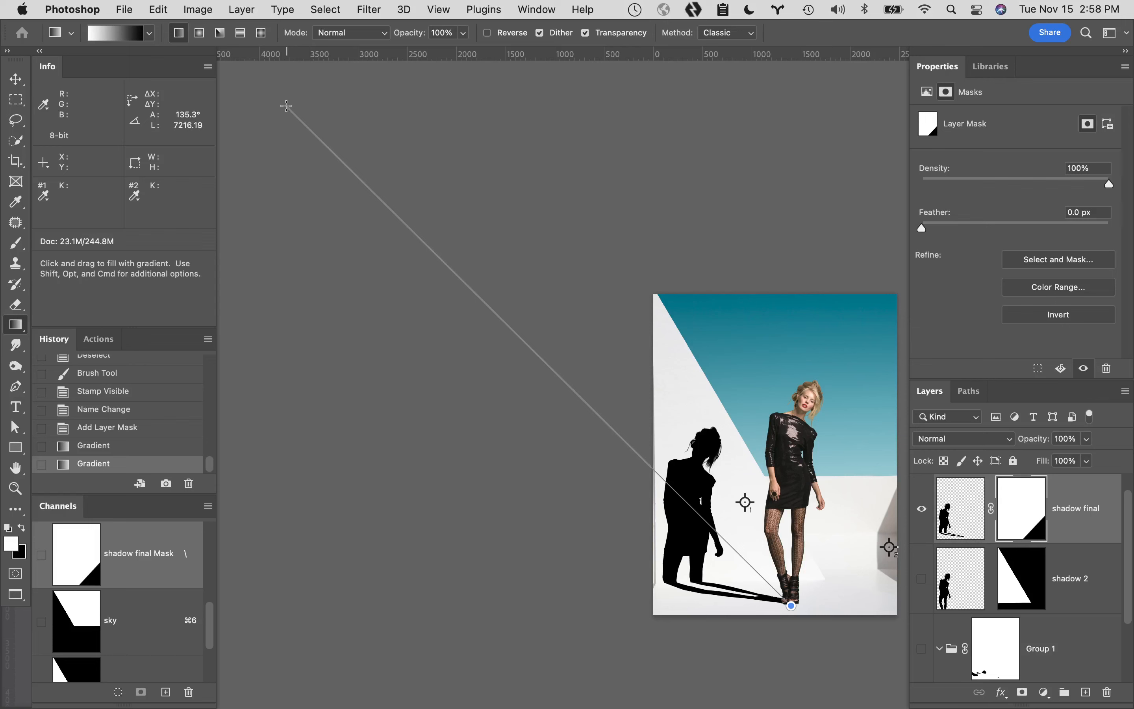
left_click_drag(286, 105, 286, 106)
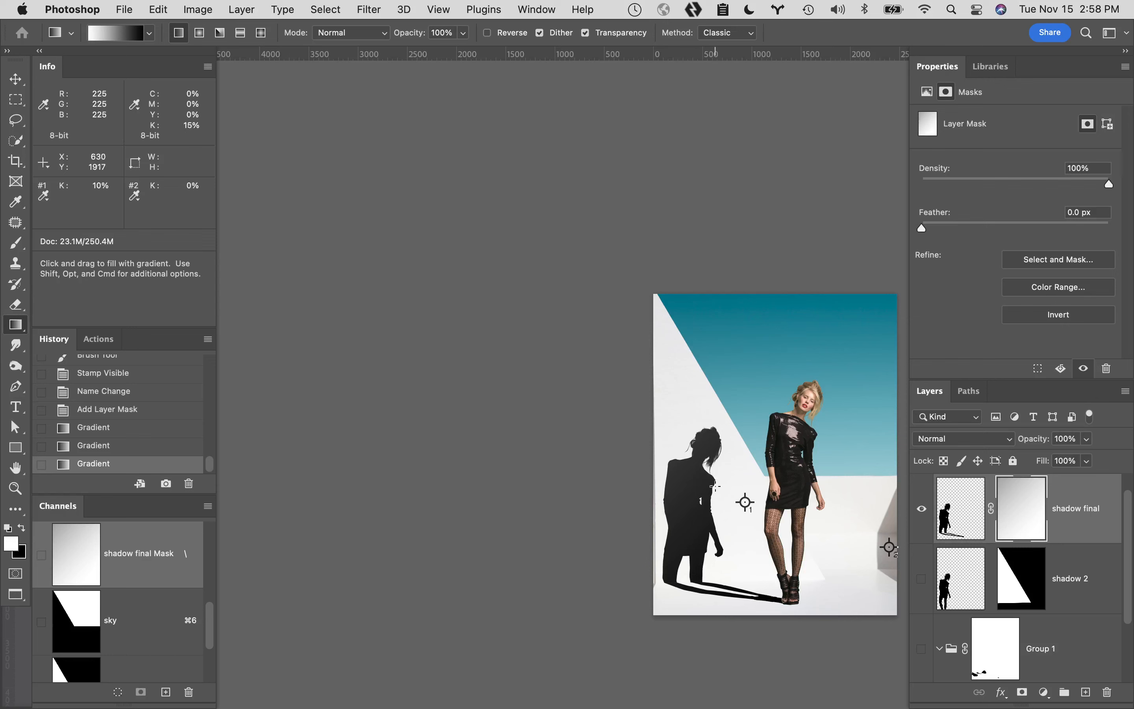
Convert the masked shadow final layer to a smart object.
key("z")
left_click(732, 527)
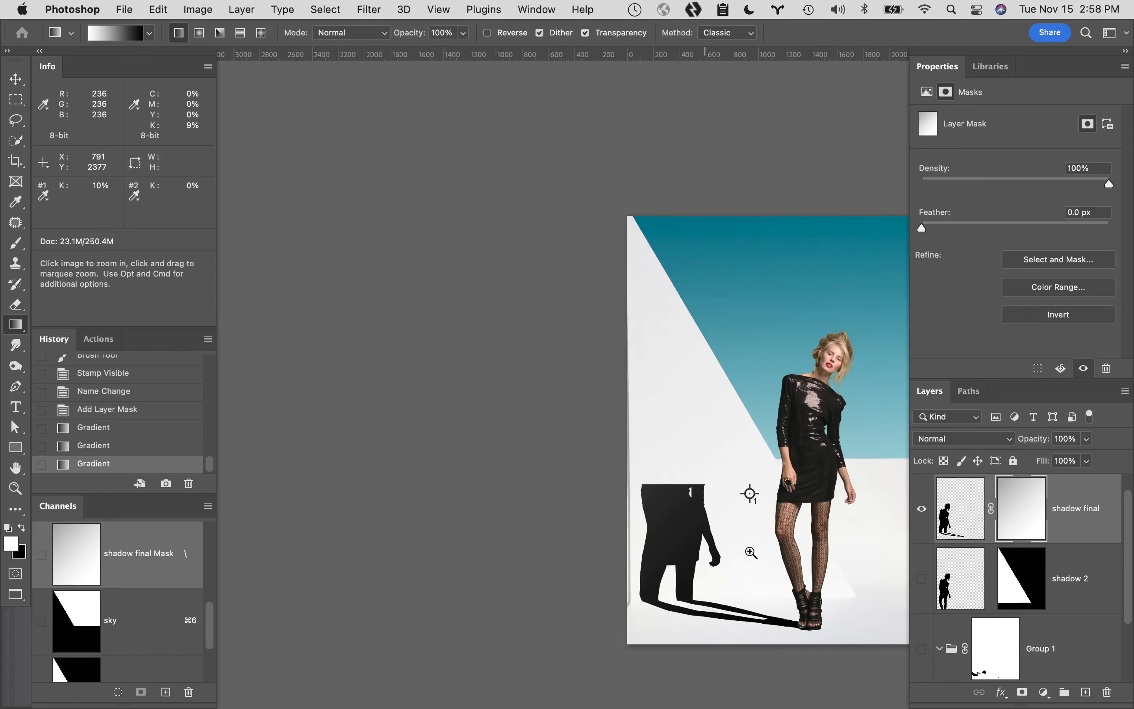
left_click(755, 600)
left_click(763, 602)
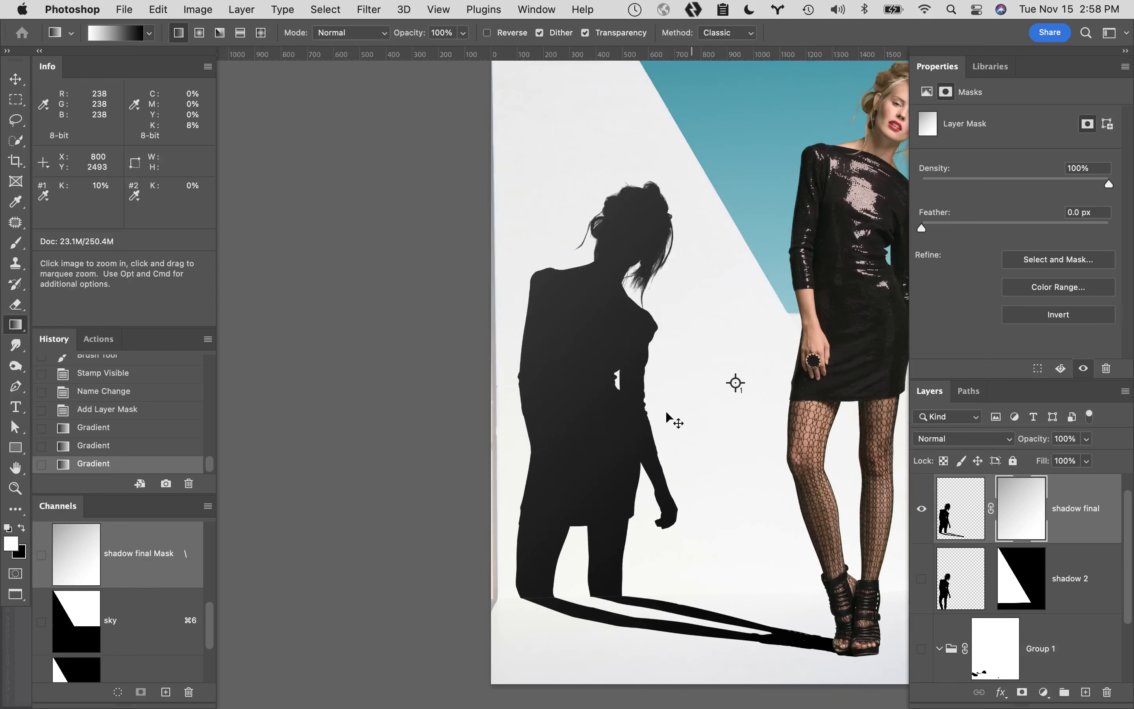
key("g")
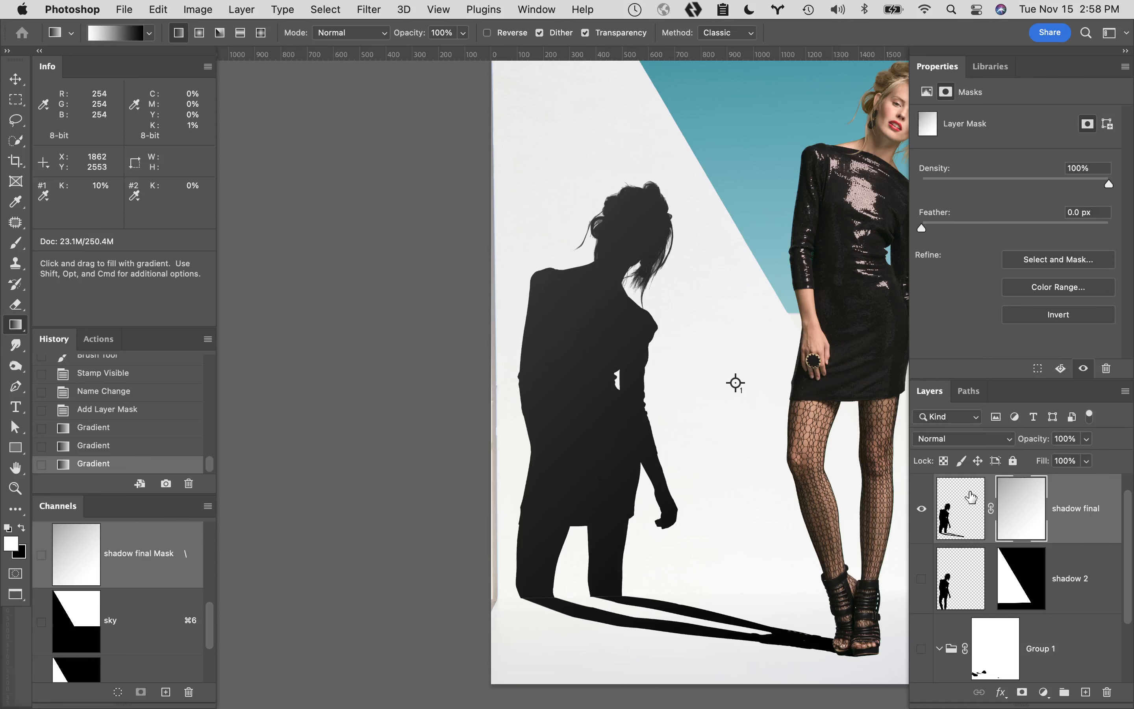
left_click(242, 9)
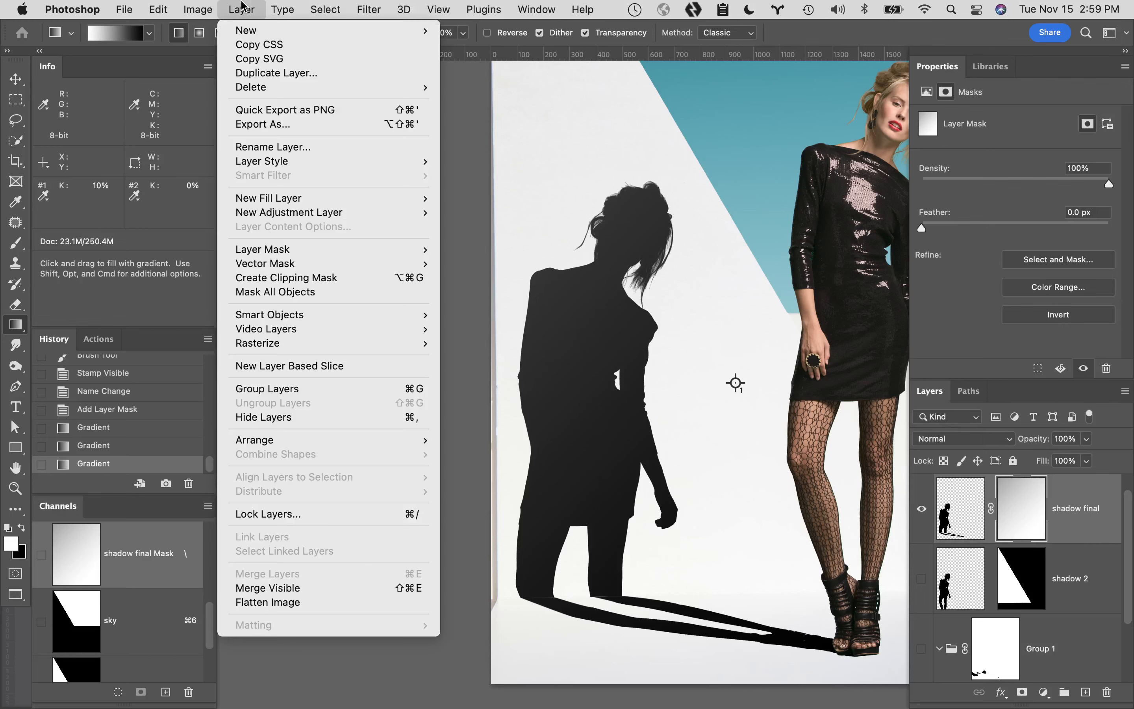
mouse_move(262, 315)
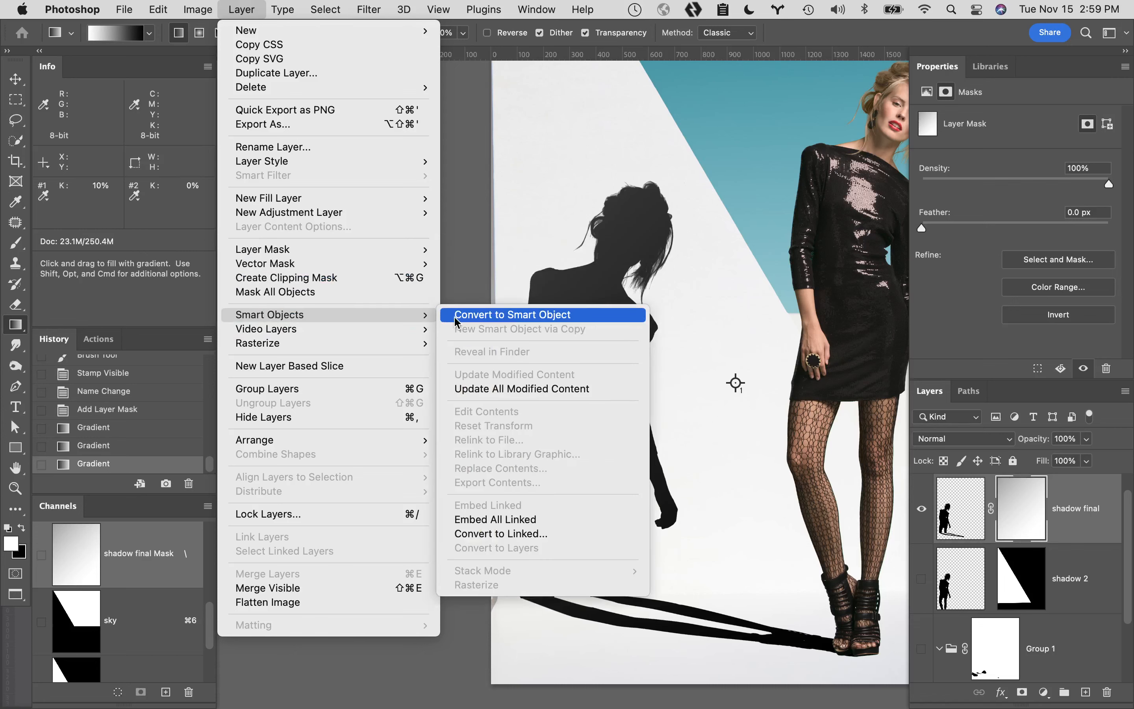
left_click(487, 317)
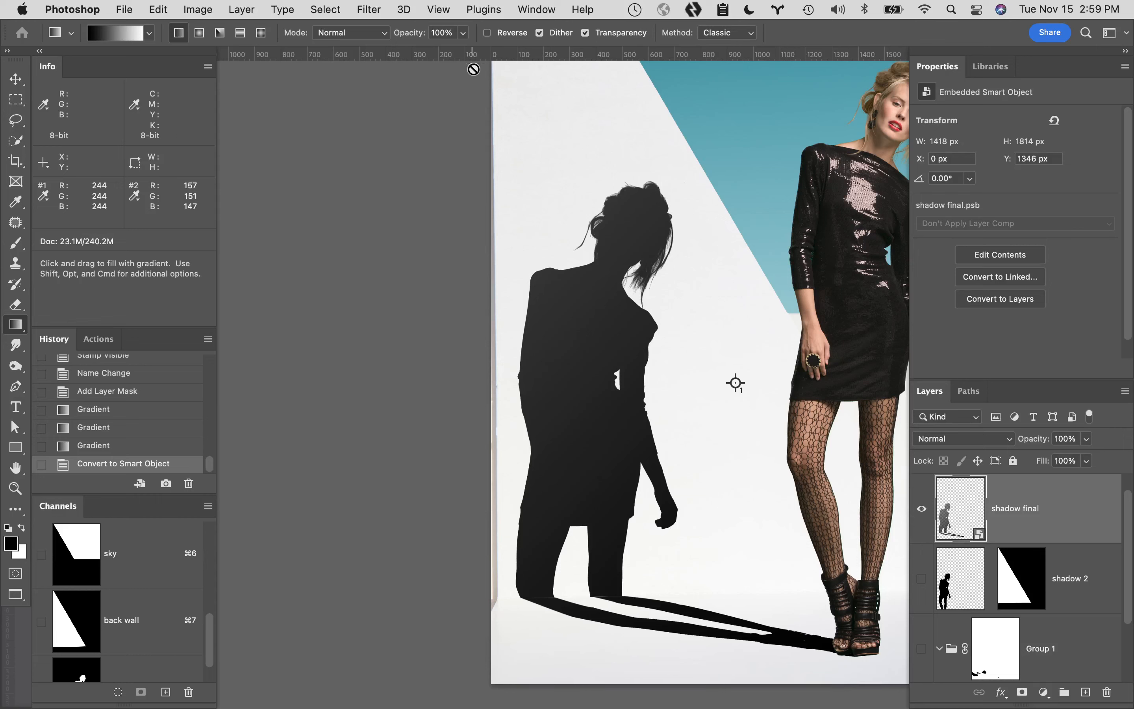
left_click(369, 8)
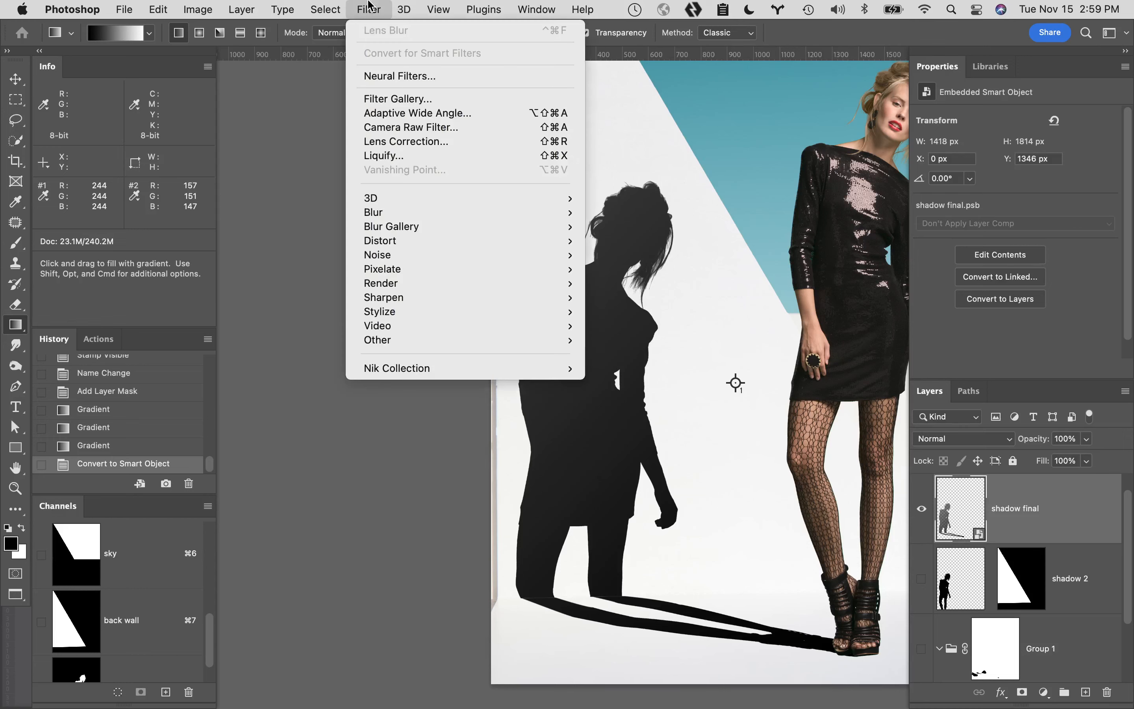
mouse_move(380, 213)
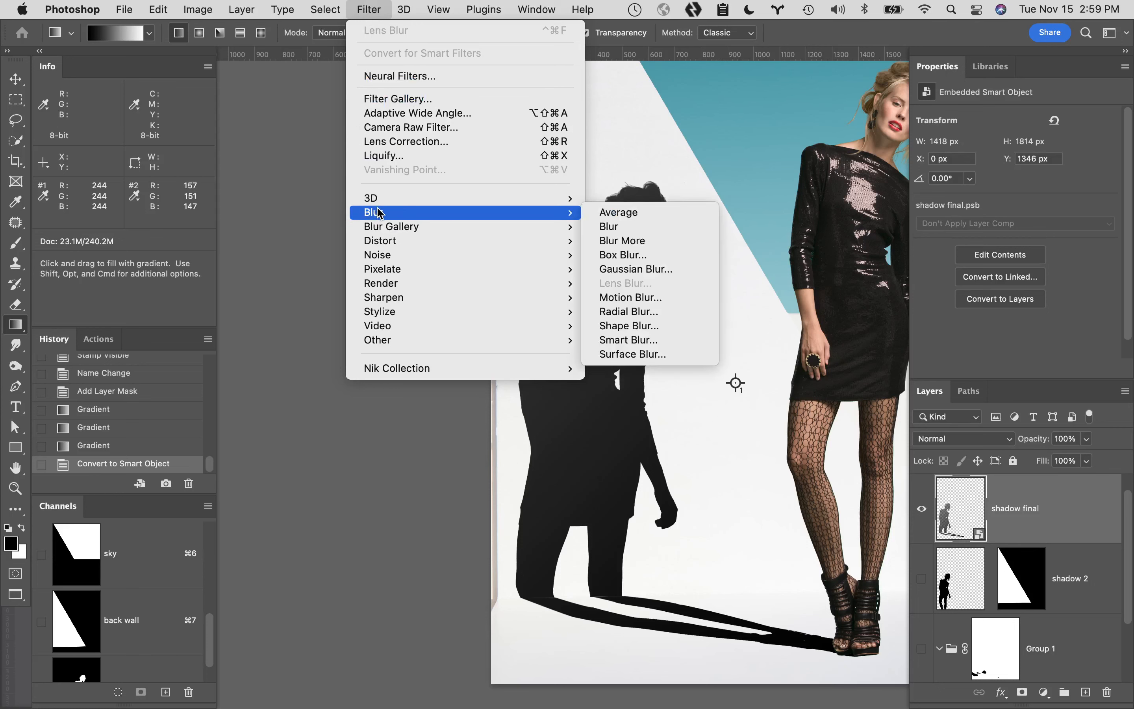
left_click(628, 270)
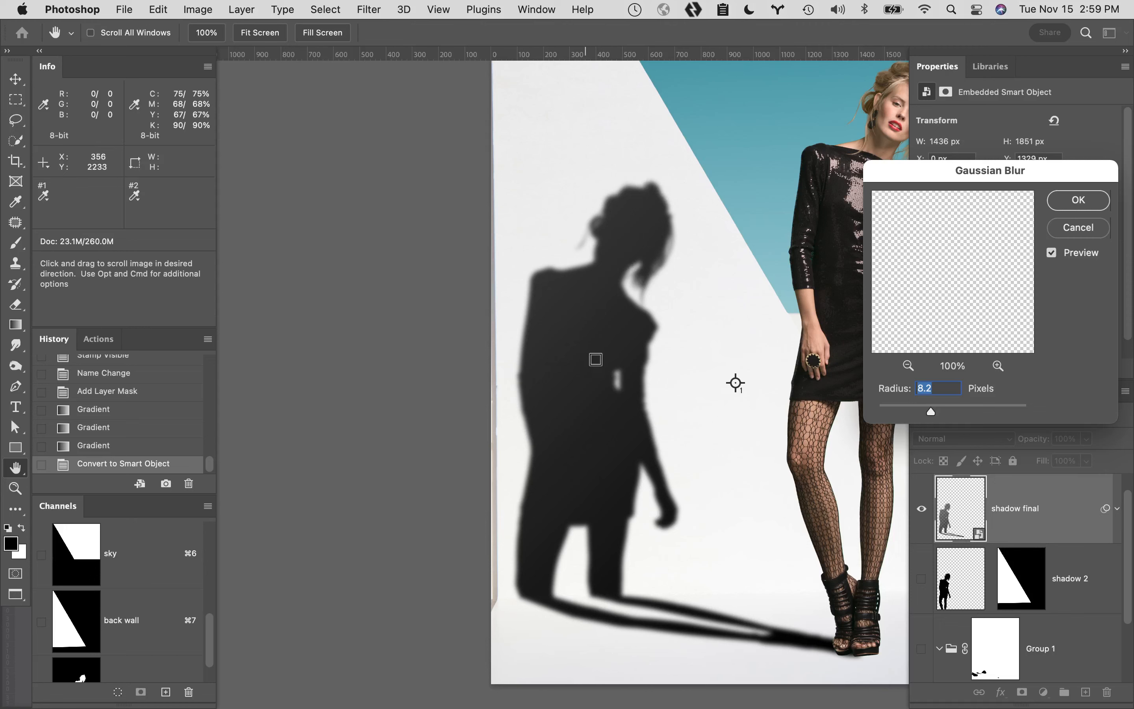
left_click(1084, 231)
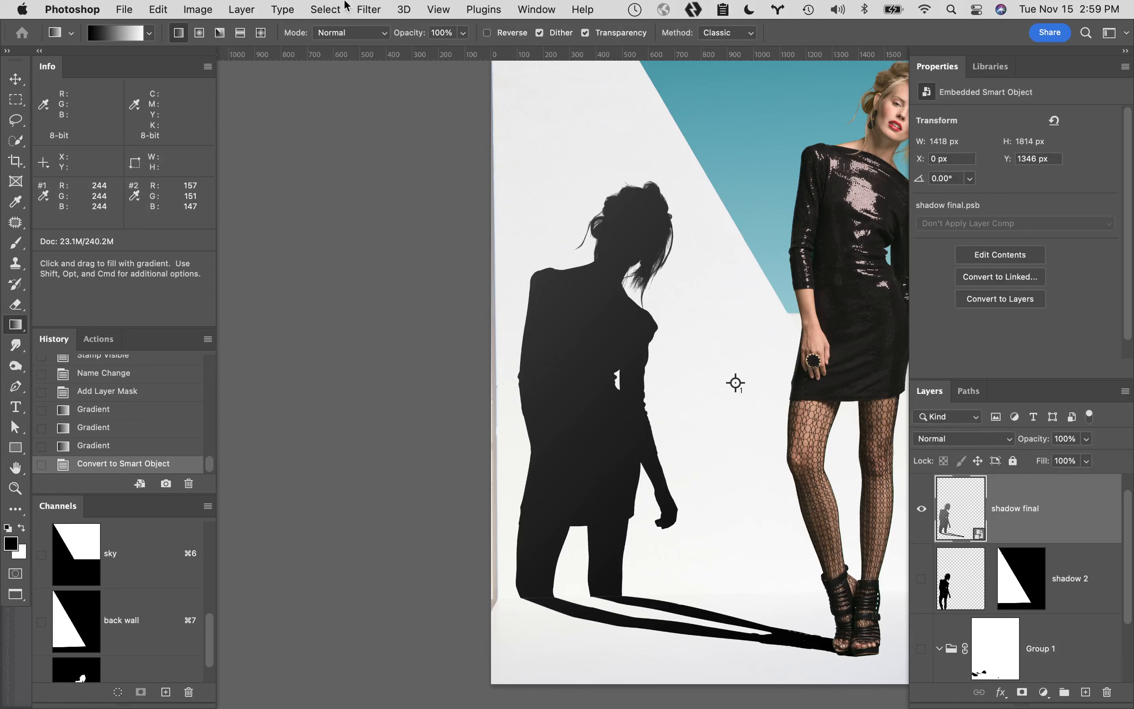
Apply a Motion Blur smart filter to shadow final with a 1° angle and a 14-pixel distance.
left_click(371, 8)
mouse_move(367, 215)
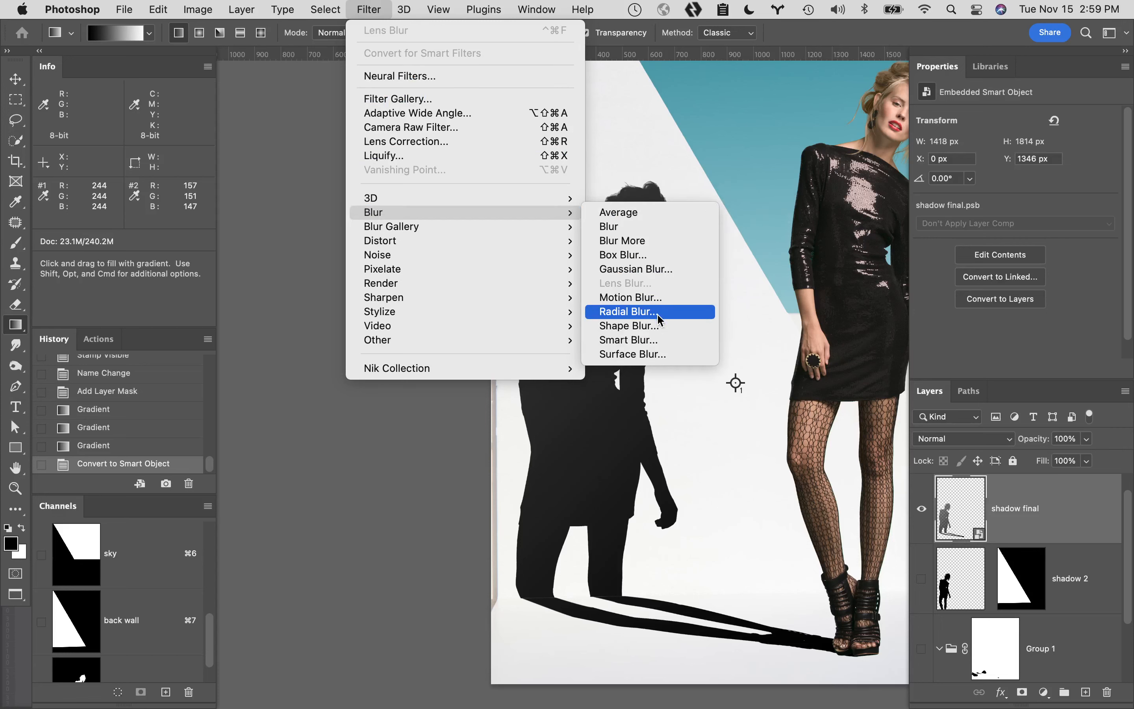
left_click(684, 298)
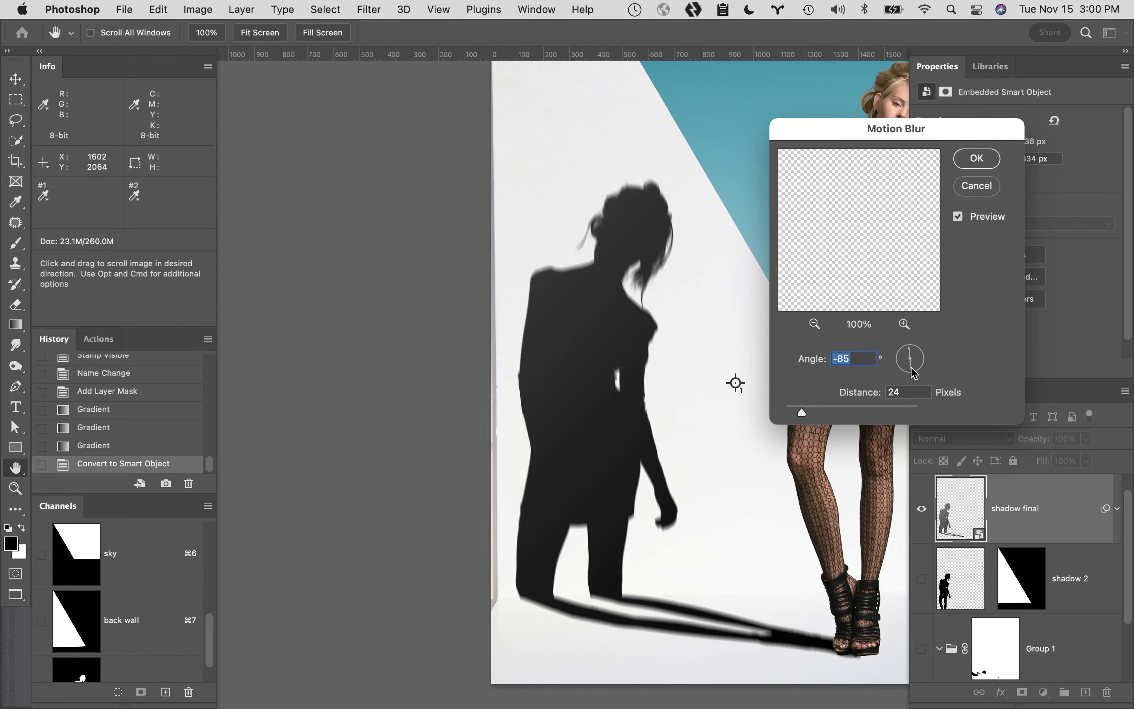
left_click_drag(916, 376, 912, 378)
left_click_drag(912, 373, 953, 358)
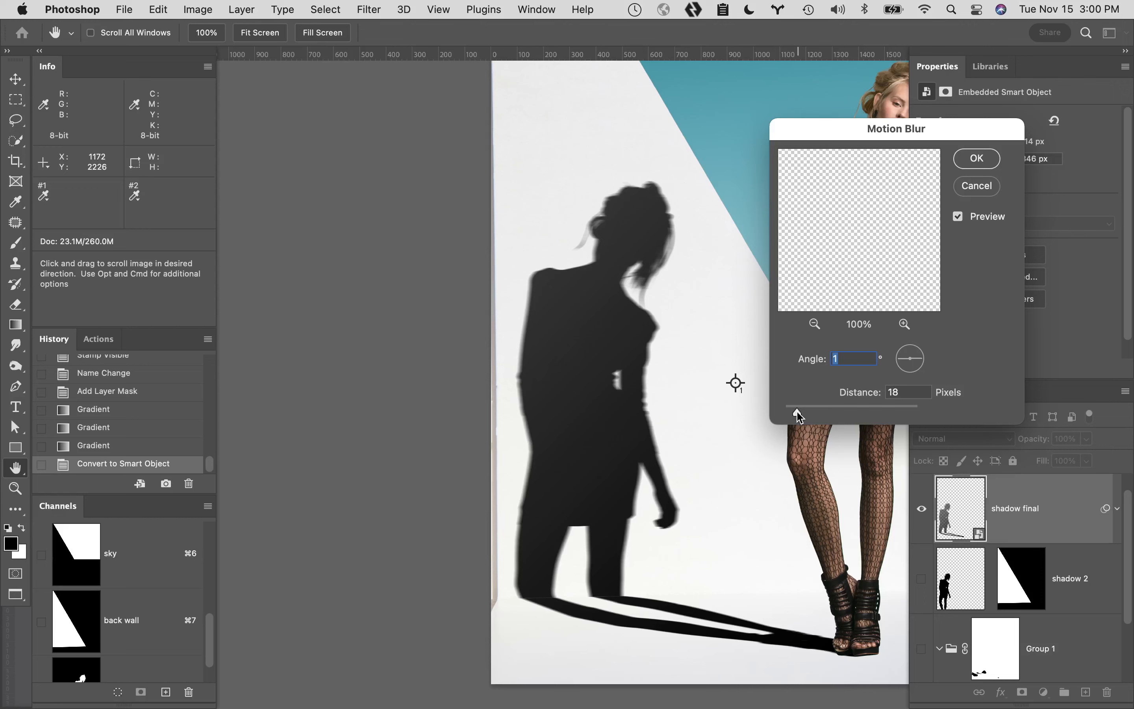
left_click_drag(797, 415, 796, 415)
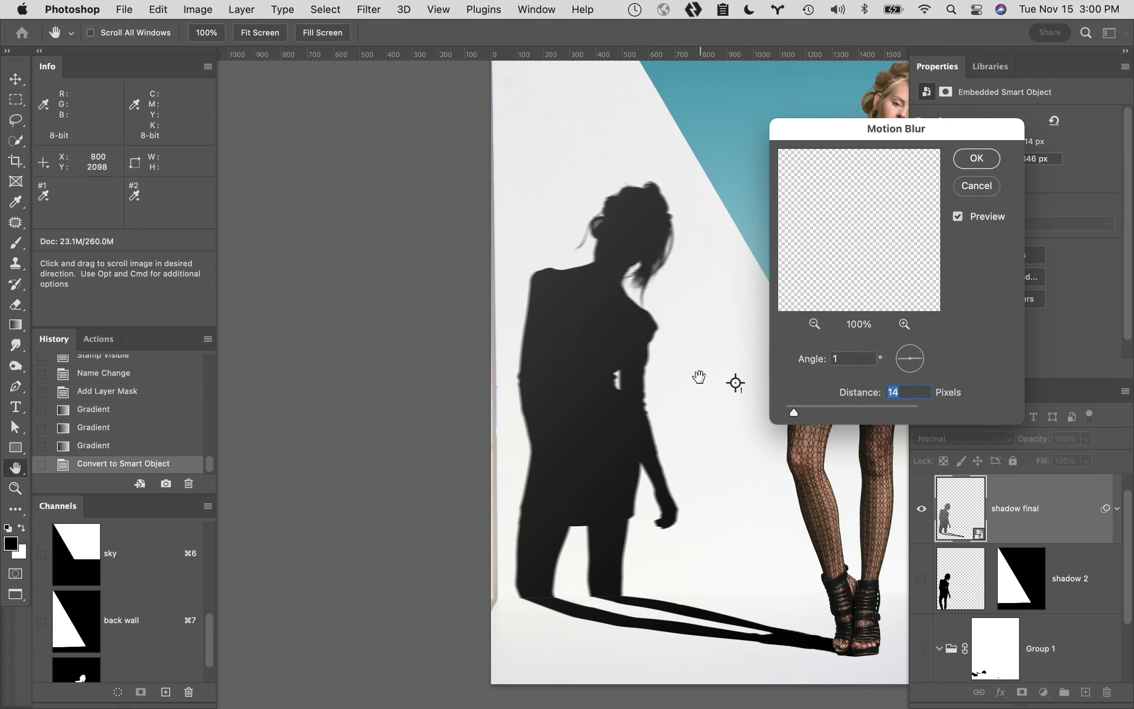
left_click_drag(699, 376, 463, 364)
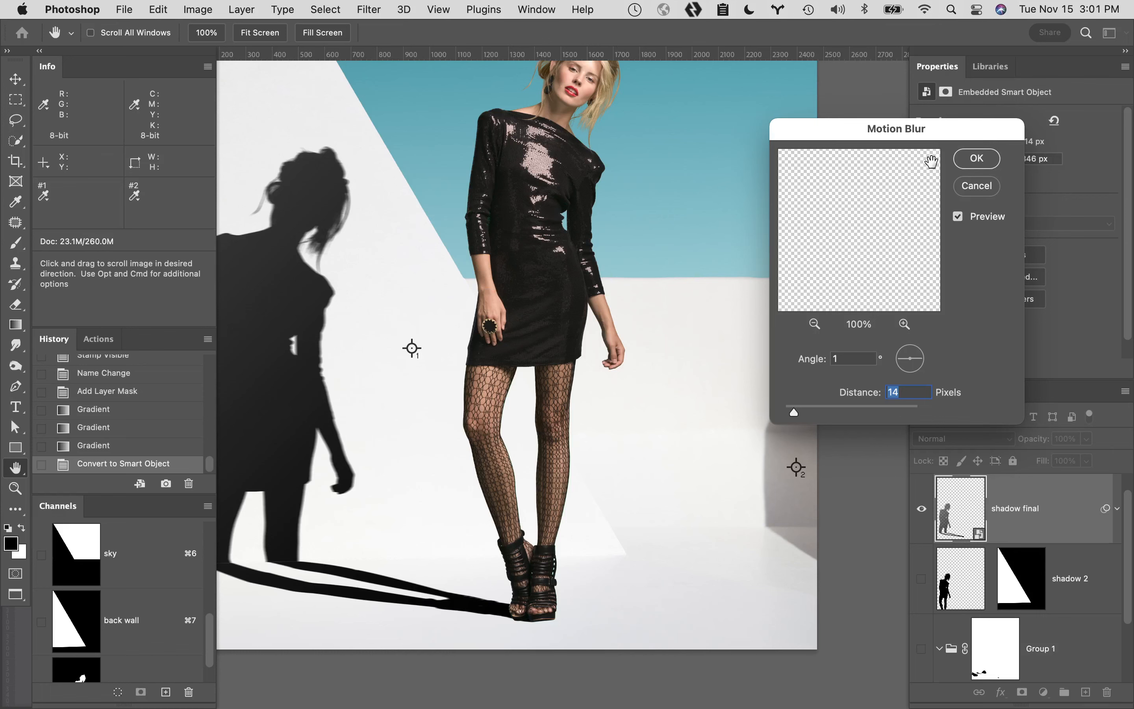
left_click(976, 160)
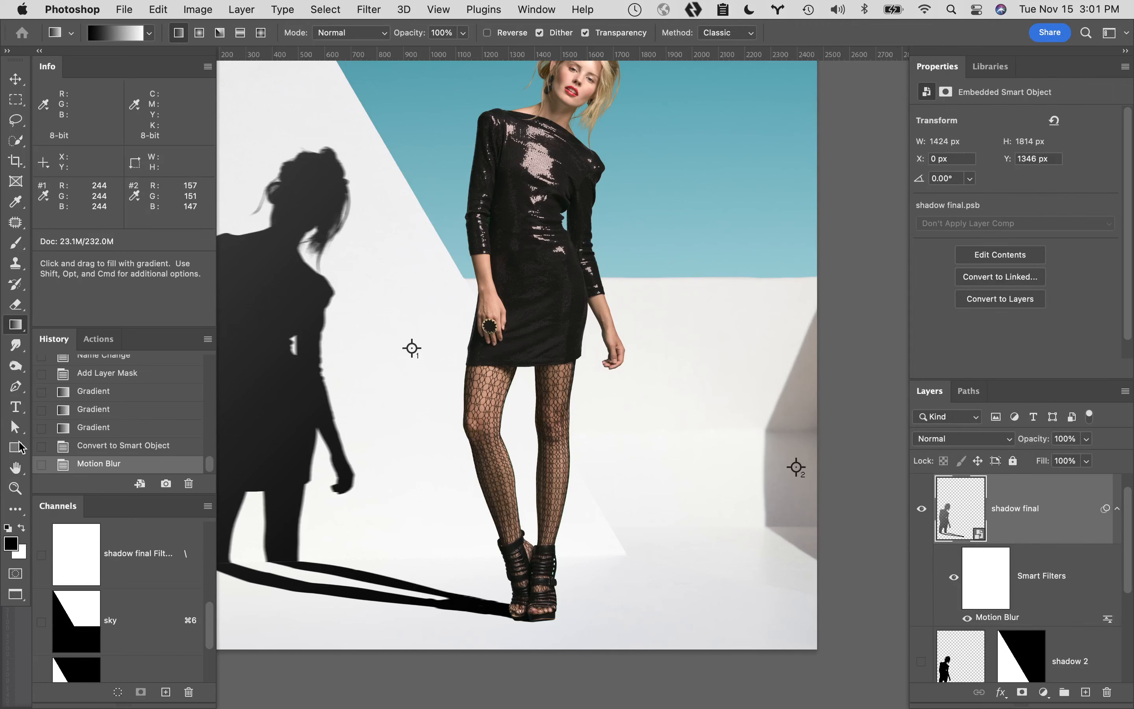
Try the shadow final layer at 54% opacity and return it to 100%.
double_click(16, 467)
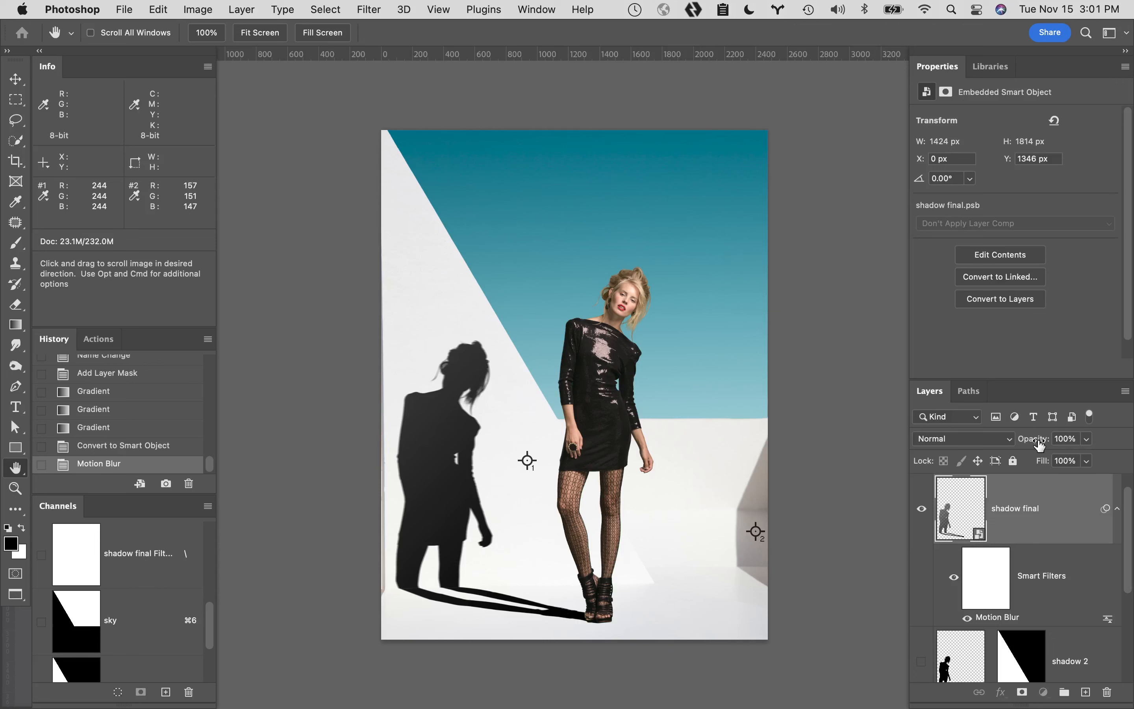
left_click_drag(1040, 444, 1020, 443)
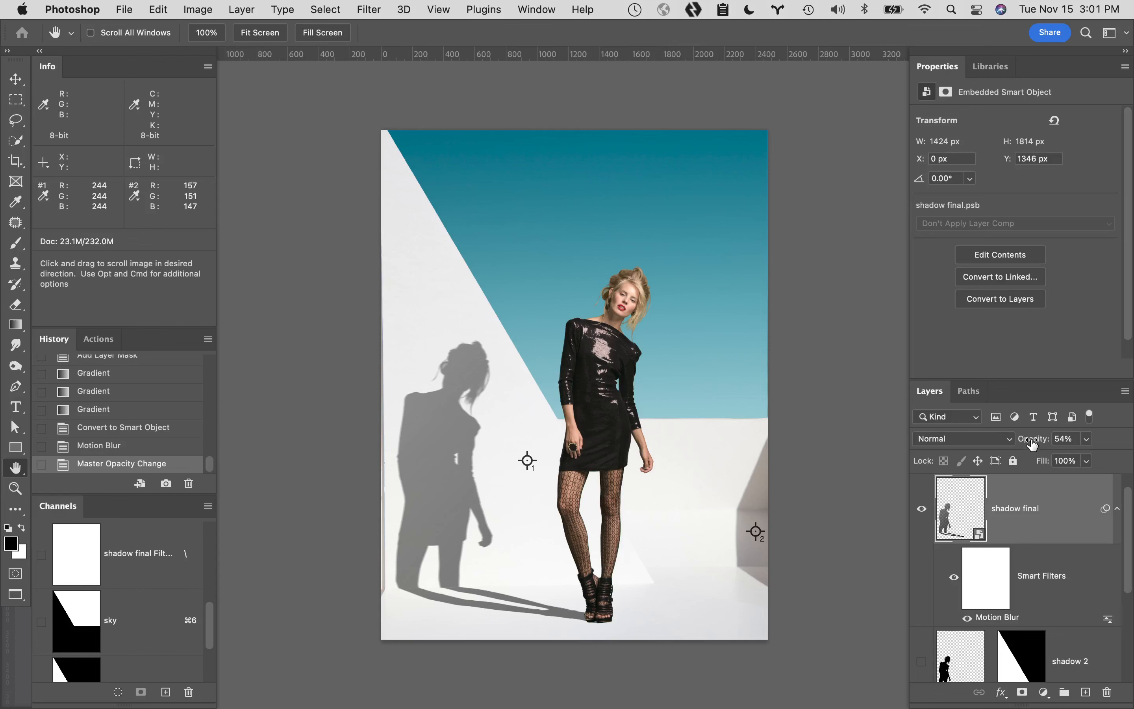
left_click_drag(1032, 441, 1106, 448)
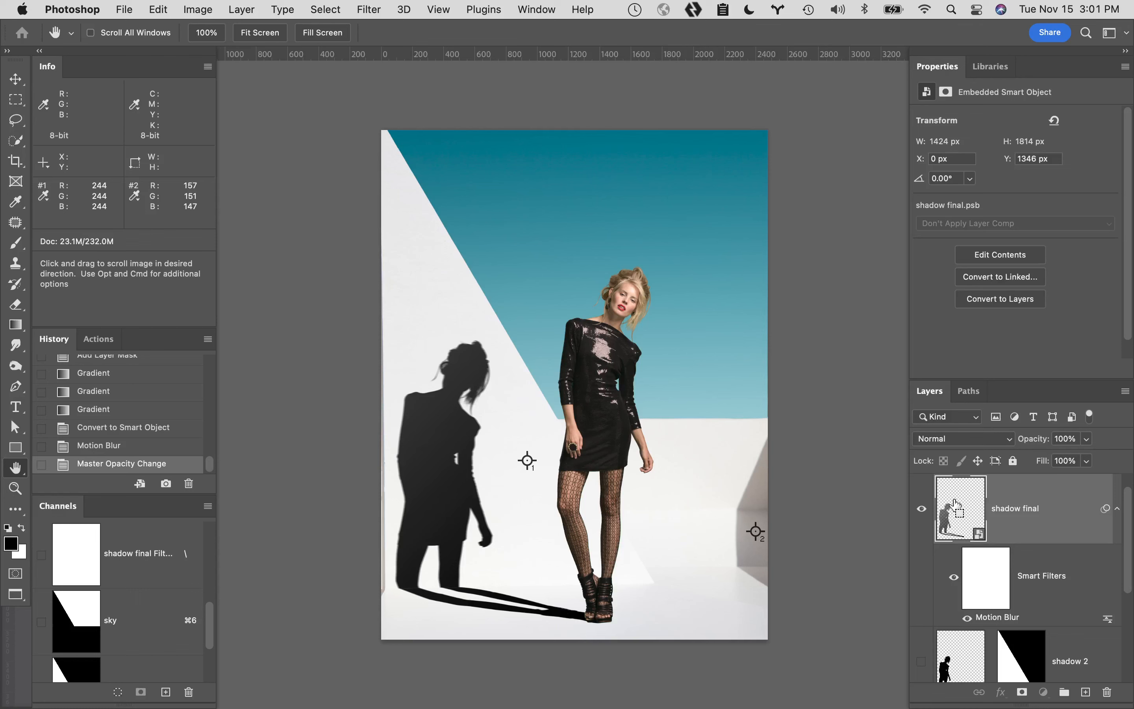
Create a Curves adjustment layer masked by the shadow final layer's outline, and hide shadow final.
left_click(951, 522, "super")
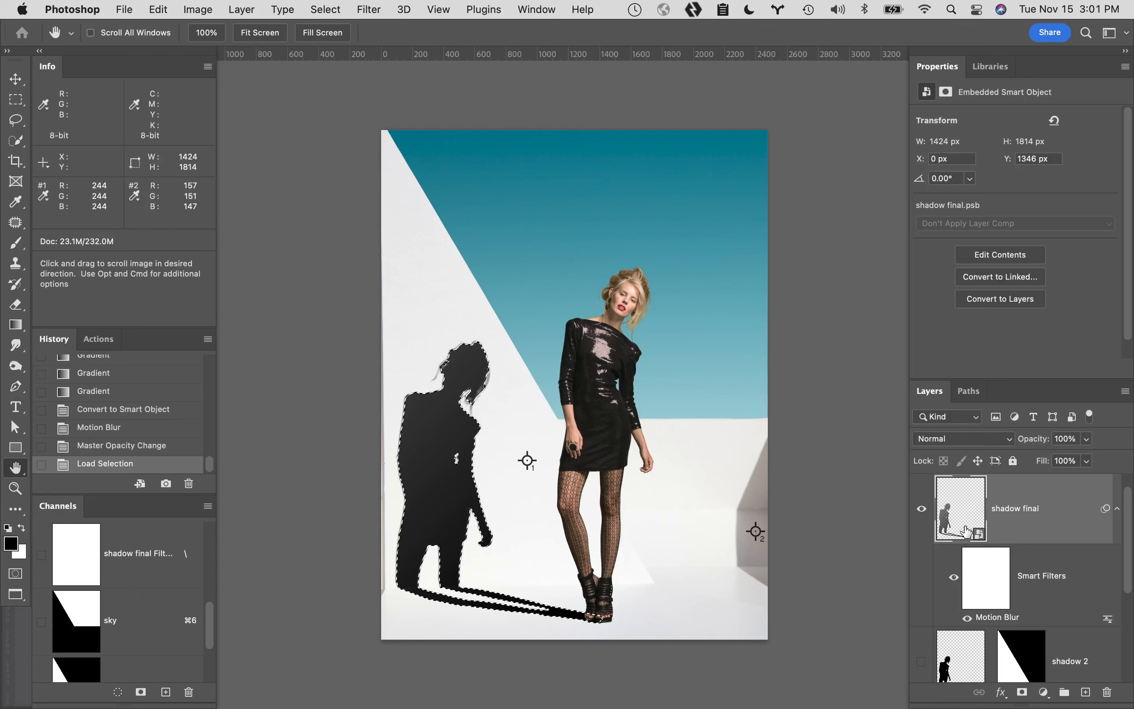
left_click(1043, 692)
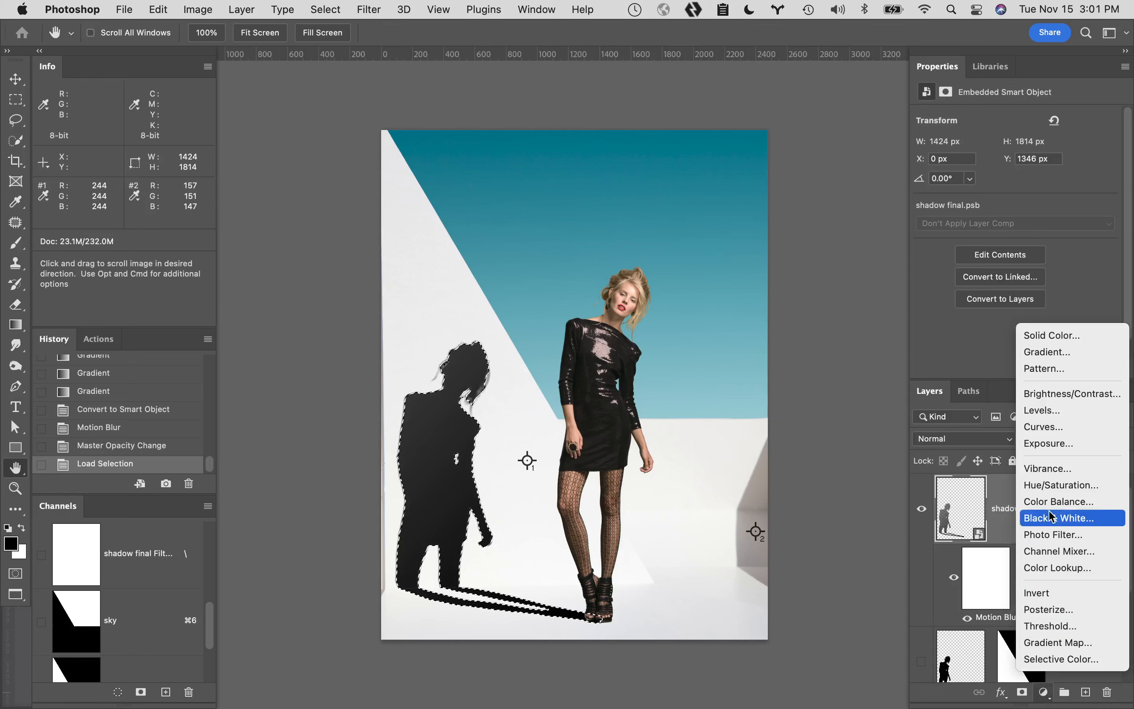
left_click(1089, 427)
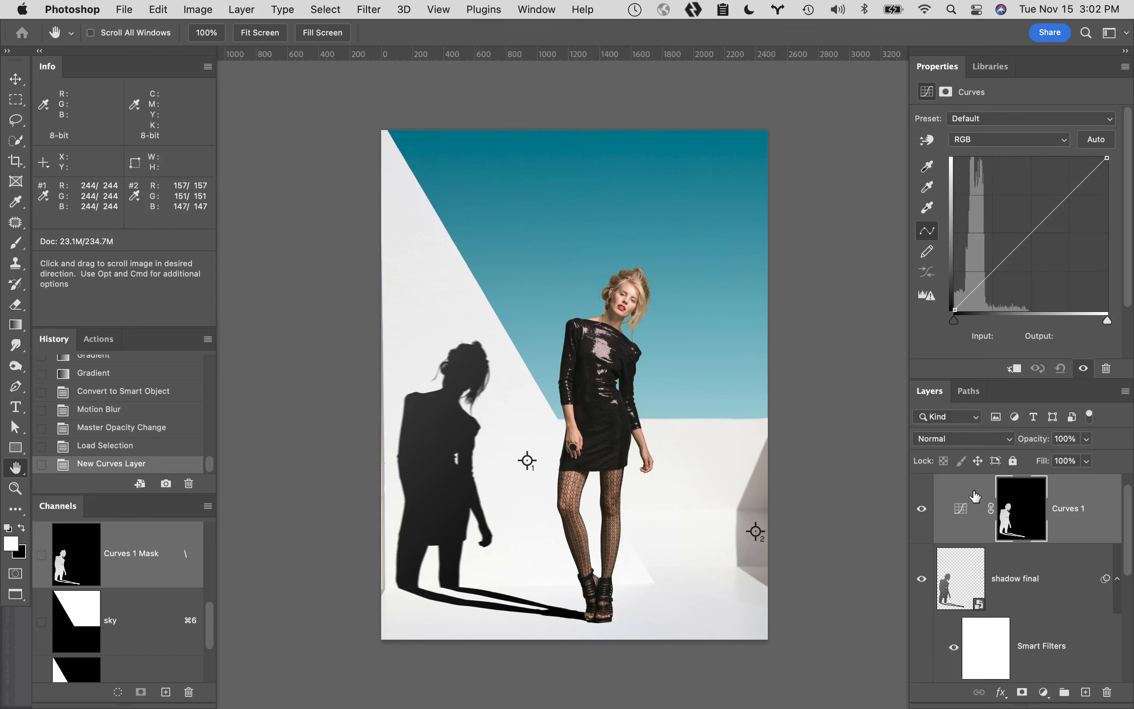
left_click(922, 583)
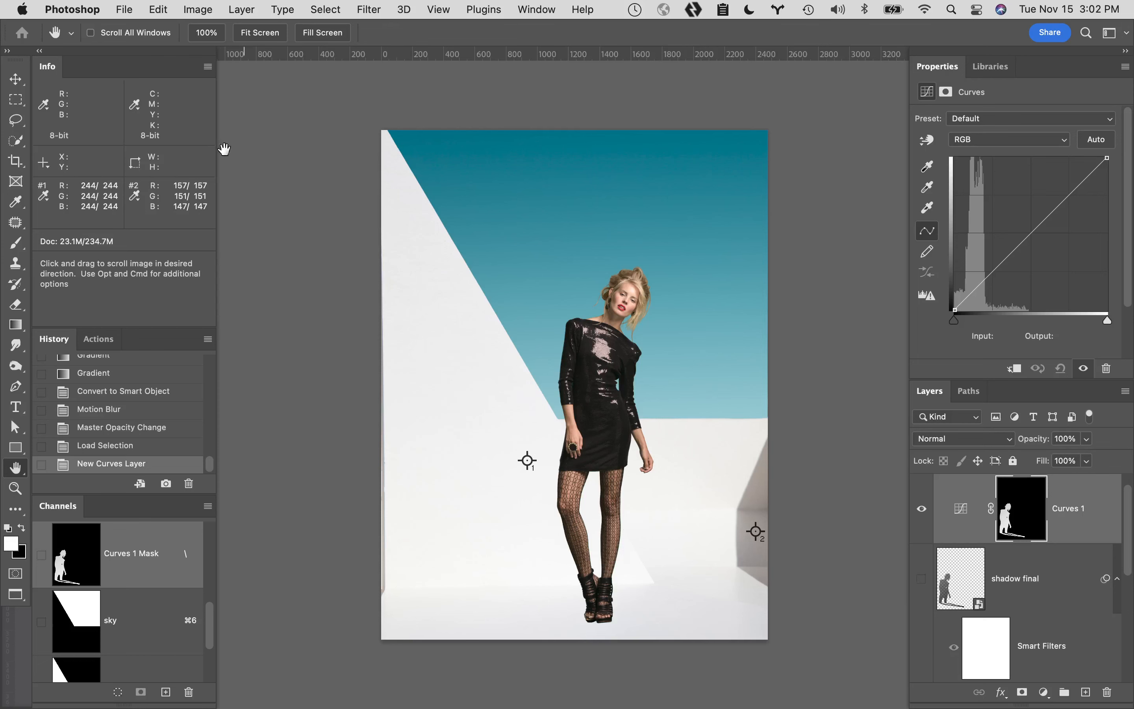
Clear all existing color samplers from the image with the Color Sampler Tool.
left_click(16, 204)
right_click(17, 205)
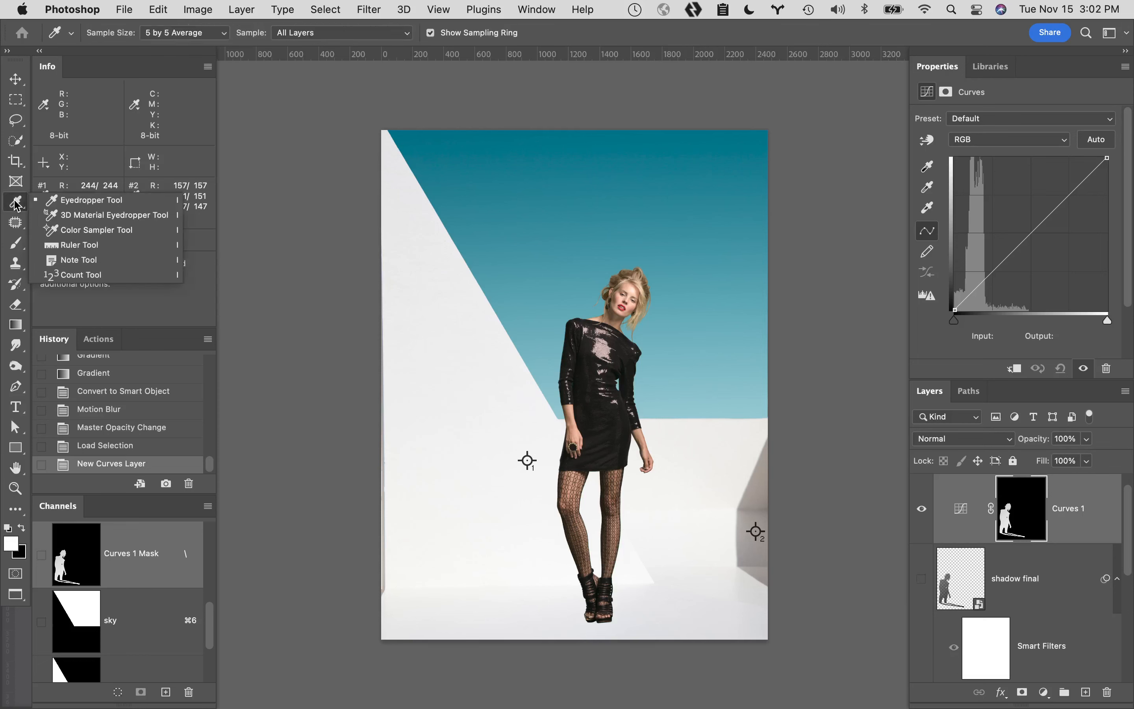
left_click(113, 231)
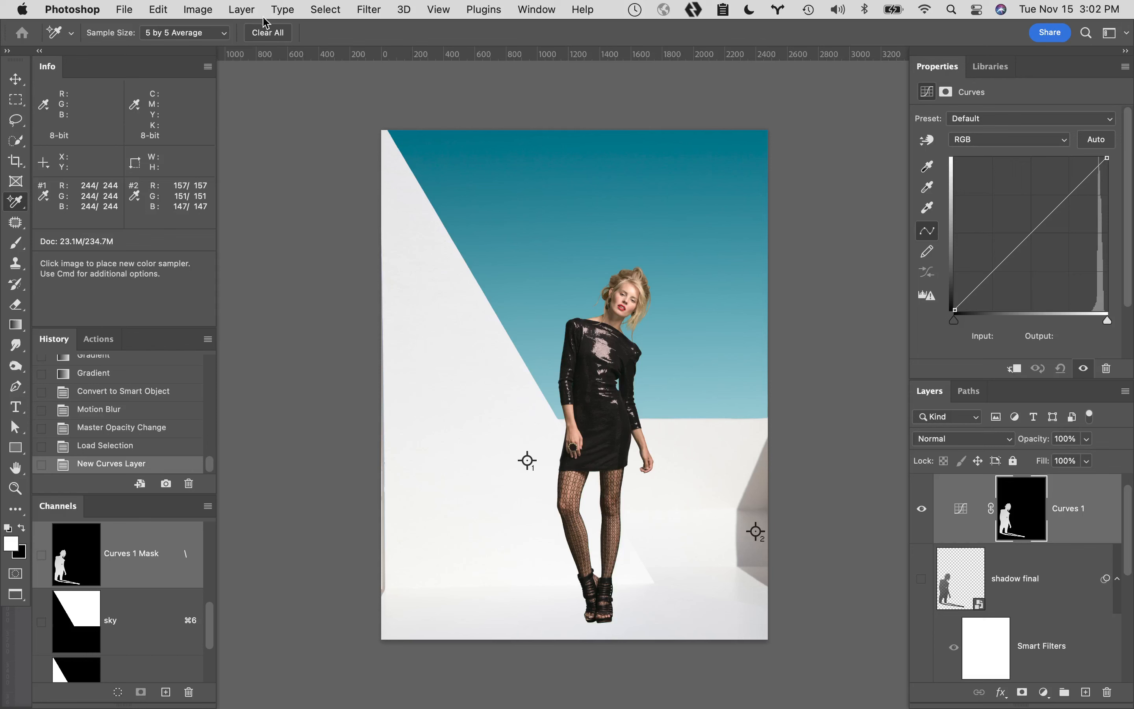
left_click(268, 33)
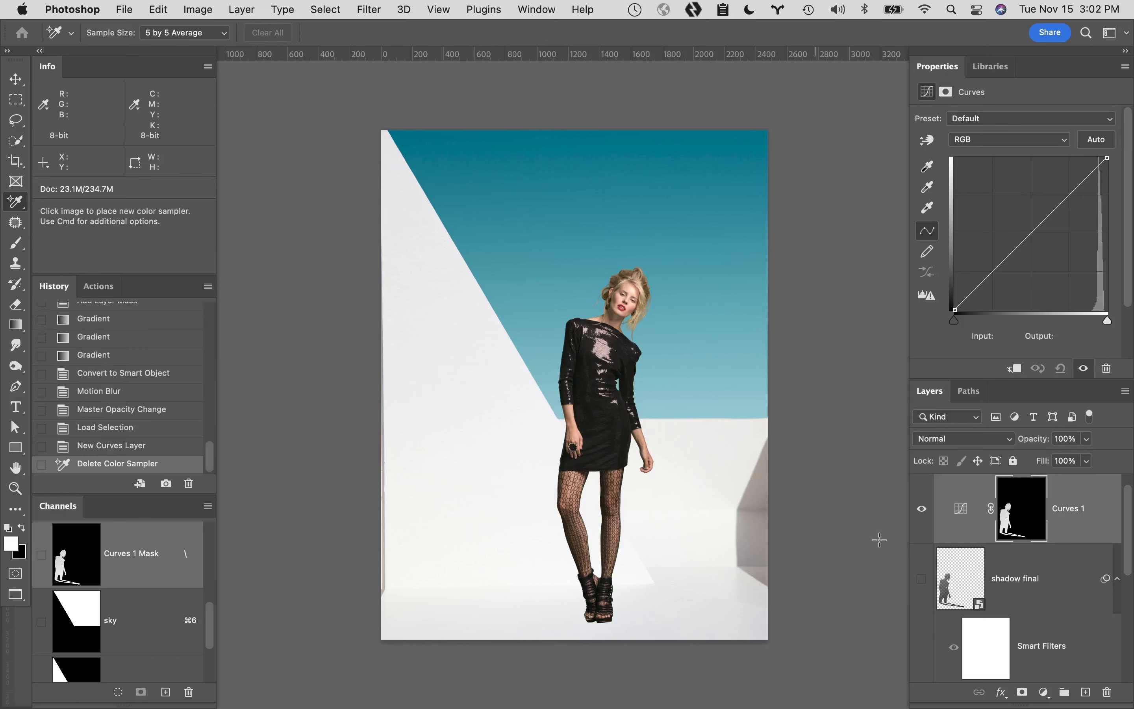
Place one color sampler on the wall inside the cast shadow's torso and another in the existing wall shade, keeping shadow final hidden.
left_click(921, 580)
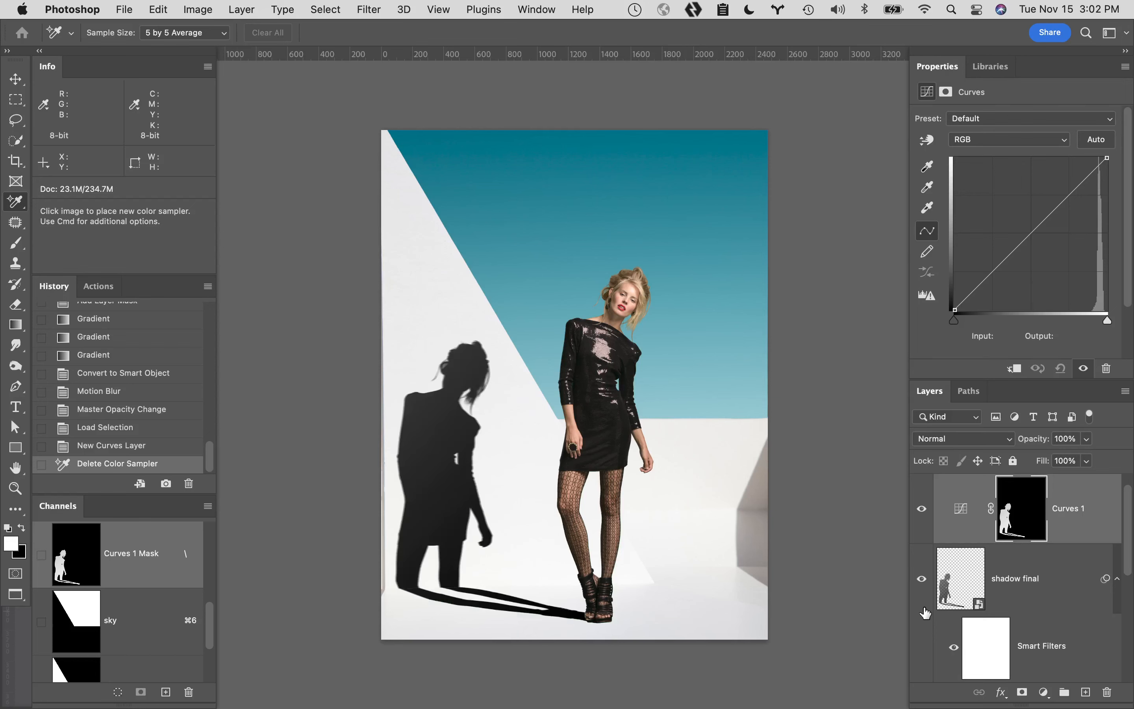
left_click(436, 452)
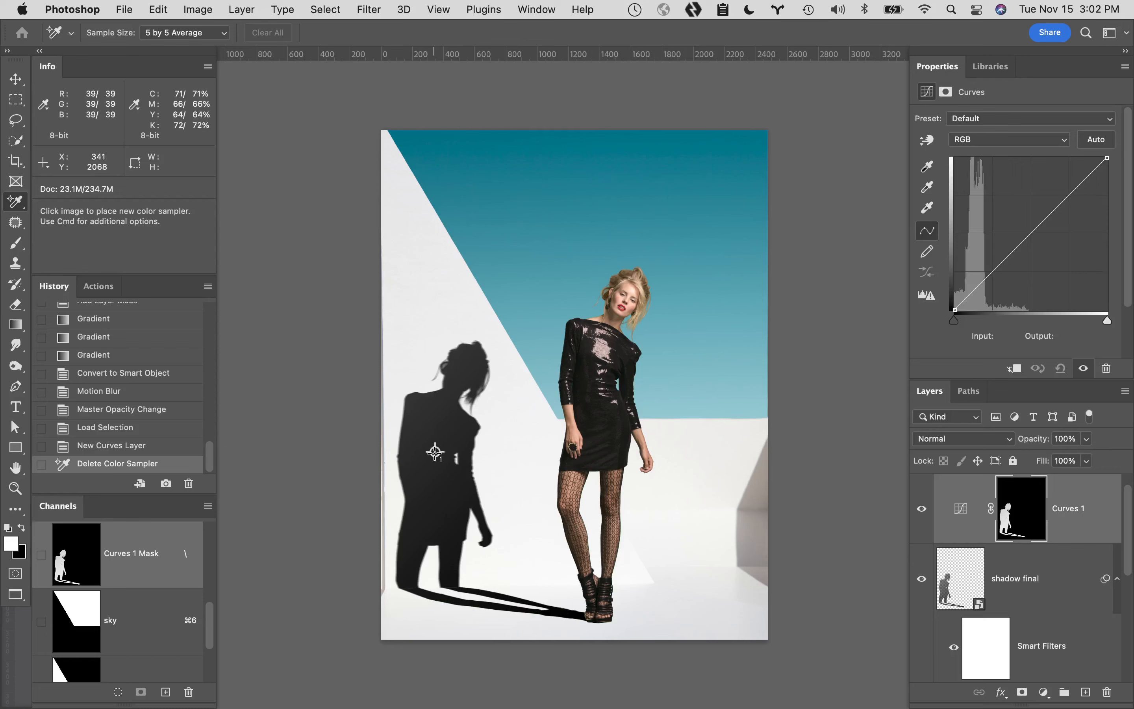
left_click(921, 580)
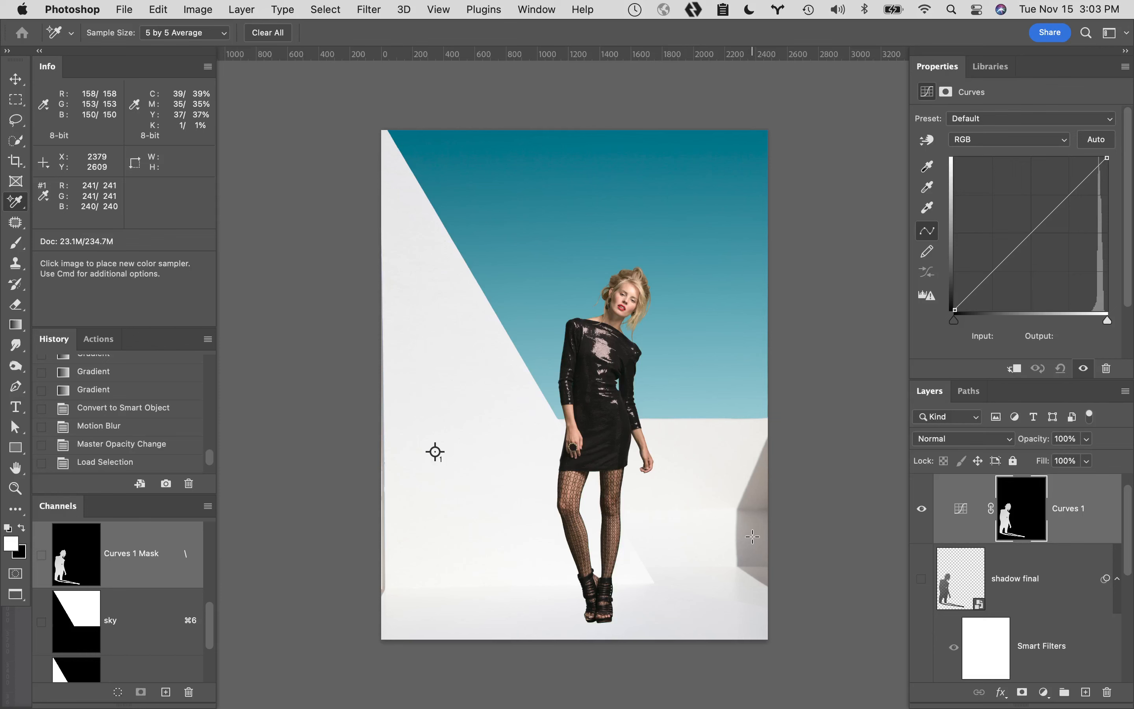
left_click(754, 536)
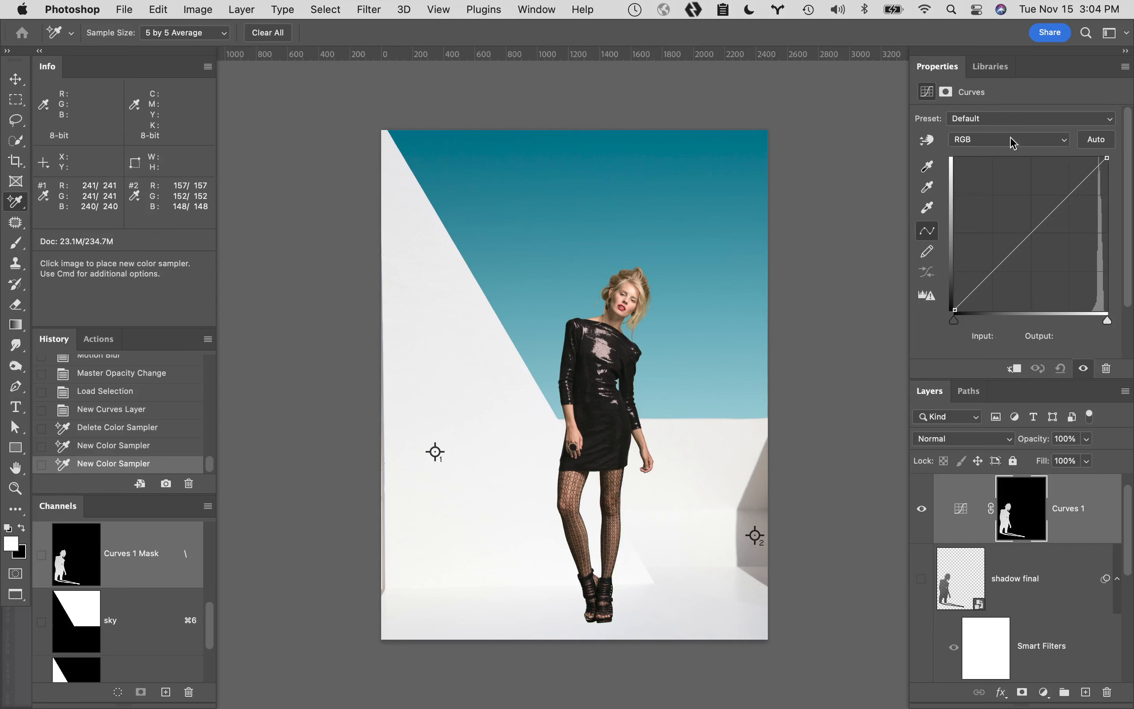
Lower the Curves 1 white point to output 149 in RGB, and slightly in Green until sampler 1's green value matches sampler 2's.
left_click(1108, 160)
left_click_drag(1107, 157, 1116, 221)
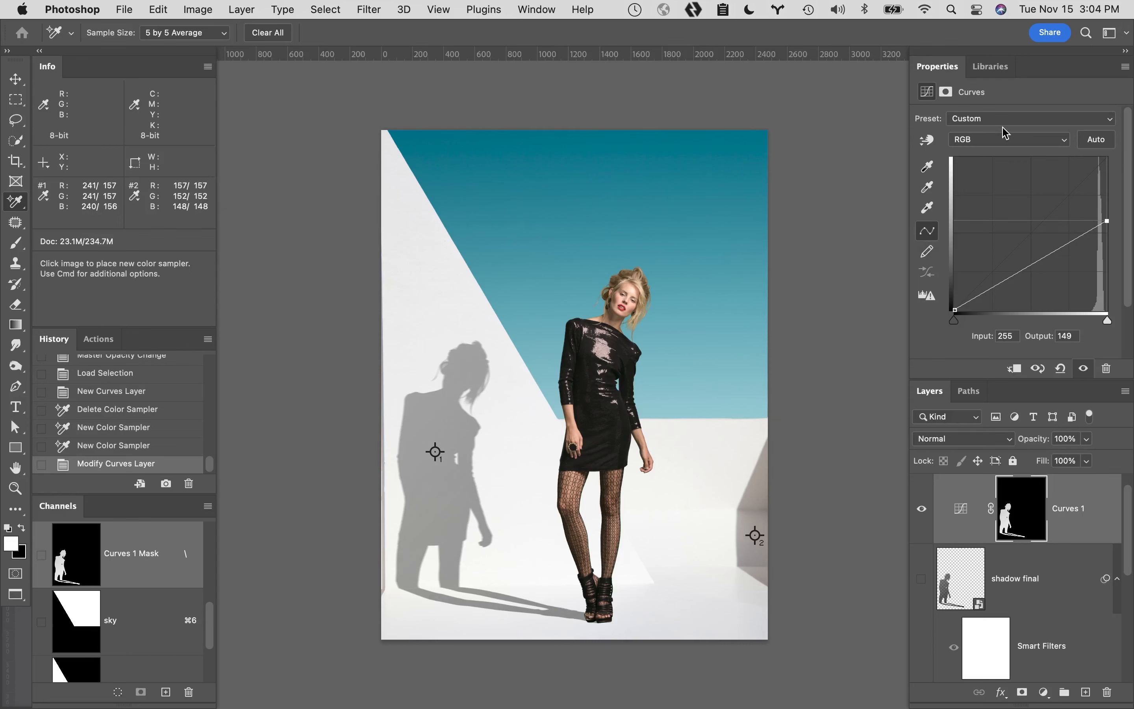
left_click(1003, 141)
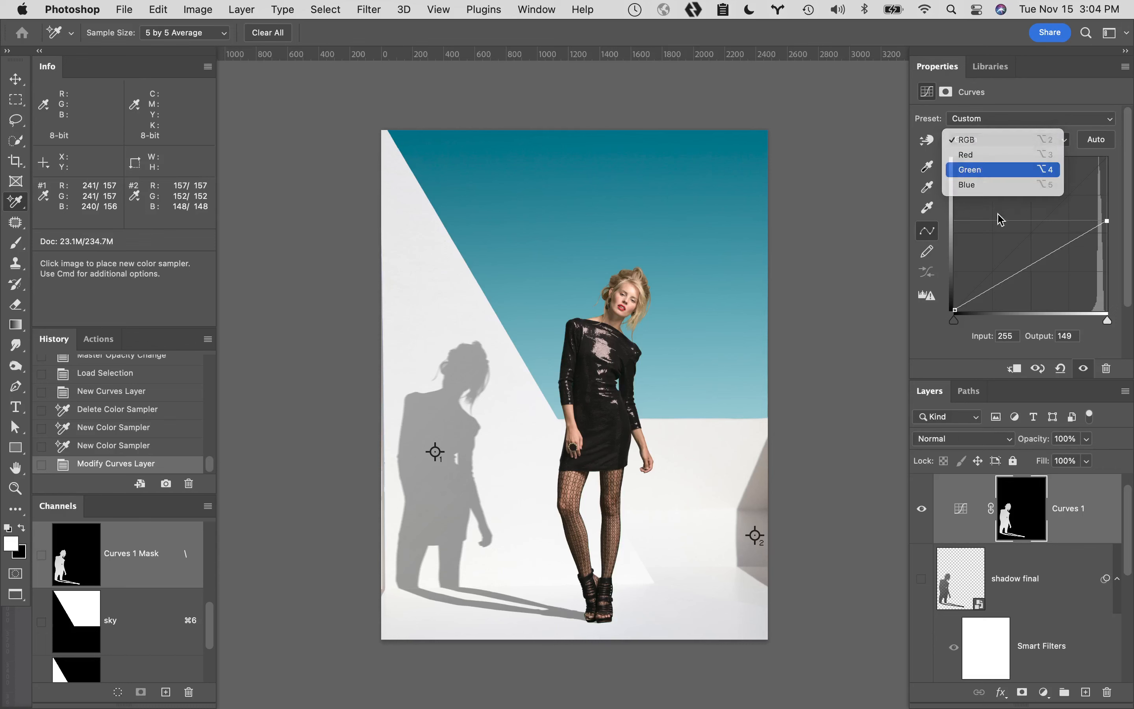
left_click(1004, 172)
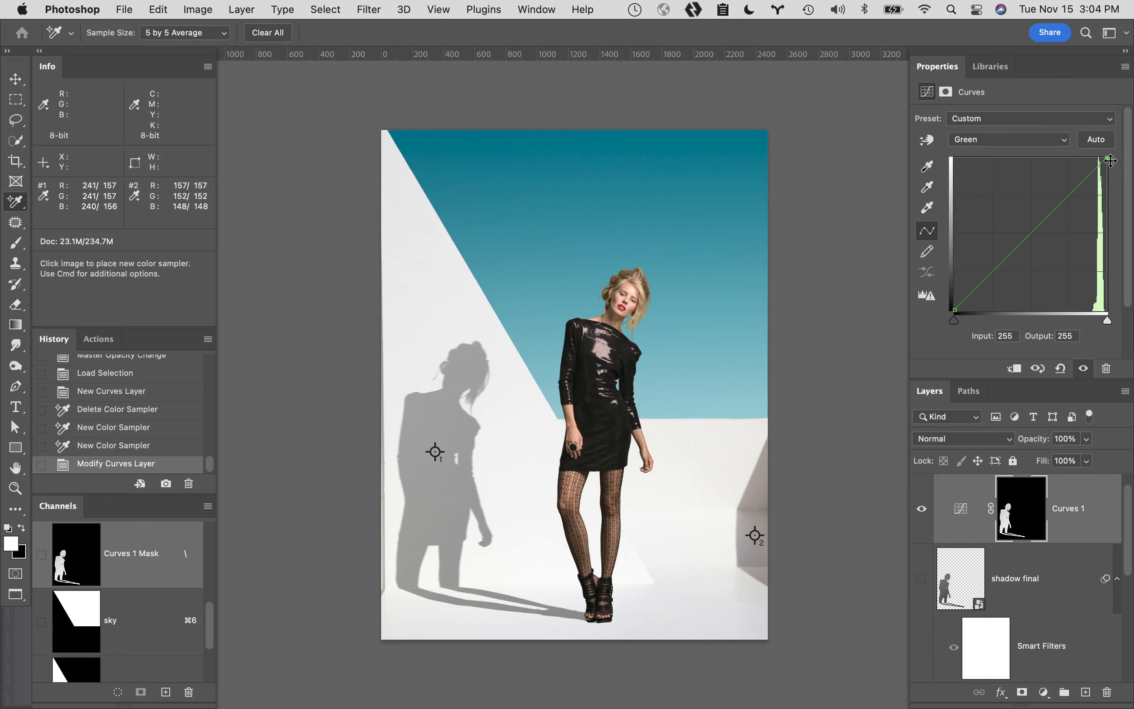
left_click_drag(1108, 157, 1109, 161)
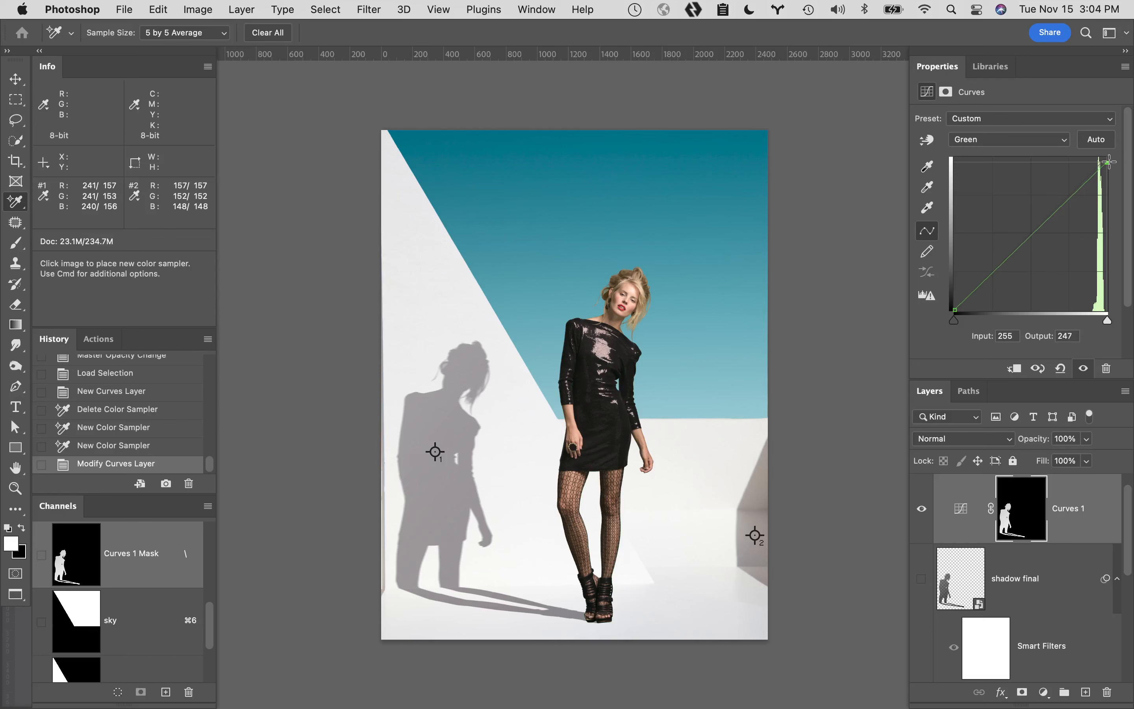
left_click_drag(1107, 162, 1109, 164)
Lower the Blue curve's white point in Curves 1 until sampler 1's blue value matches sampler 2's.
left_click(1010, 140)
left_click(1009, 154)
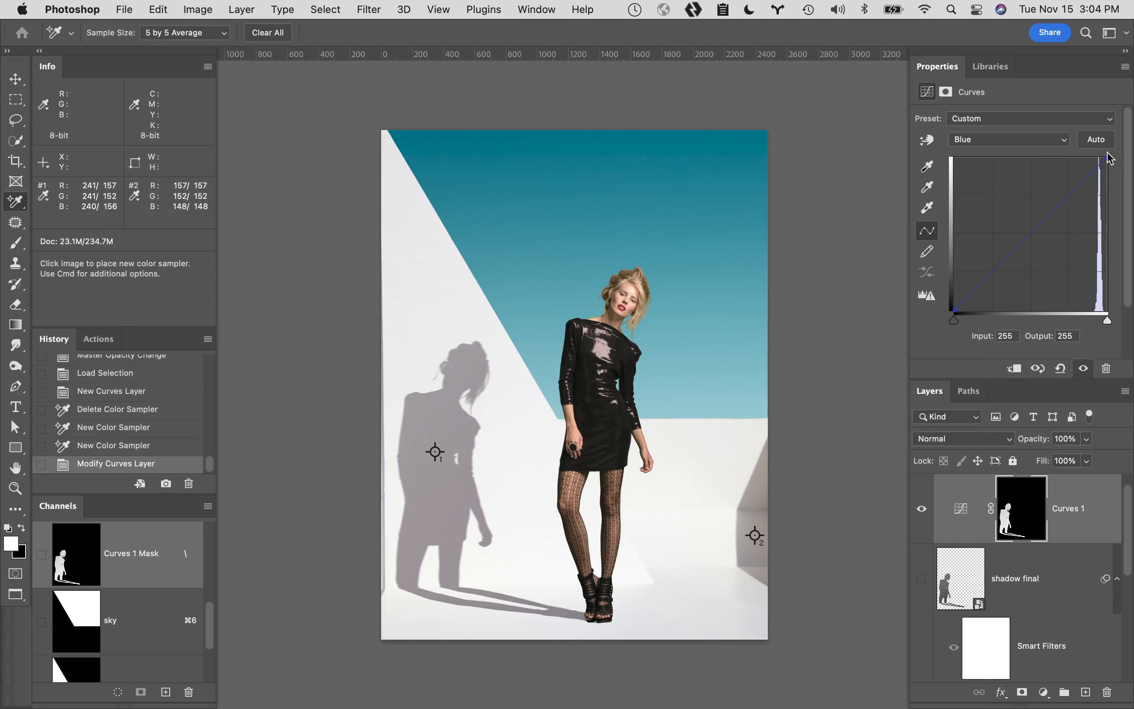
left_click_drag(1106, 159, 1108, 167)
Open the shadow final smart object's contents to inspect the masked shadow, return to the standard screen mode, and close shadow final.psb.
double_click(945, 610)
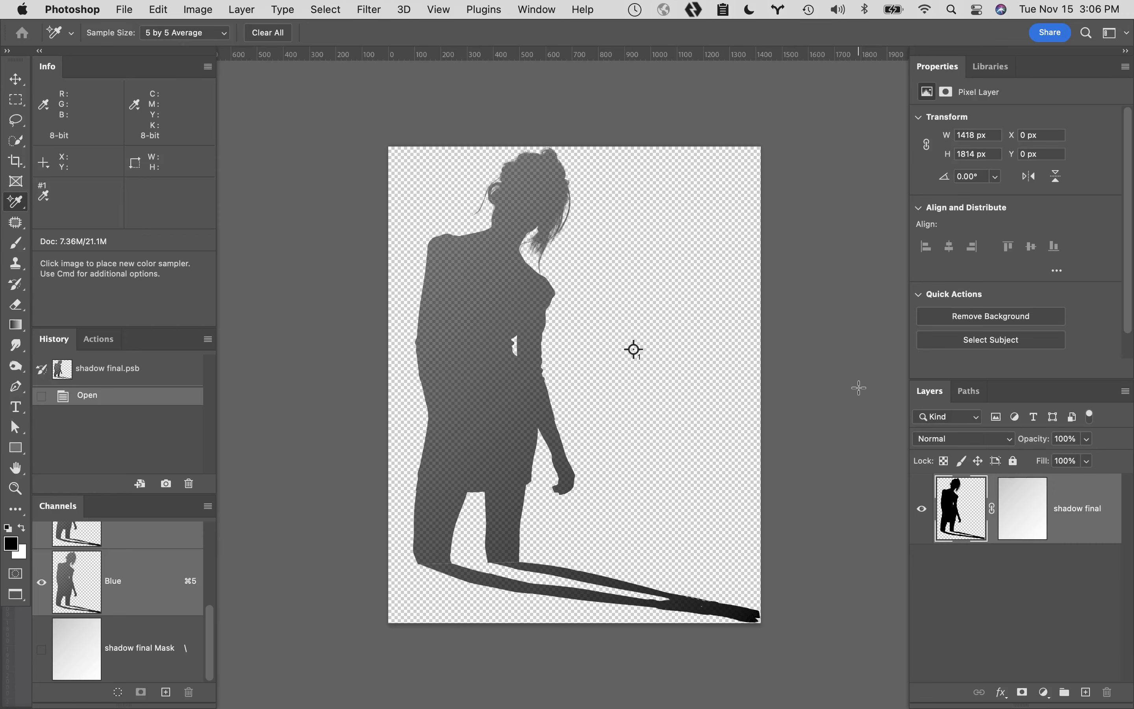
key("f")
key("f")
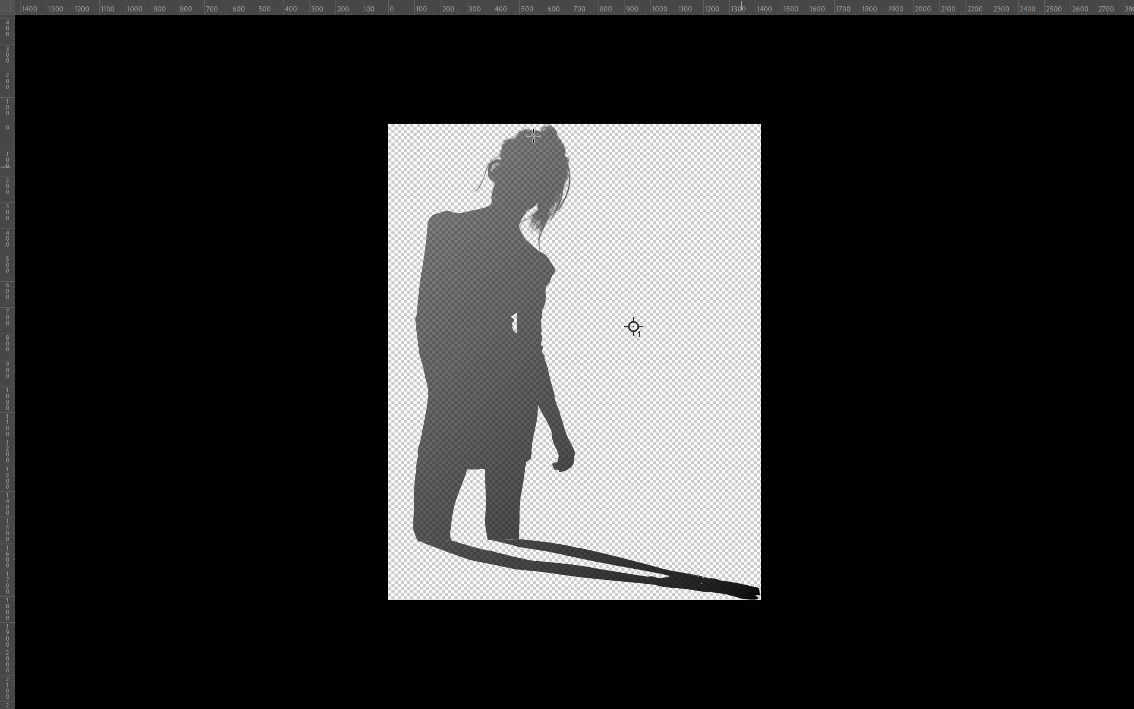
key("f")
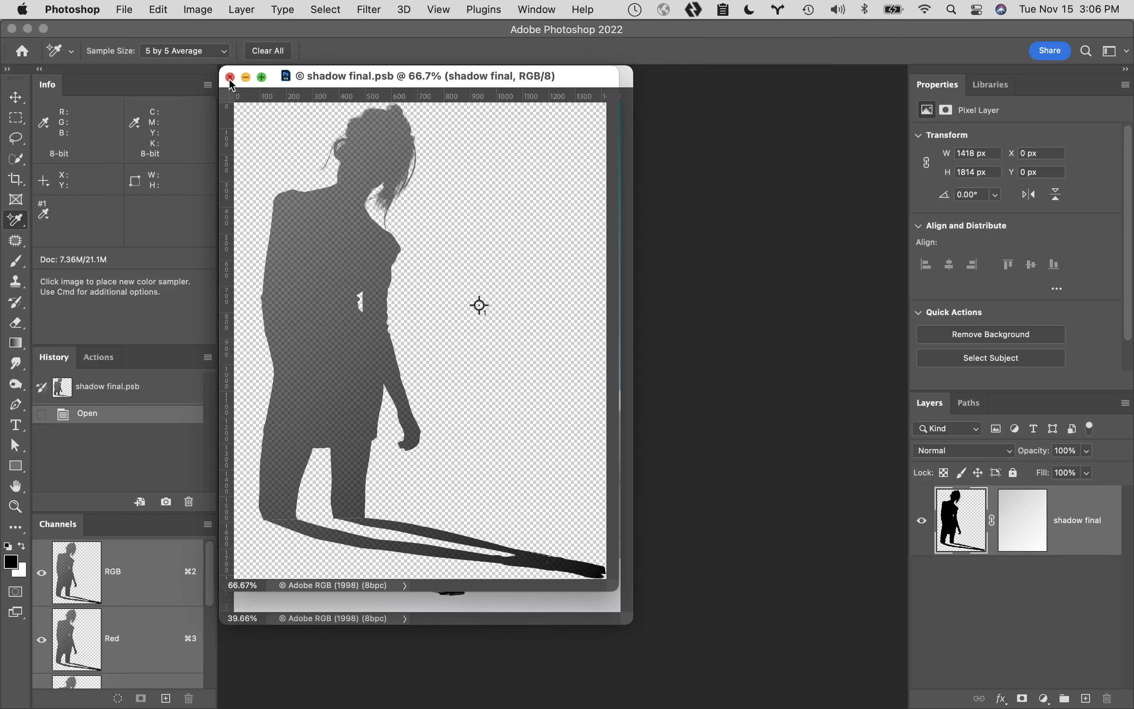
left_click(231, 79)
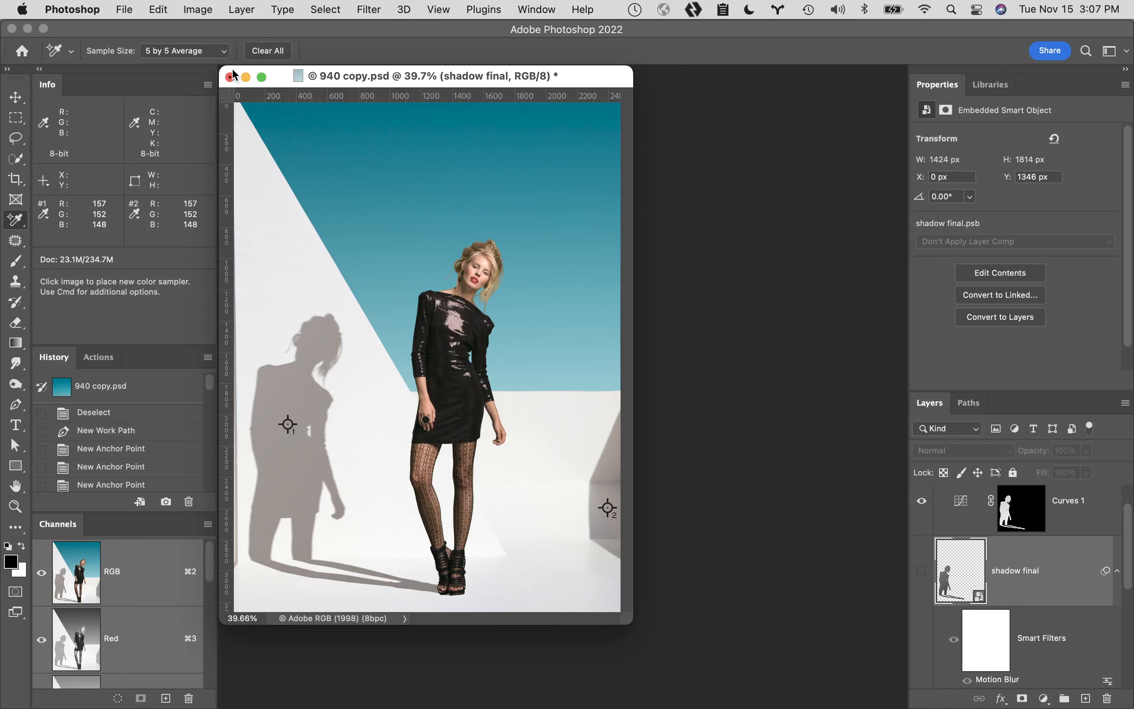
mouse_move(429, 702)
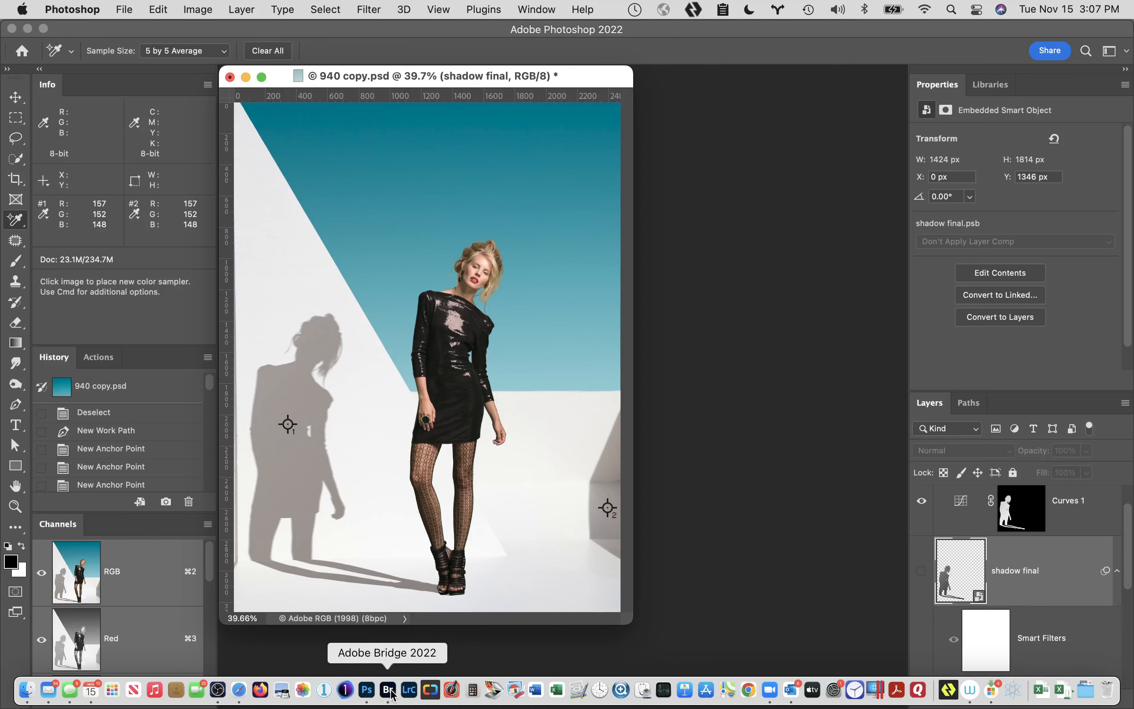
left_click(219, 693)
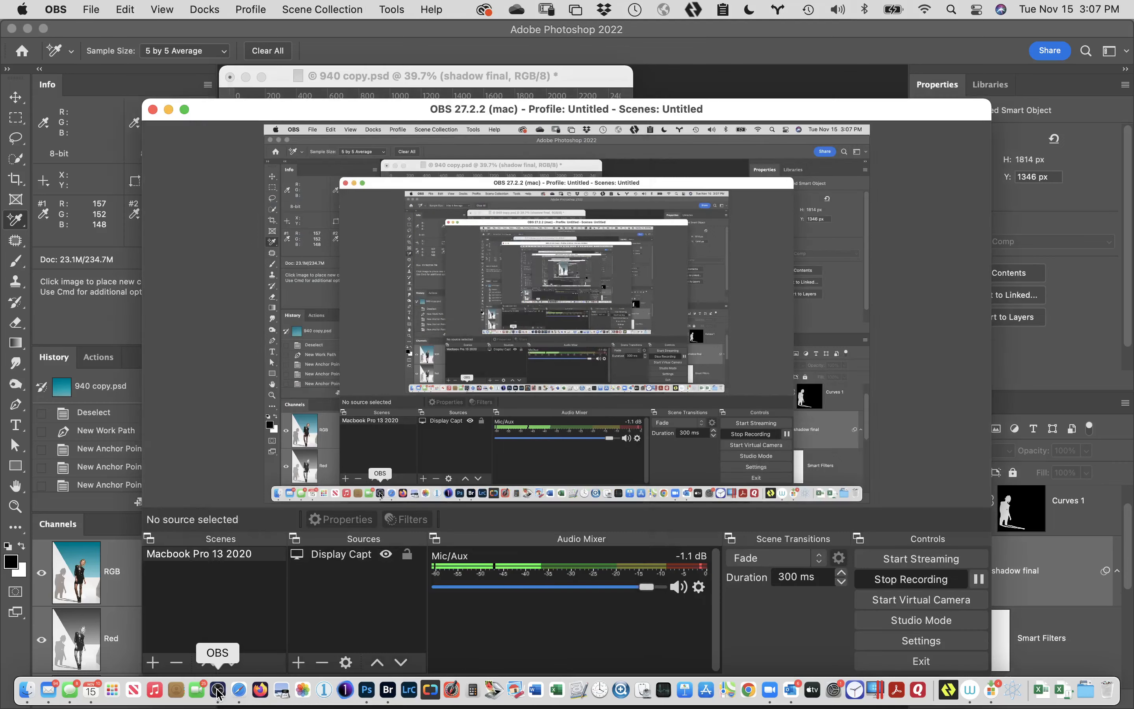